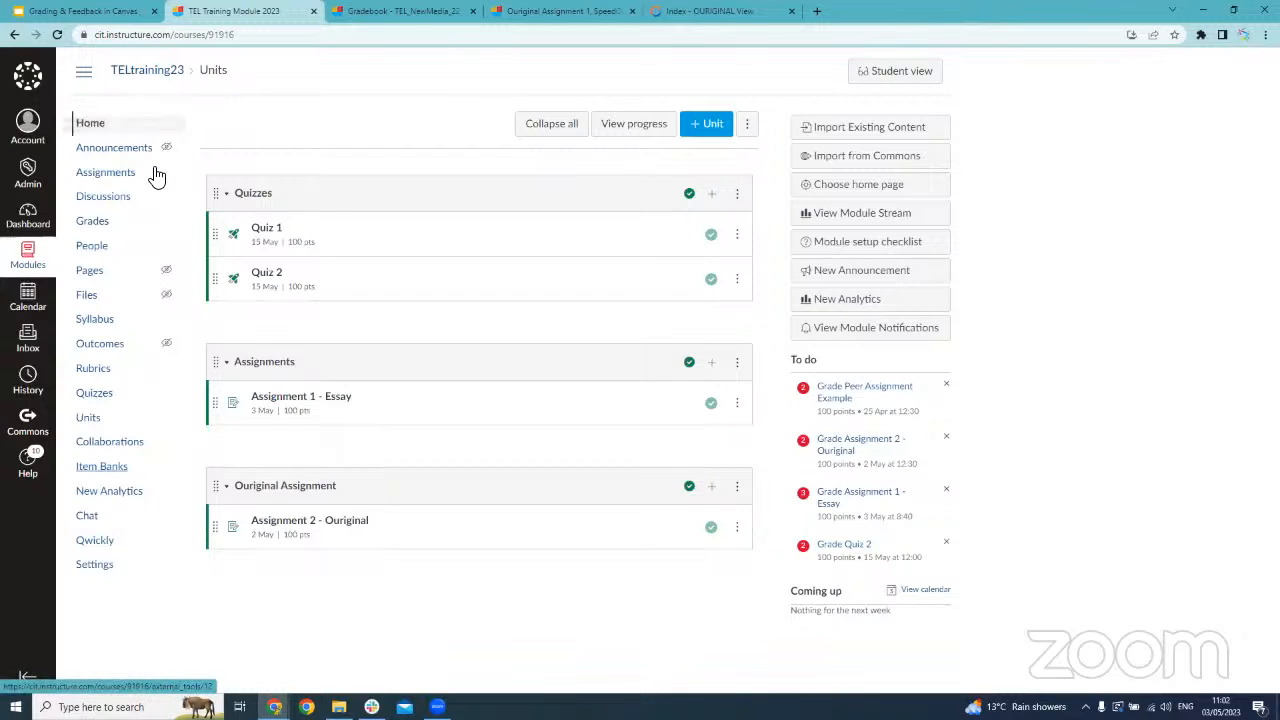
In the module's navigation settings, enable Zoom directly below Grades, hide People from students, and save the navigation
click(98, 568)
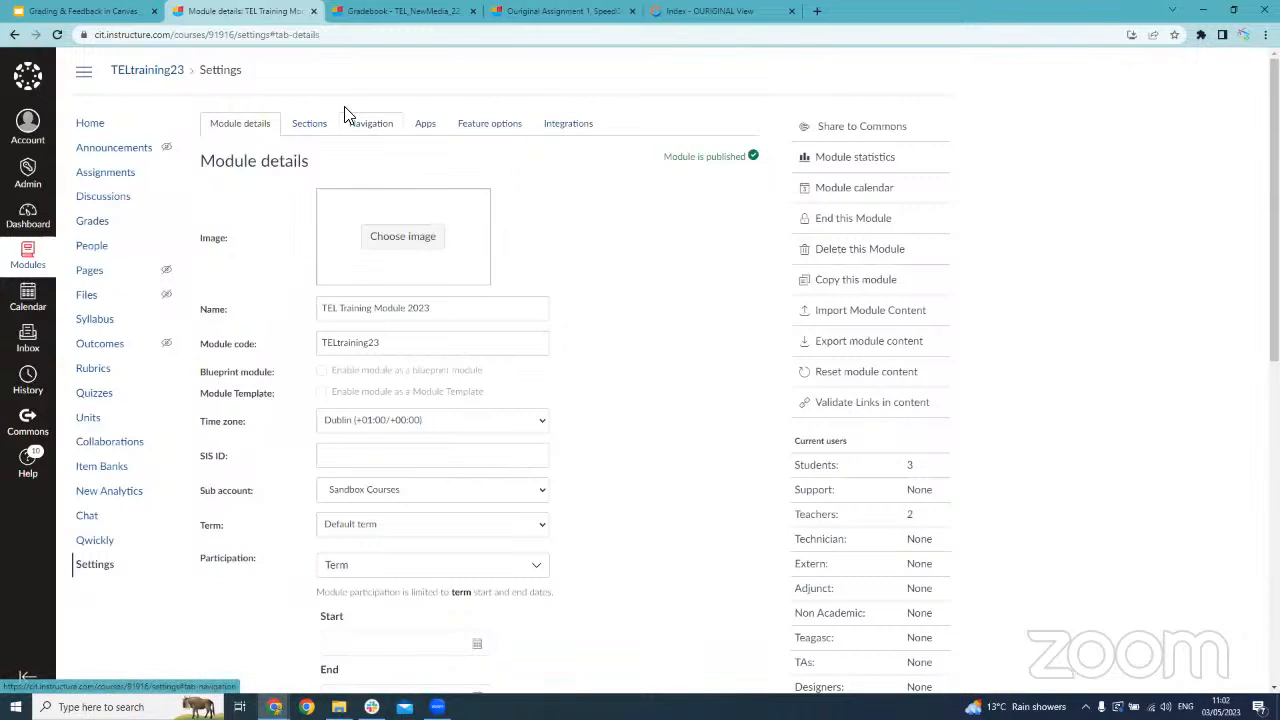
click(370, 122)
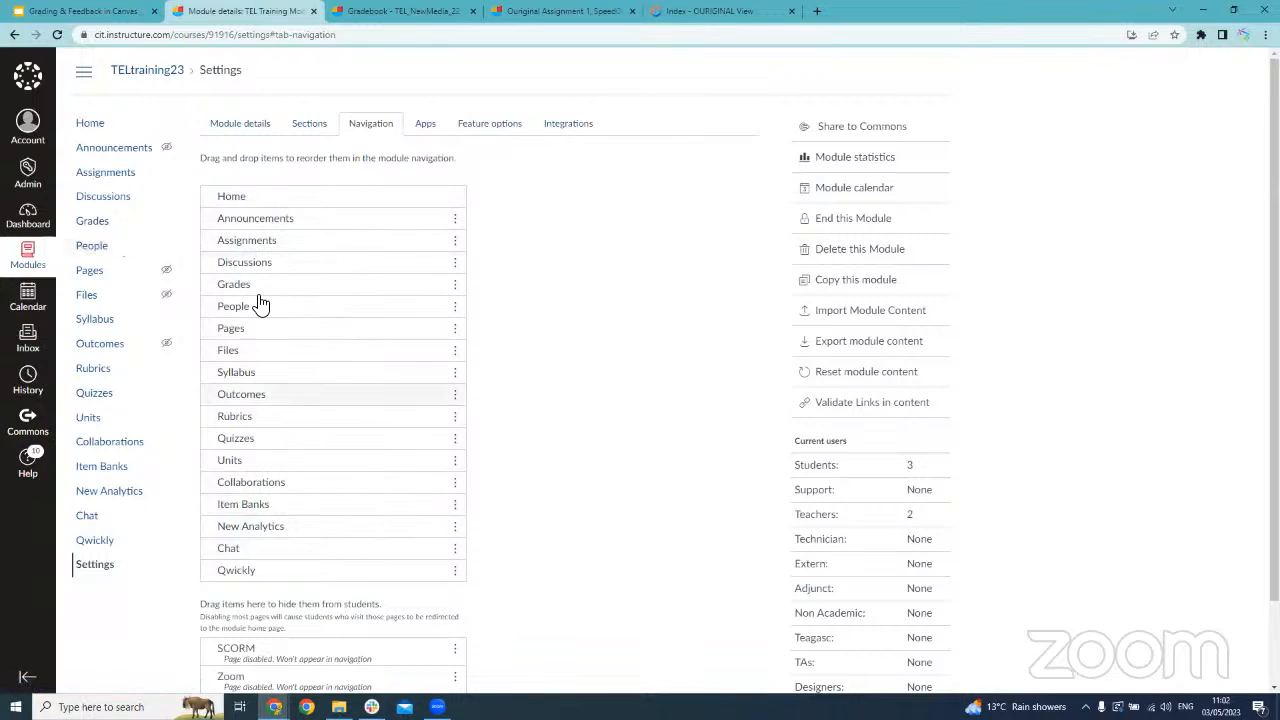
scroll(430, 412, down, 2)
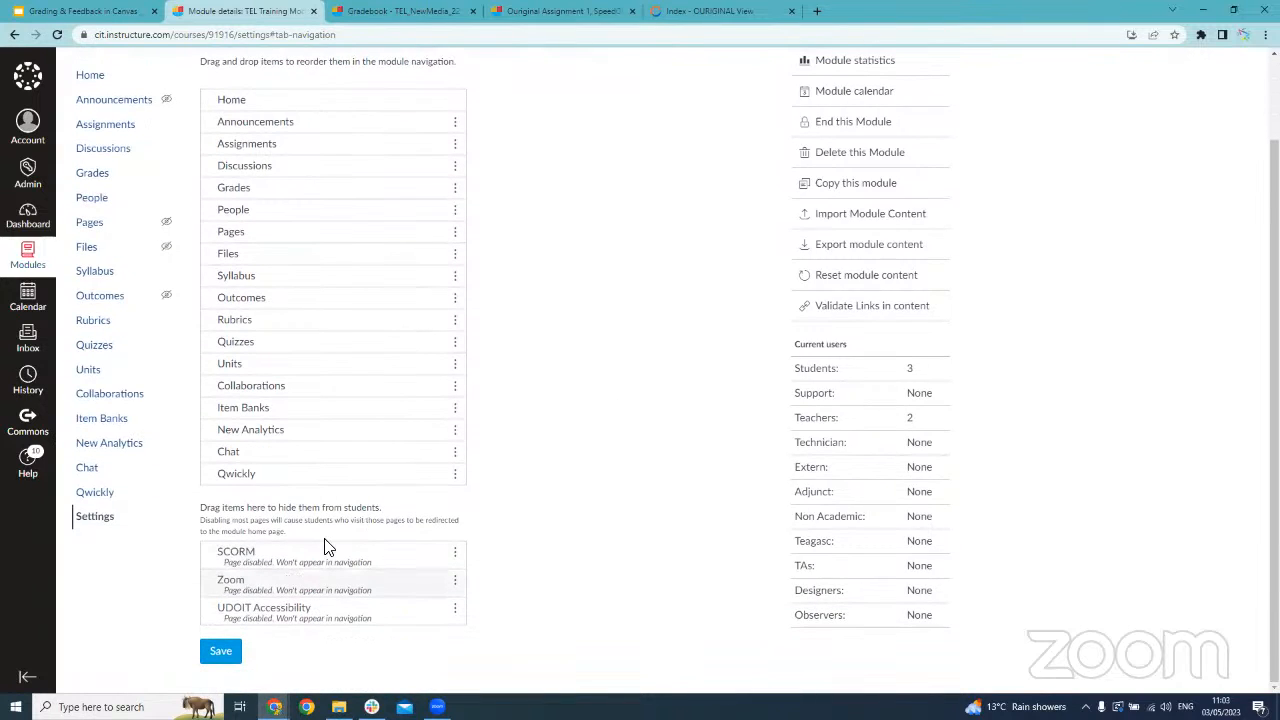
drag(323, 592, 337, 254)
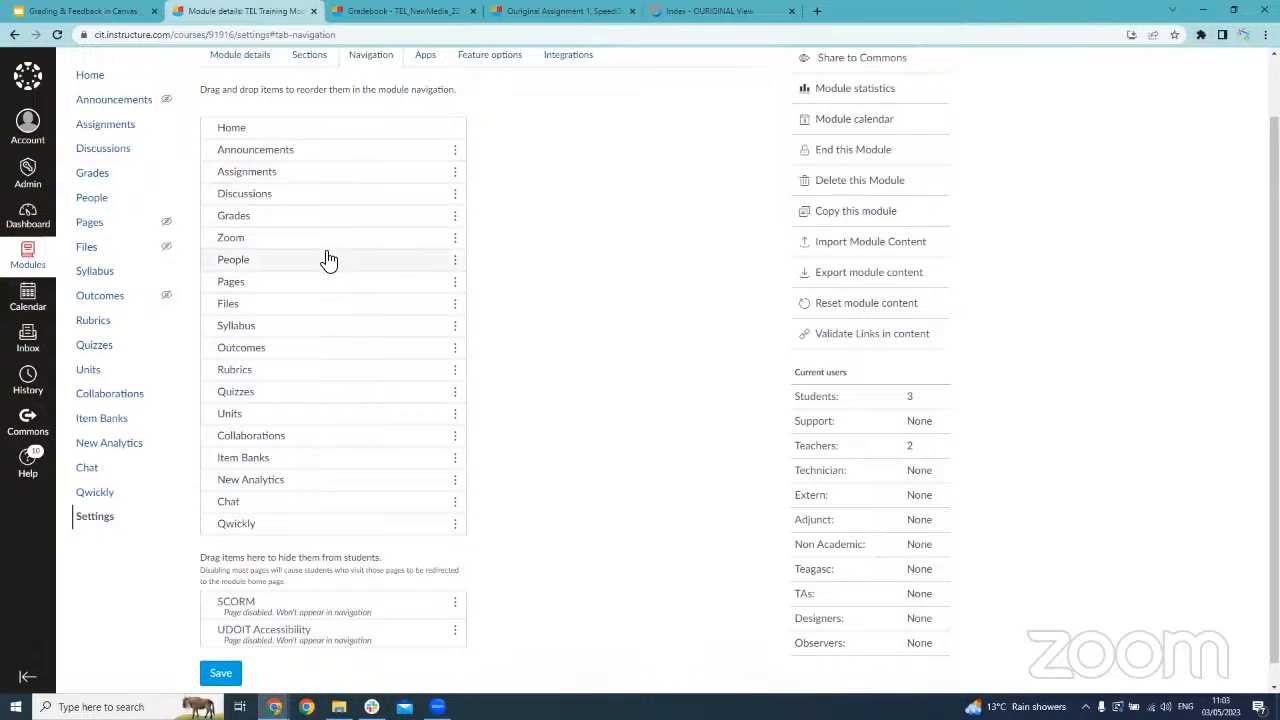
drag(326, 260, 280, 591)
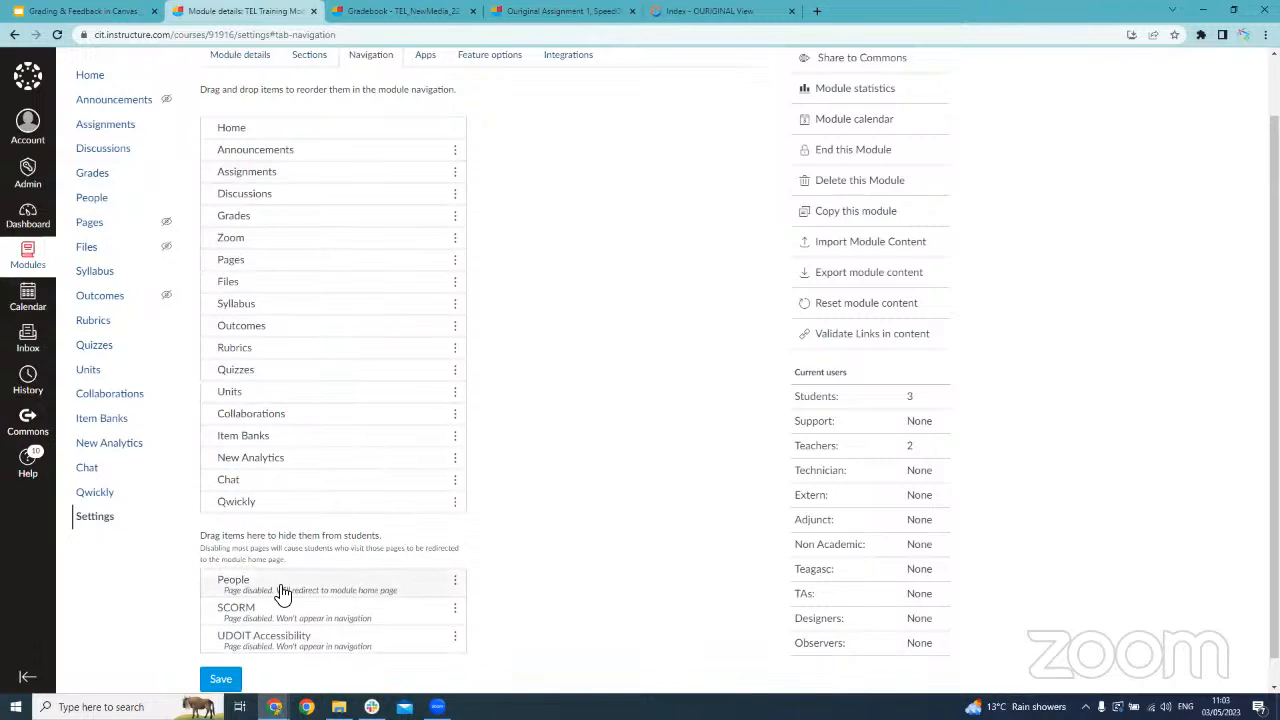
click(221, 680)
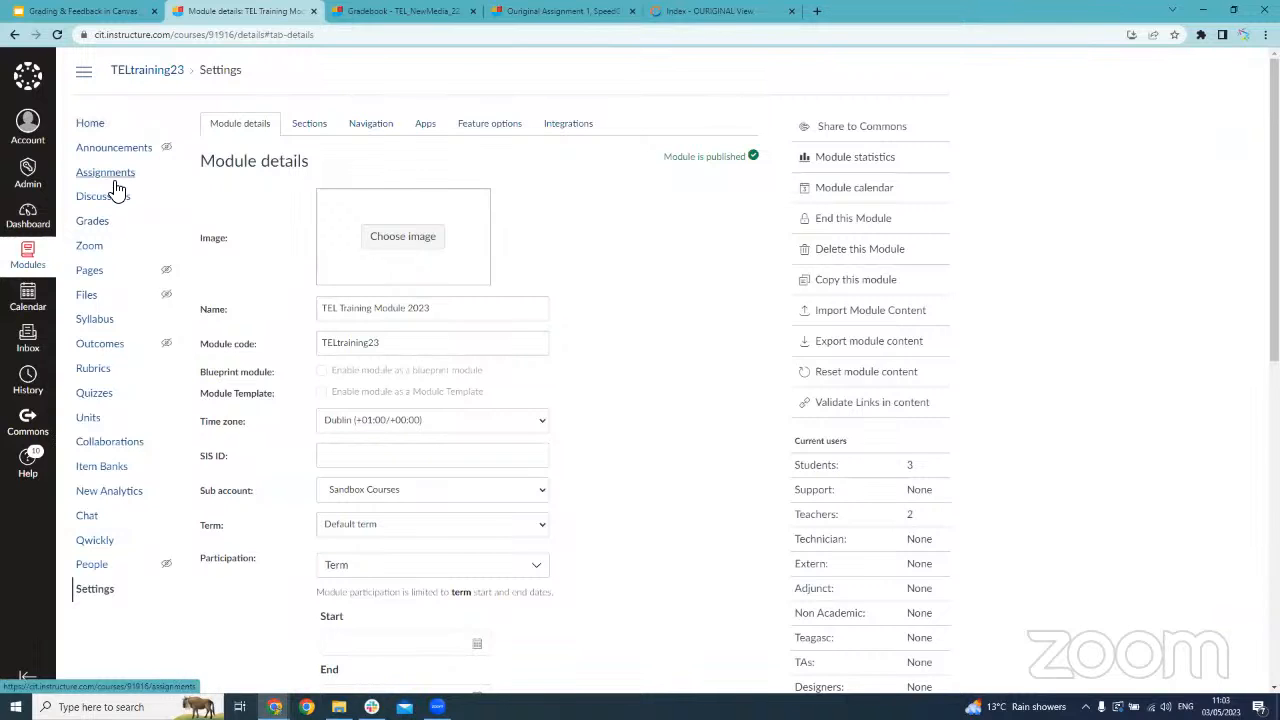
Go from the module home page to the gradebook and view the column options for Assignment 1 - Essay and Quiz 1
click(104, 126)
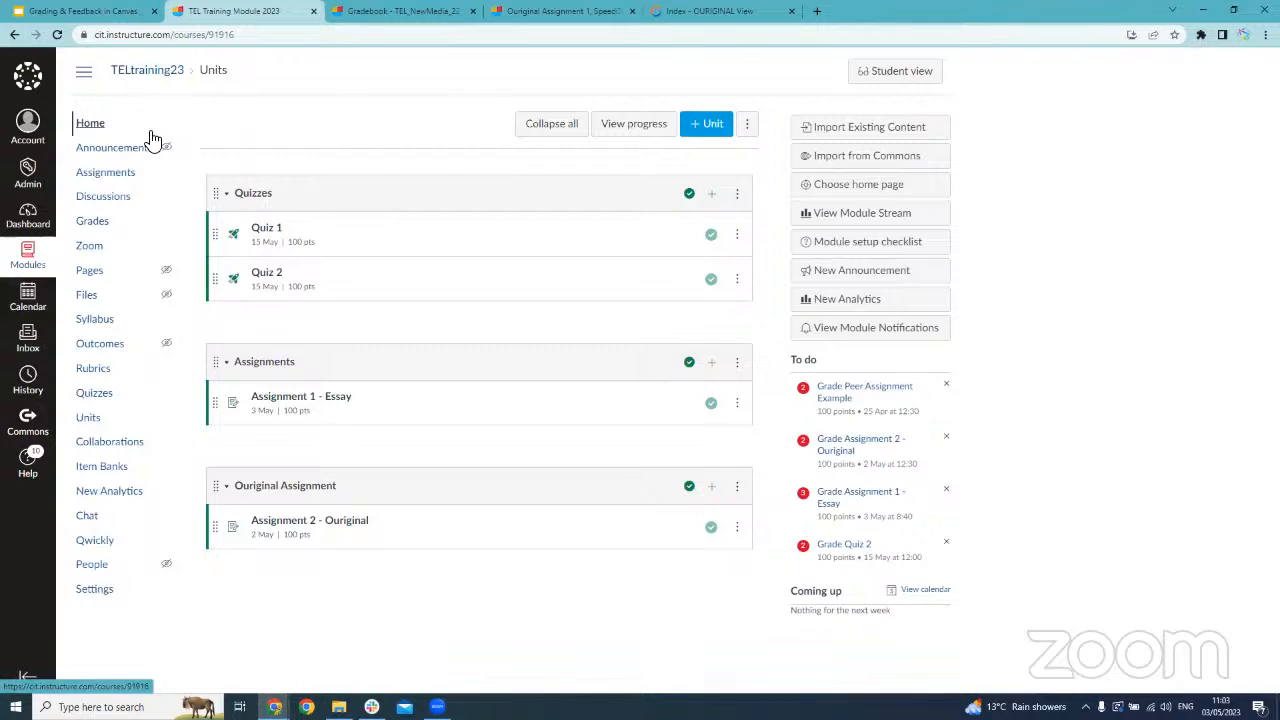
click(108, 231)
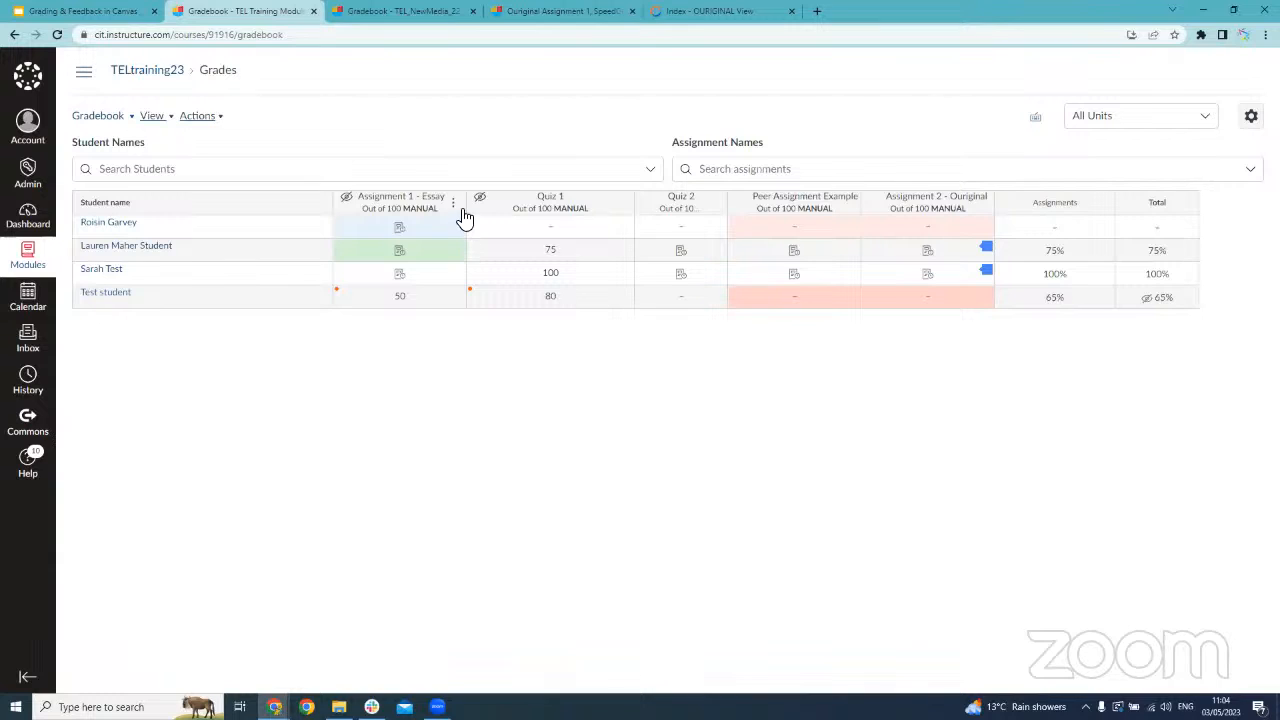
click(455, 207)
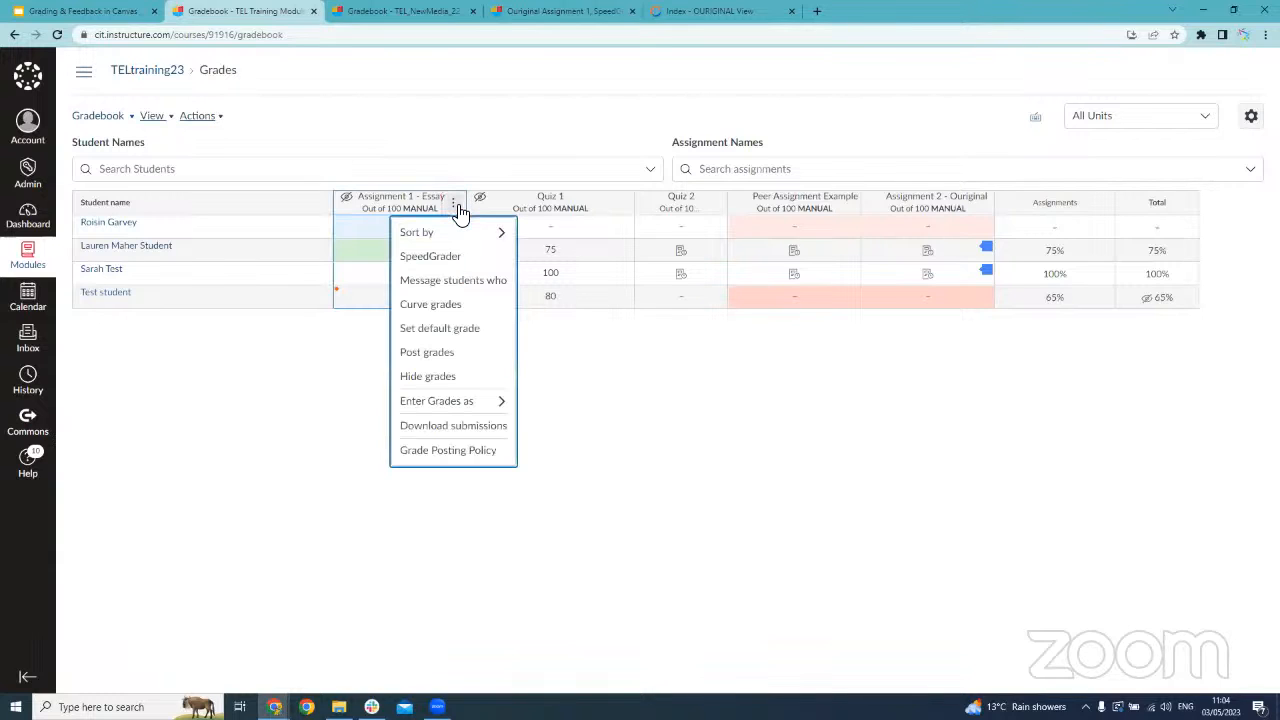
mouse_move(455, 235)
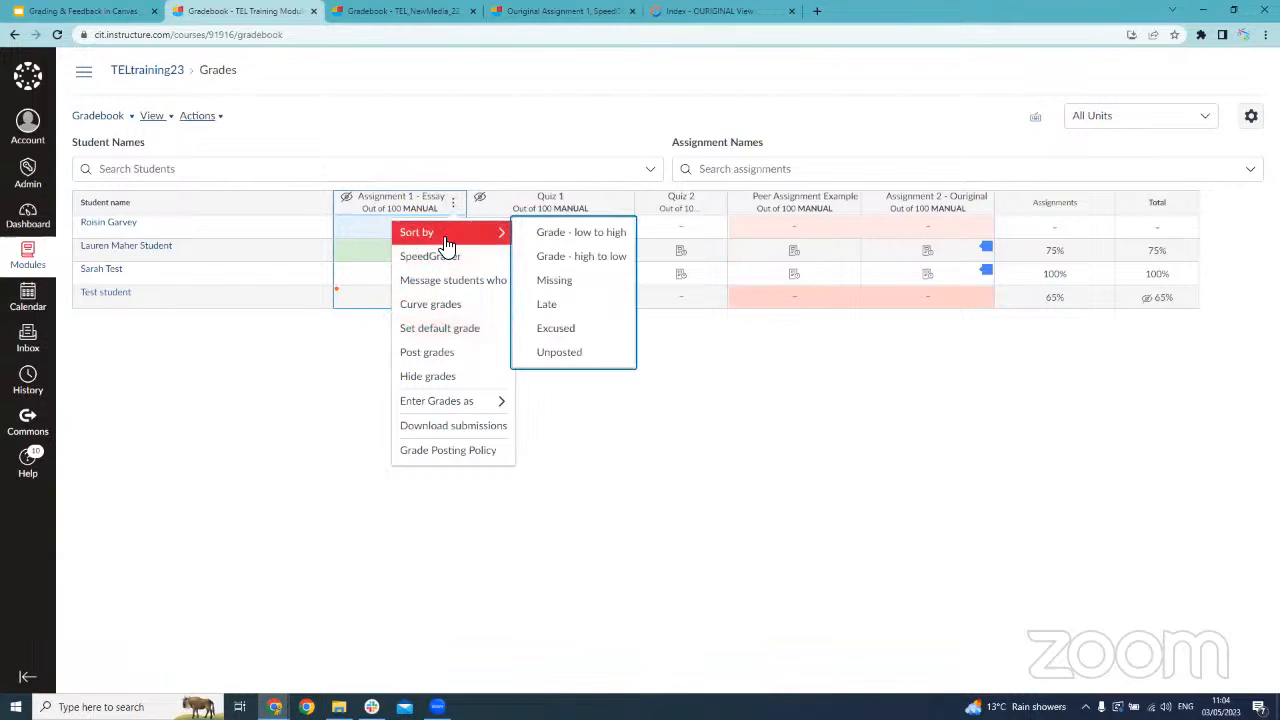
click(626, 203)
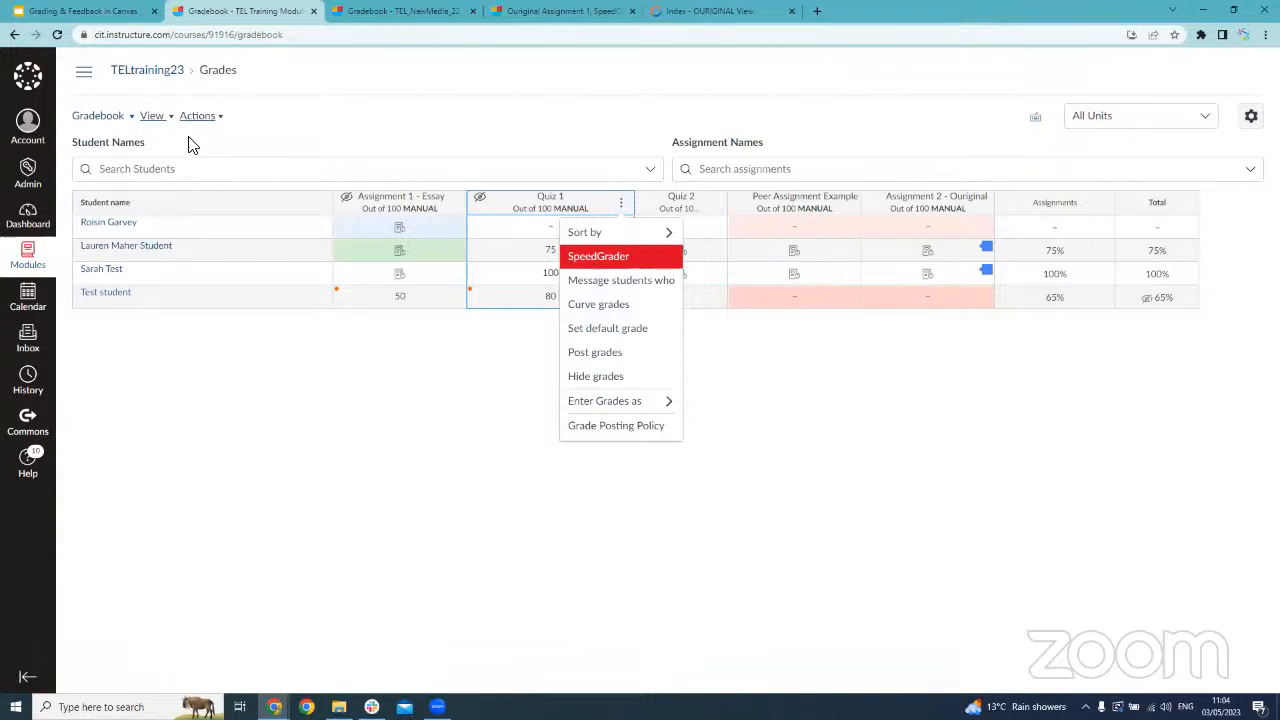
Open the details of Assignment 1 - Essay from the module's assignment list
click(85, 76)
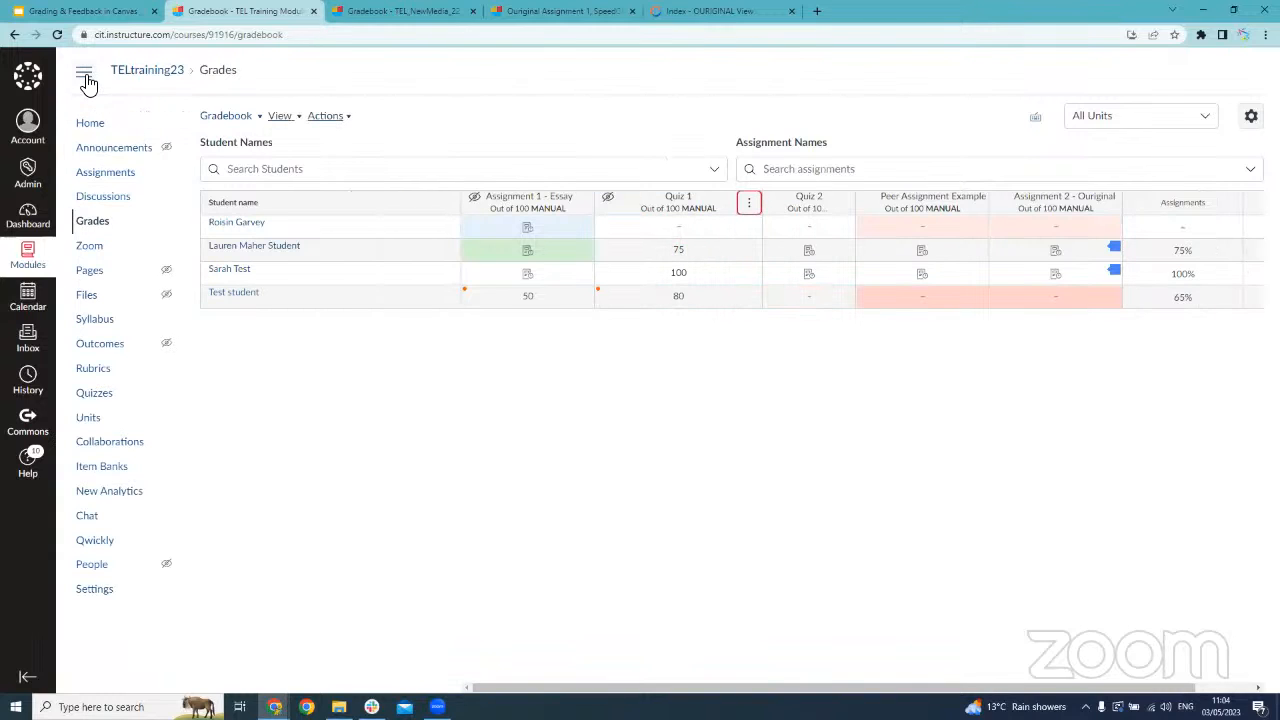
click(119, 177)
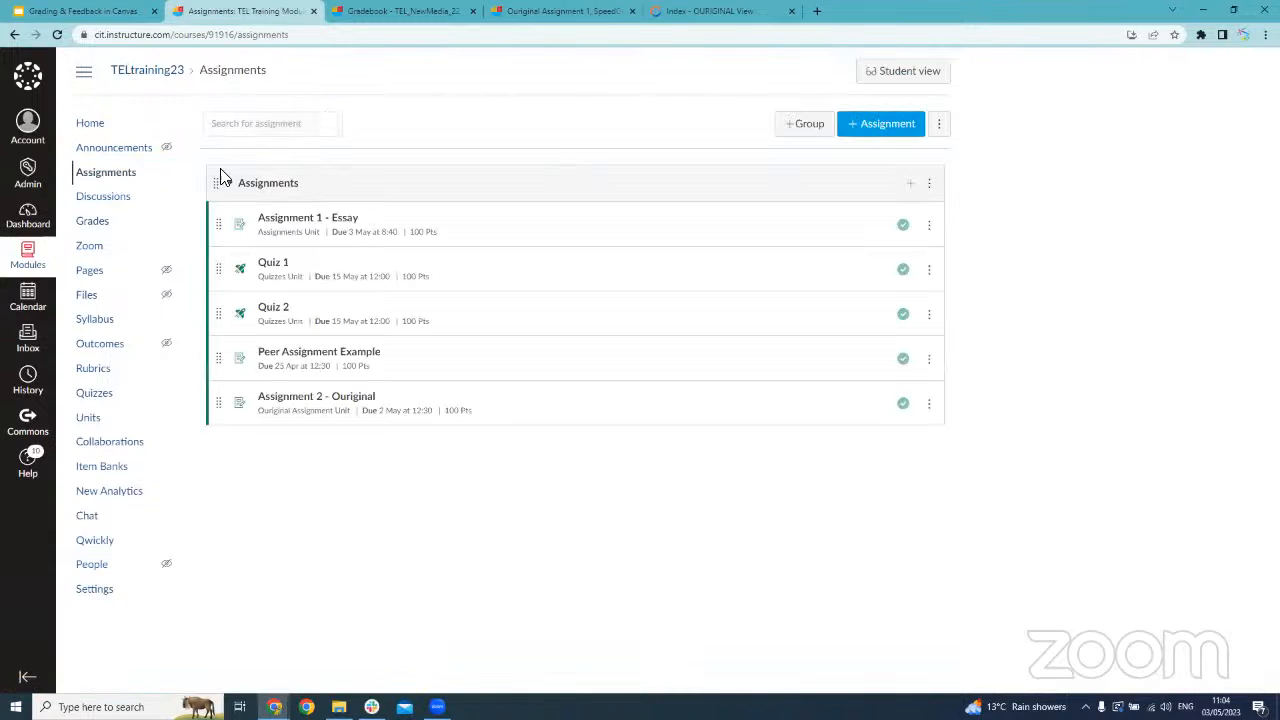
click(352, 221)
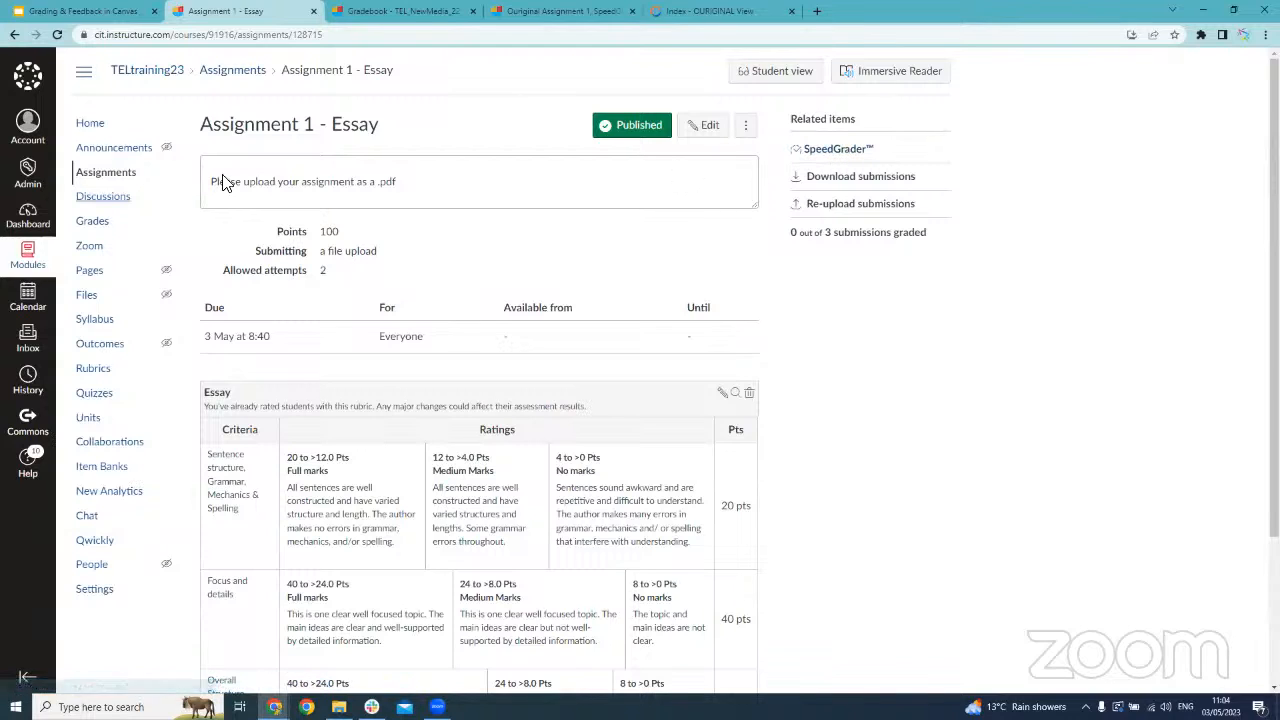
Review the gradebook's late policies and grade posting policy, briefly toggling the automatic late deduction, and close the settings without applying changes
click(115, 225)
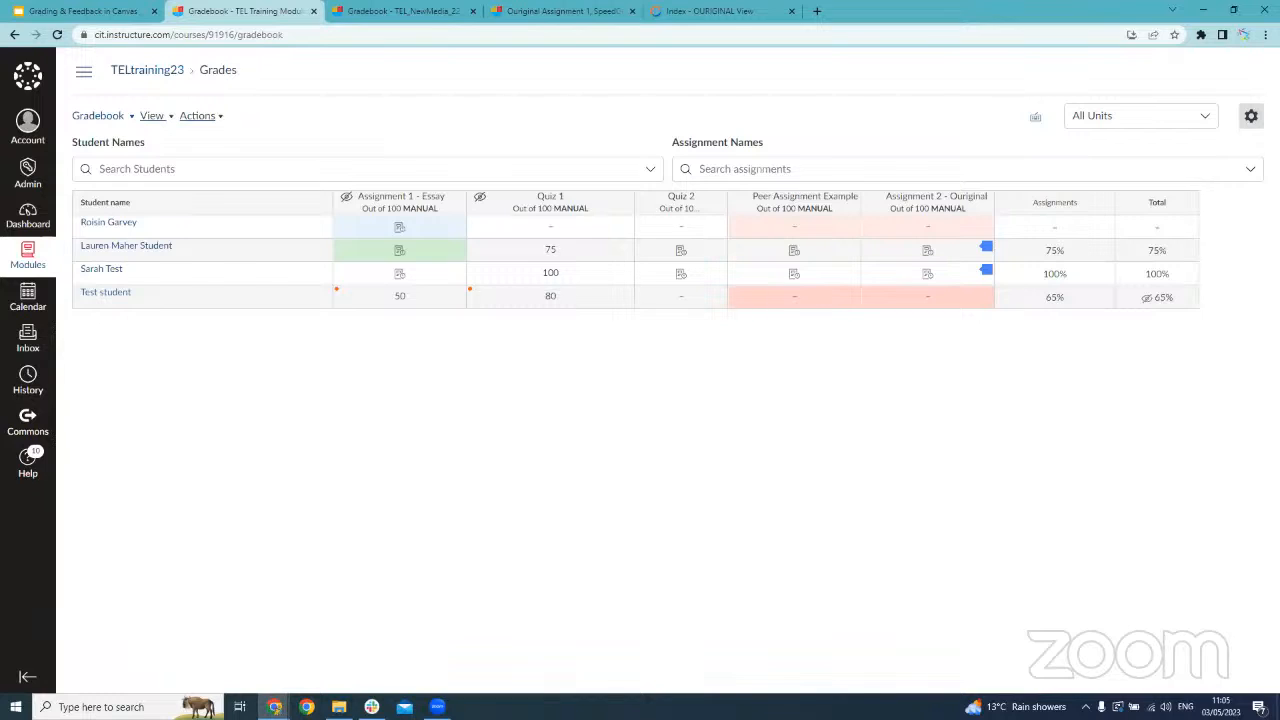
click(1254, 124)
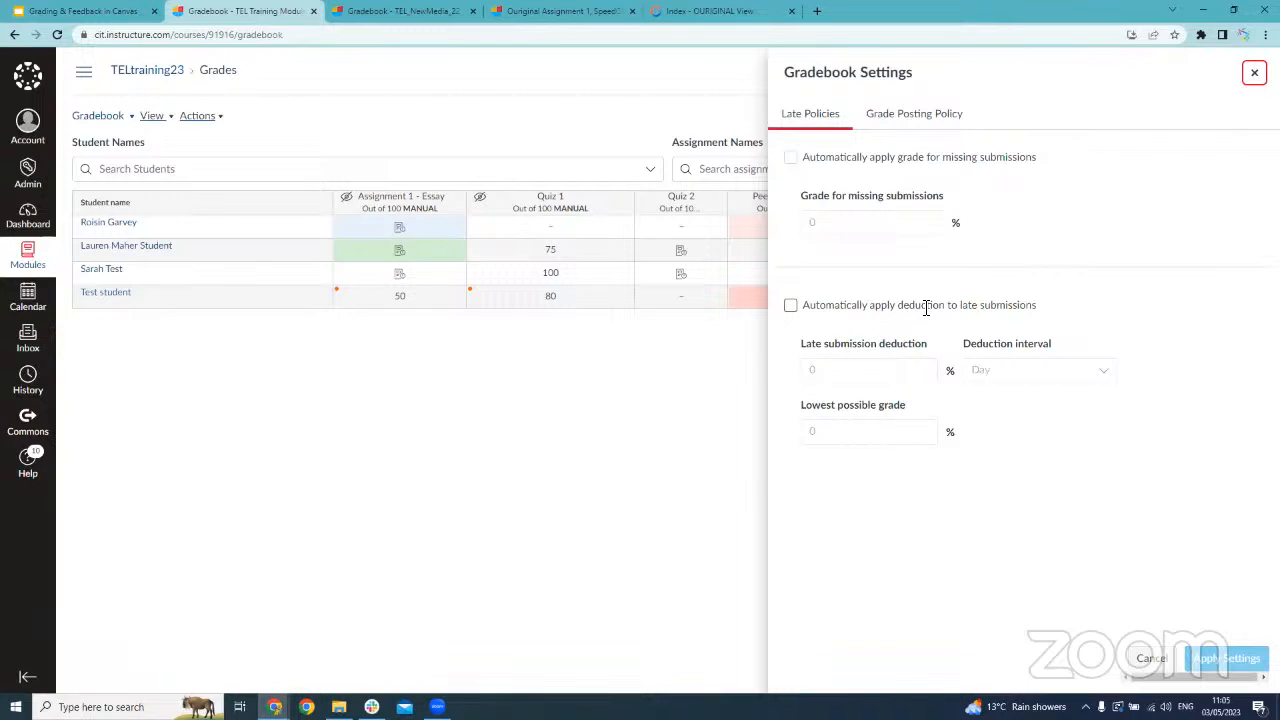
click(890, 306)
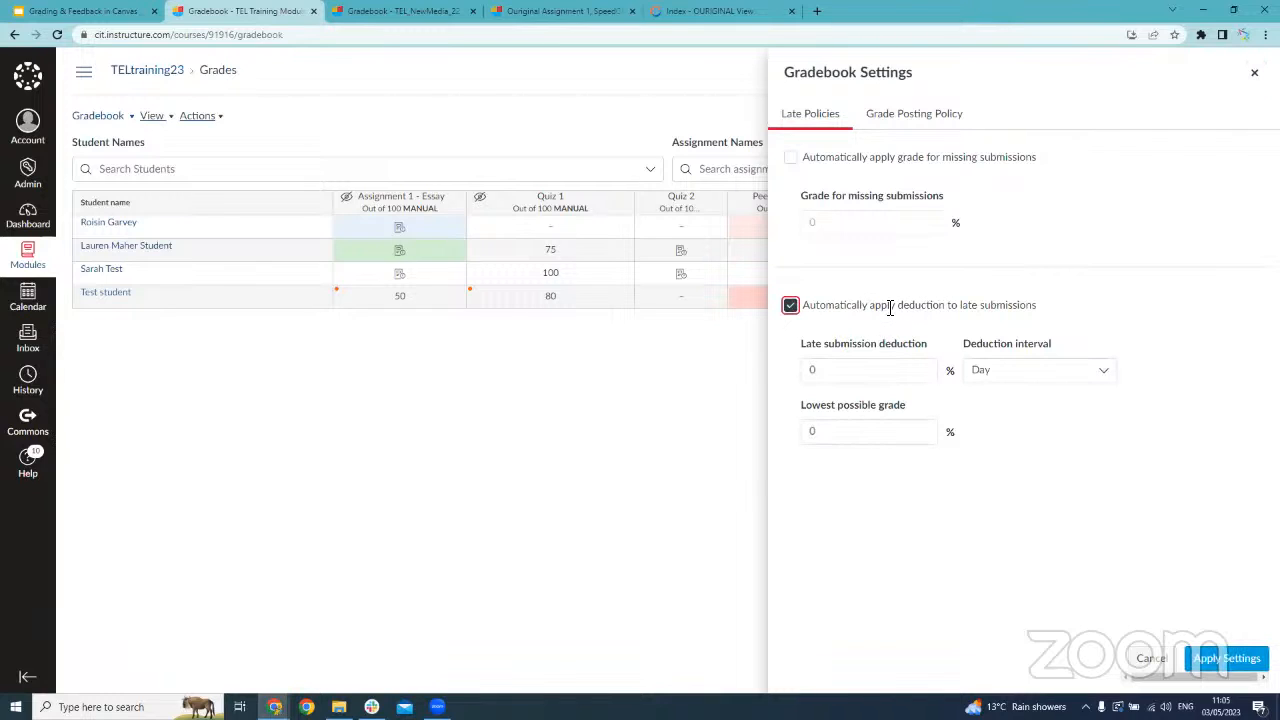
click(790, 306)
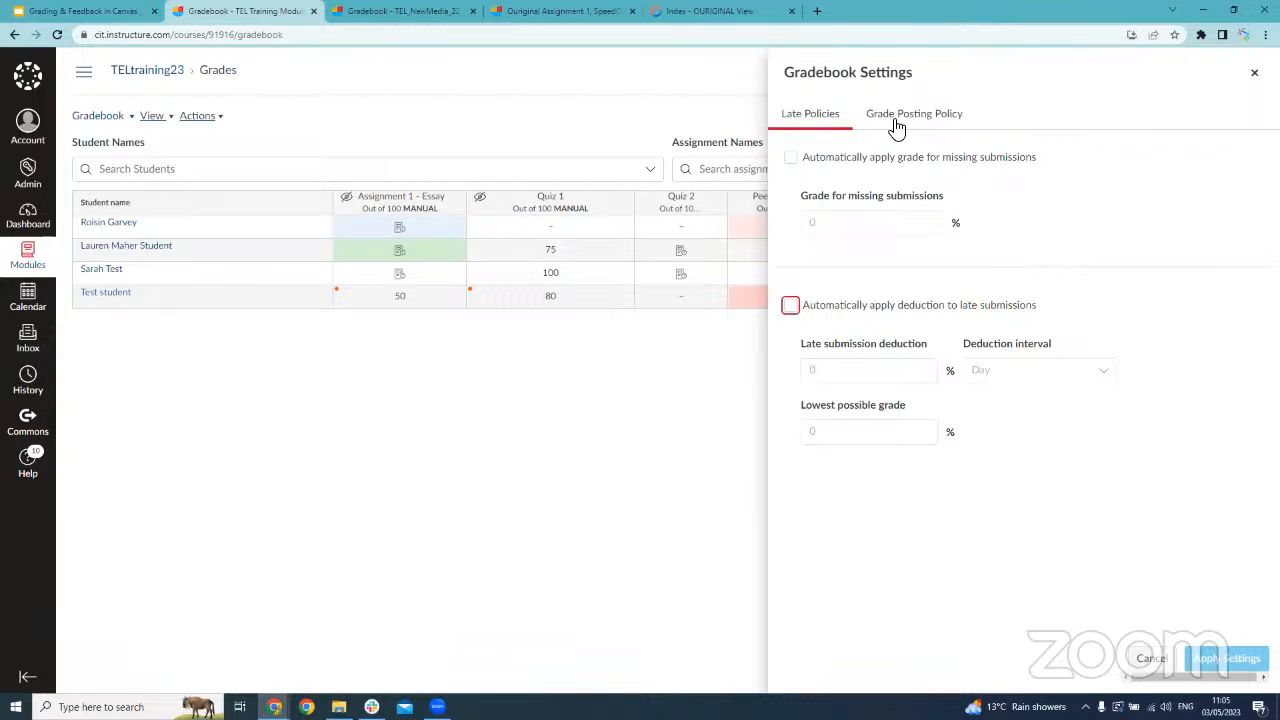
click(930, 121)
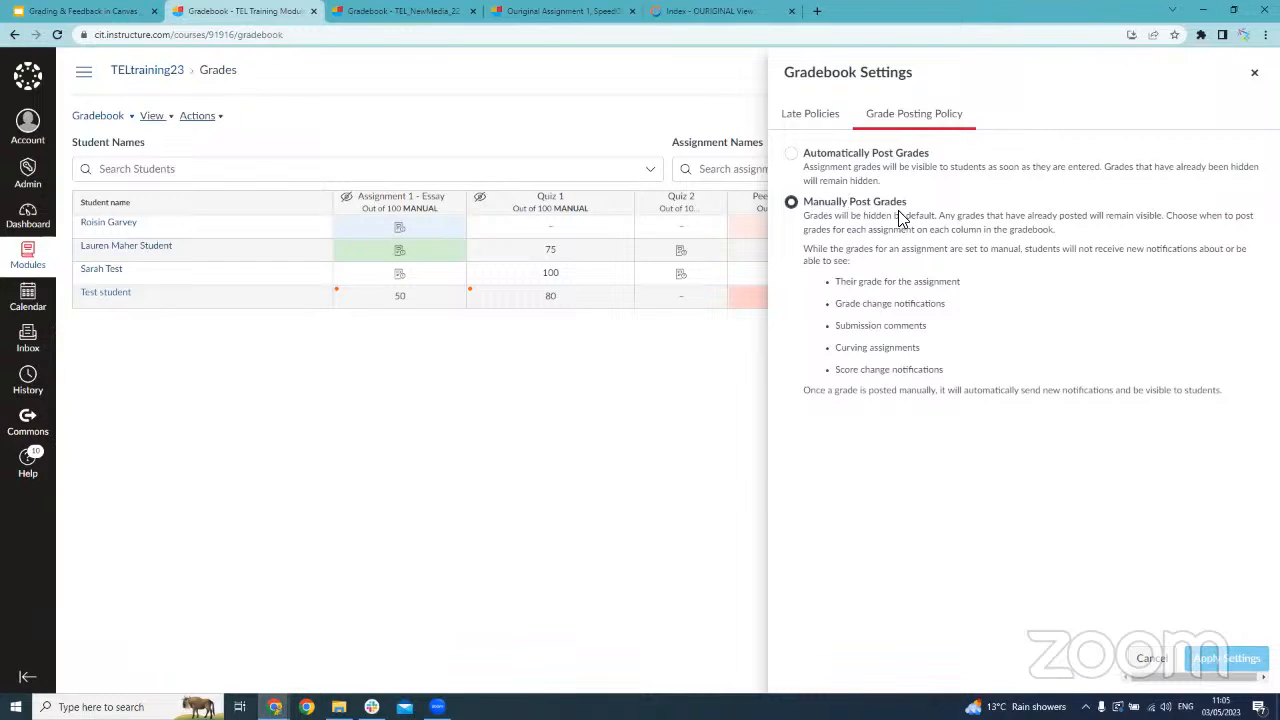
click(1255, 75)
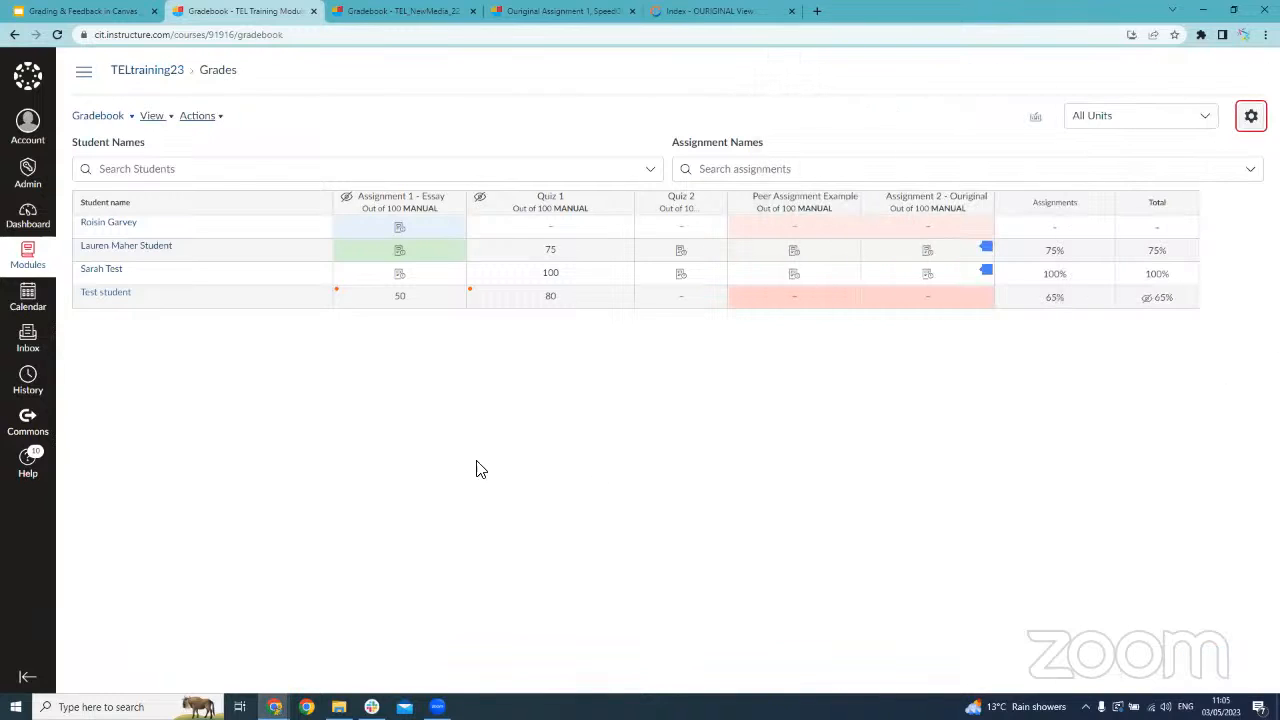
Open Assignment 1 - Essay in SpeedGrader and check the submission time of the first student's work
click(455, 205)
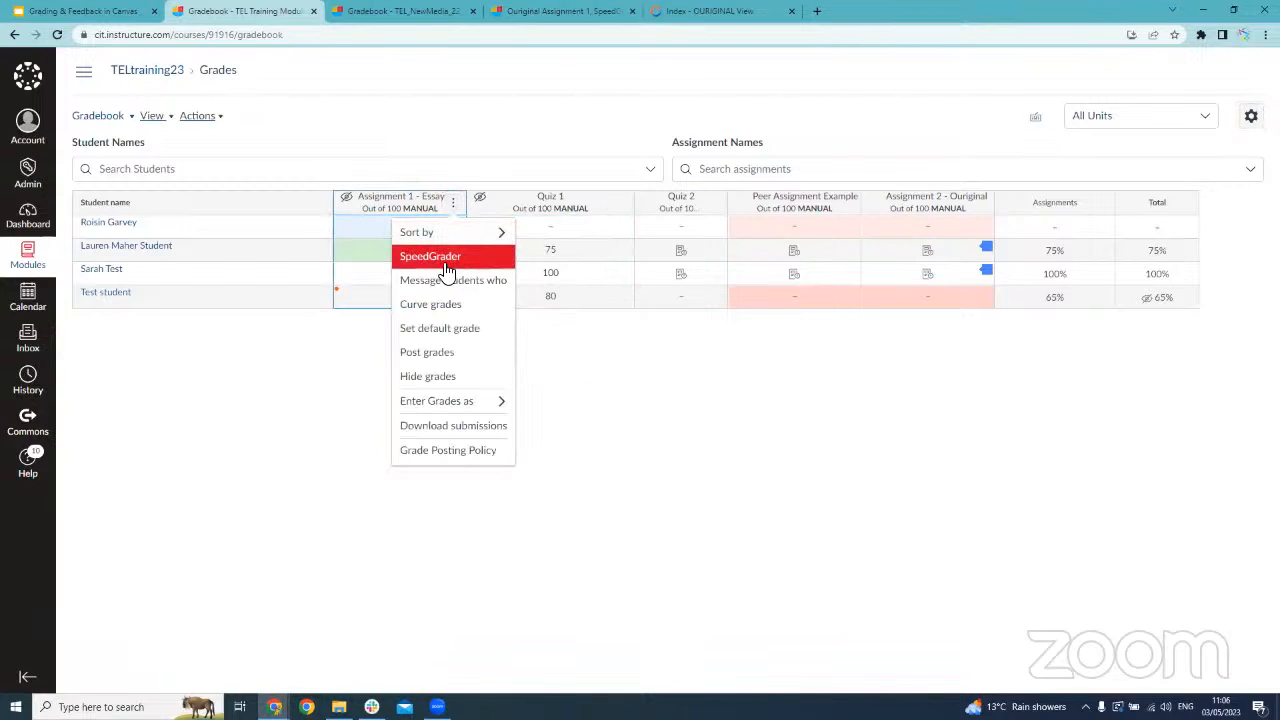
click(462, 263)
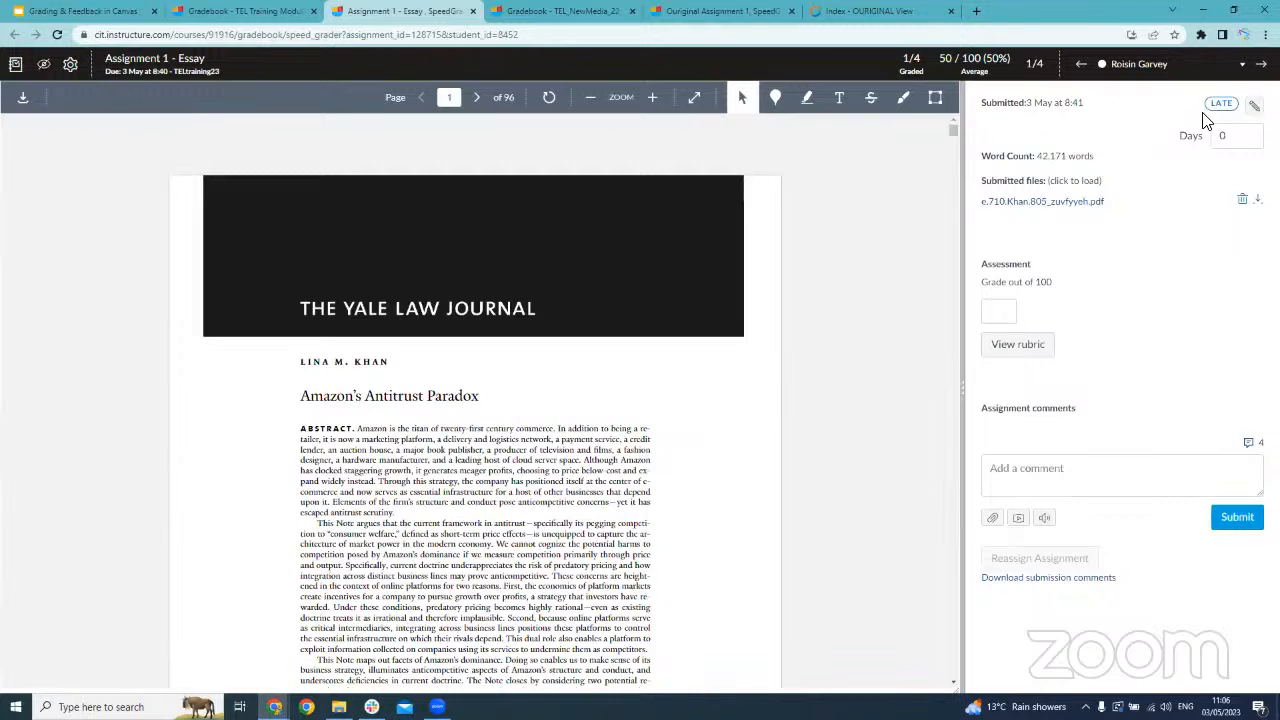
drag(978, 104, 1086, 114)
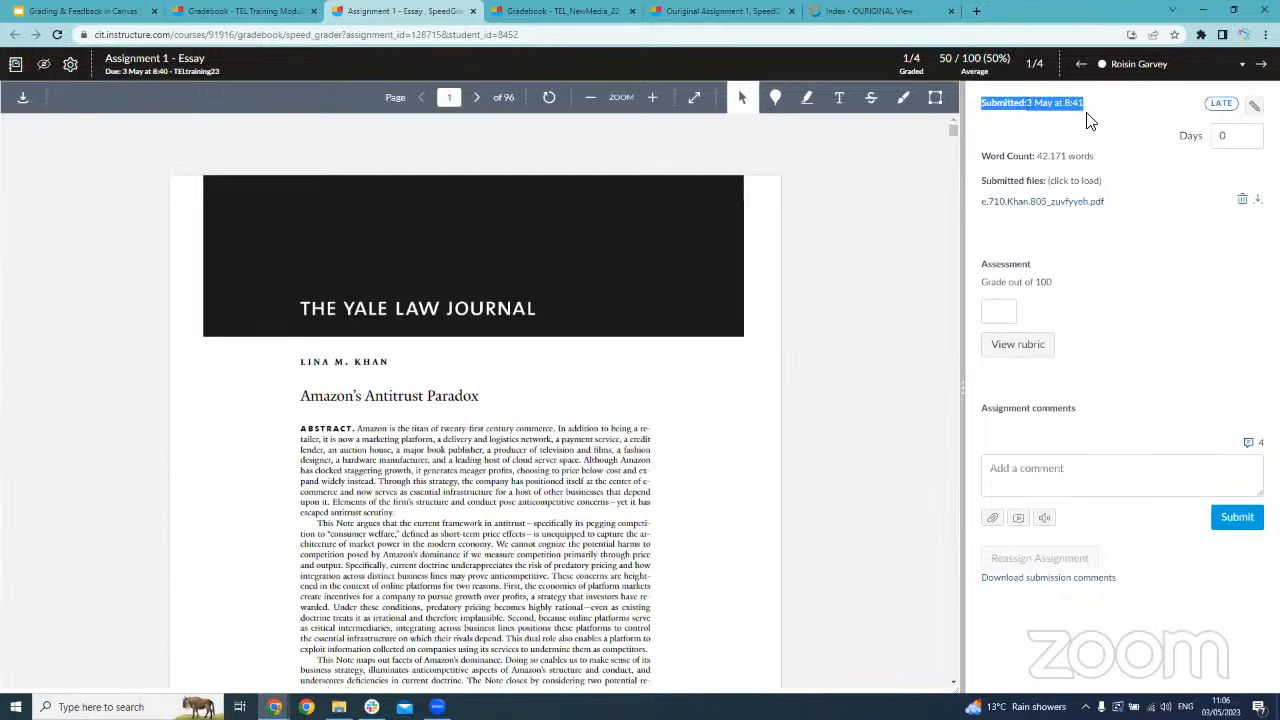
click(1080, 116)
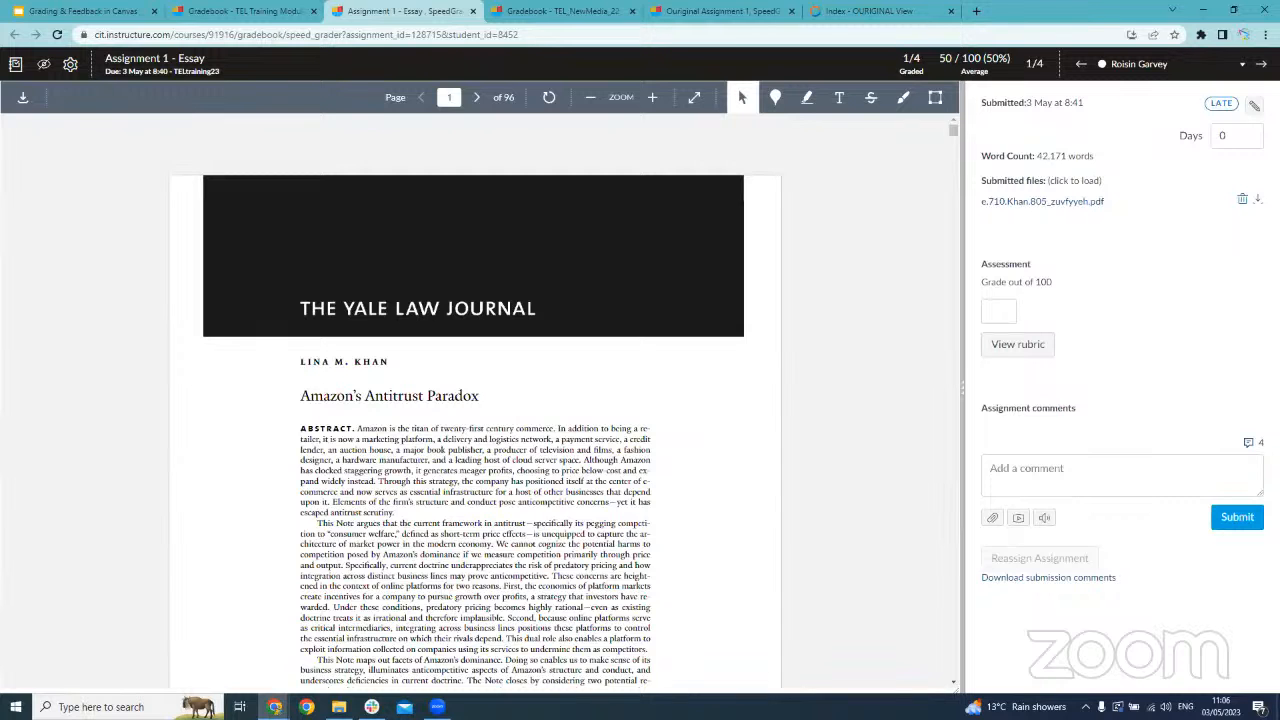
Check the second student's list of submission attempts, keep the 3 May at 8:32 attempt selected, and return to the first student
click(1261, 63)
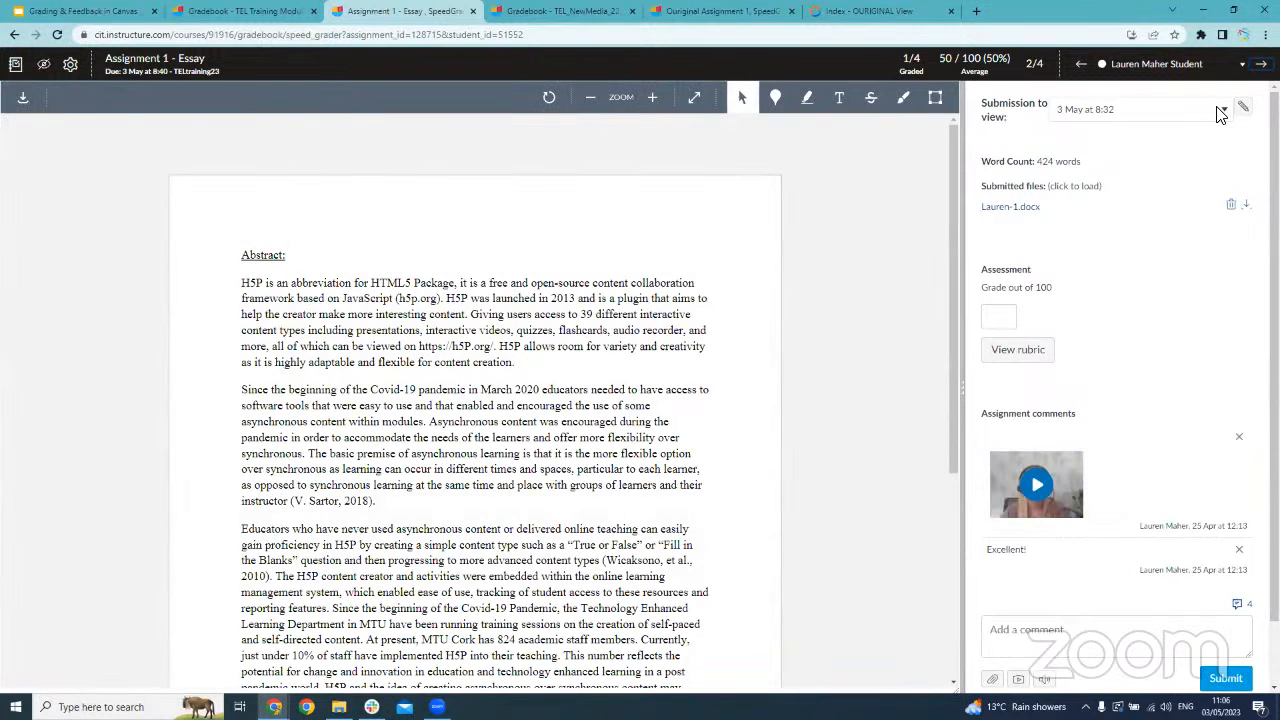
click(1000, 119)
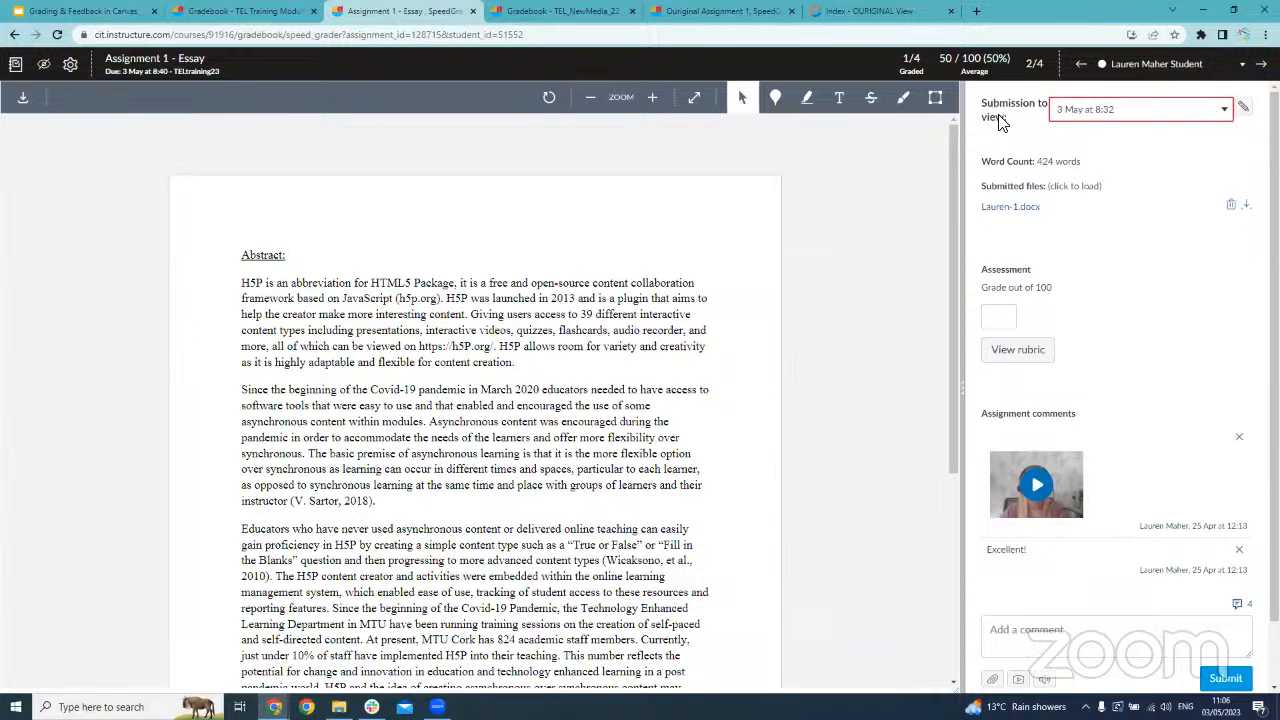
click(1075, 112)
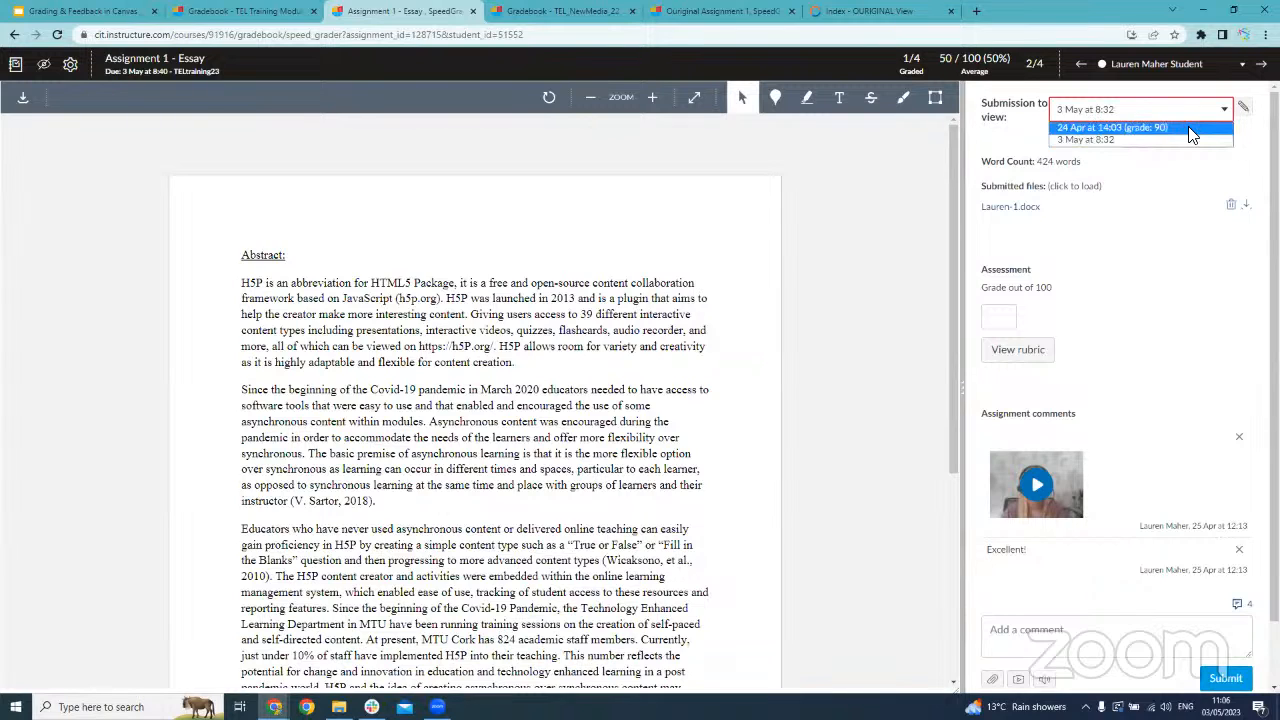
click(1085, 139)
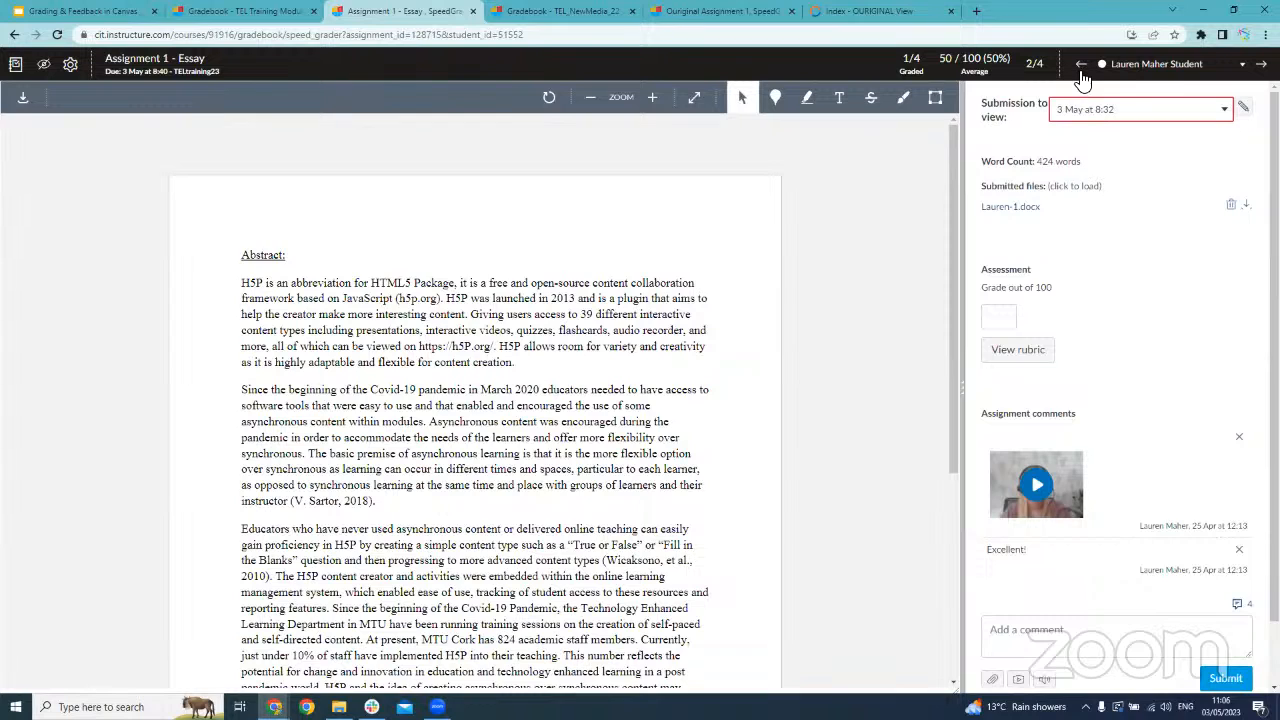
click(1081, 64)
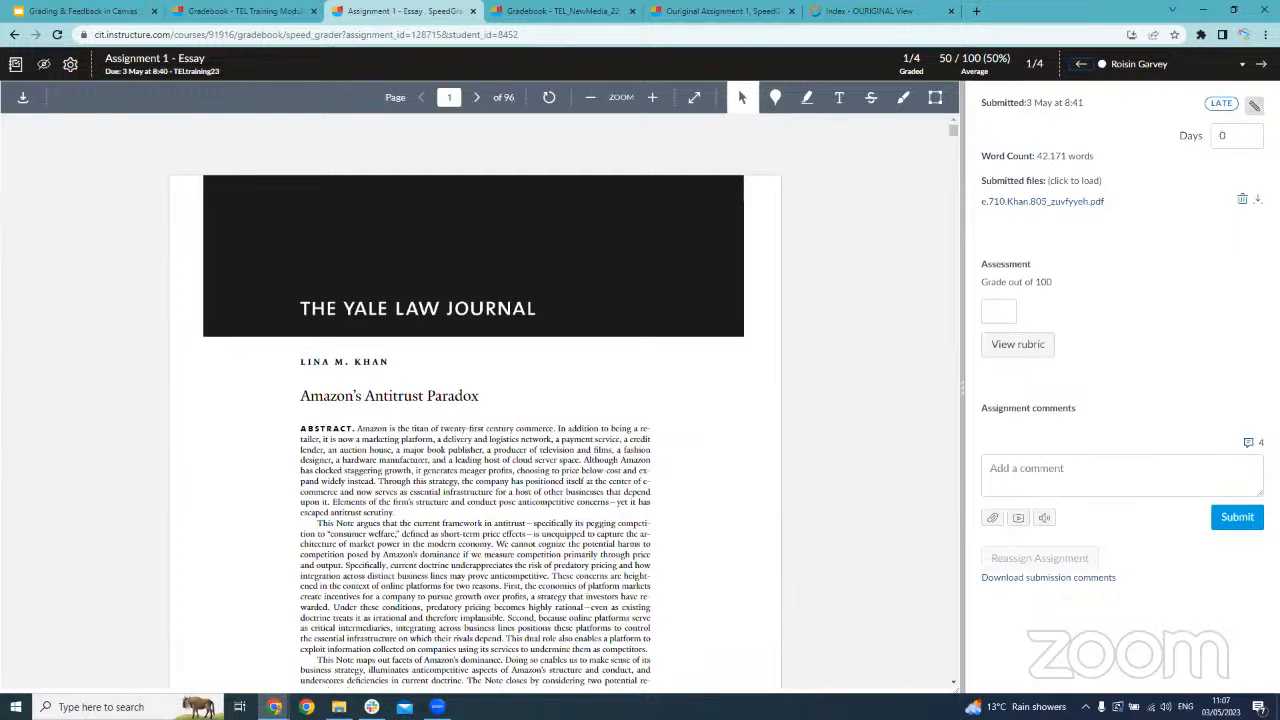
Change the first student's submission status to None and set it back to Late
click(1254, 105)
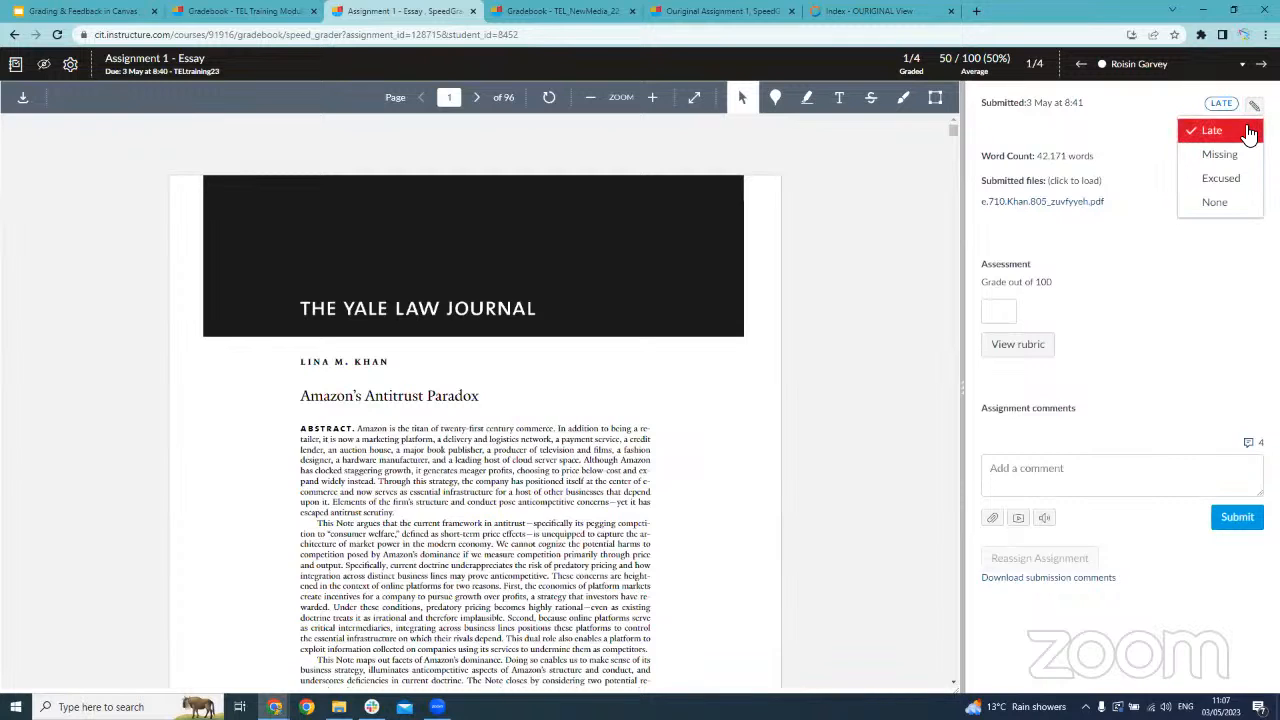
click(1240, 204)
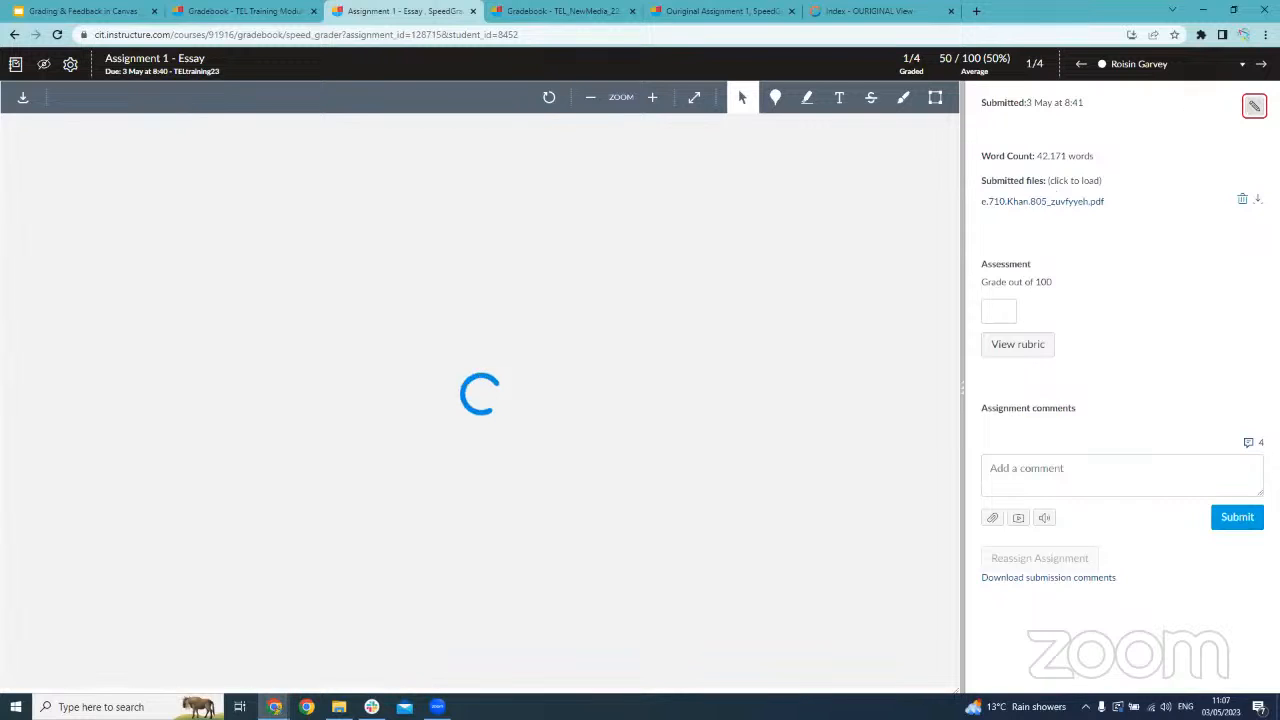
click(1254, 105)
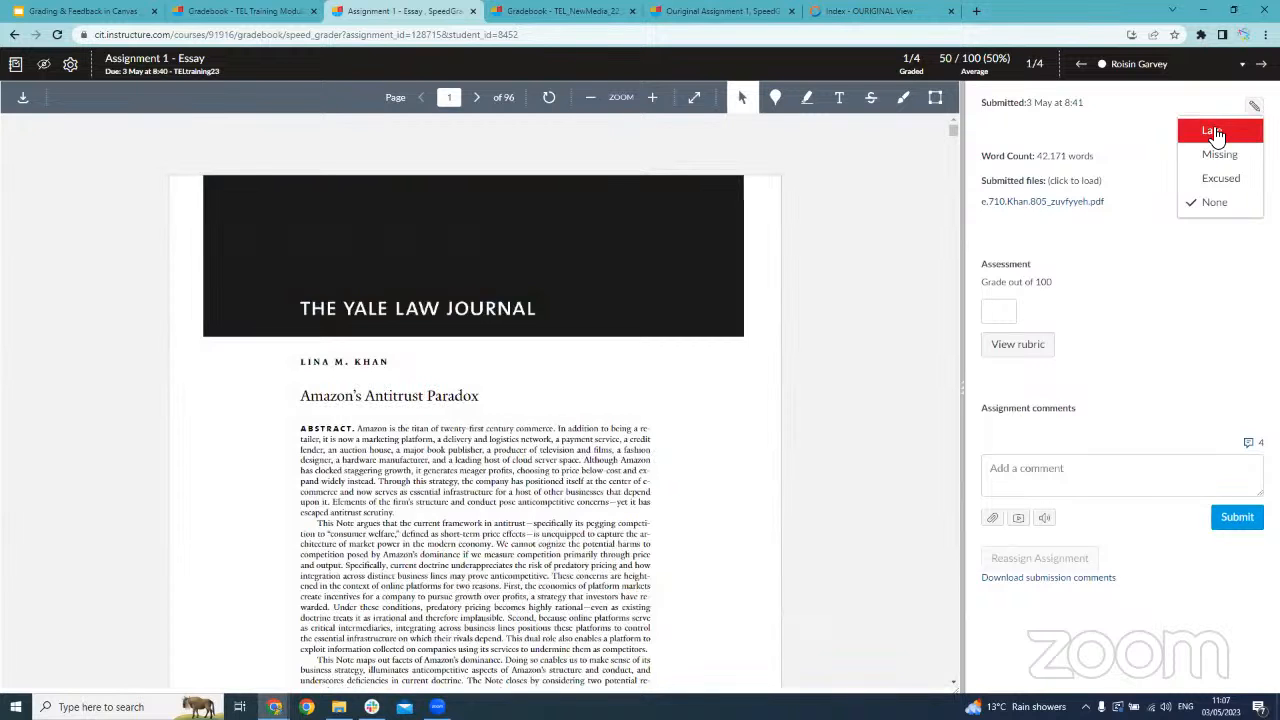
click(1207, 139)
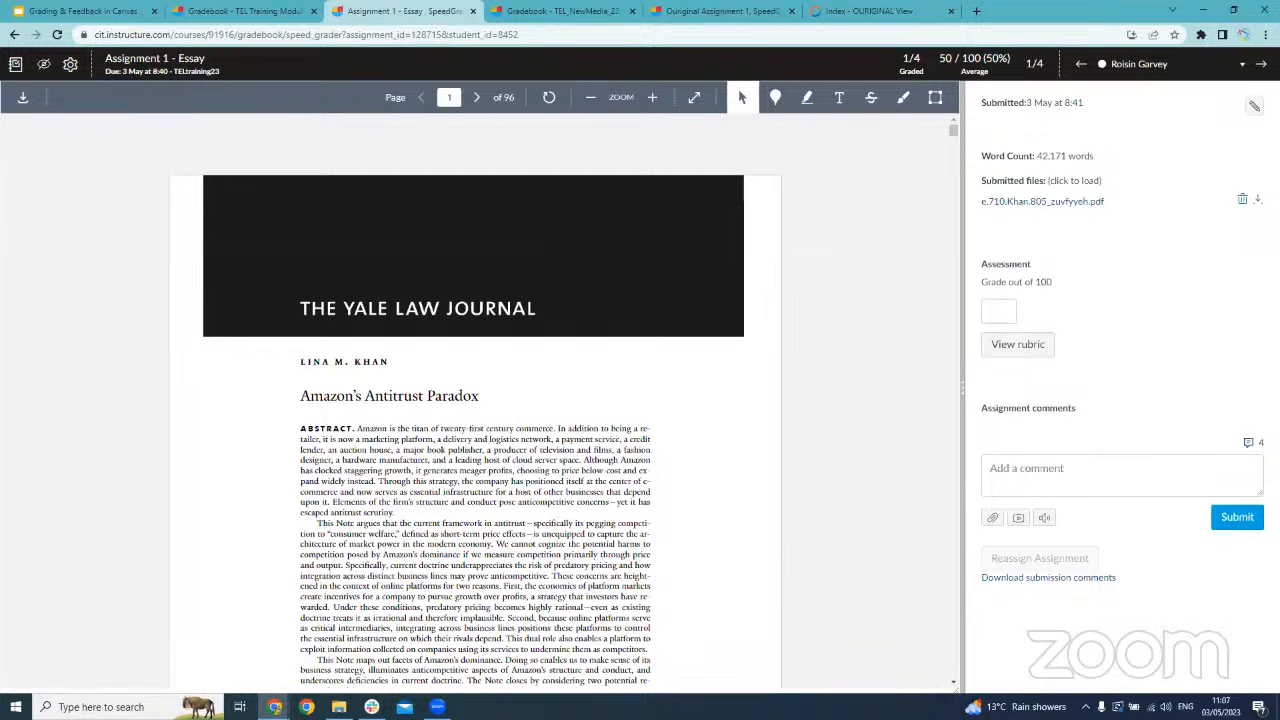
click(1252, 107)
click(1210, 130)
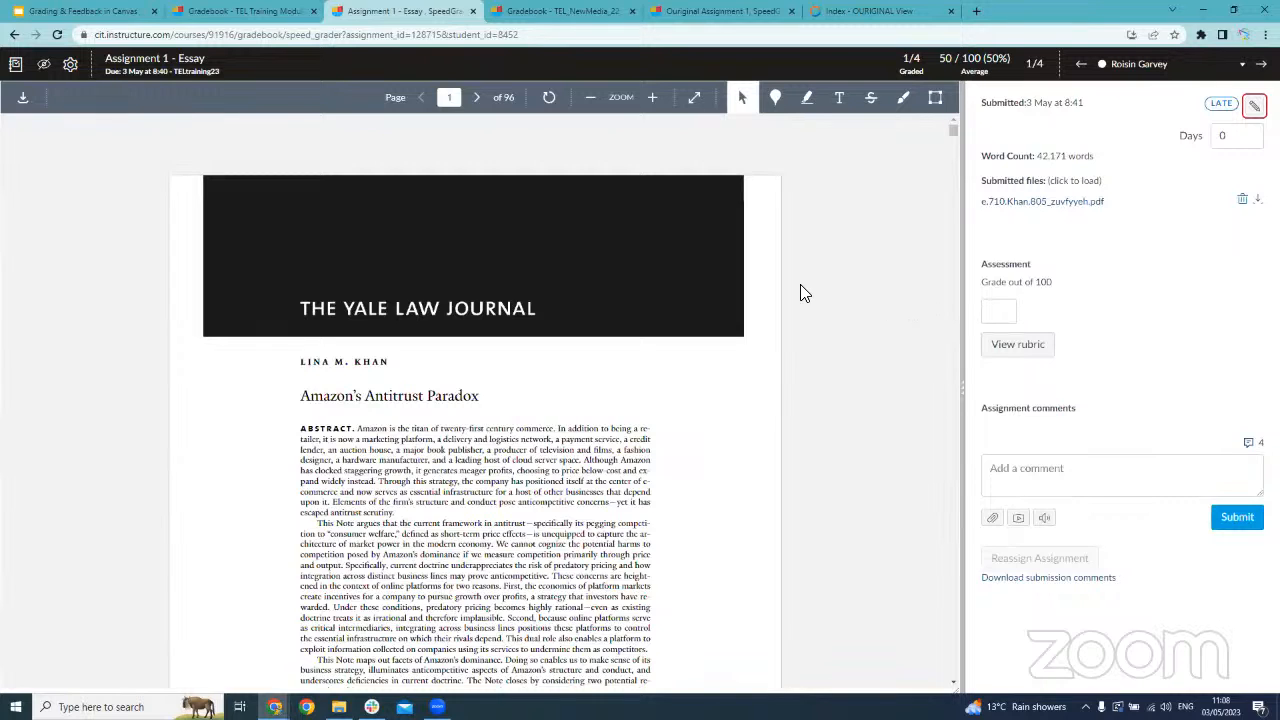
Grade the first student's essay 80 out of 100
scroll(803, 288, down, 2)
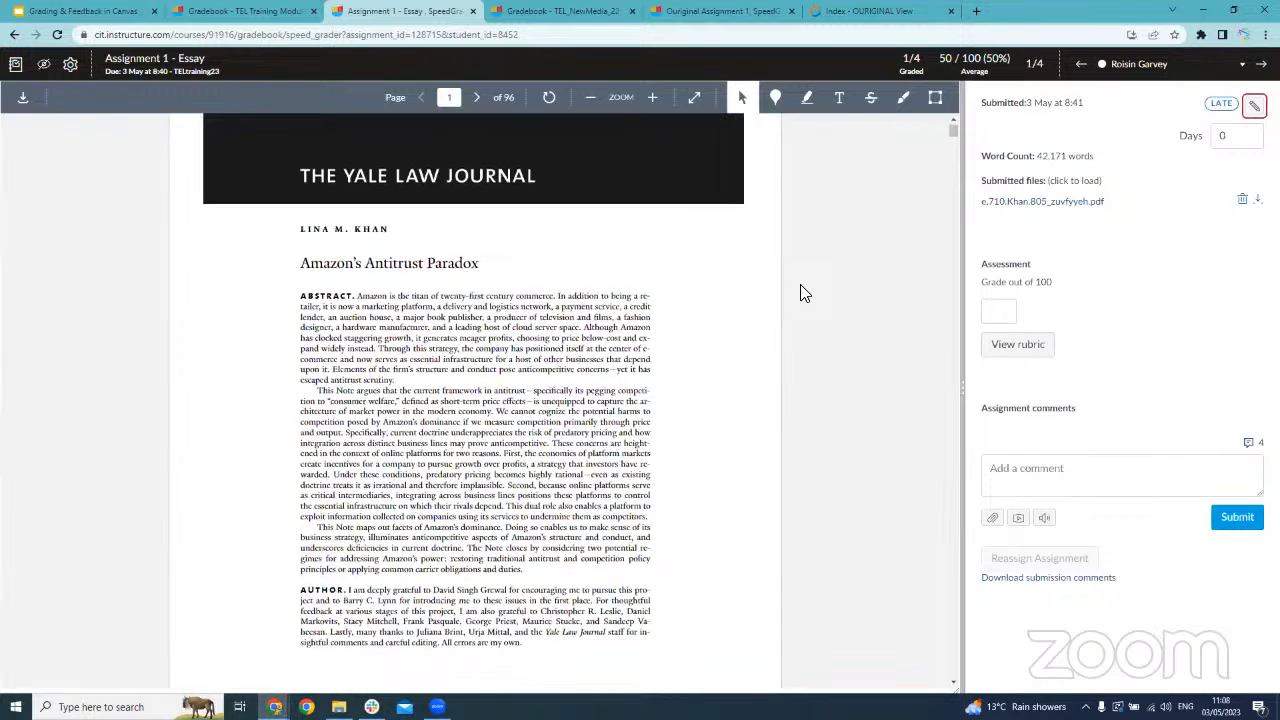
scroll(780, 305, up, 2)
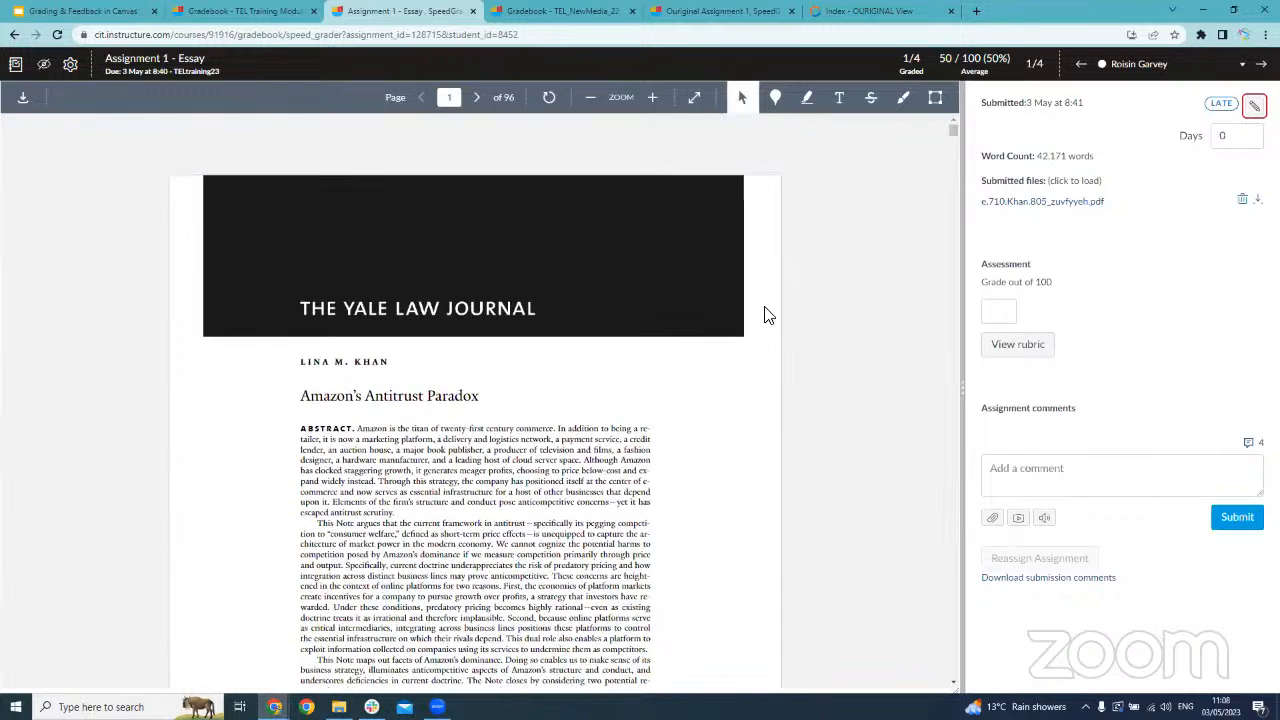
click(985, 312)
text(80)
key(Return)
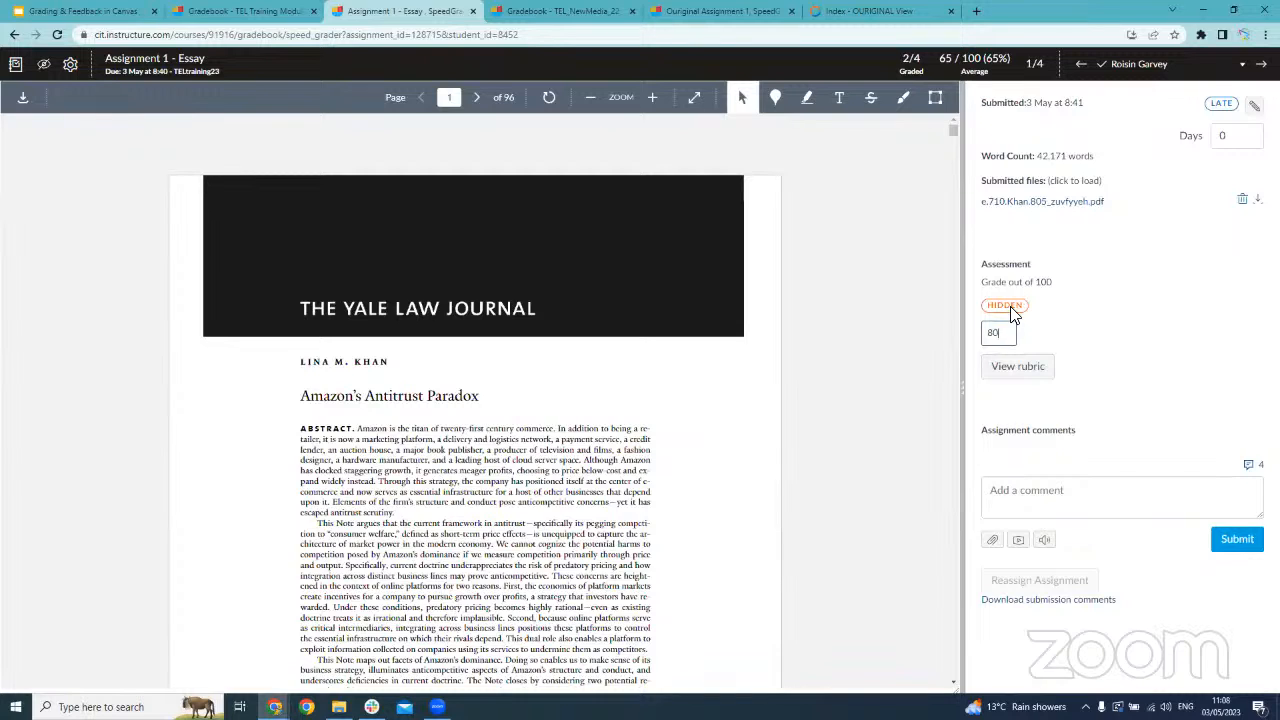
click(1024, 310)
Submit the assignment comment "excellent work" followed by the student's first name, and dismiss the notification
click(1046, 491)
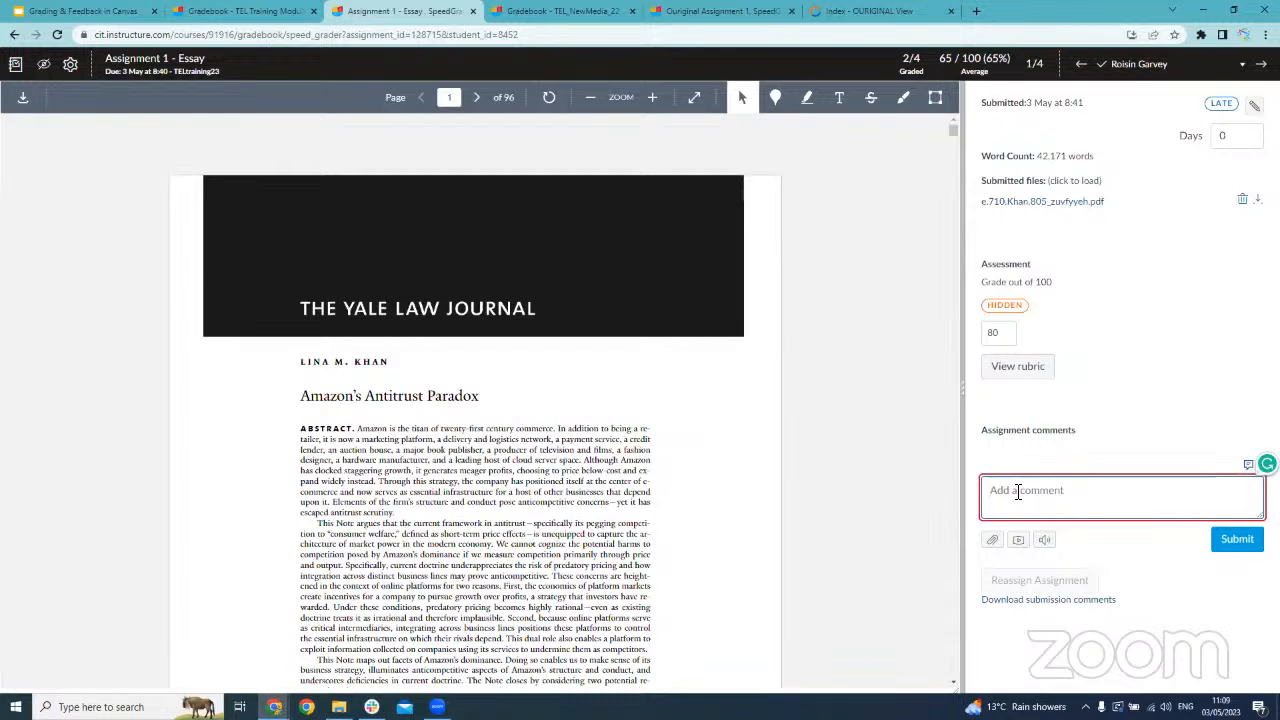
text(excellent work Roisin)
click(1218, 542)
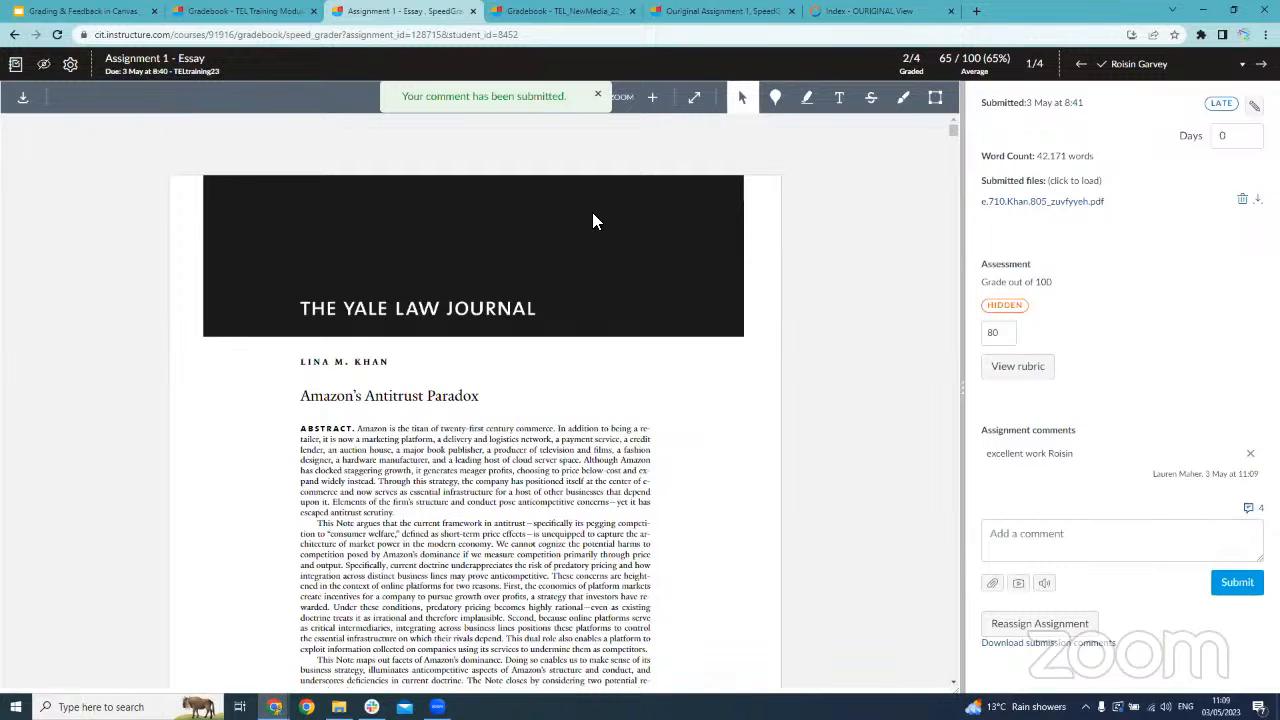
scroll(883, 393, down, 2)
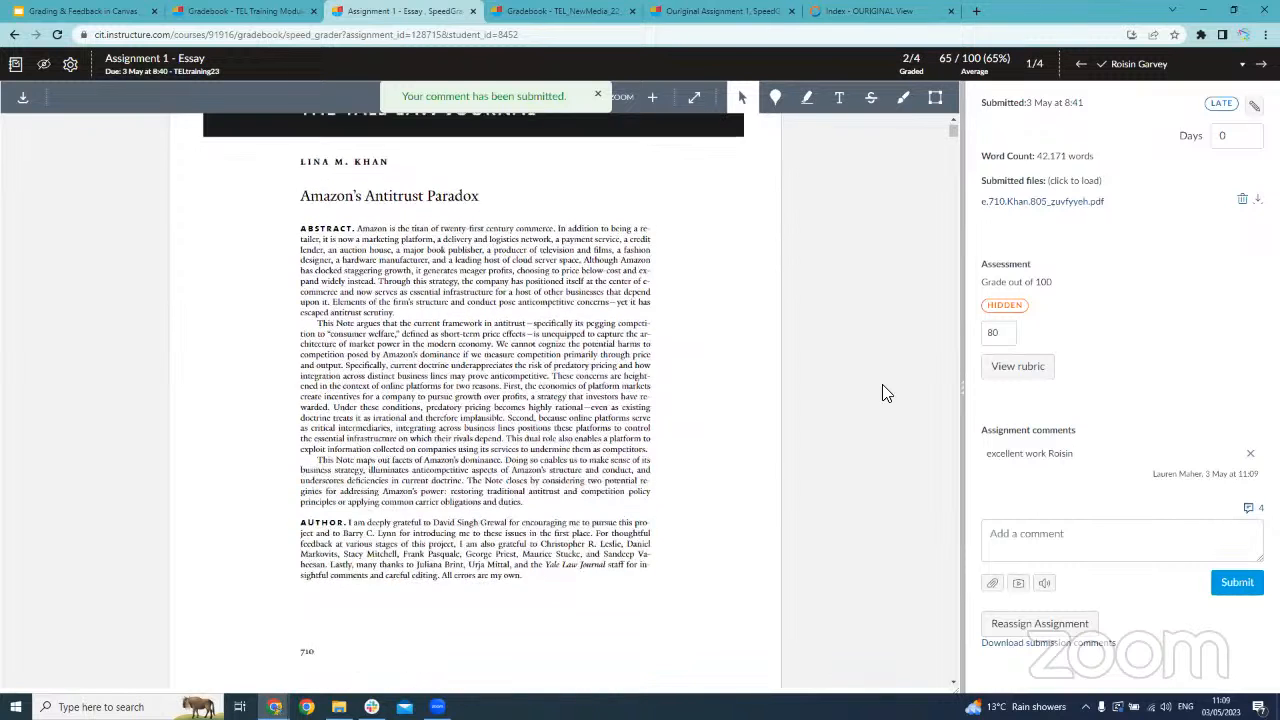
scroll(883, 393, up, 2)
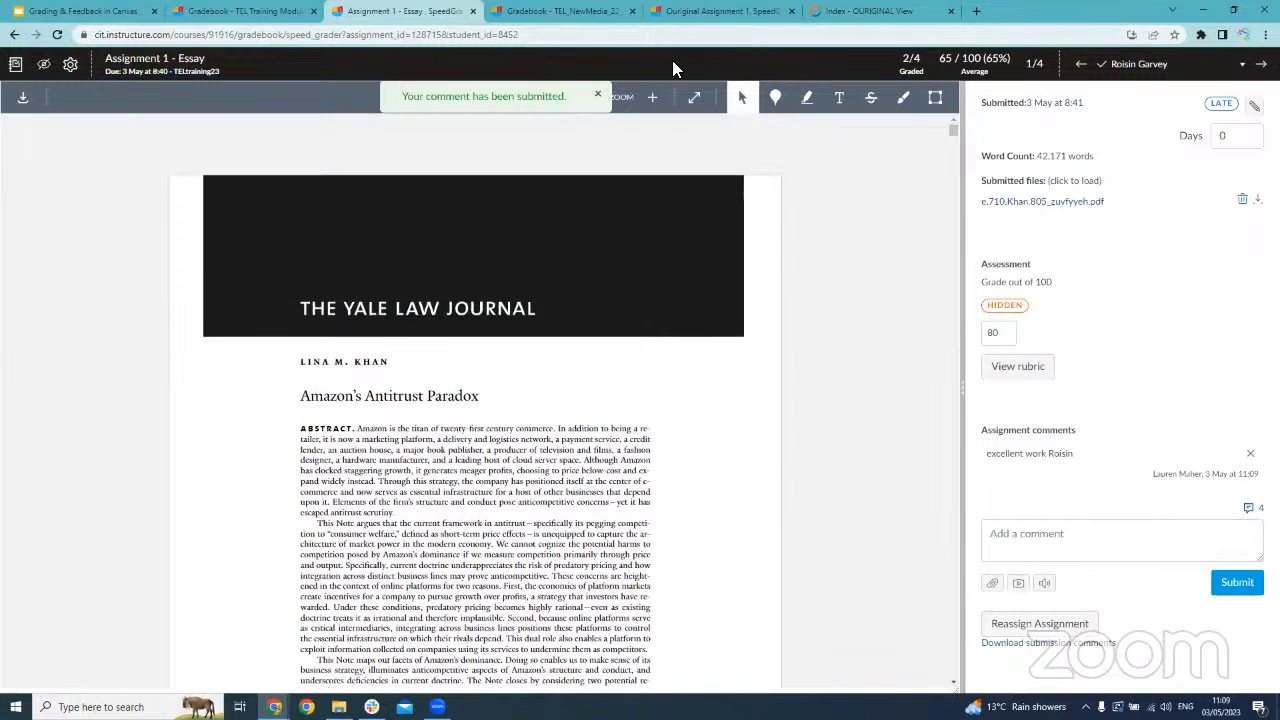
click(598, 97)
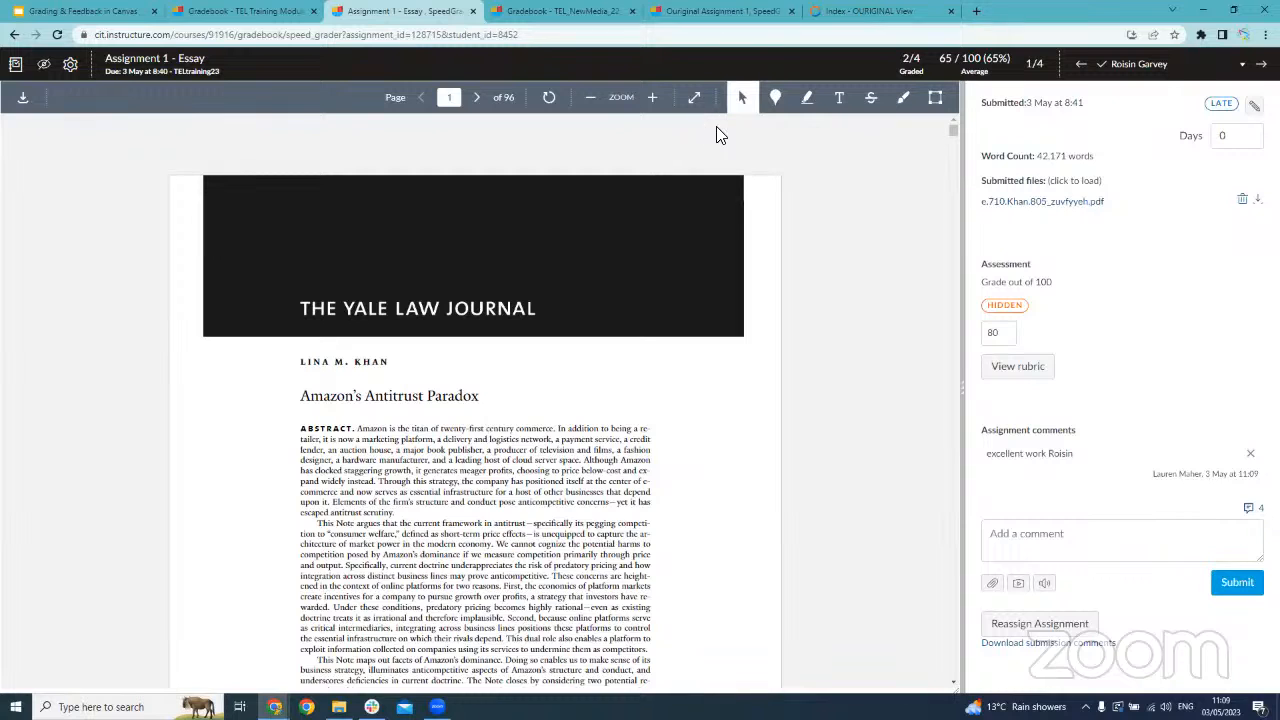
Add a blue point annotation beside the start of the abstract with the comment "really strong intro"
scroll(777, 191, down, 1)
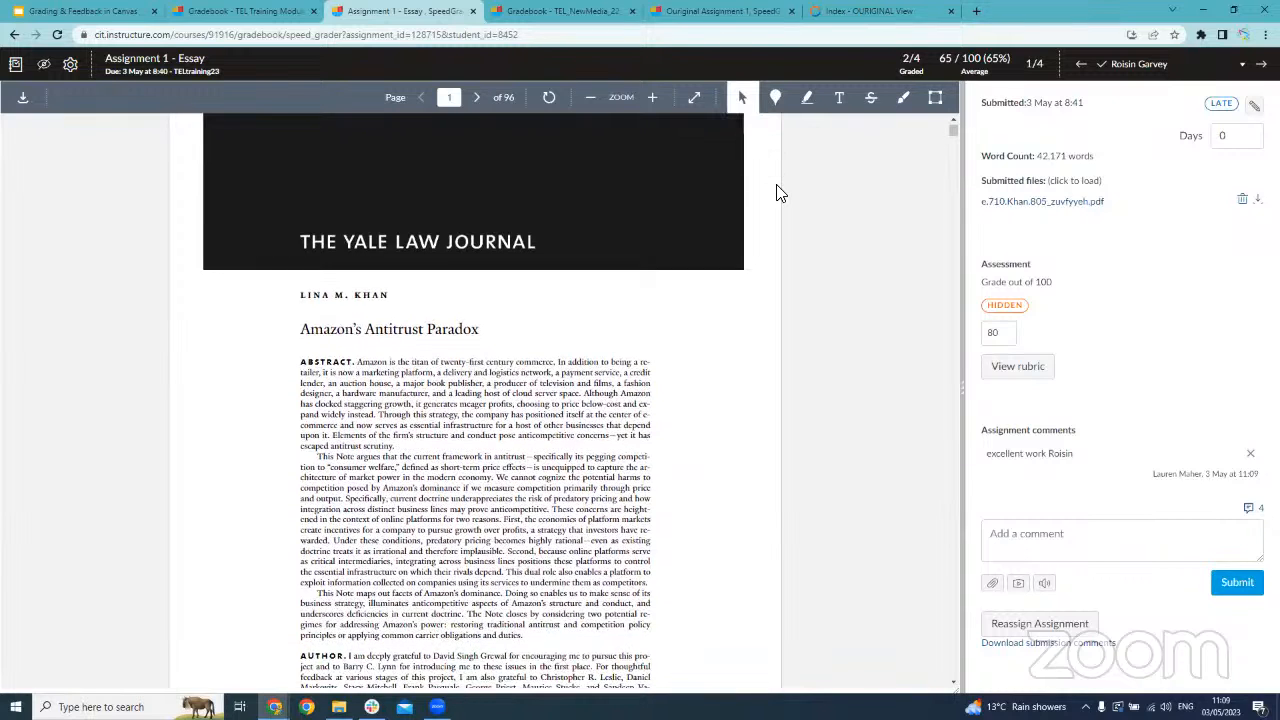
scroll(780, 193, down, 1)
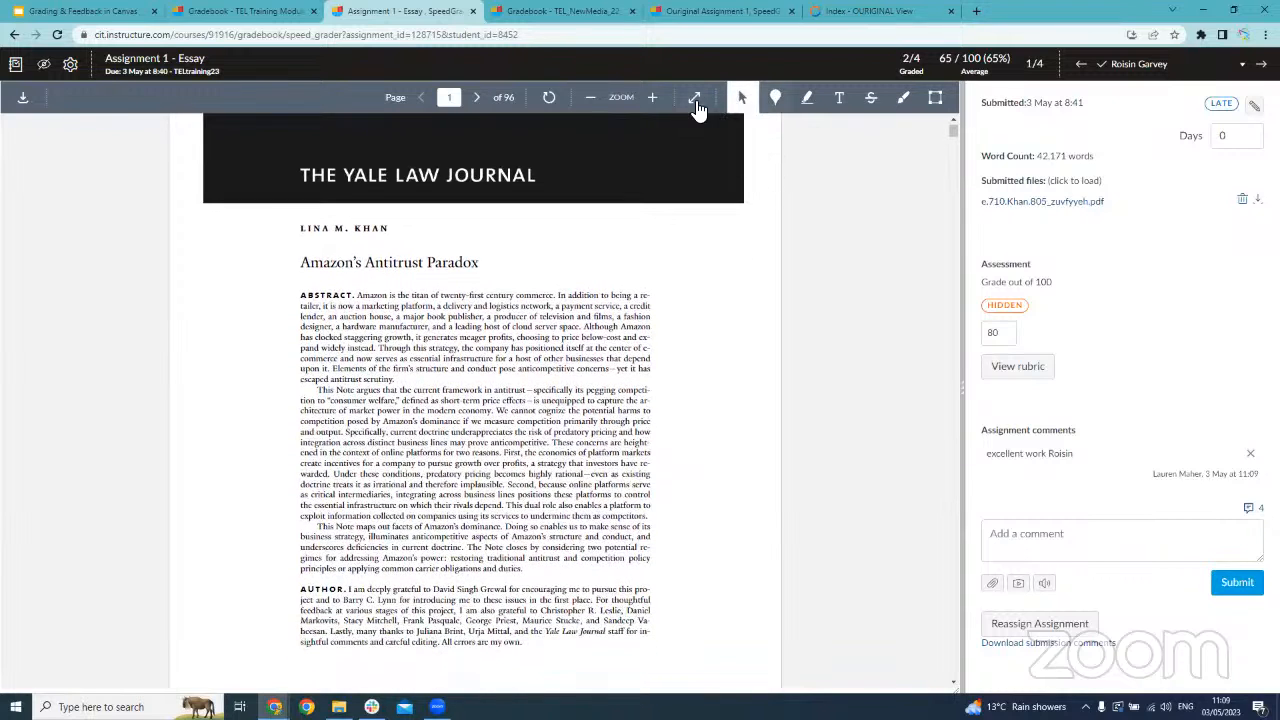
click(777, 104)
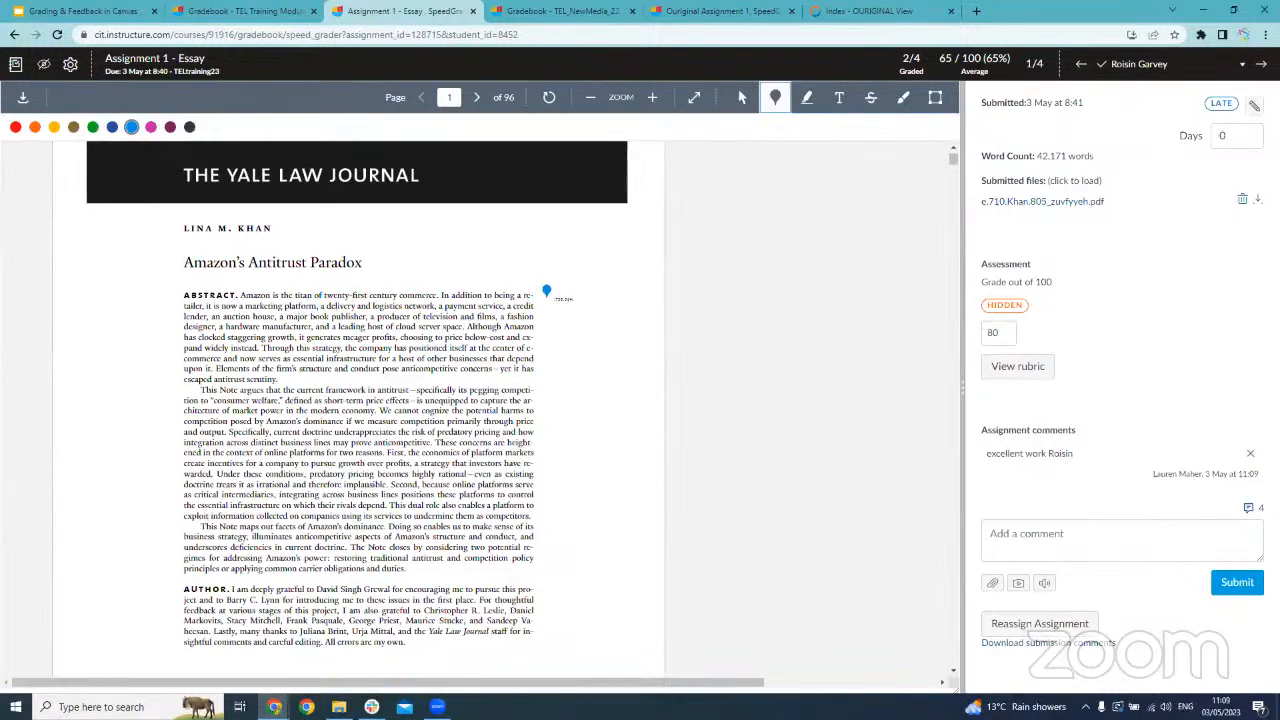
click(546, 292)
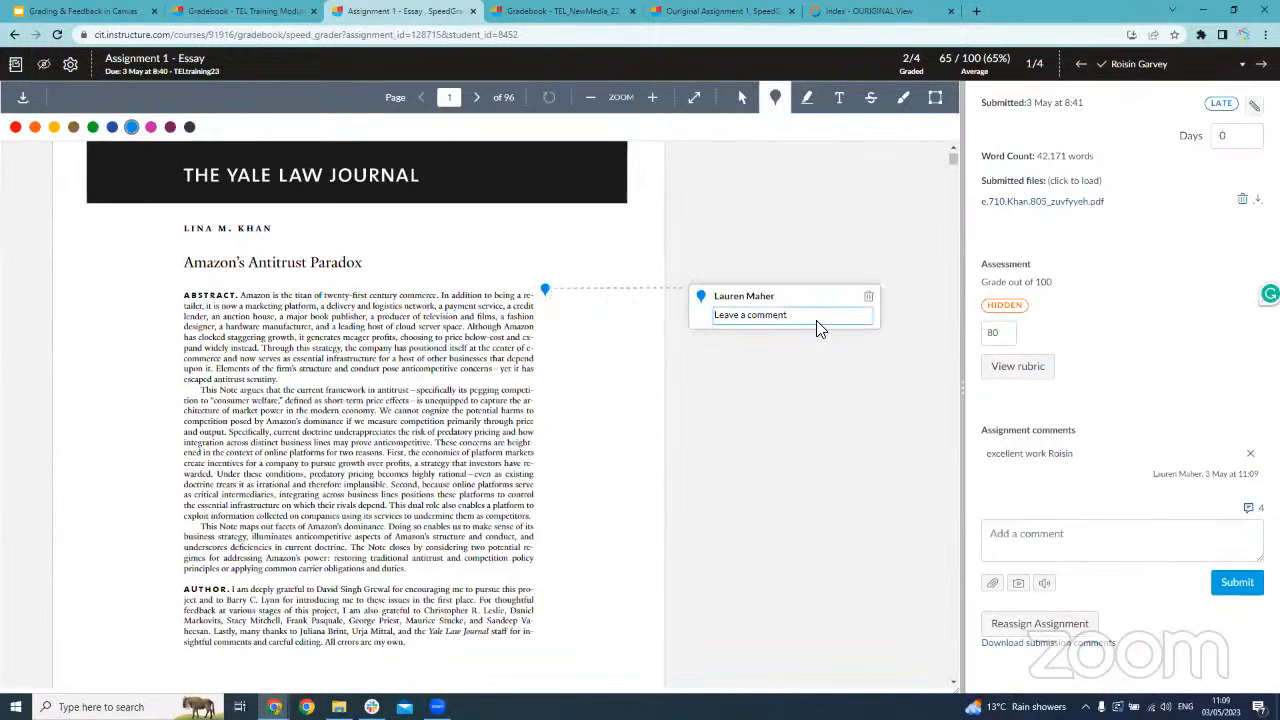
text(really strong intro)
click(861, 375)
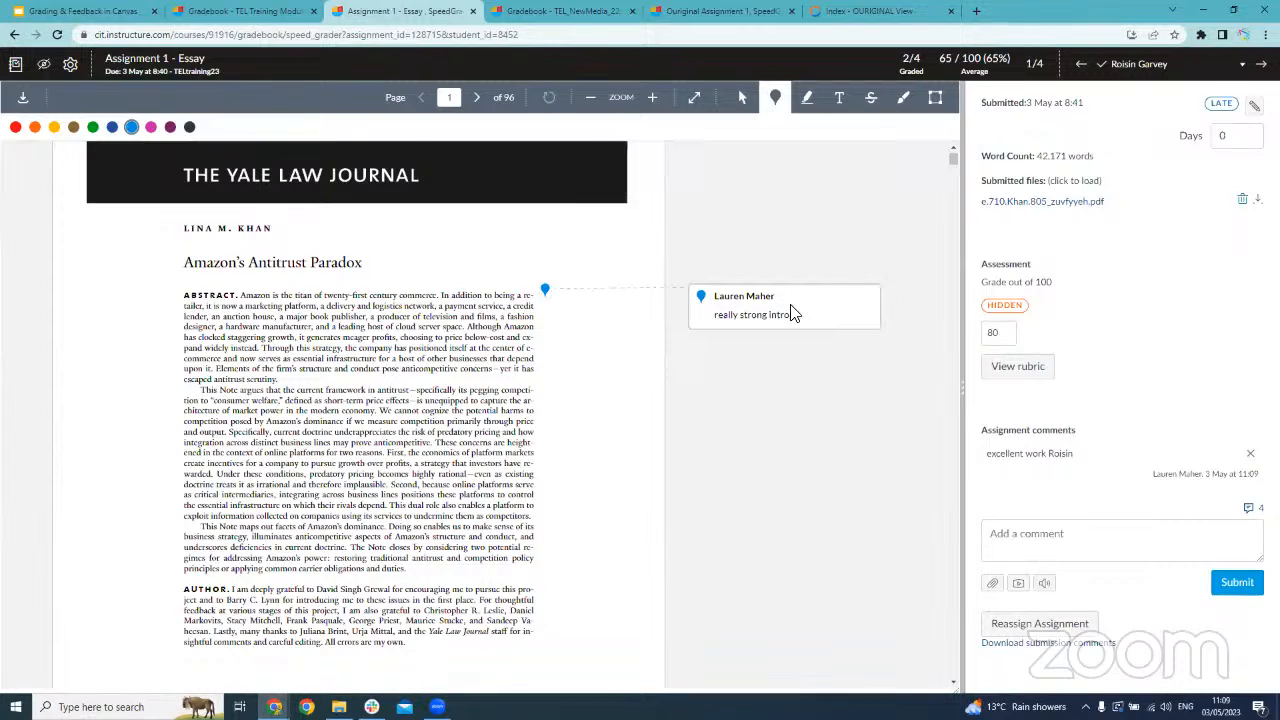
Highlight the first sentence of the abstract's second paragraph in yellow and attach the comment "well researched"
click(807, 98)
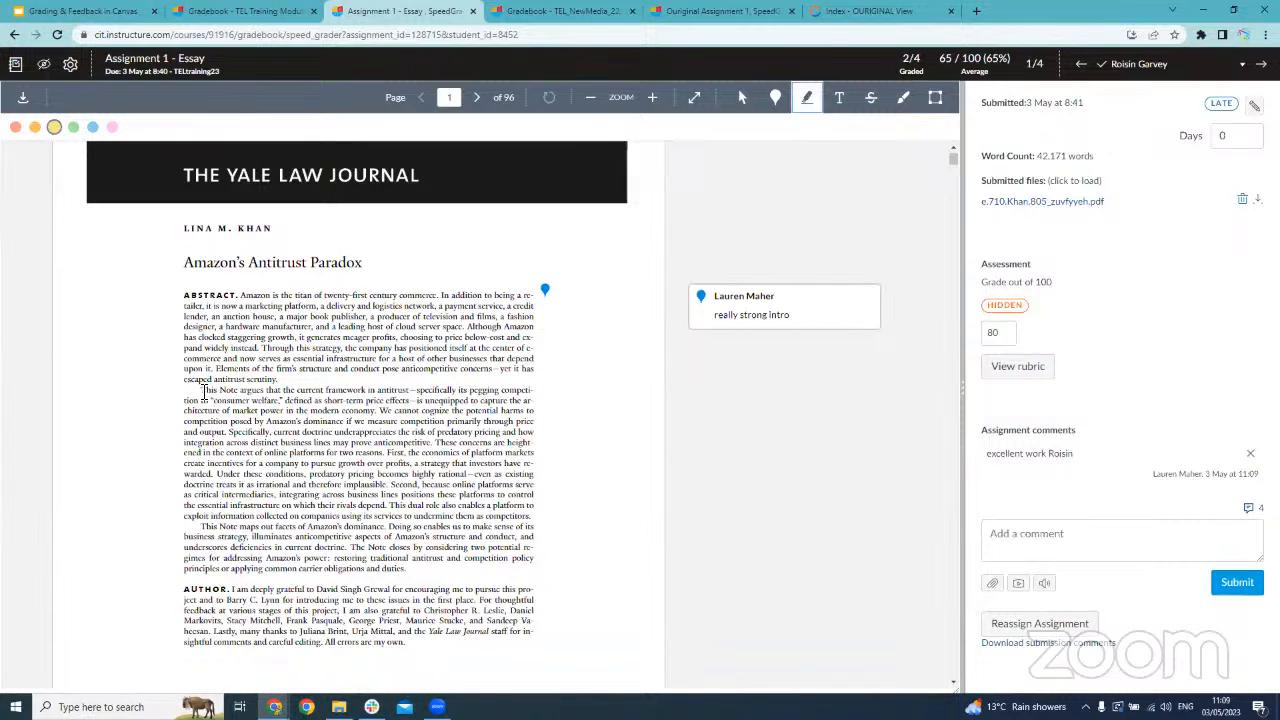
drag(204, 391, 378, 411)
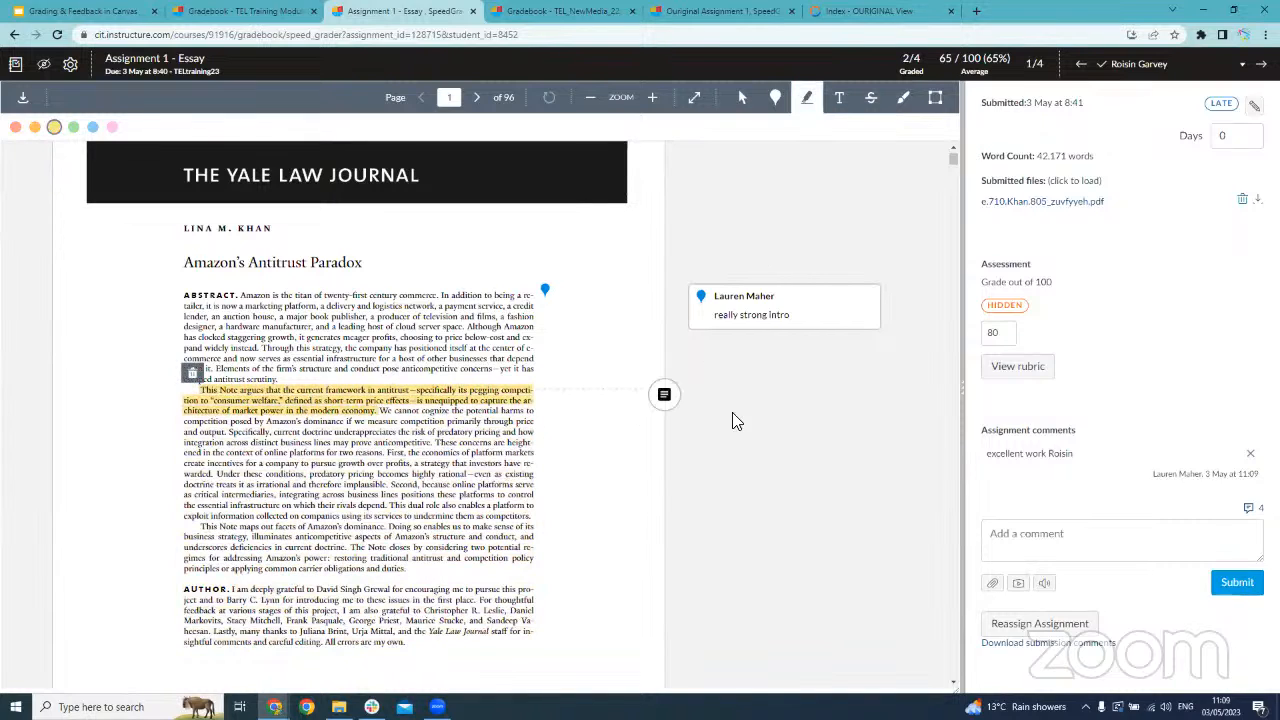
click(665, 396)
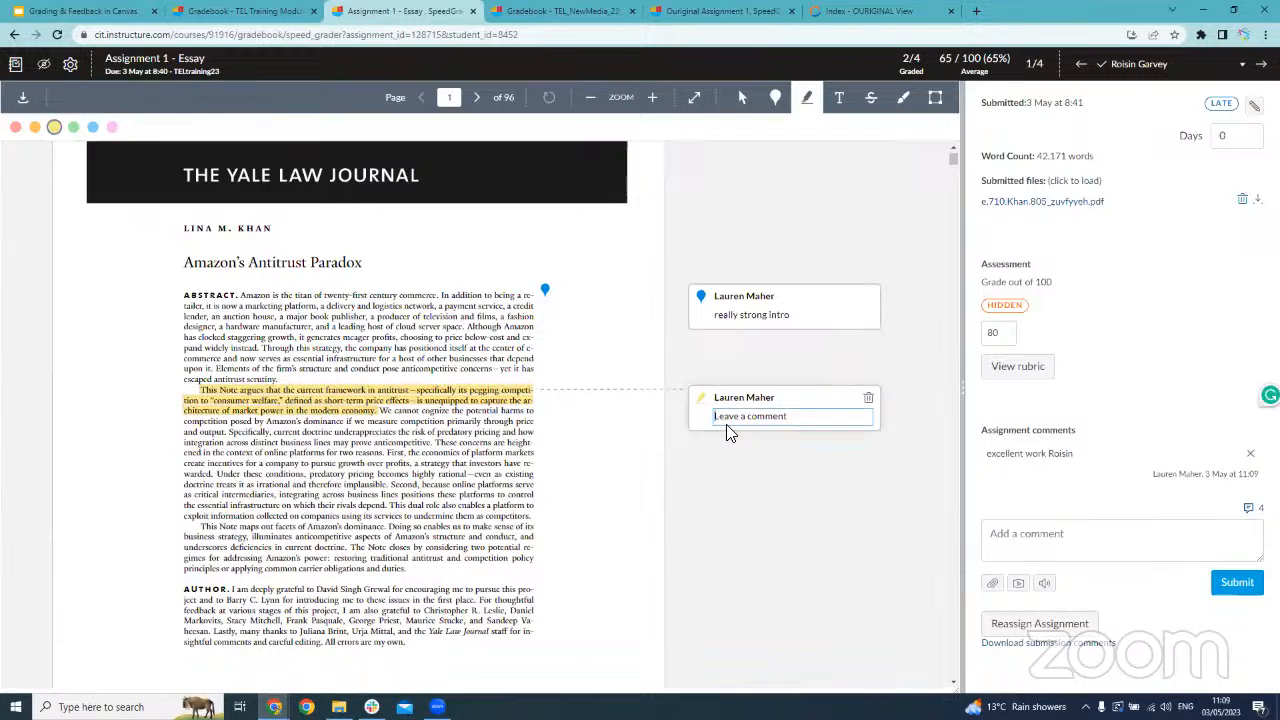
text(well researched)
click(862, 528)
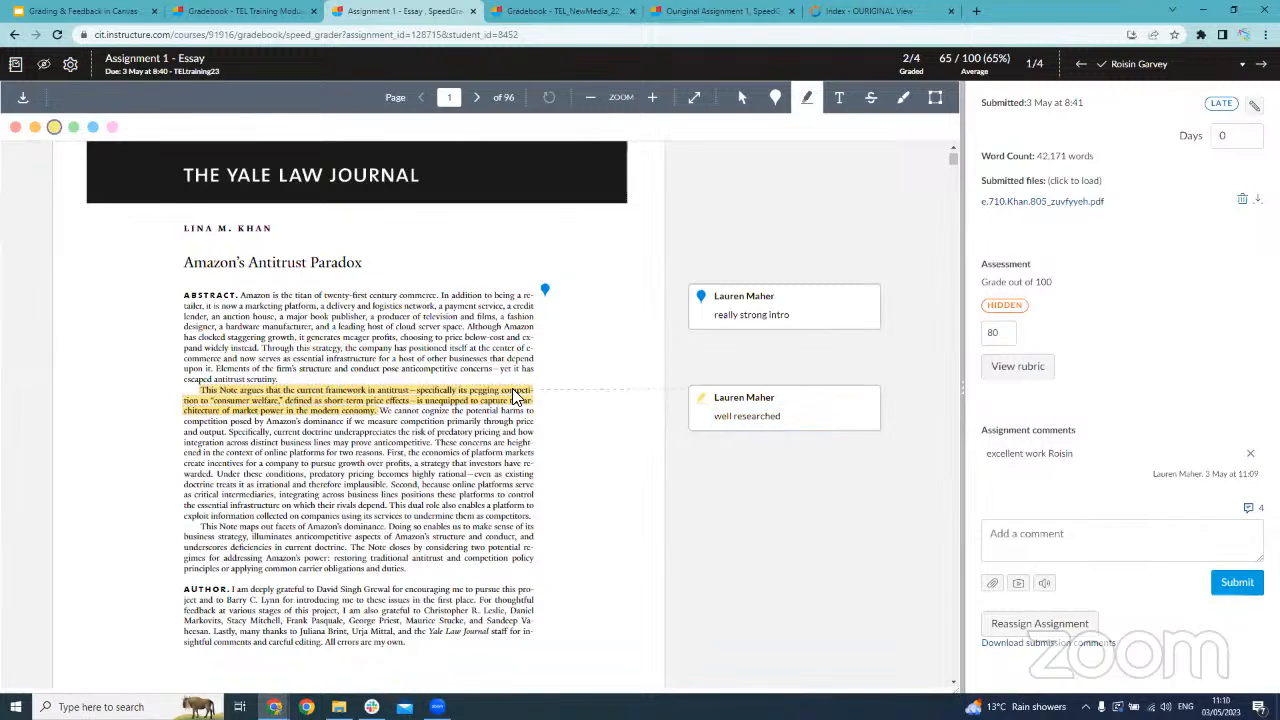
Recolour the highlighted sentence red, return it to yellow and deselect it
click(517, 396)
click(15, 128)
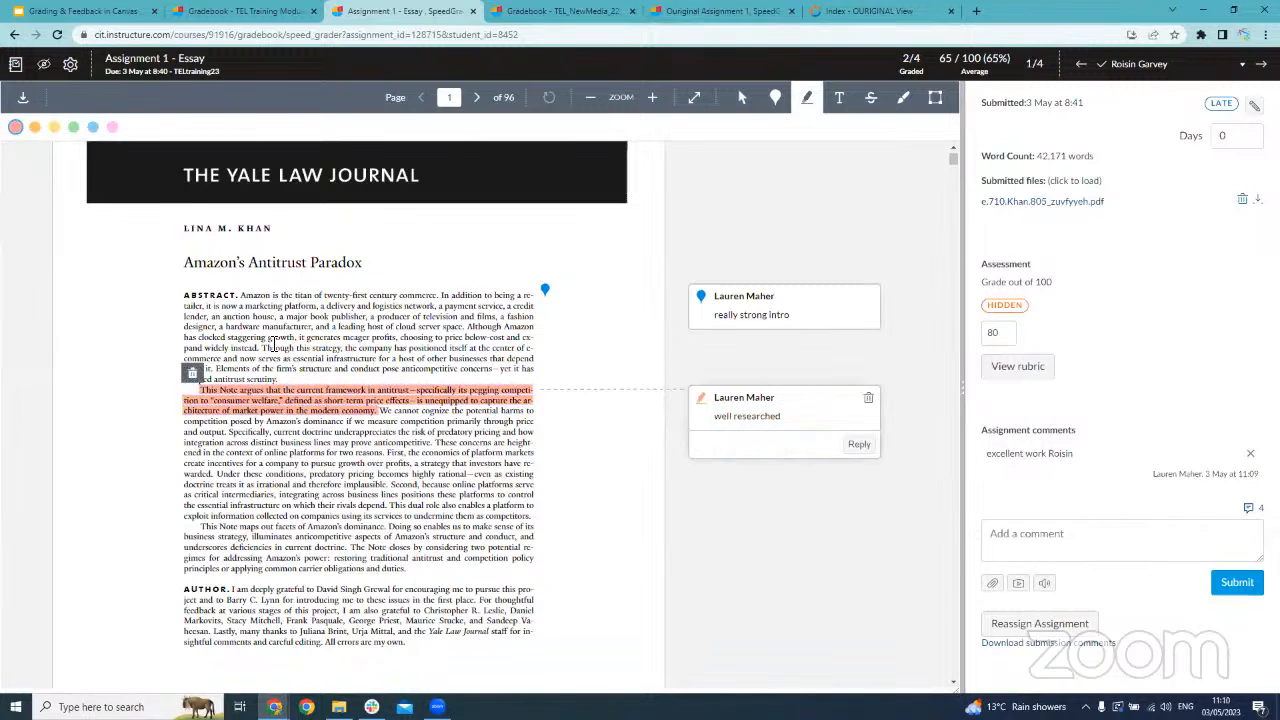
click(54, 127)
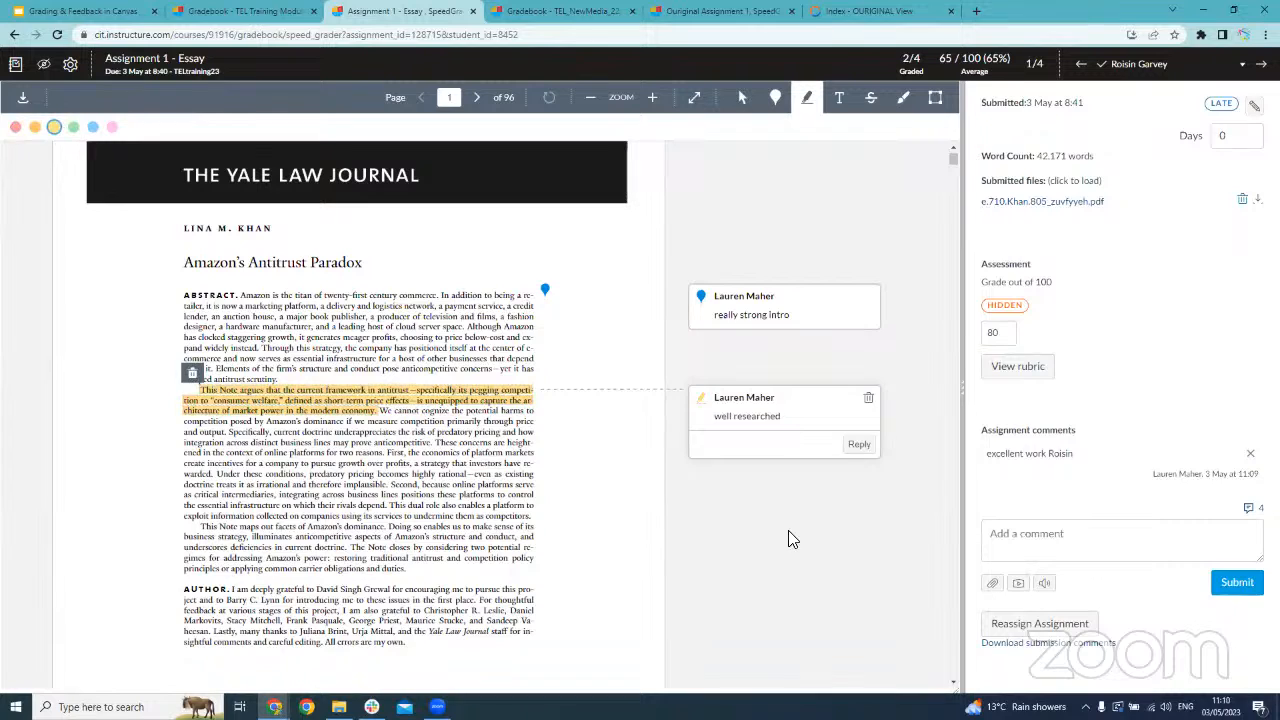
click(792, 536)
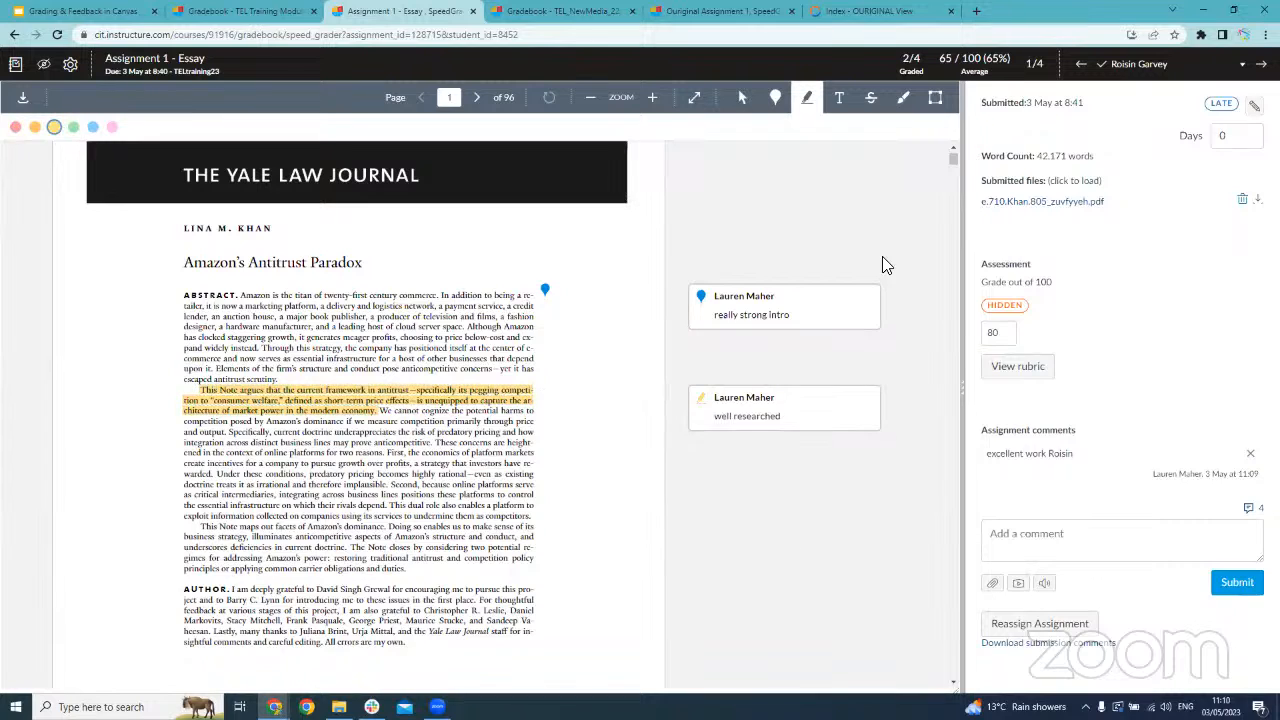
Add the free text "excellent" beside the abstract's second paragraph and move it to the page's left margin
click(840, 101)
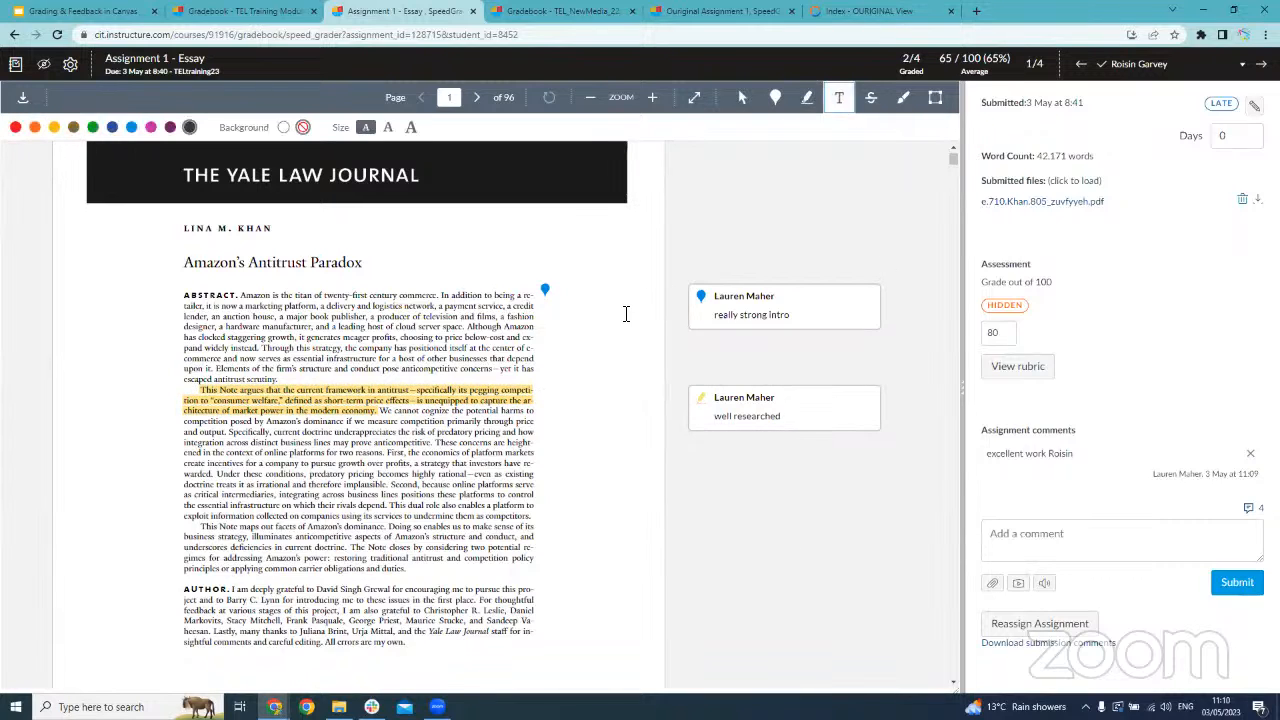
click(549, 465)
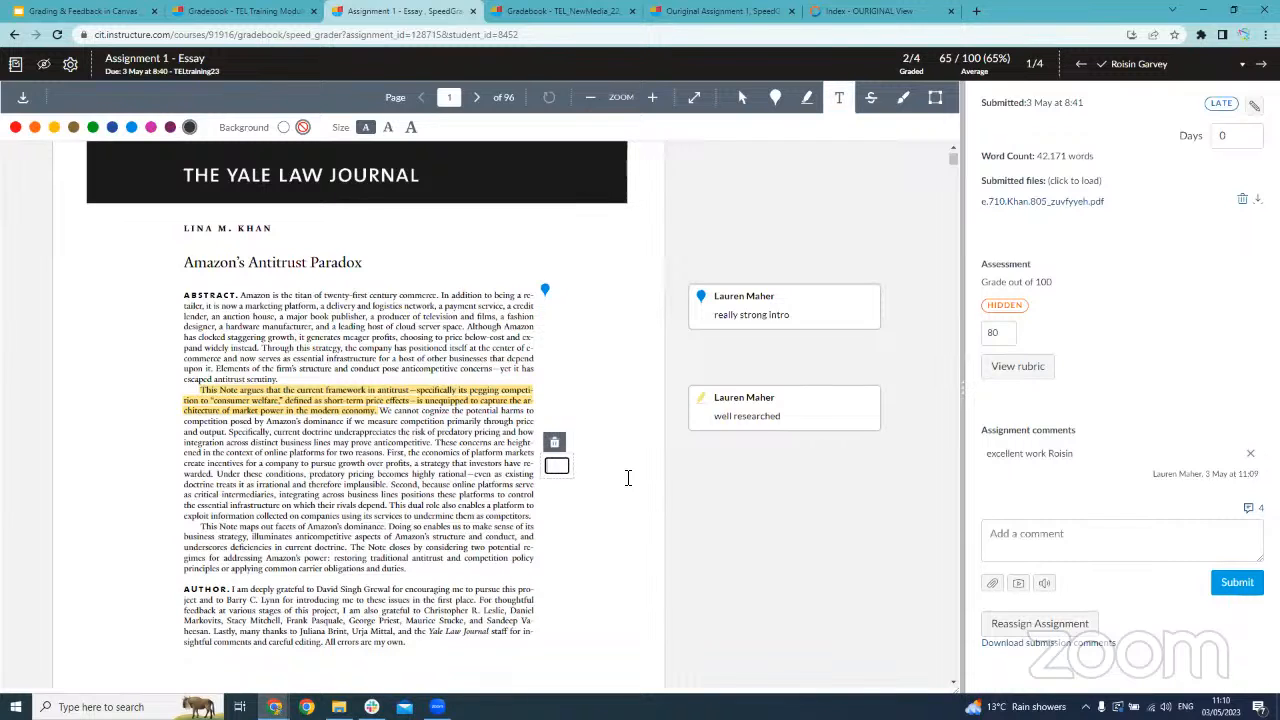
text(excellent)
click(668, 480)
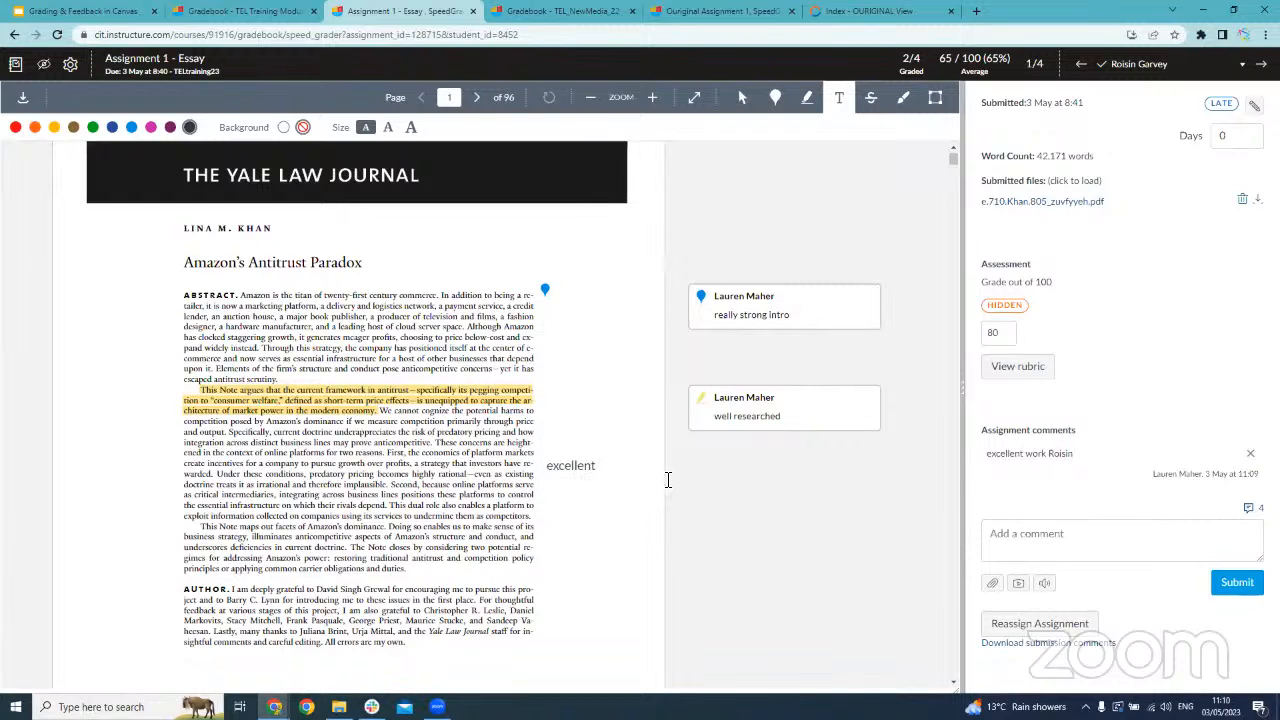
click(587, 465)
drag(595, 455, 170, 430)
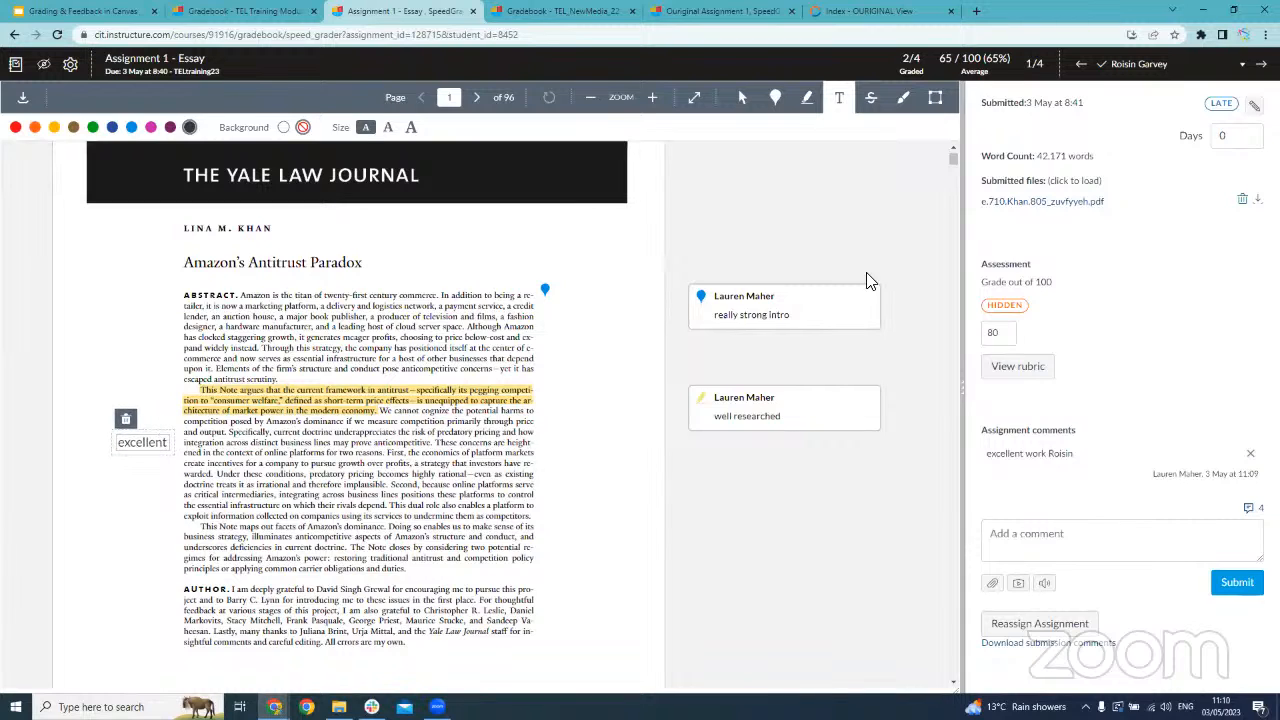
Strike out most of the Author paragraph in red, up to its fourth line, with the comment "not relevant"
click(871, 100)
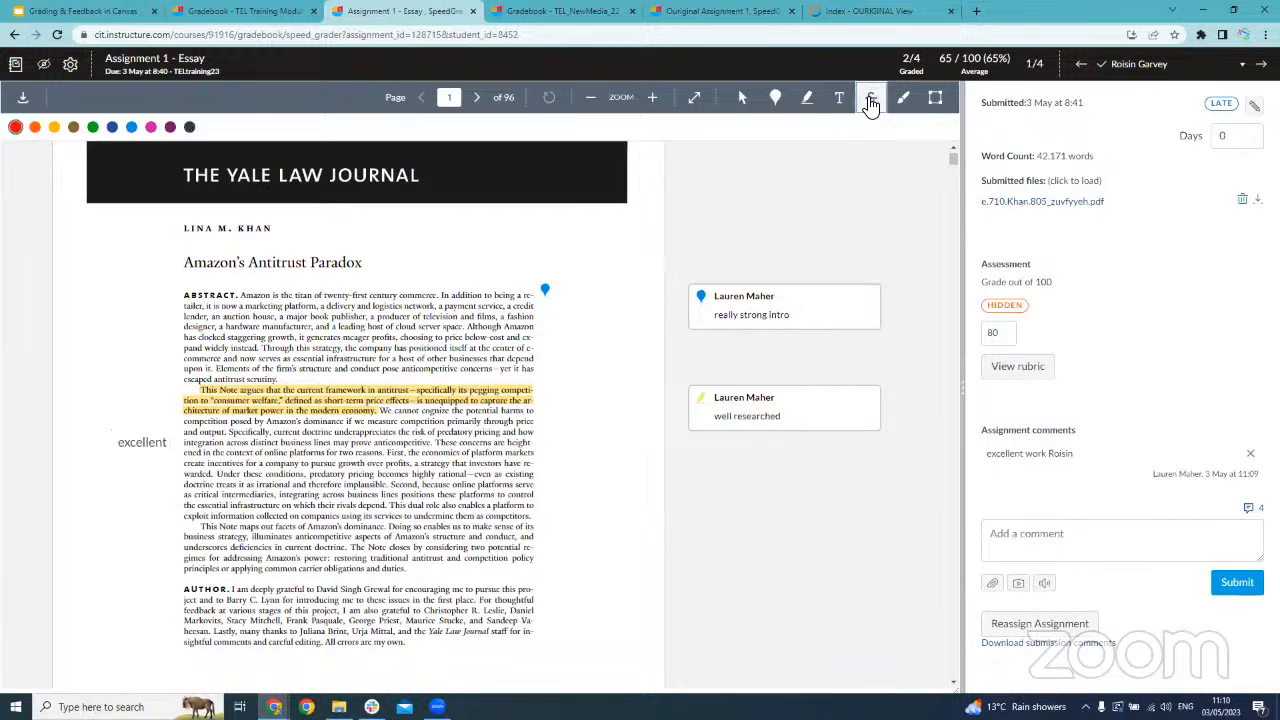
scroll(318, 521, down, 1)
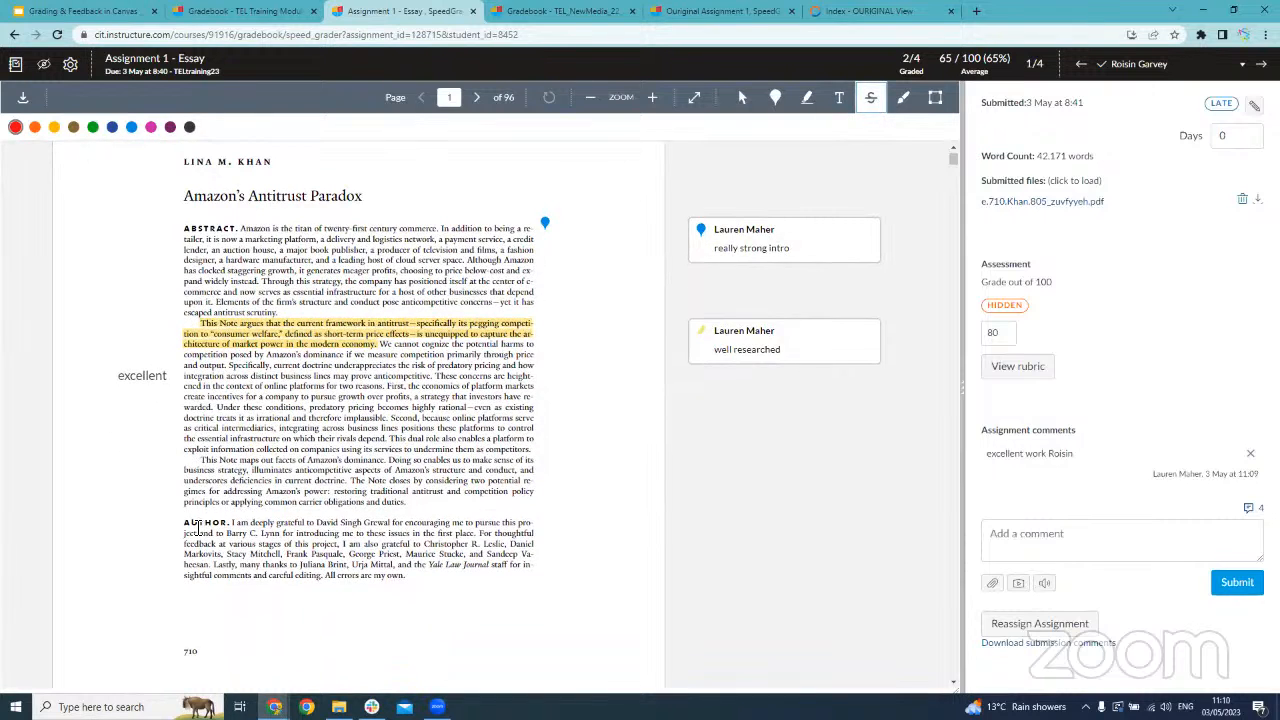
drag(218, 522, 487, 553)
click(664, 526)
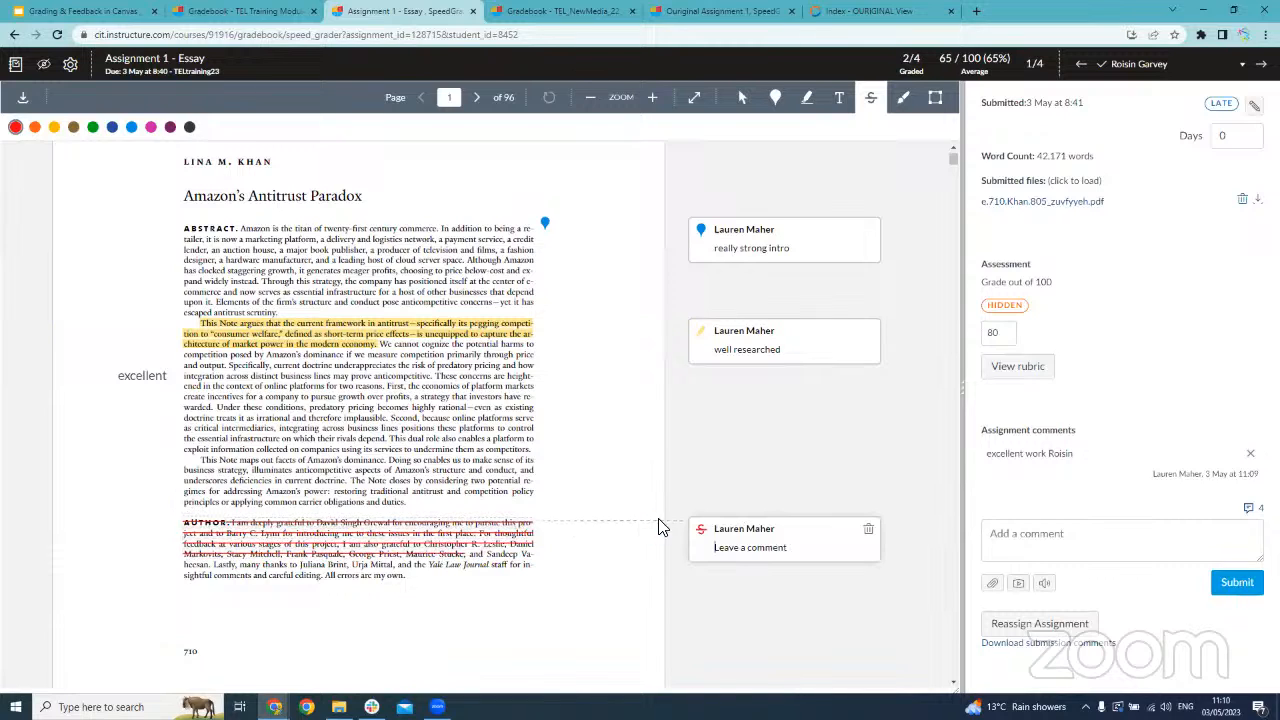
text(not rele)
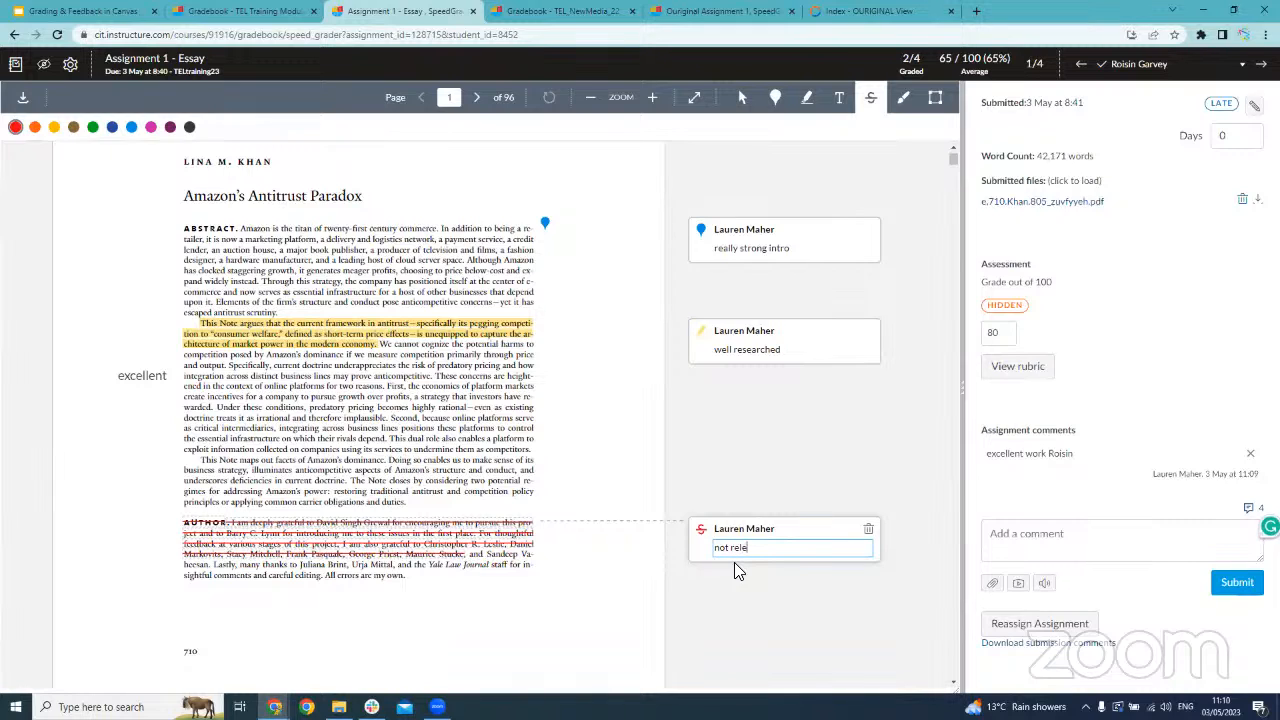
text(vant)
key(Return)
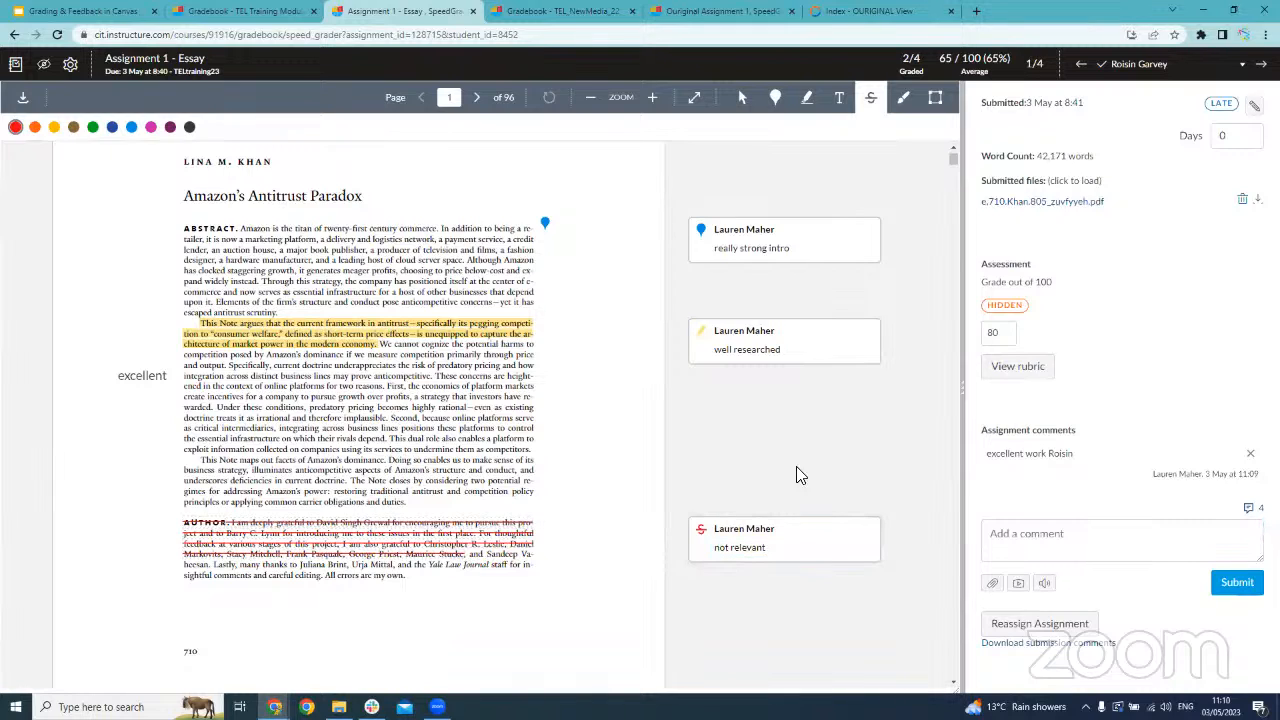
Draw a blue box around the last part of the abstract and attach the comment "This works really well"
click(934, 101)
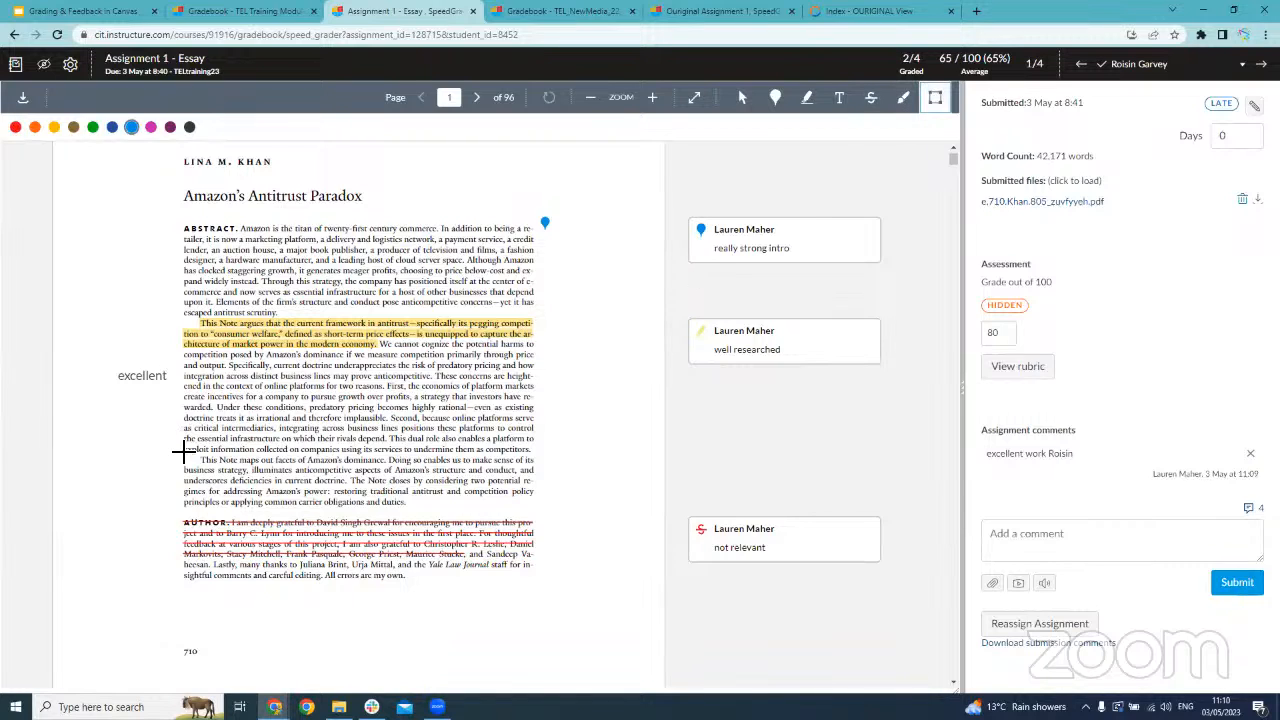
drag(183, 405, 545, 512)
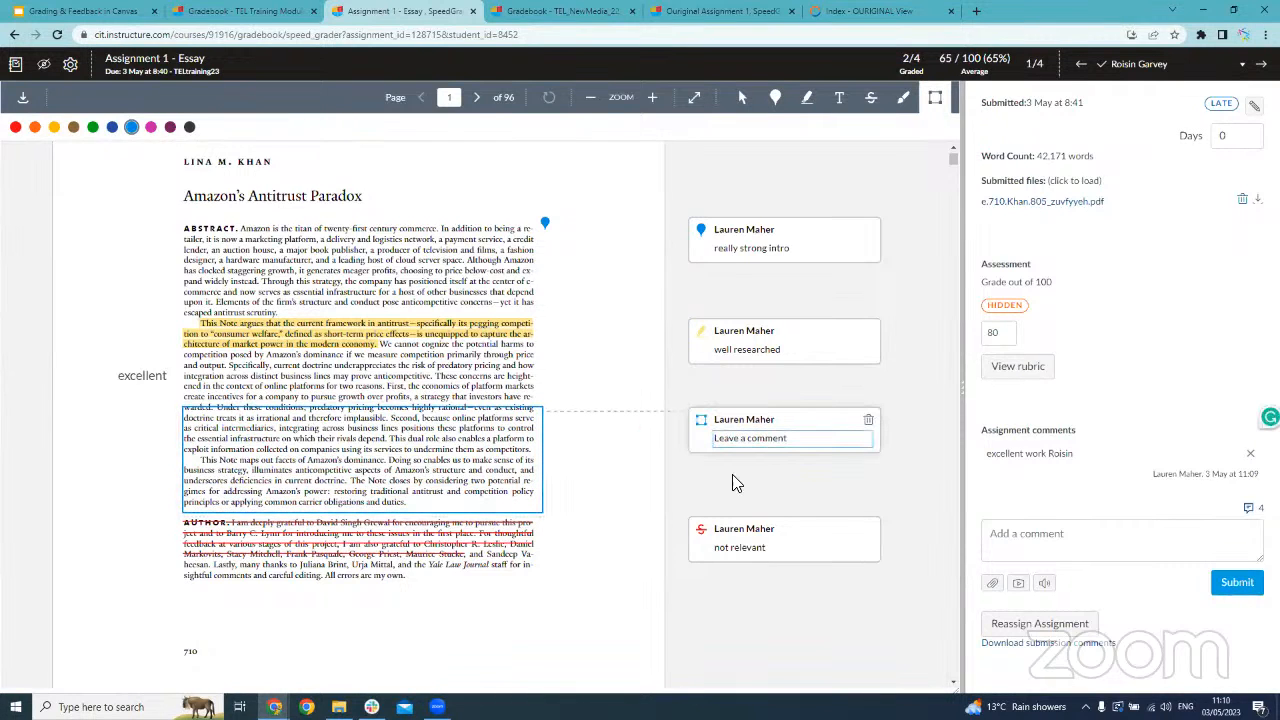
text(This works really well)
click(756, 480)
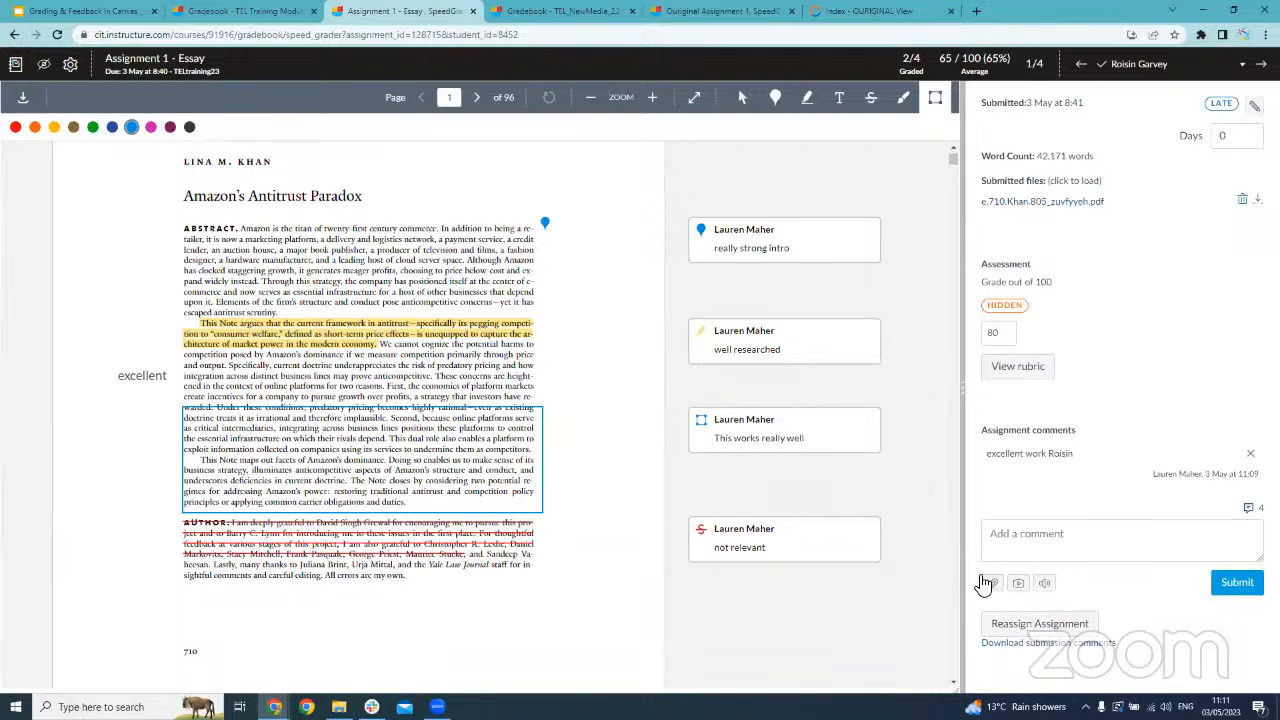
Show the file attachment option for the assignment comment and open the media comment recorder, allowing camera and microphone access
click(993, 585)
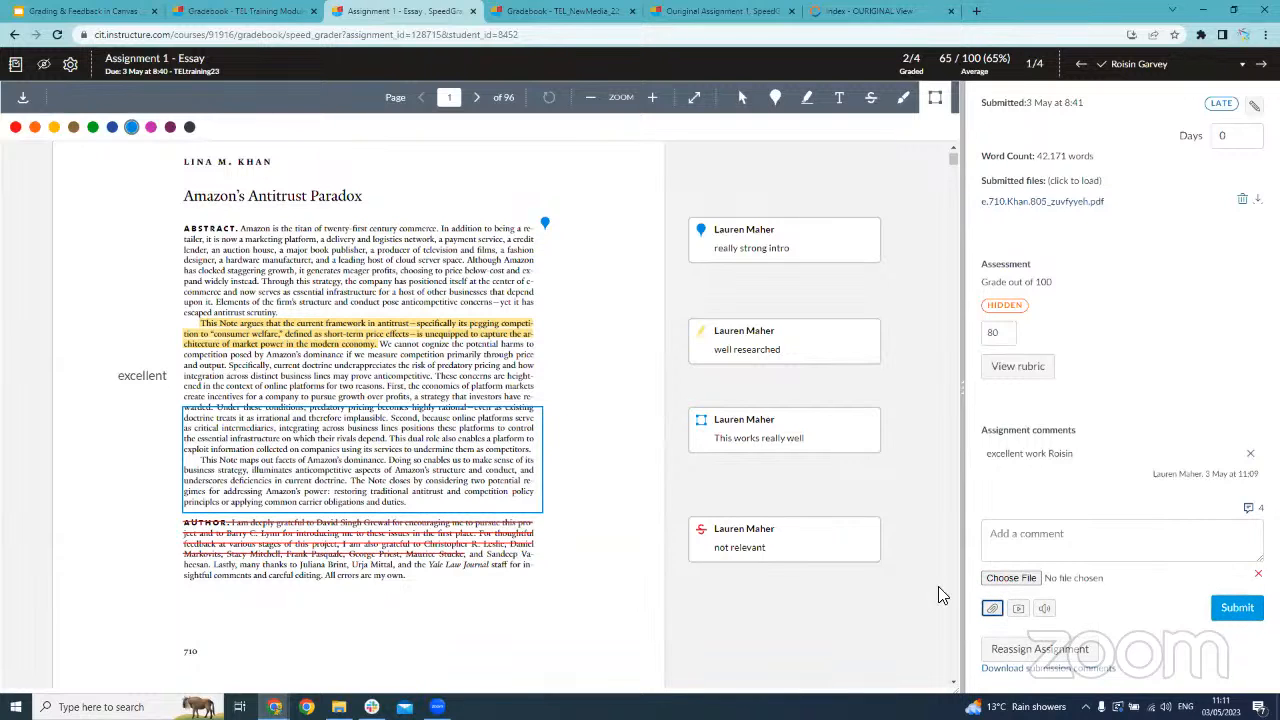
click(1019, 612)
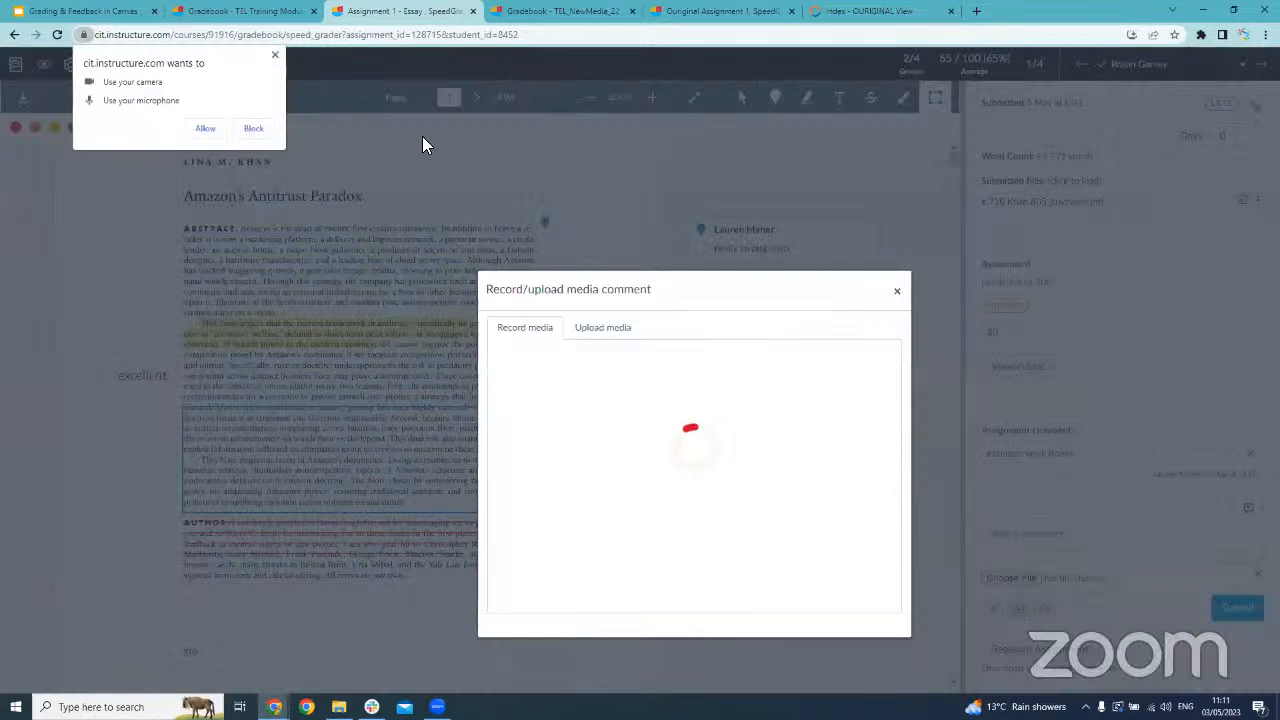
click(210, 122)
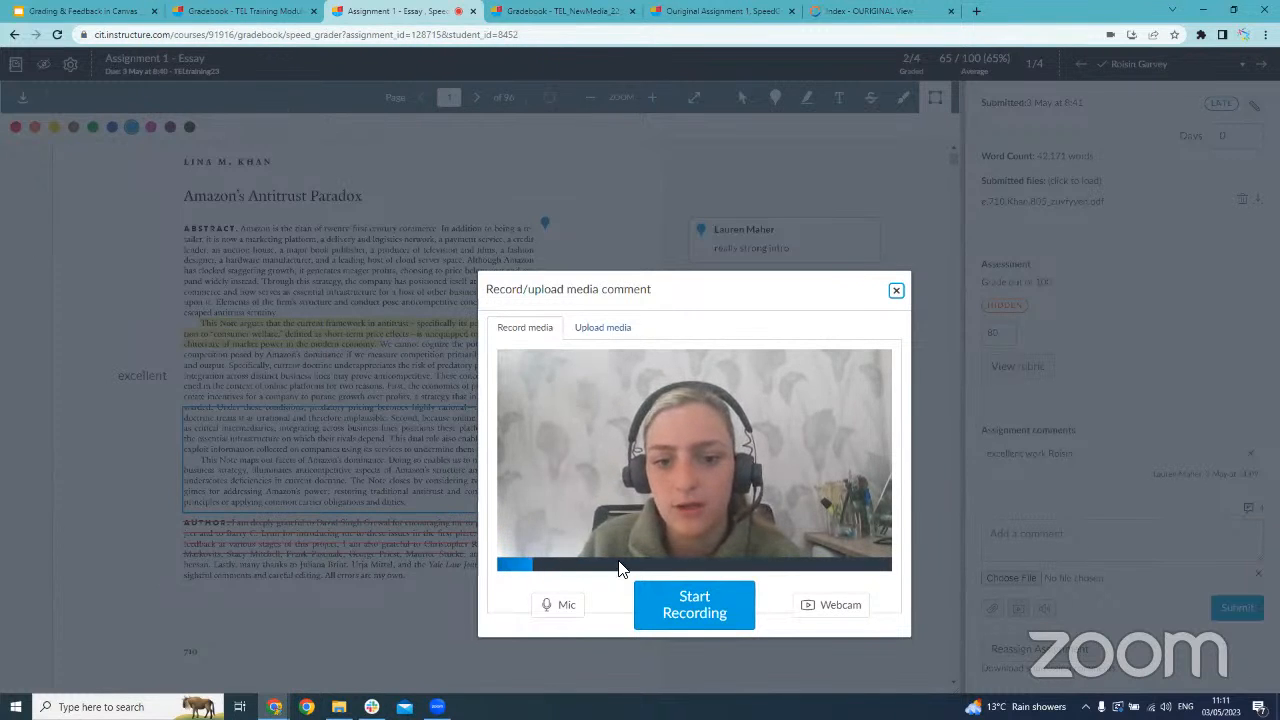
Record a short webcam video as the media comment and save it to the student's assignment comments
click(709, 598)
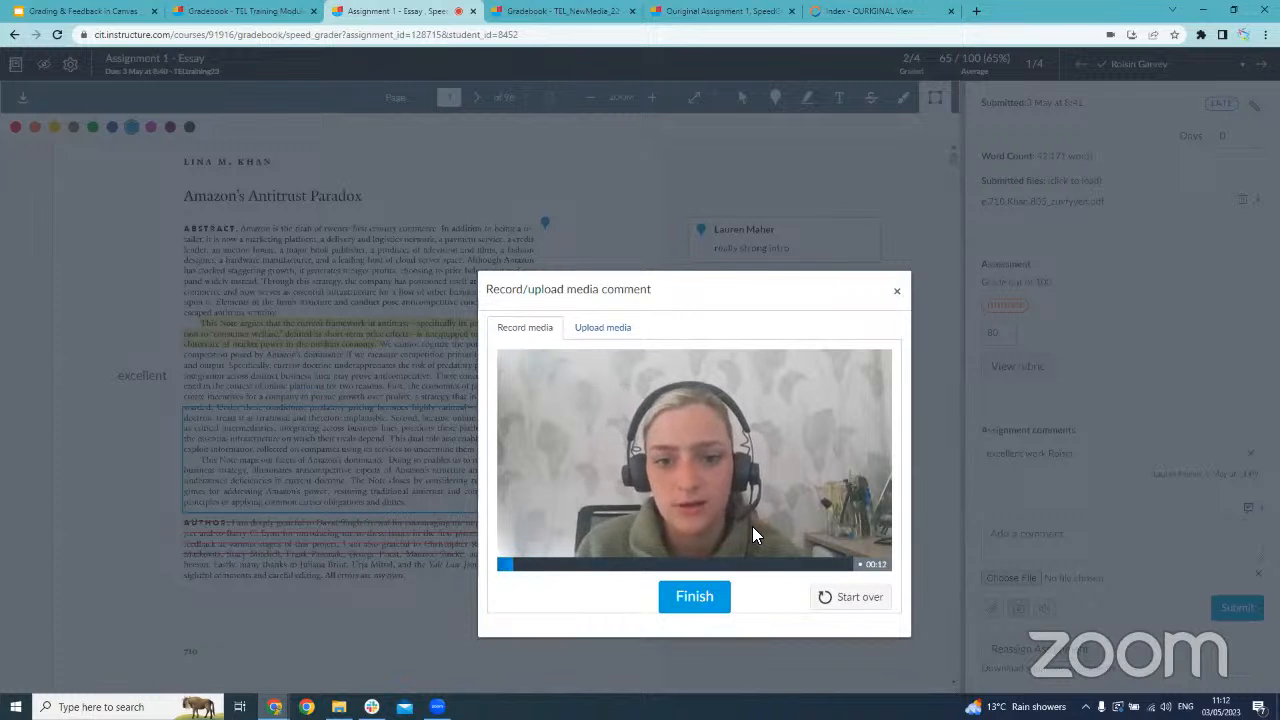
click(705, 598)
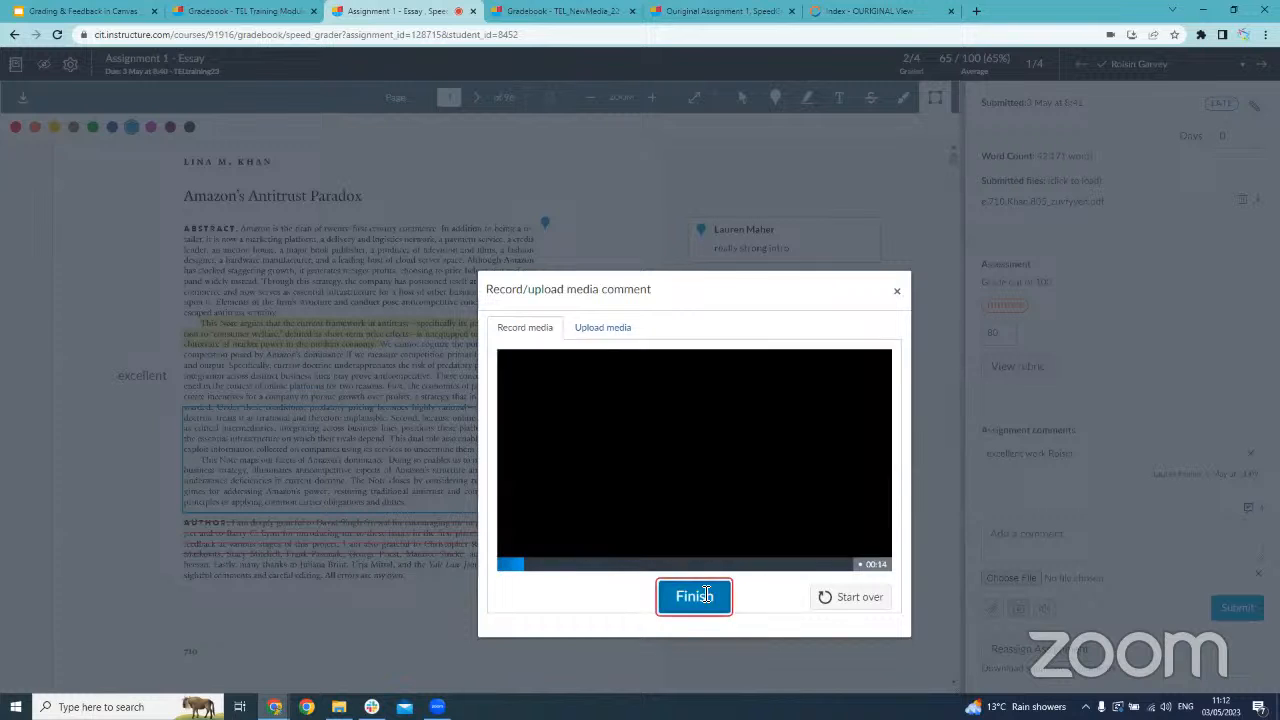
scroll(744, 500, down, 1)
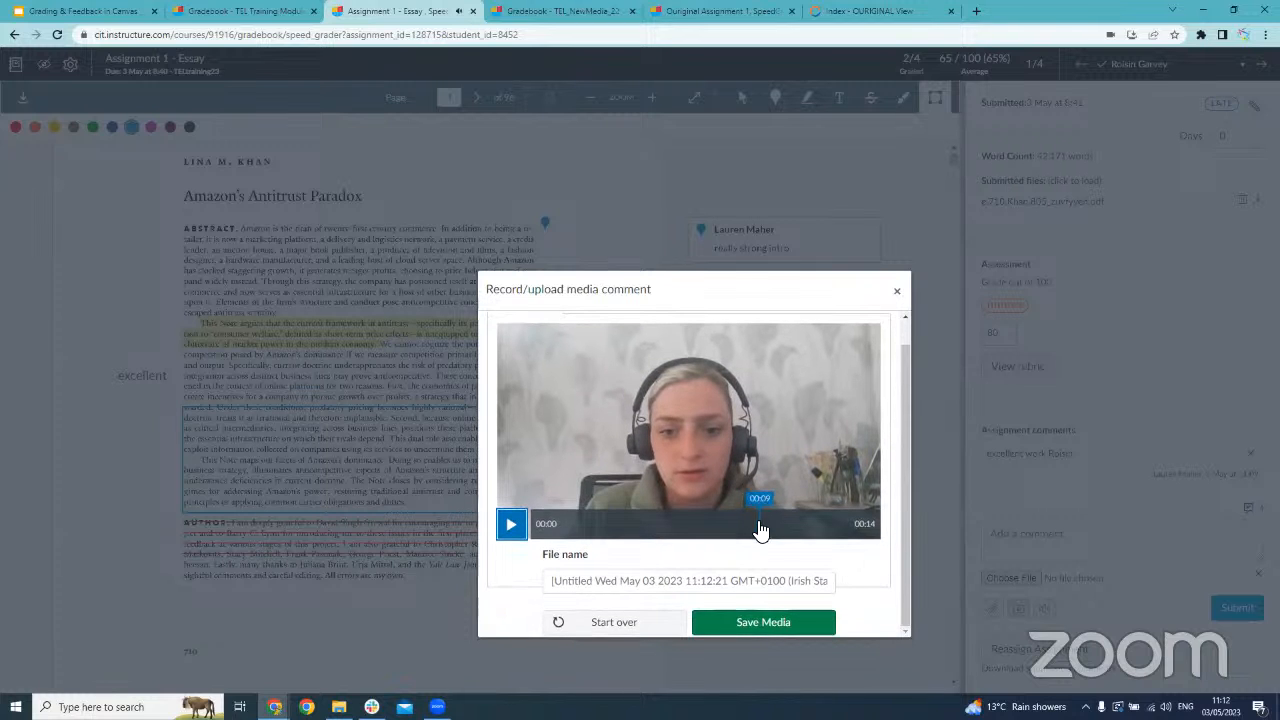
click(776, 624)
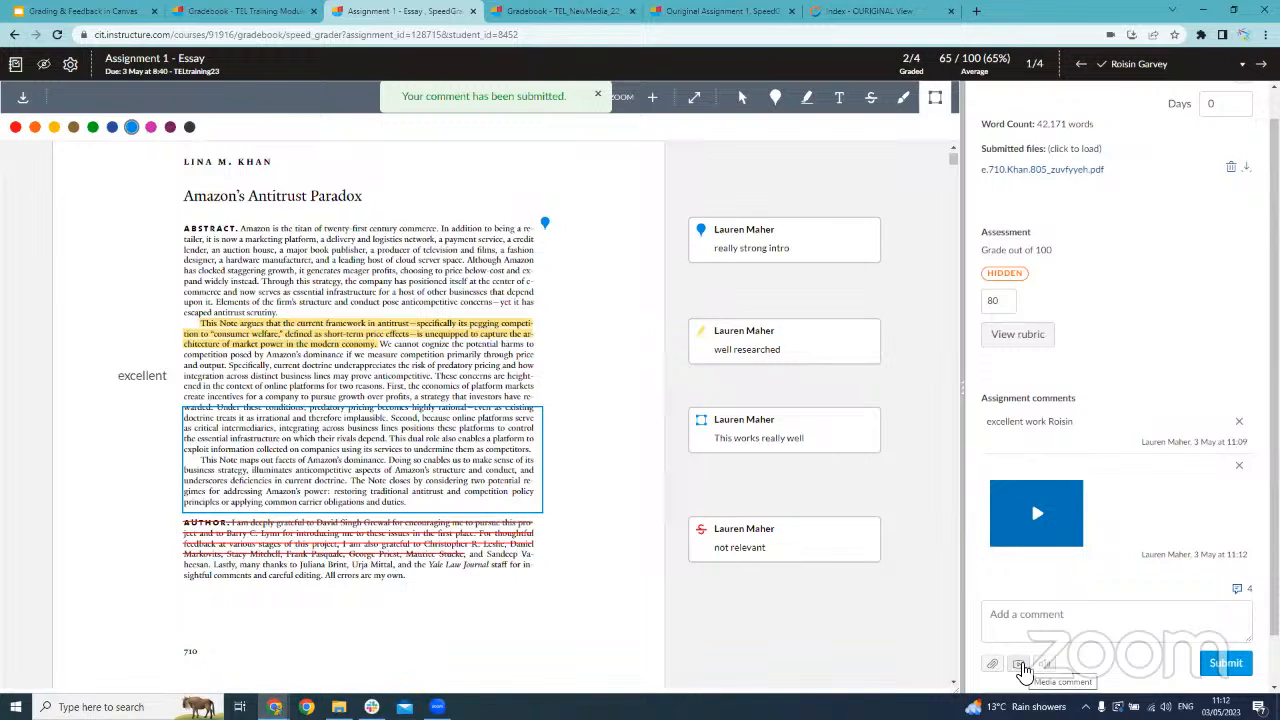
Show the audio-only media comment option by setting the webcam to No Video, and close the recorder without recording
click(1021, 665)
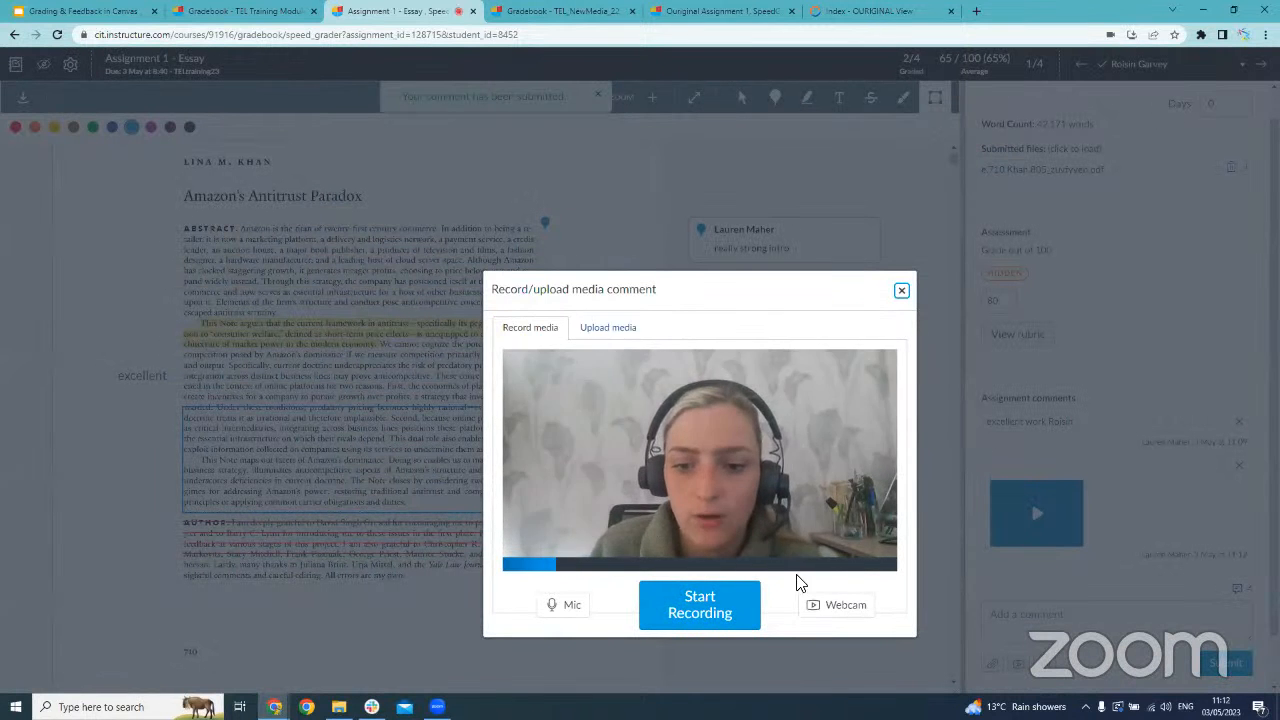
click(826, 606)
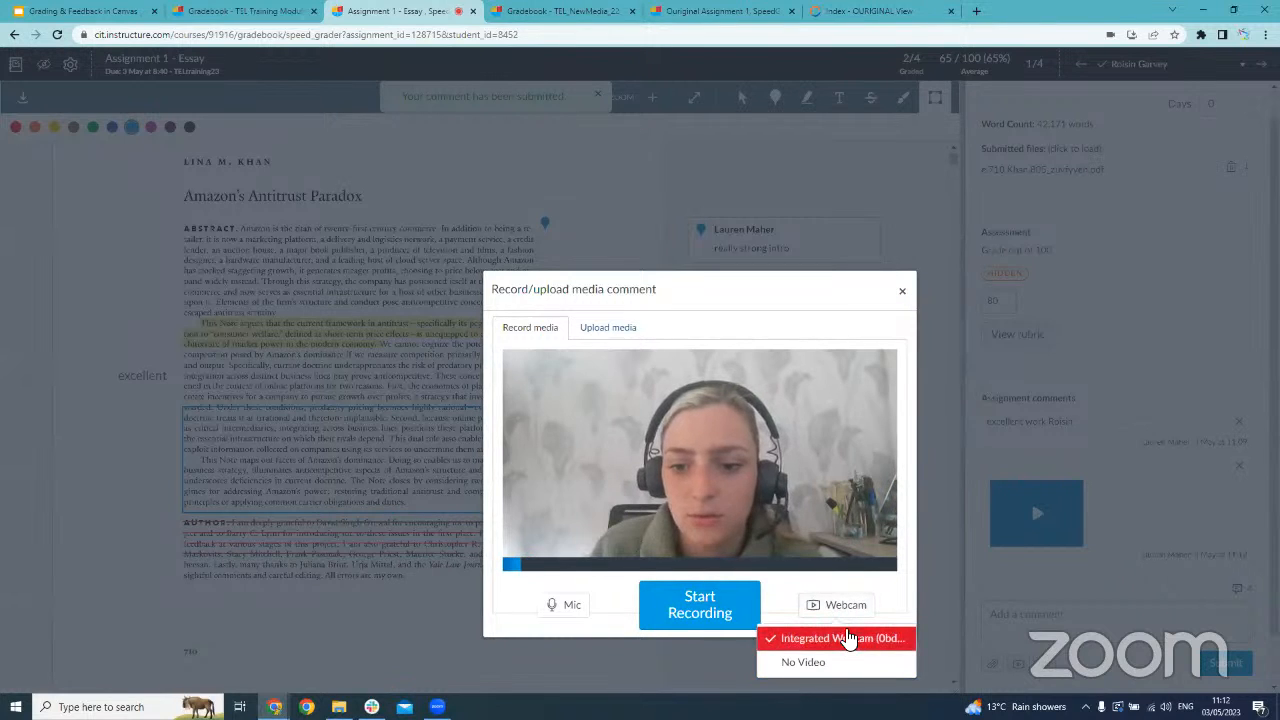
click(840, 662)
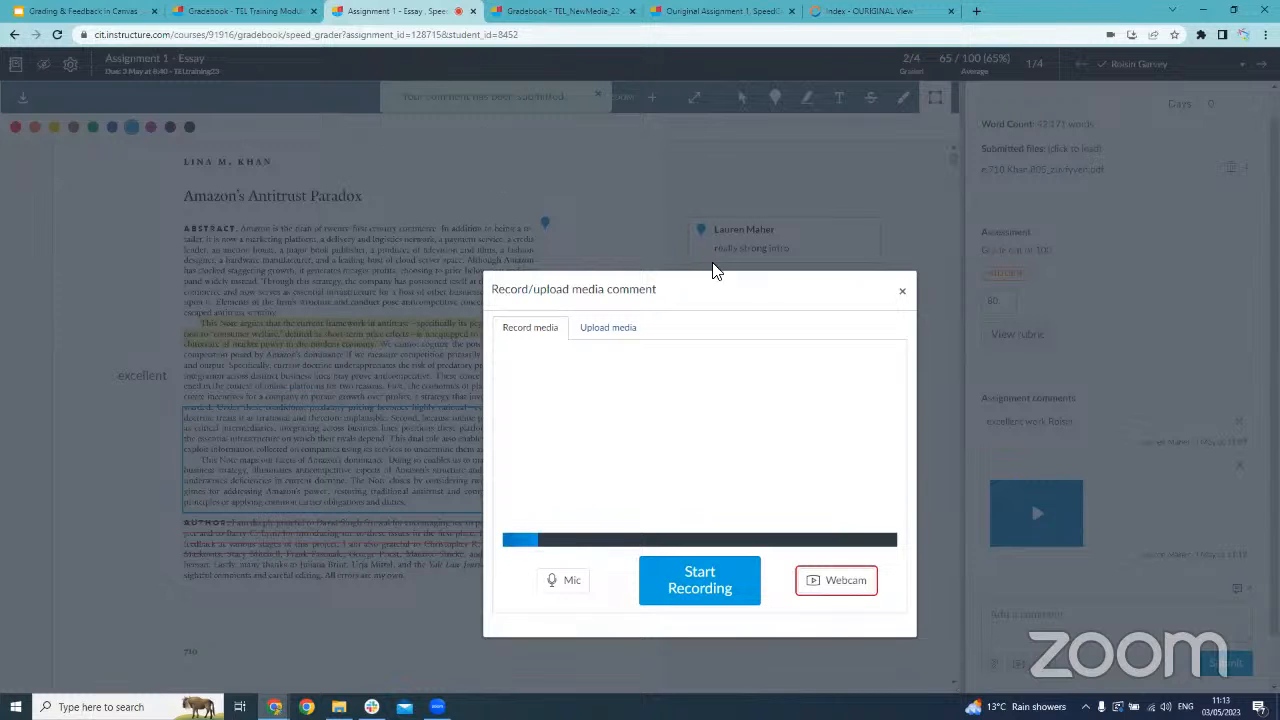
click(902, 293)
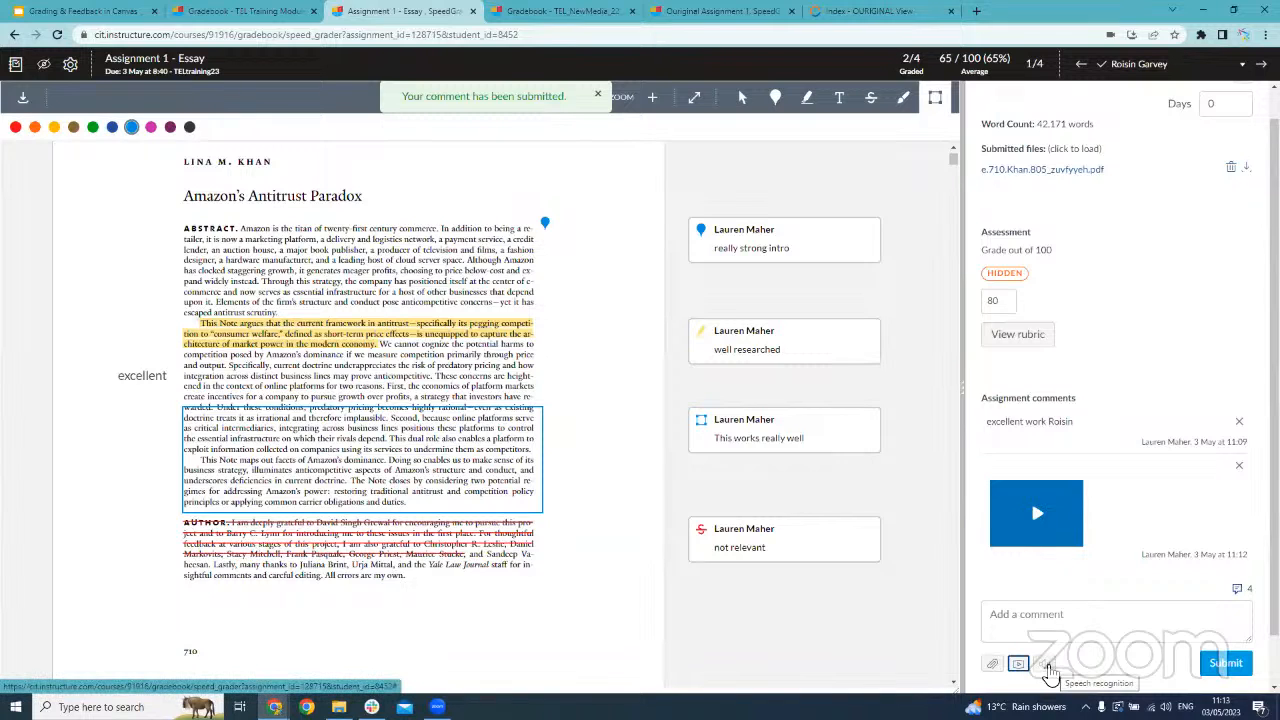
Dictate the comment "well done this was really great assignment you did an accent job on your introduction so" using speech recognition
click(1048, 673)
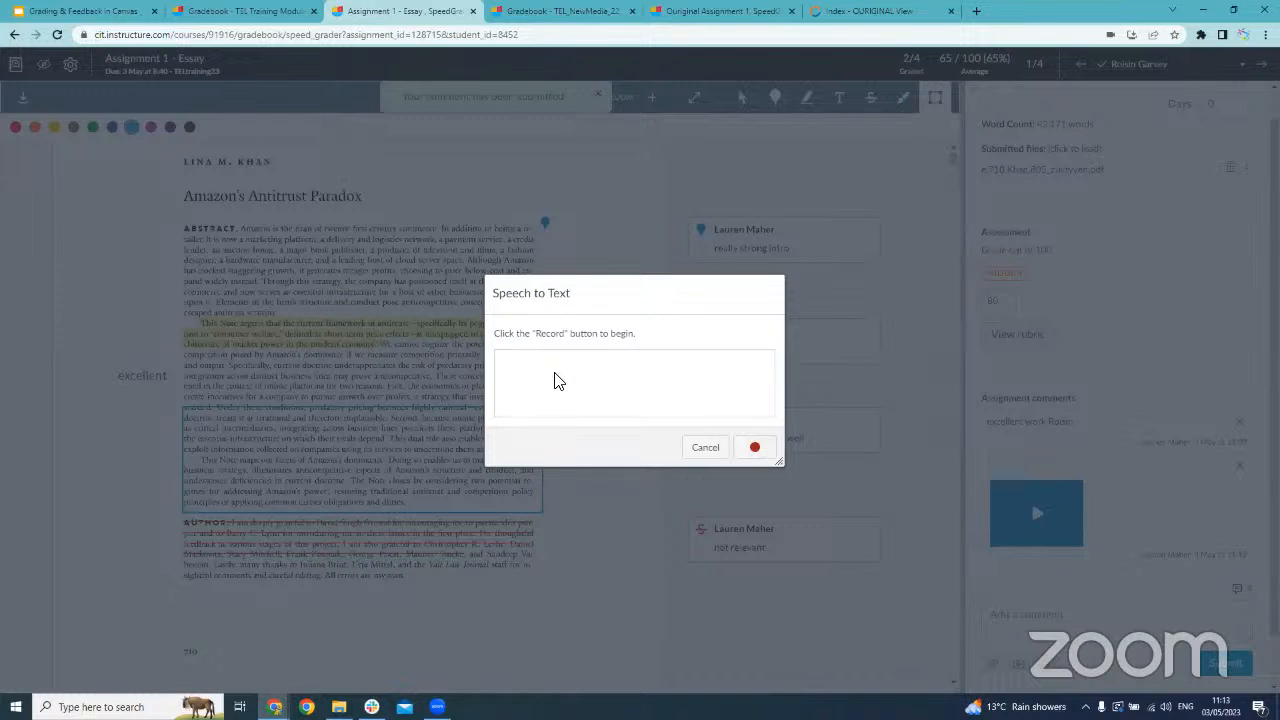
click(752, 450)
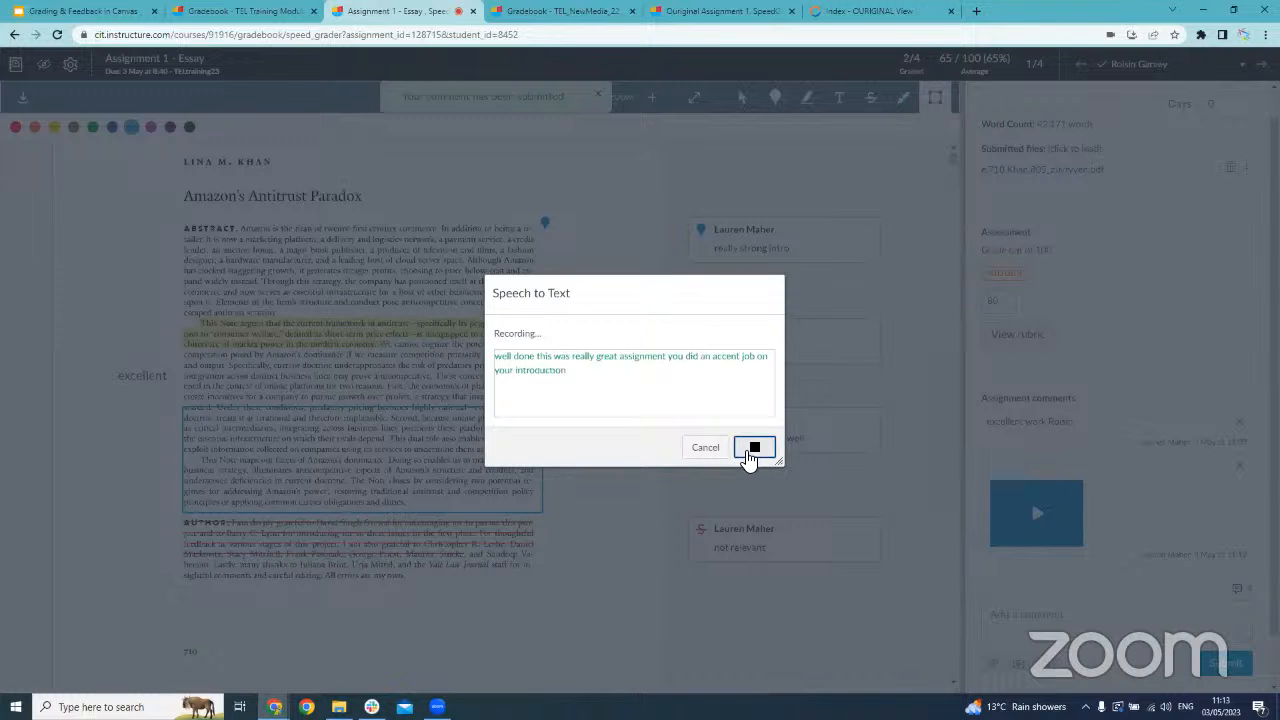
click(753, 450)
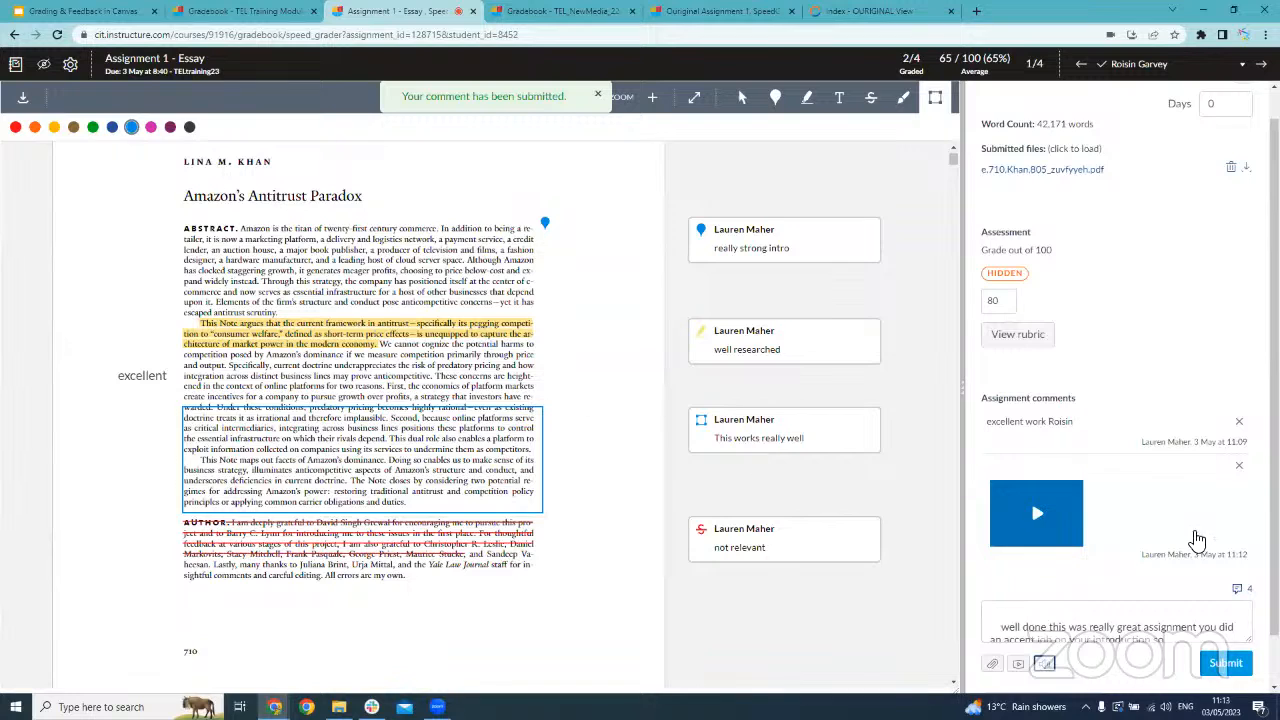
Correct "accent" to "excellent" in the dictated comment, replace the trailing "so" with a full stop, and submit it
scroll(1180, 550, down, 1)
click(1163, 557)
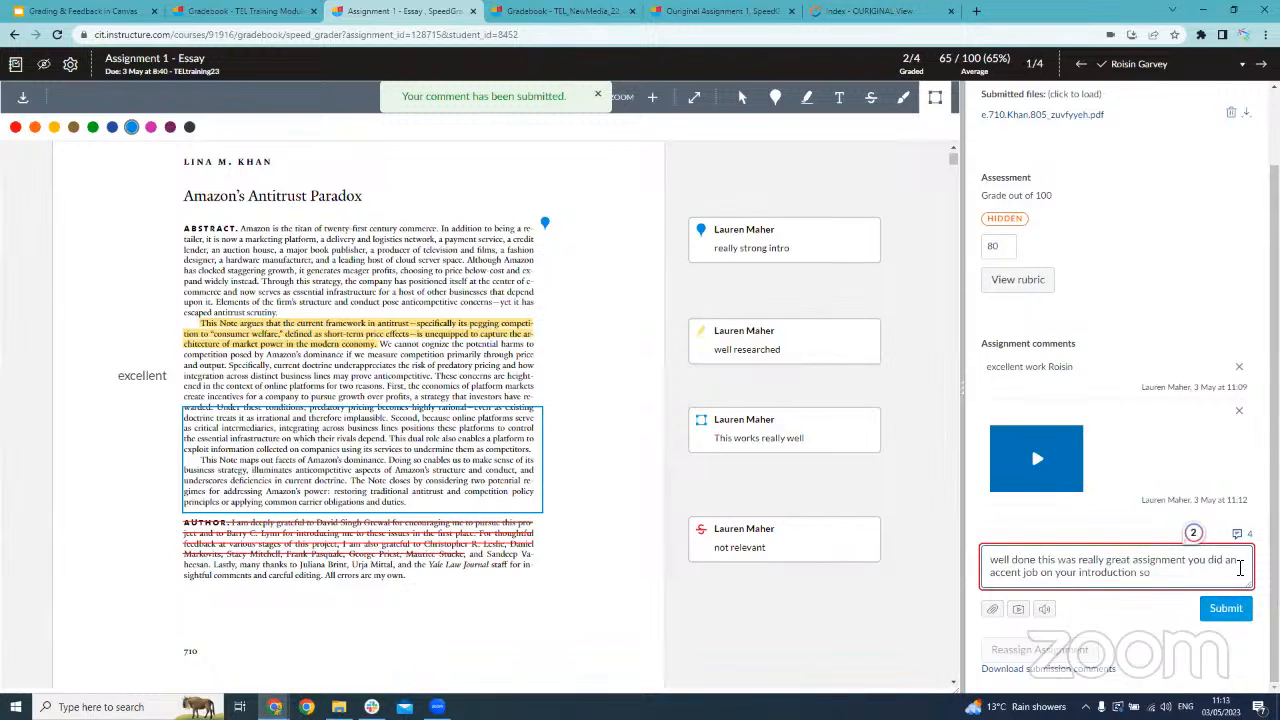
double_click(997, 576)
text(ex)
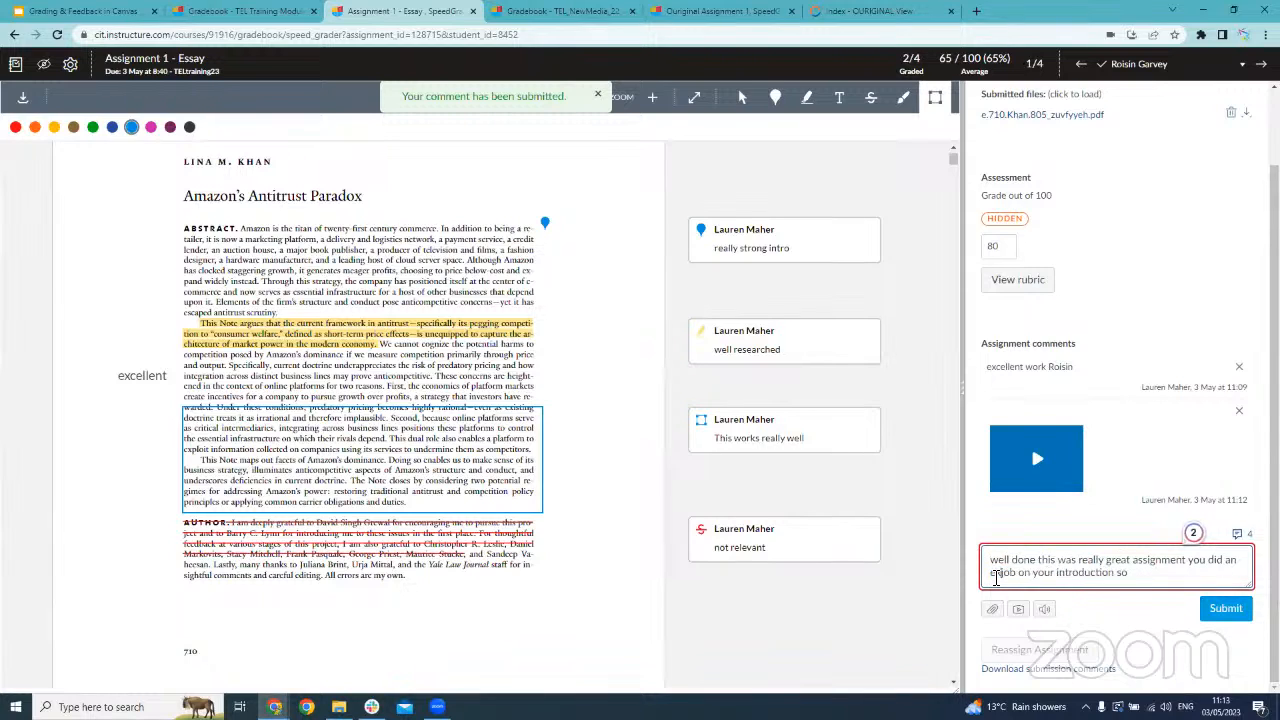
text(cellent)
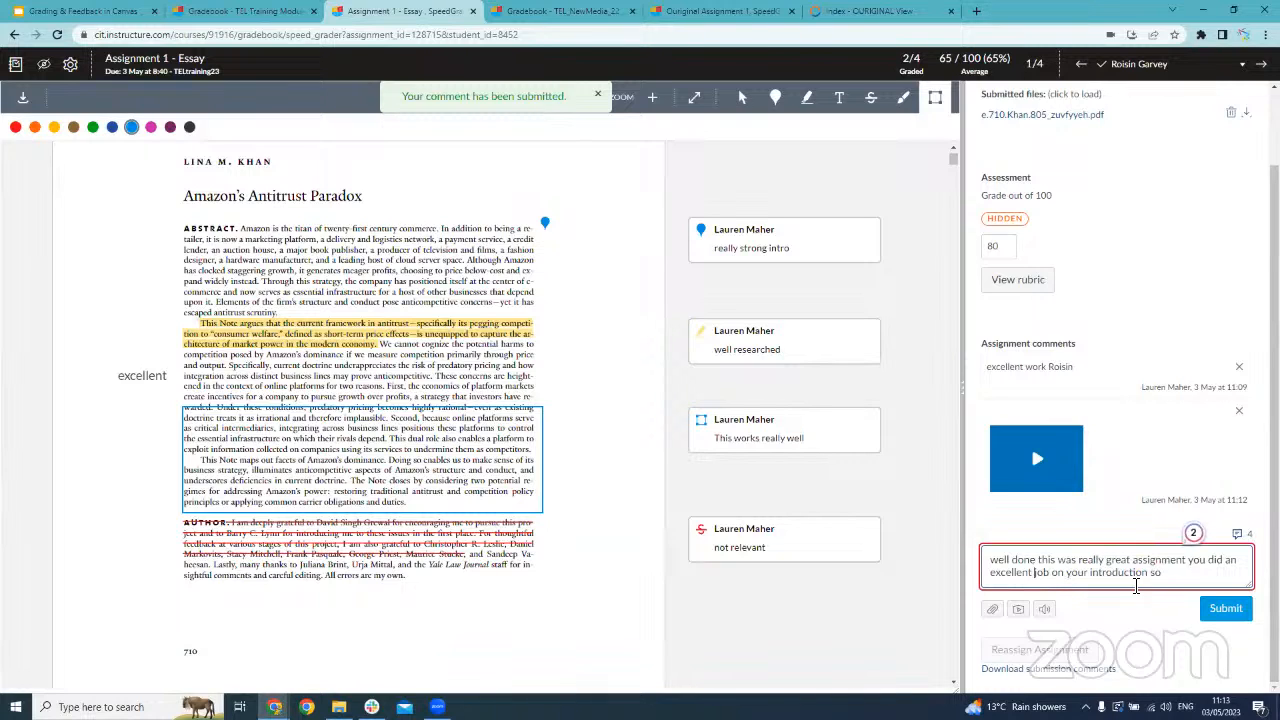
click(1176, 582)
key(BackSpace)
key(BackSpace)
click(1236, 624)
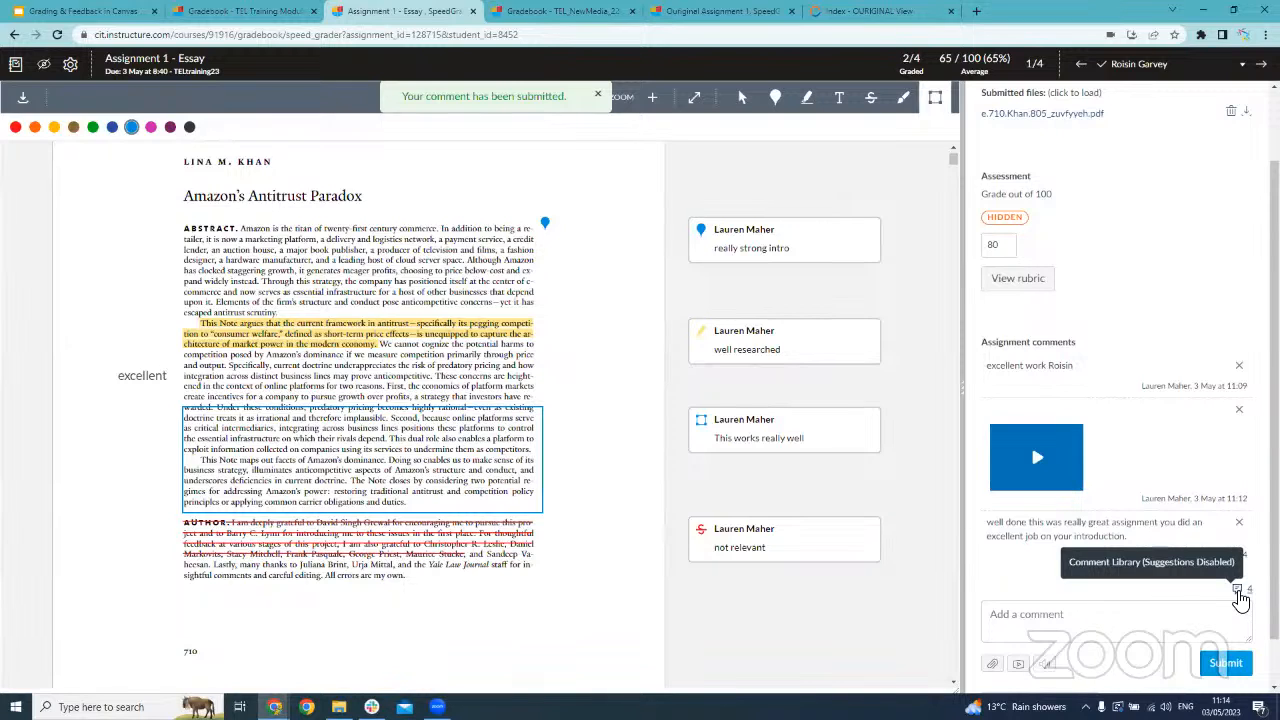
Insert the library comment "This is really well-researched. Well done!", add the student's first name after "well-researched", and submit it
click(1239, 596)
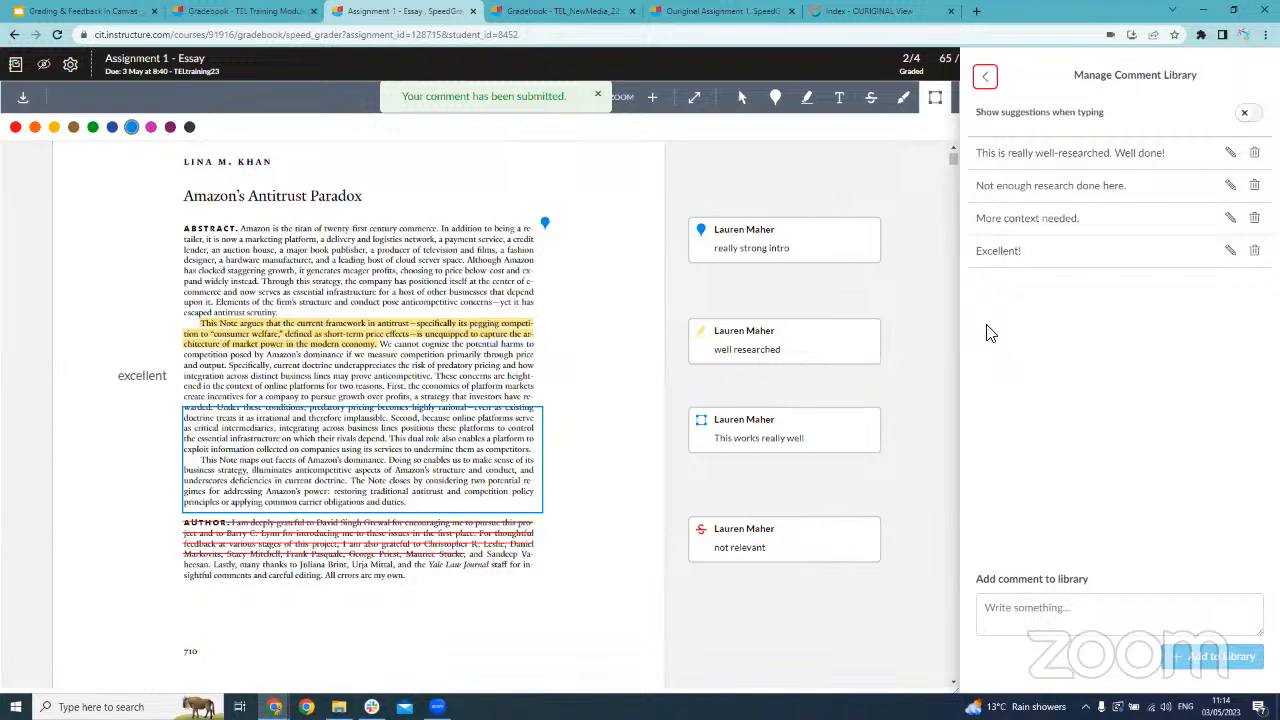
click(1110, 168)
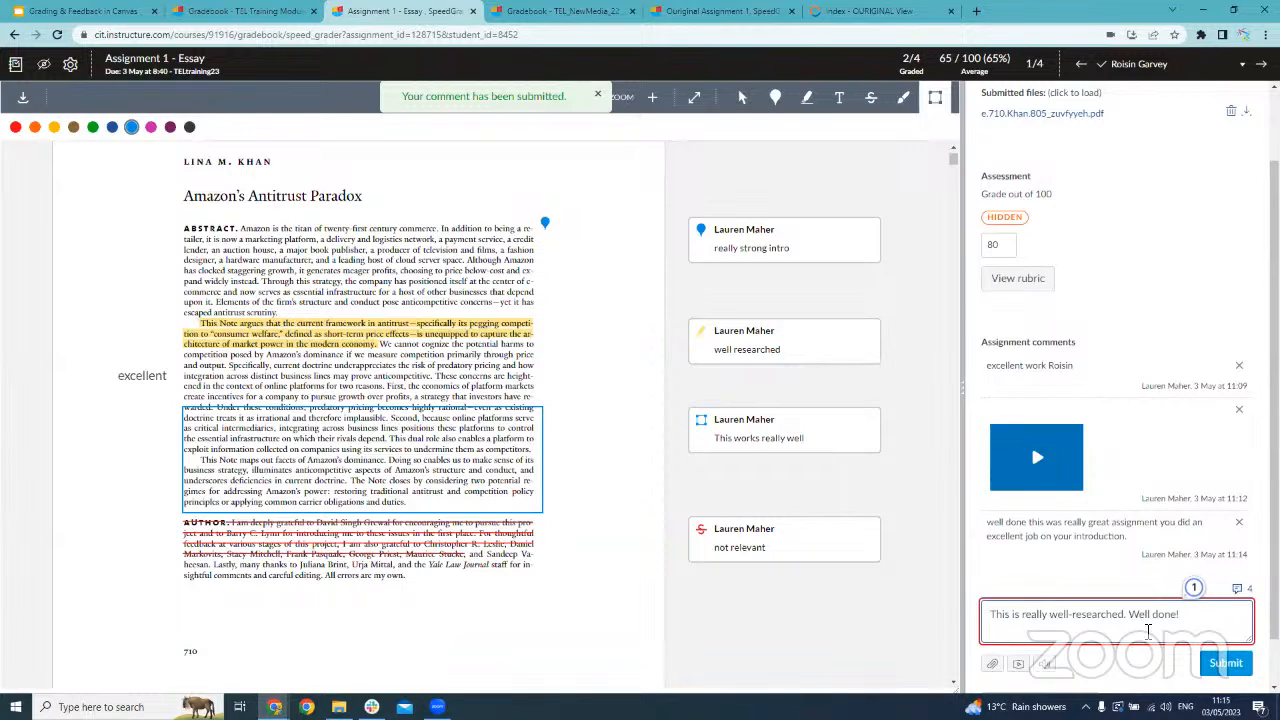
click(1125, 617)
text(too)
text(sin)
click(1224, 664)
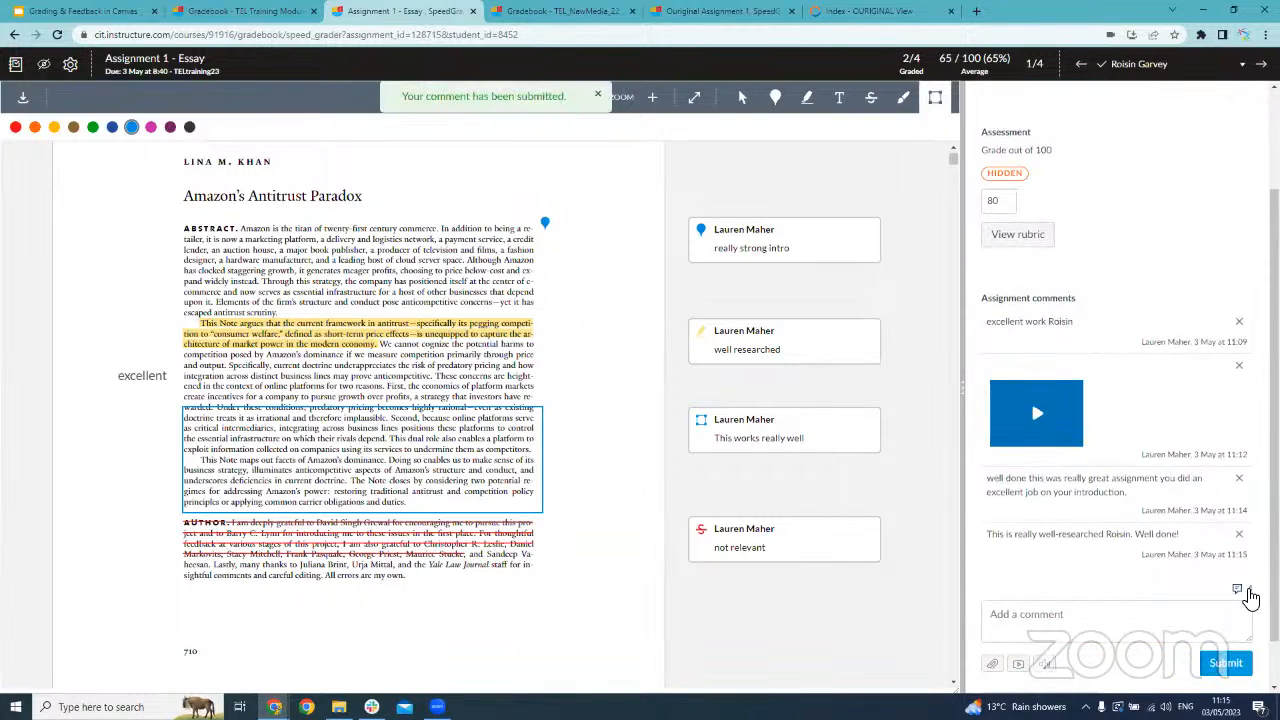
Add the comment "Well done on the conclusion" to the comment library and return to the assignment comments
click(1247, 591)
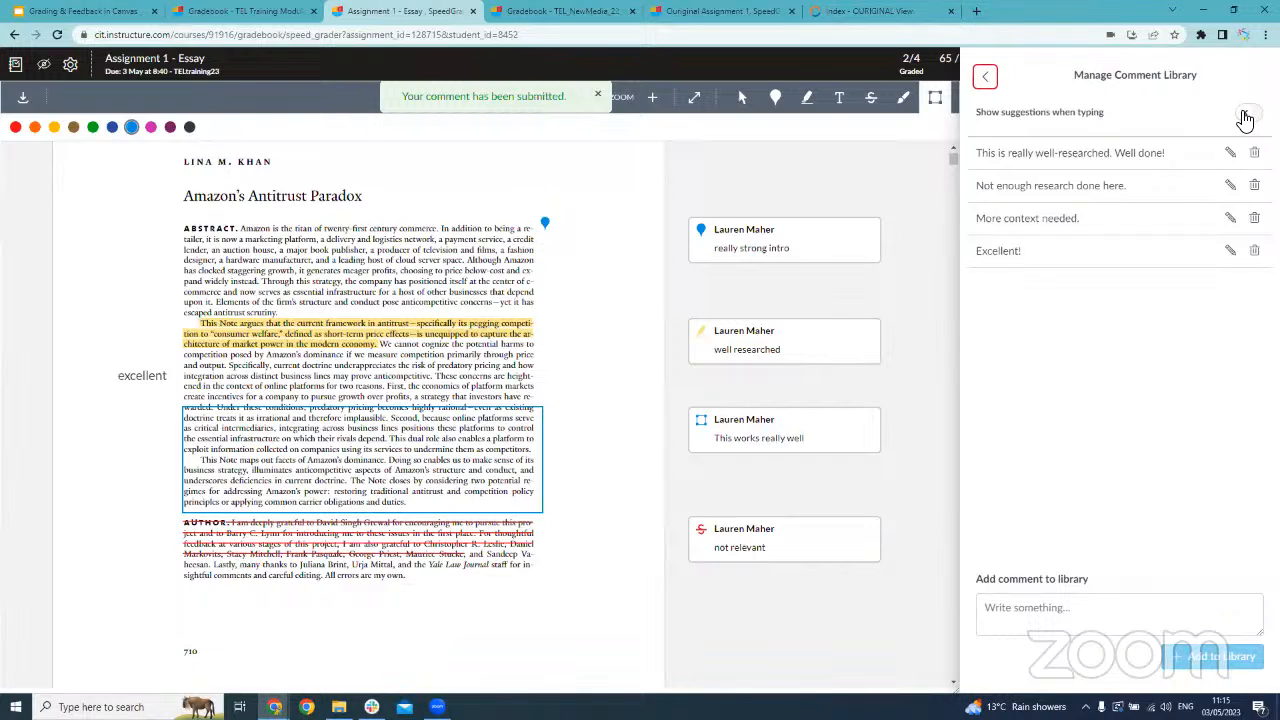
click(1076, 606)
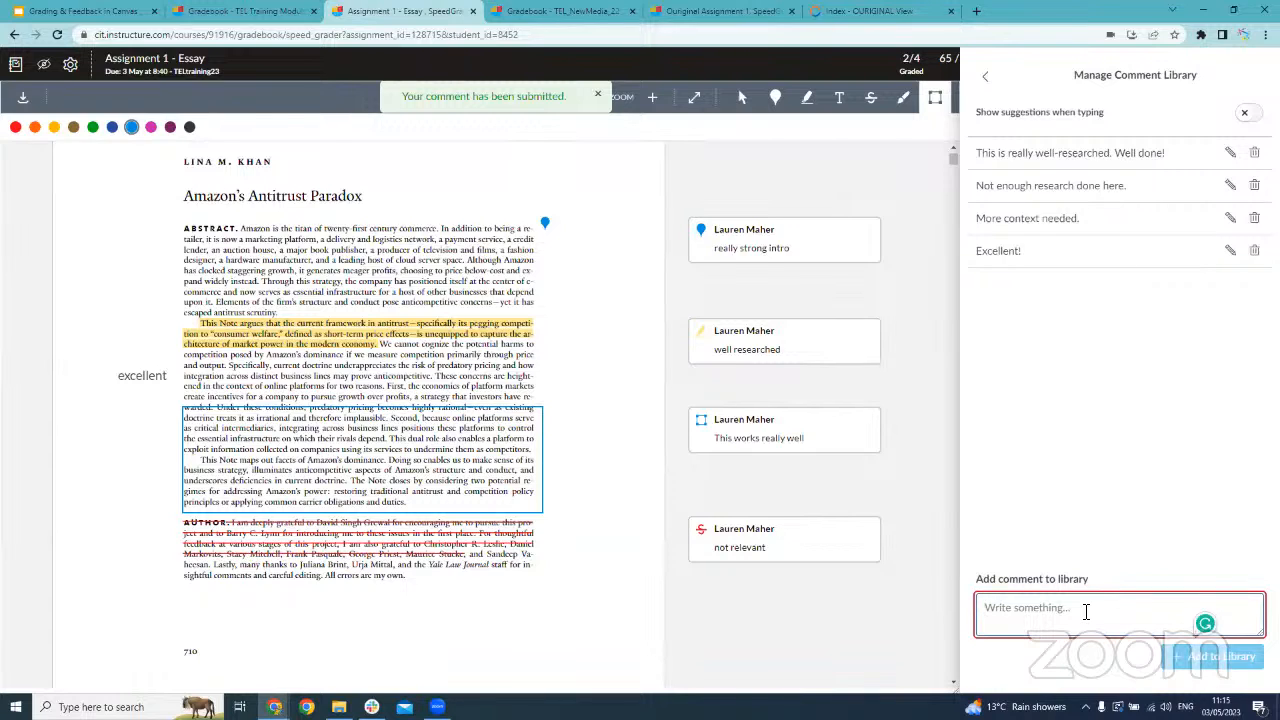
text(We)
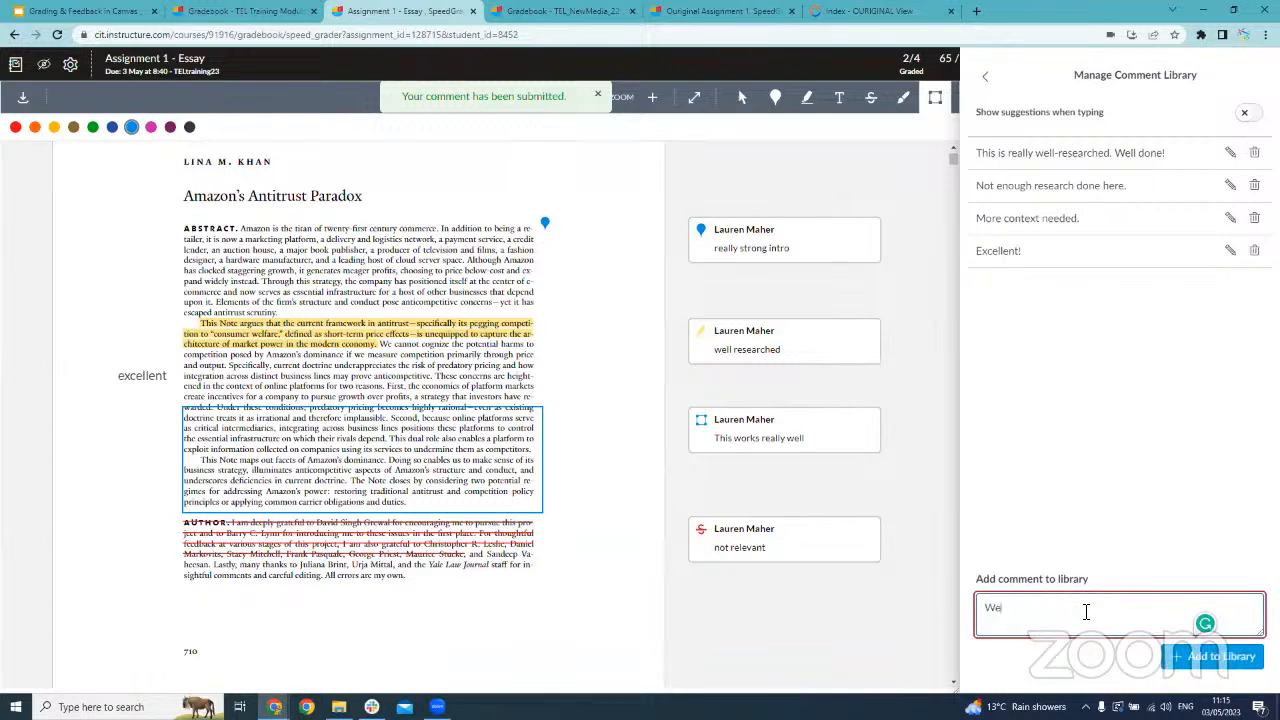
text(ll done on the conclusion)
click(1197, 662)
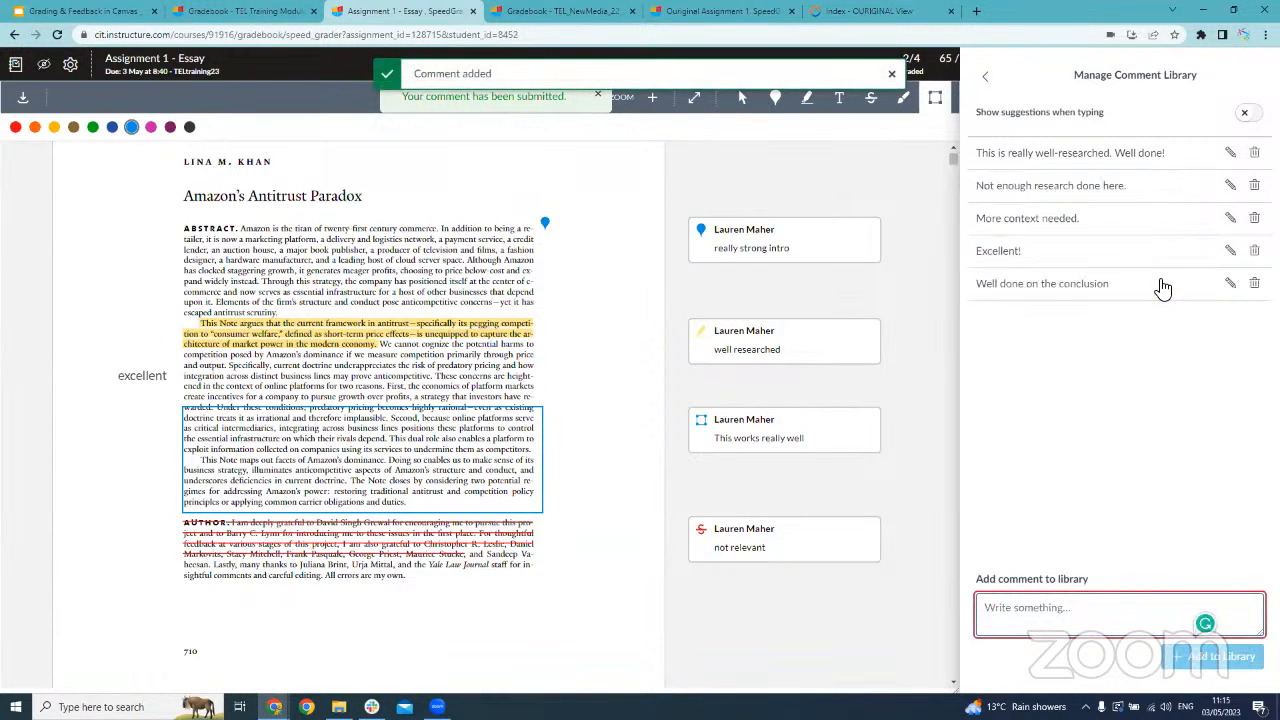
click(985, 77)
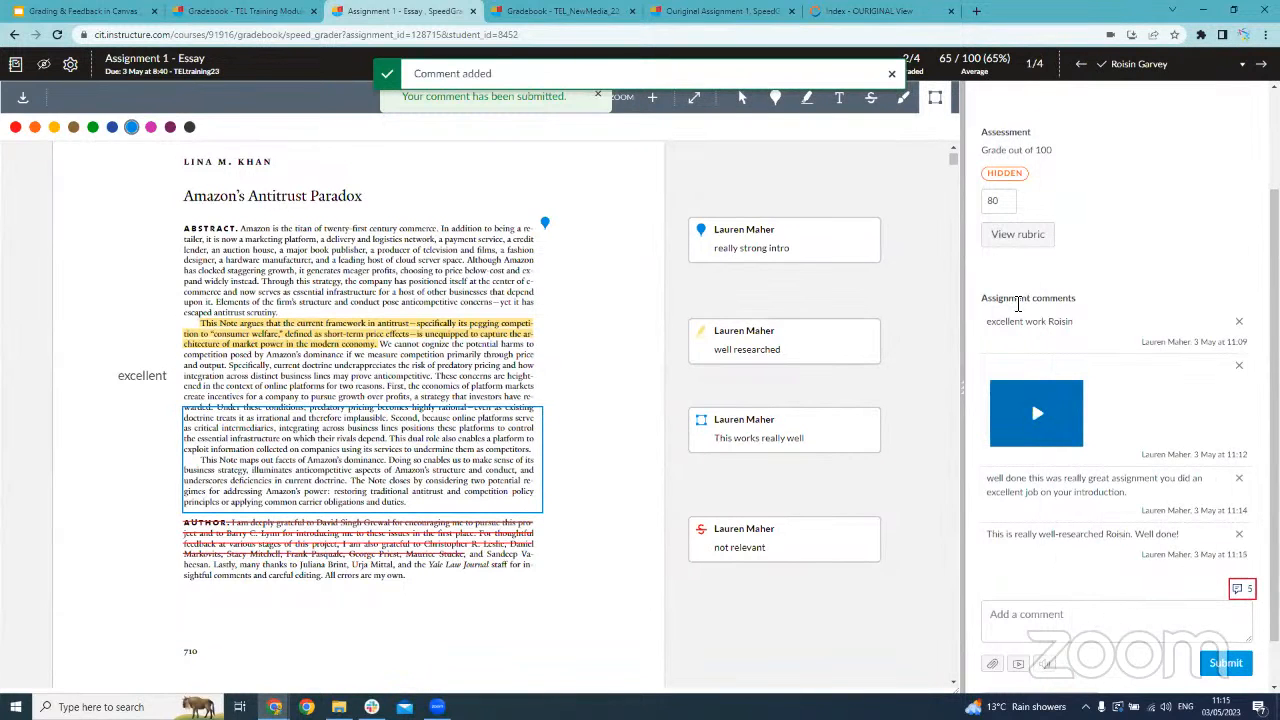
click(891, 74)
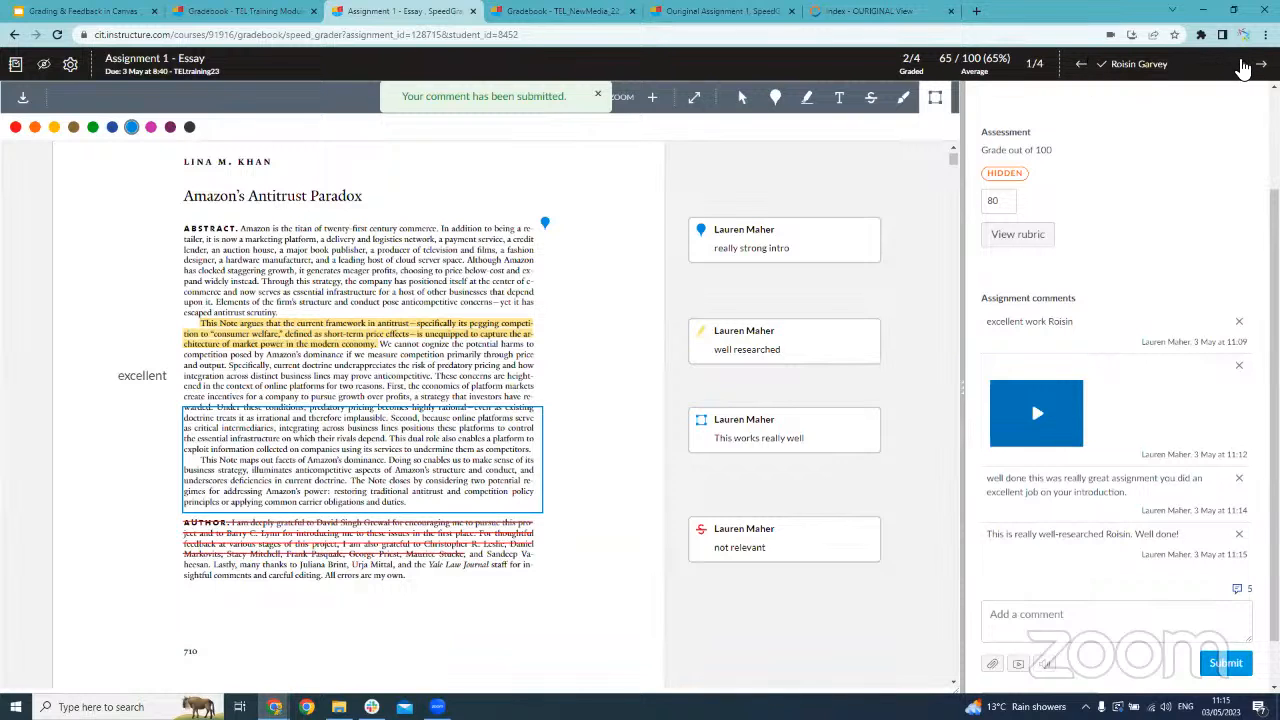
Go to the next student and review the annotations on the earlier submission from 24 Apr at 14:03
click(1261, 64)
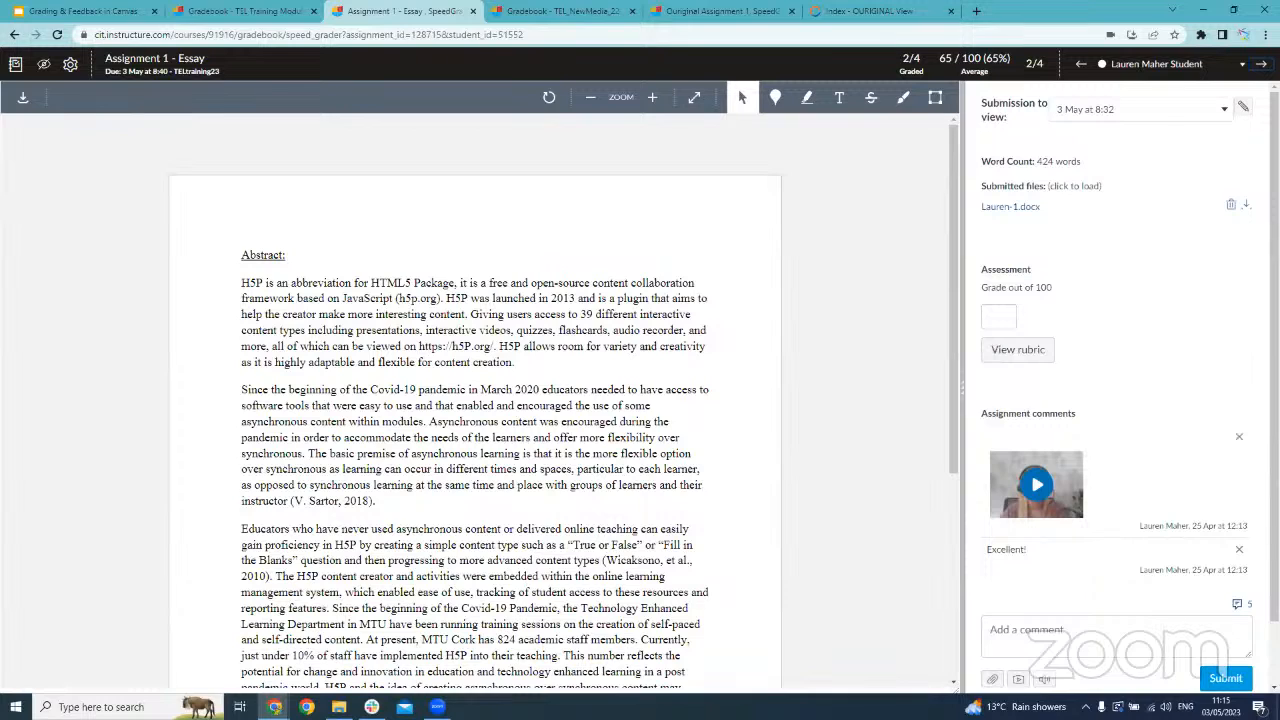
click(1164, 124)
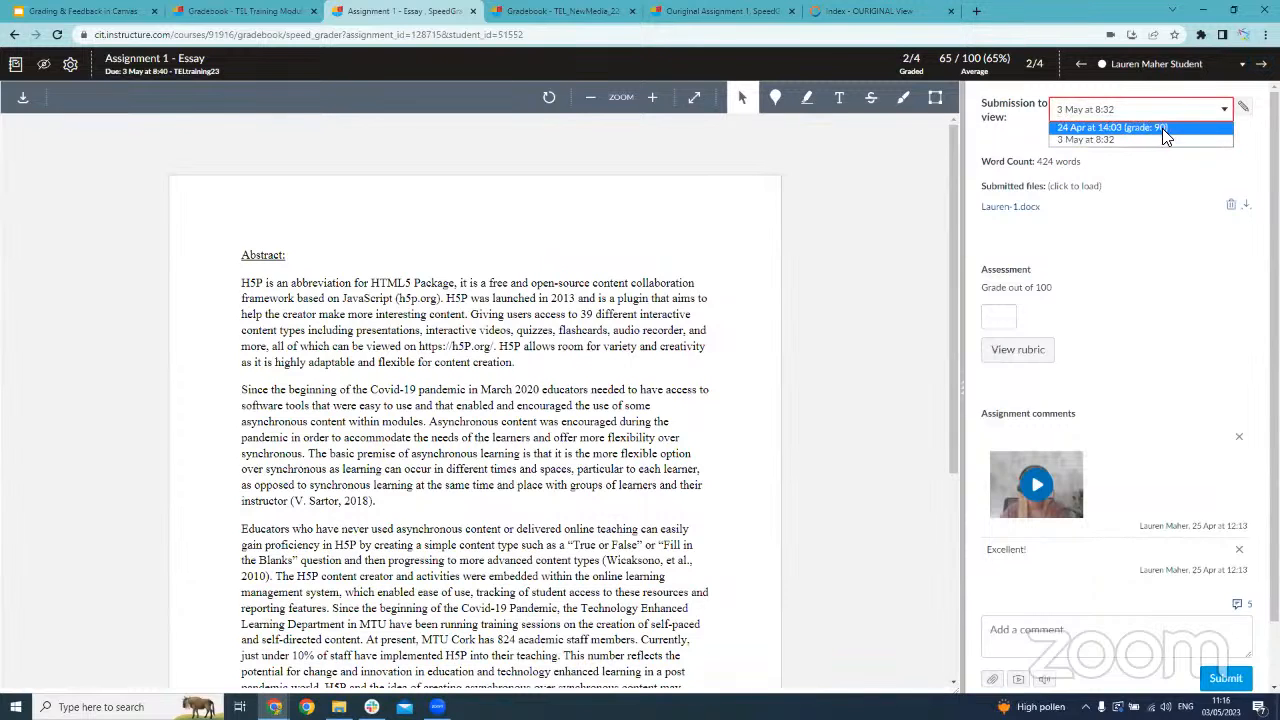
click(1158, 128)
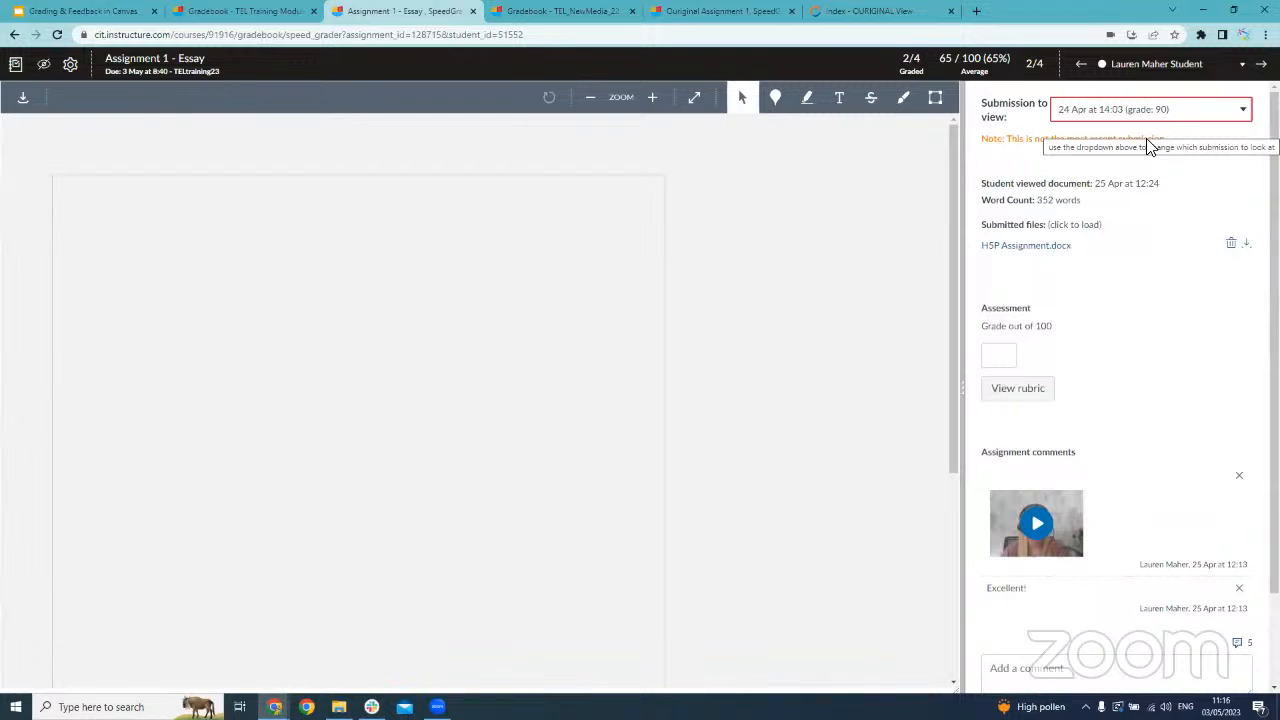
scroll(523, 280, down, 2)
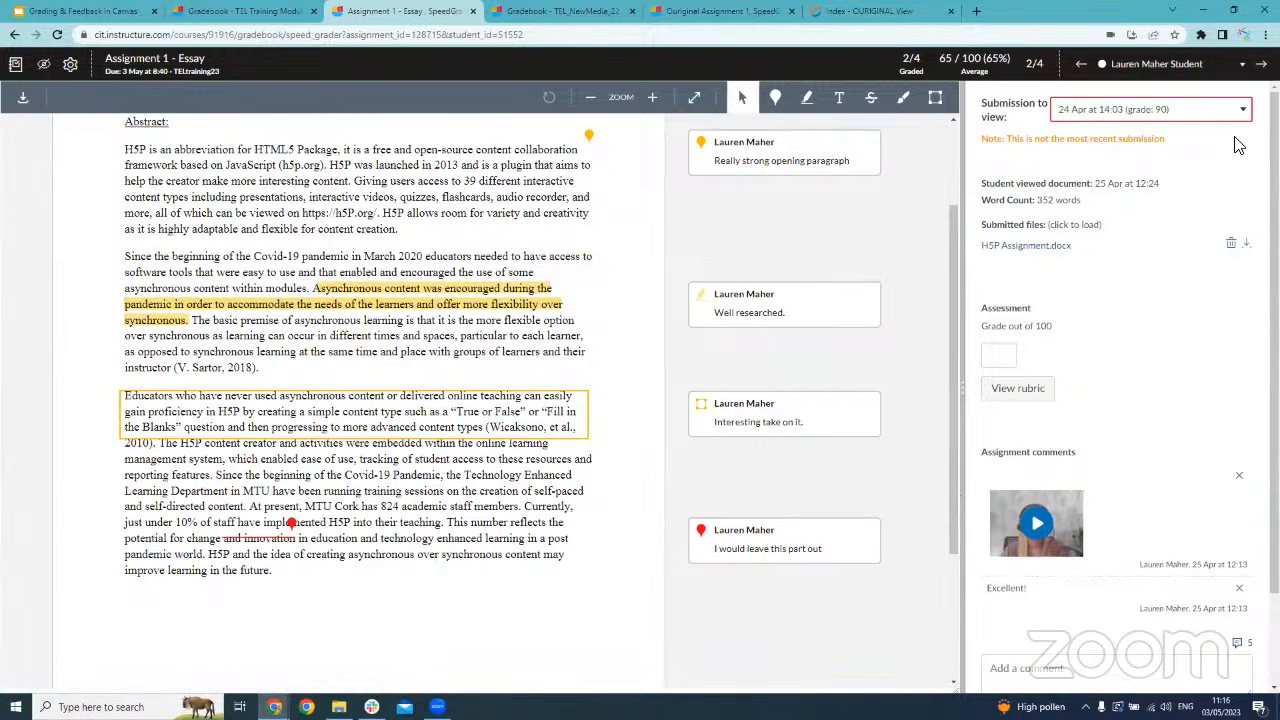
Switch back to the 3 May at 8:32 submission and grade it 90 out of 100
click(1160, 118)
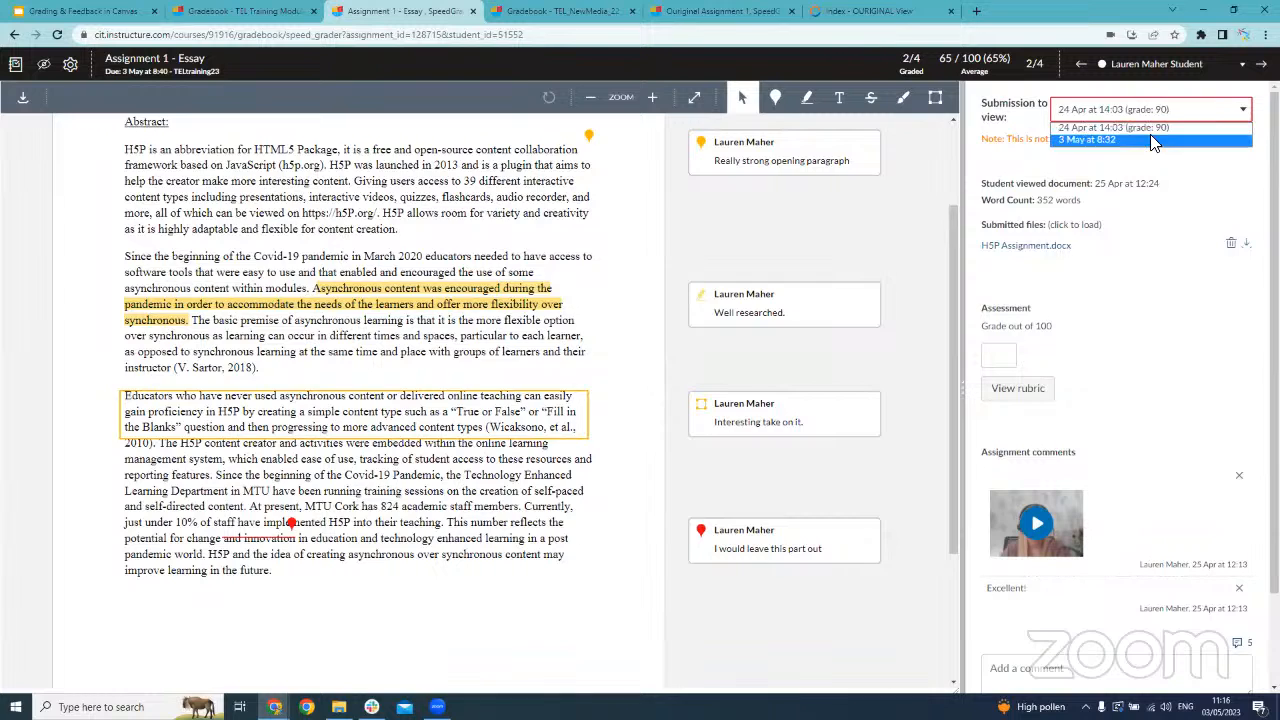
click(1153, 142)
click(1008, 315)
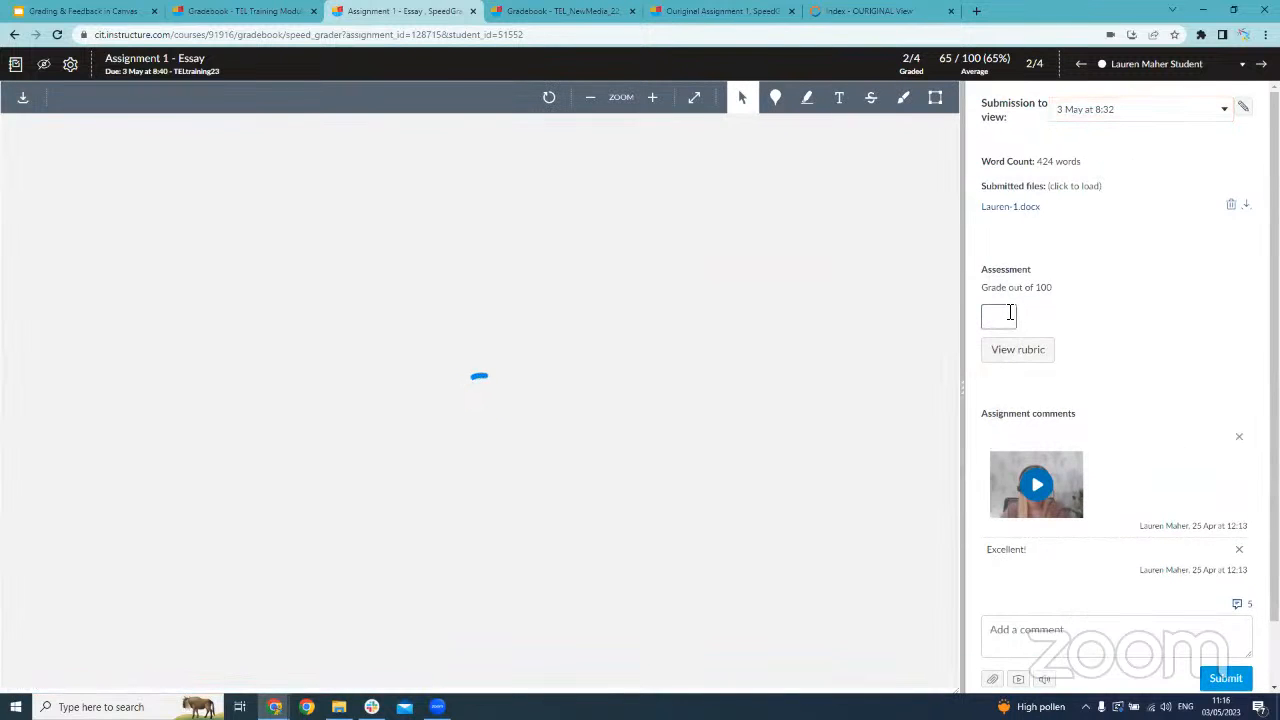
text(90)
click(1060, 317)
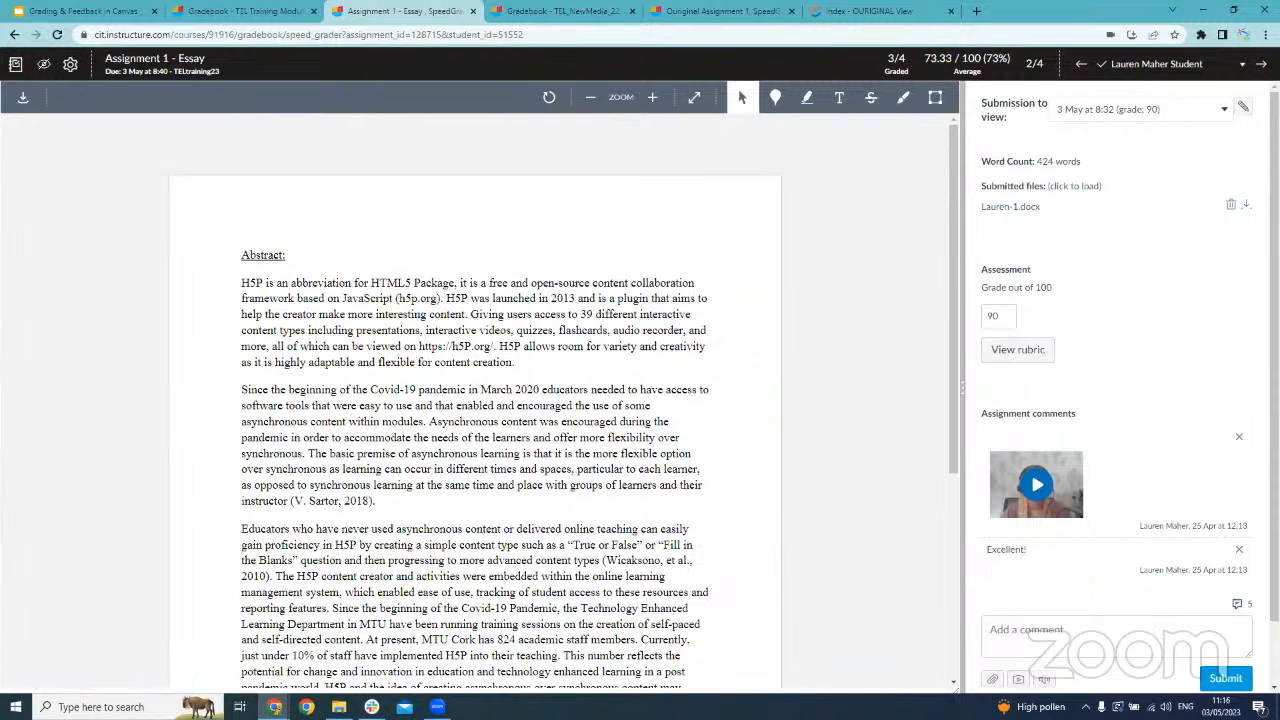
Return to the gradebook and start a message to students about Assignment 1 - Essay
click(17, 75)
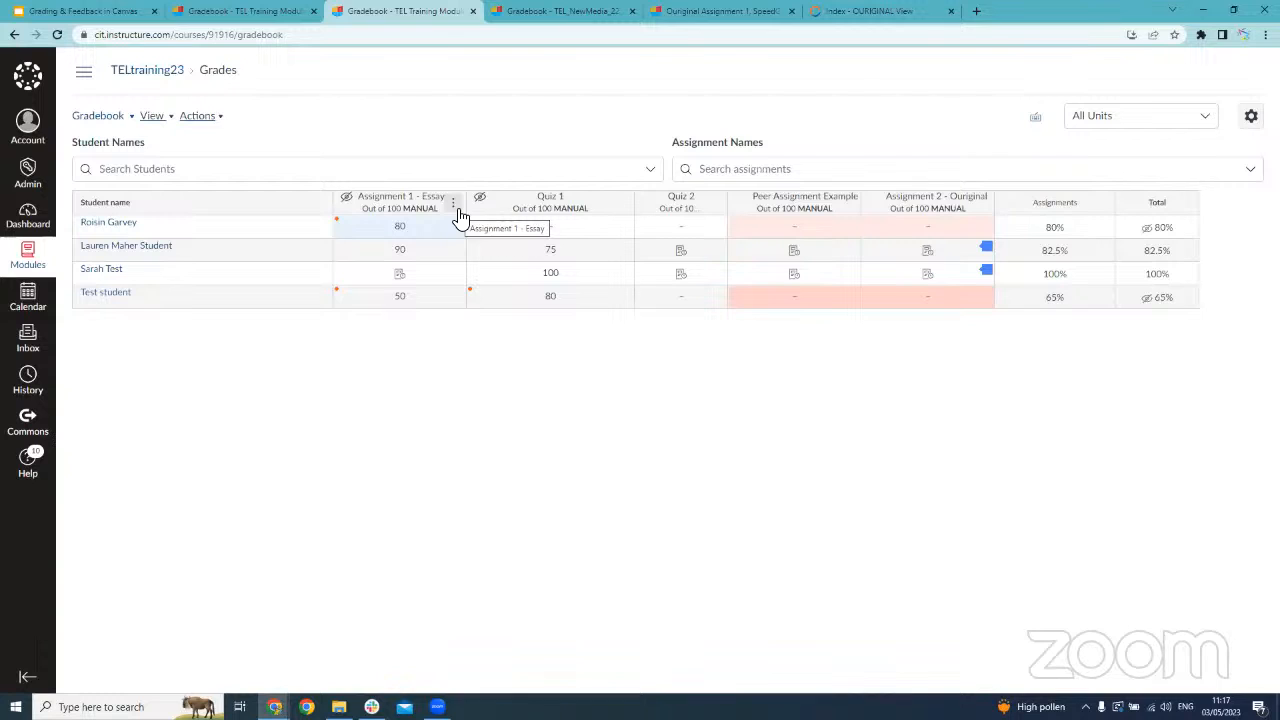
click(456, 208)
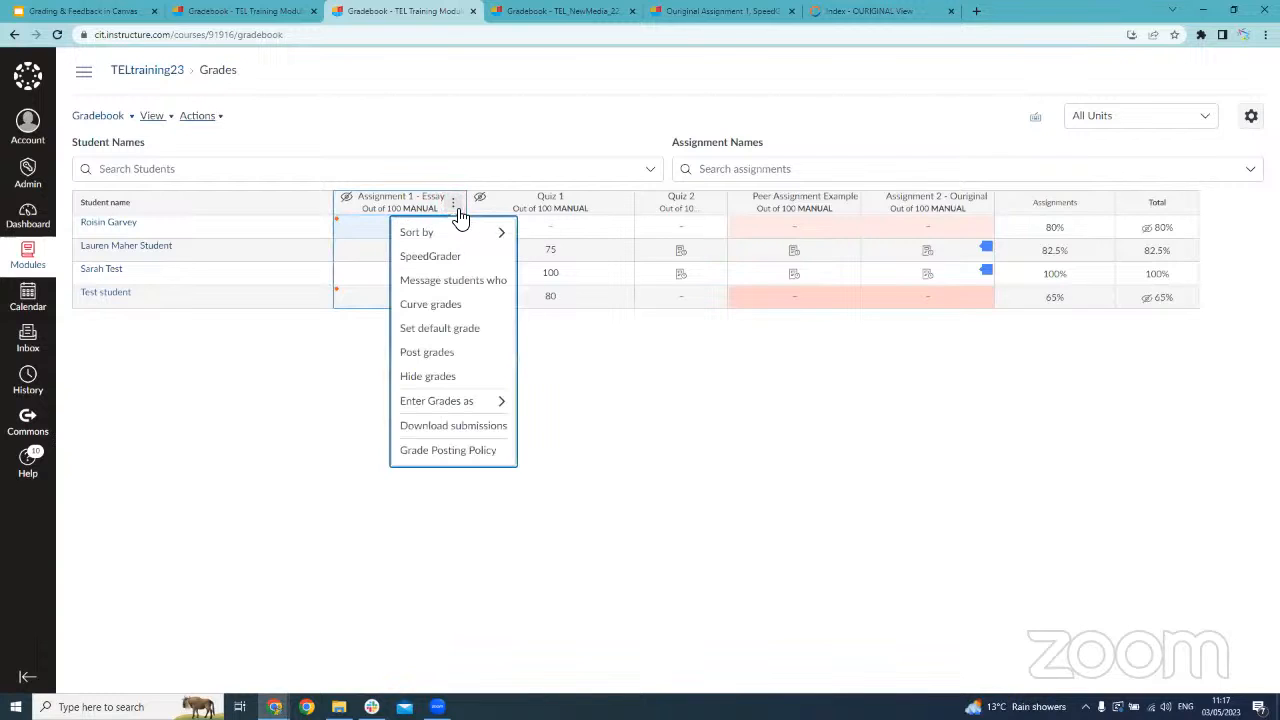
click(457, 285)
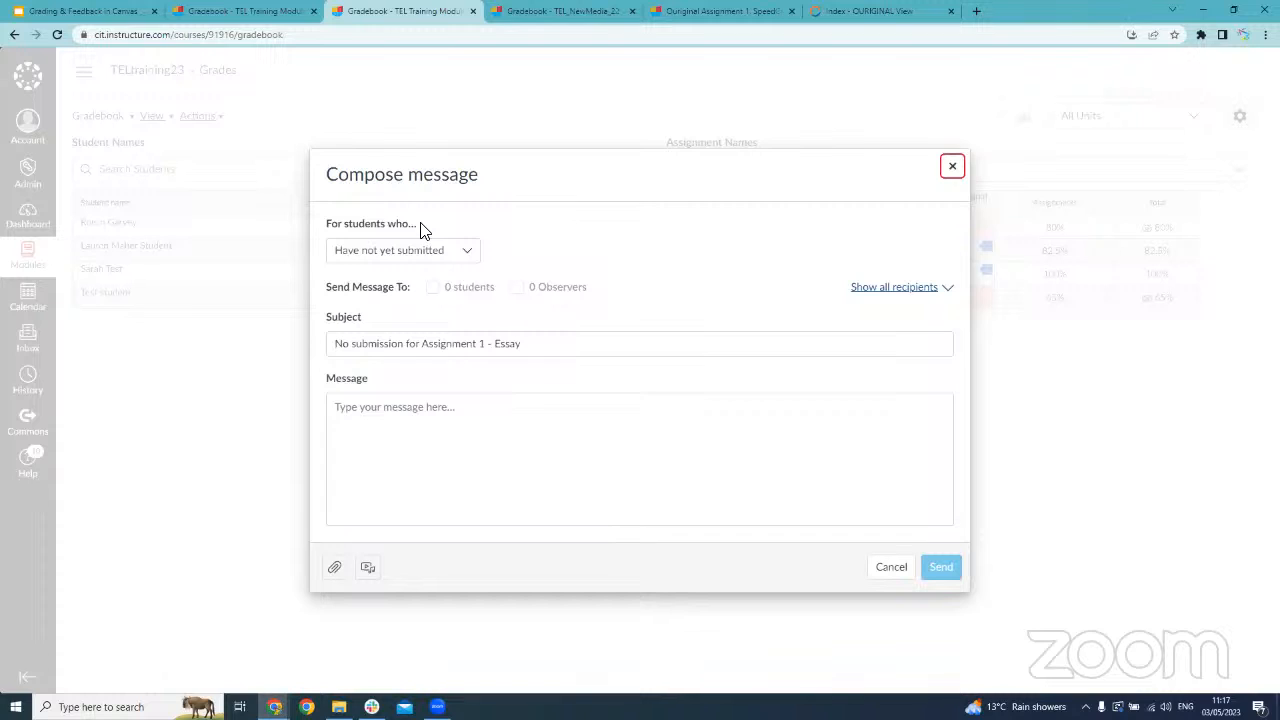
Address the message to students who scored less than 50 on Assignment 1 - Essay
click(438, 251)
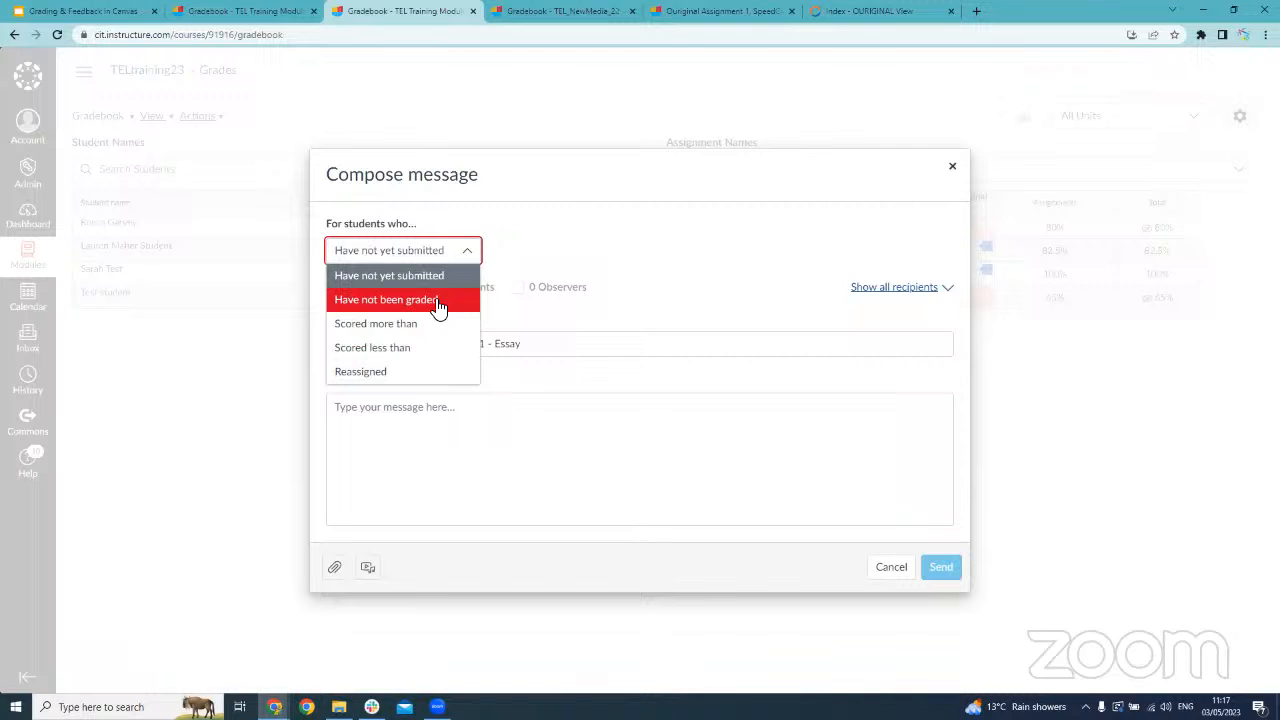
click(434, 347)
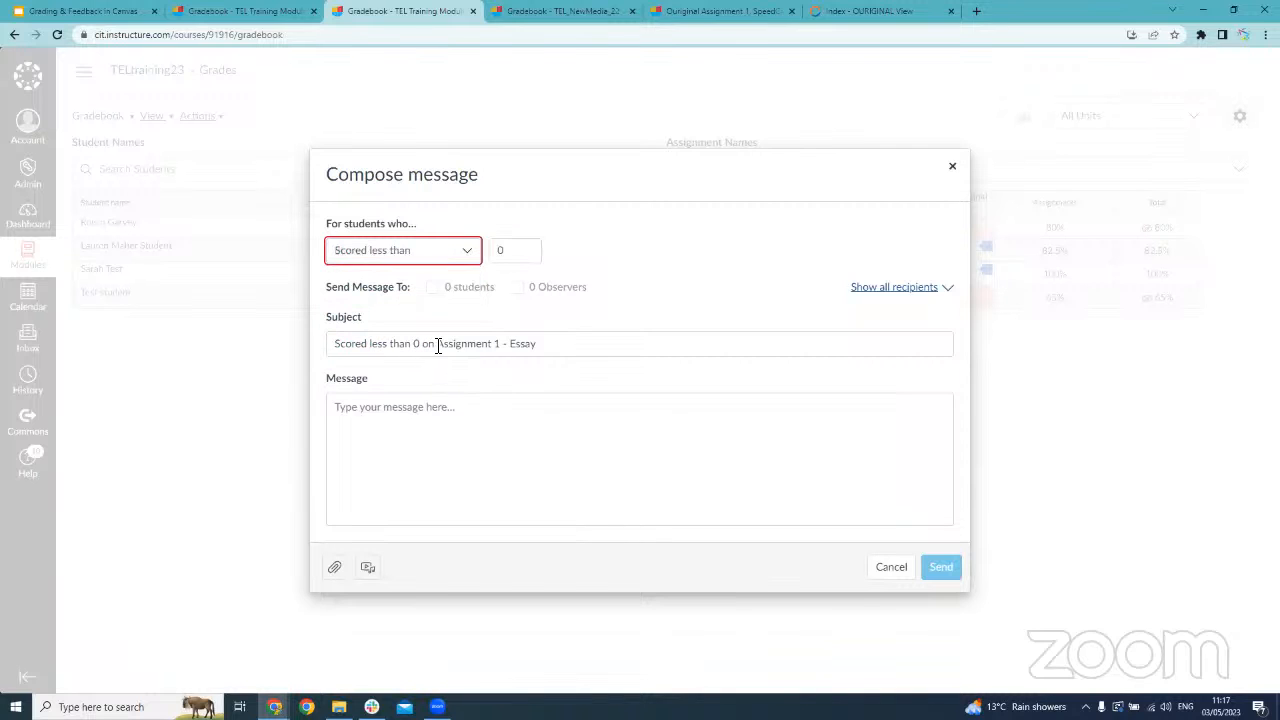
double_click(530, 251)
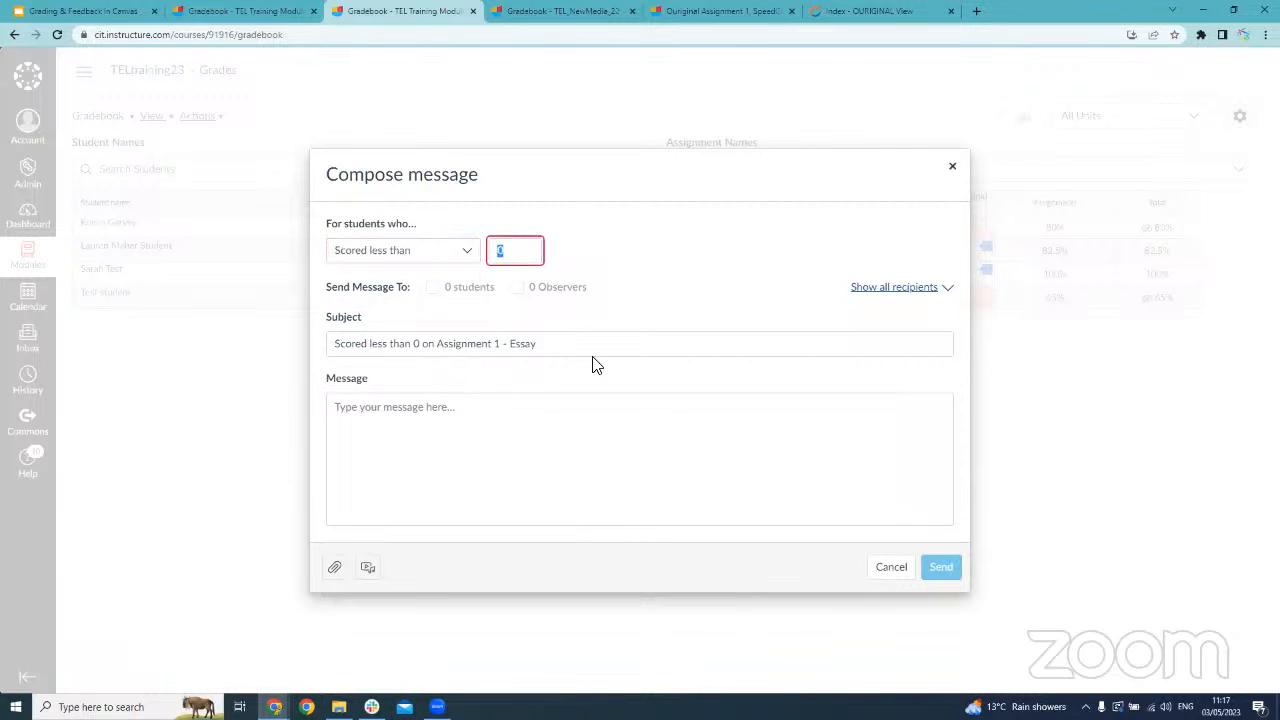
text(50)
click(597, 403)
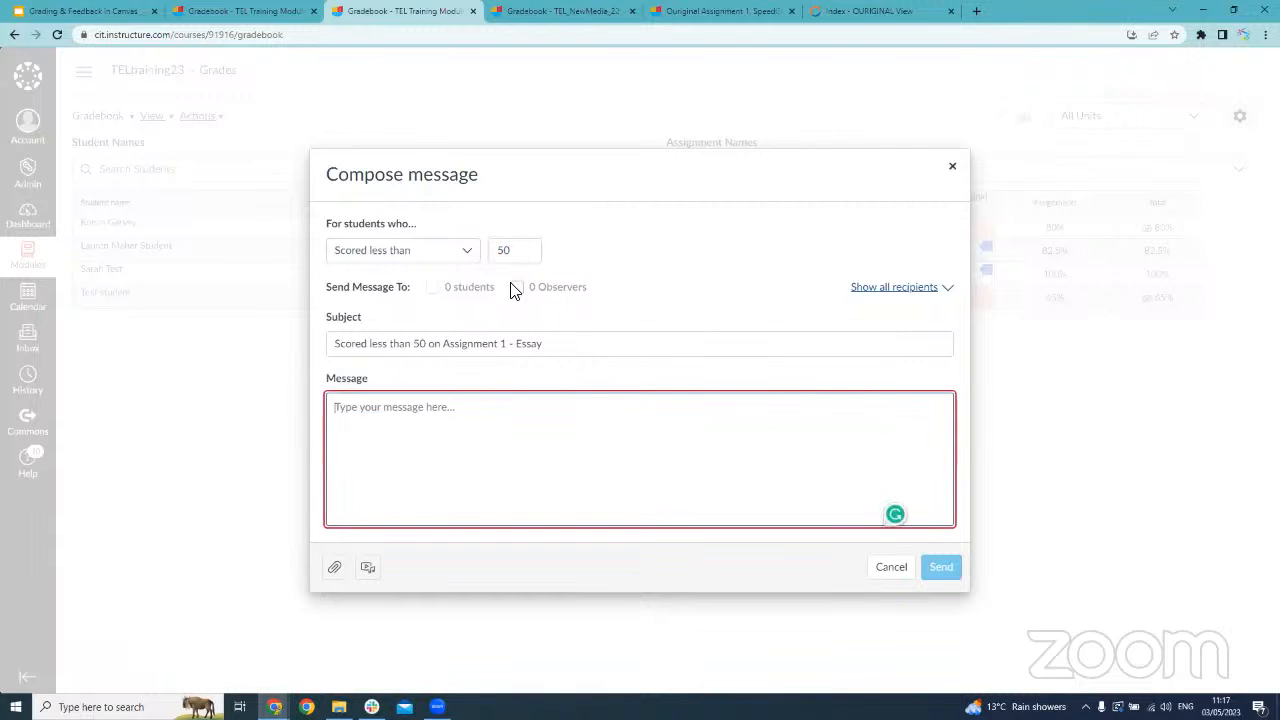
Set the message's score threshold to 100 and show all recipients
drag(522, 250, 484, 250)
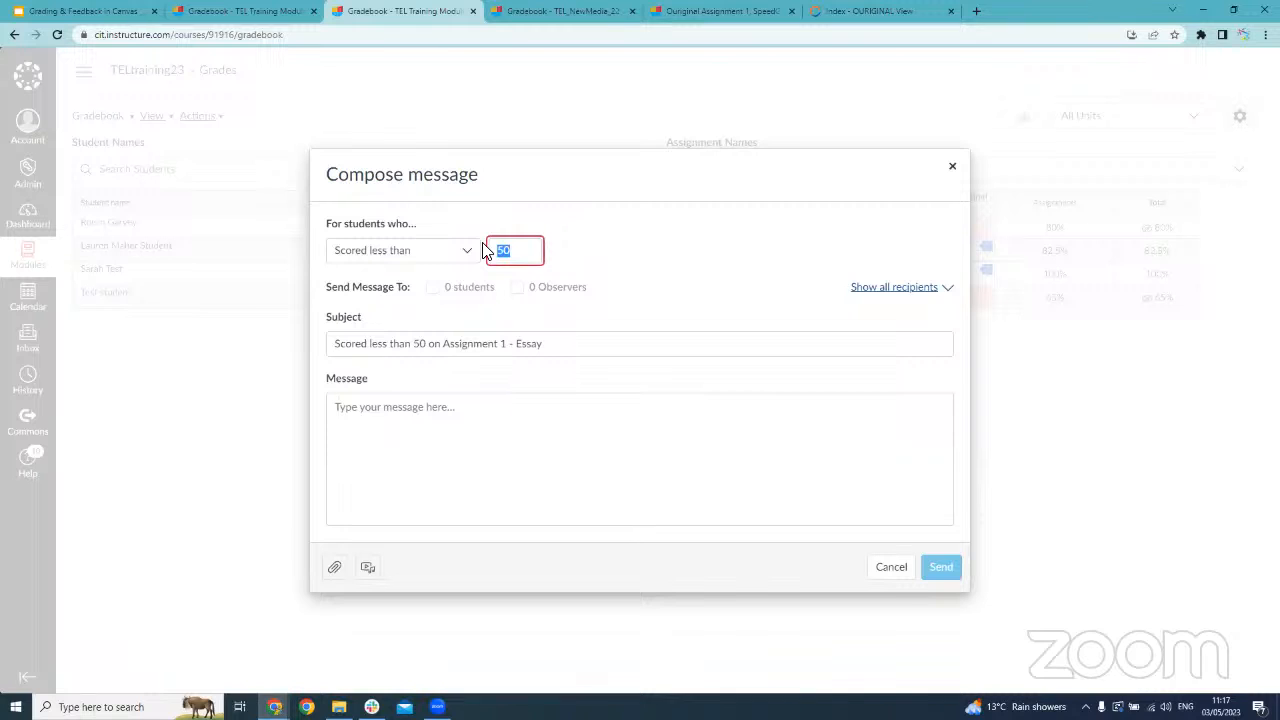
text(100)
click(572, 420)
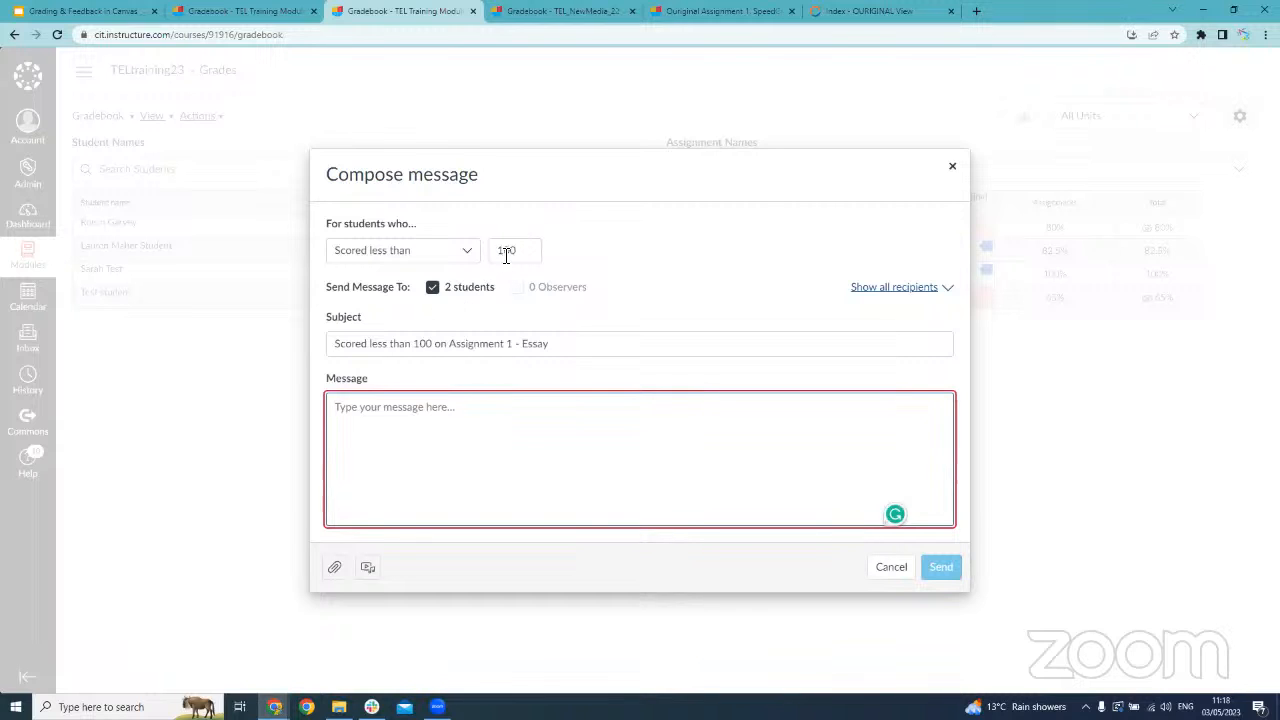
click(950, 290)
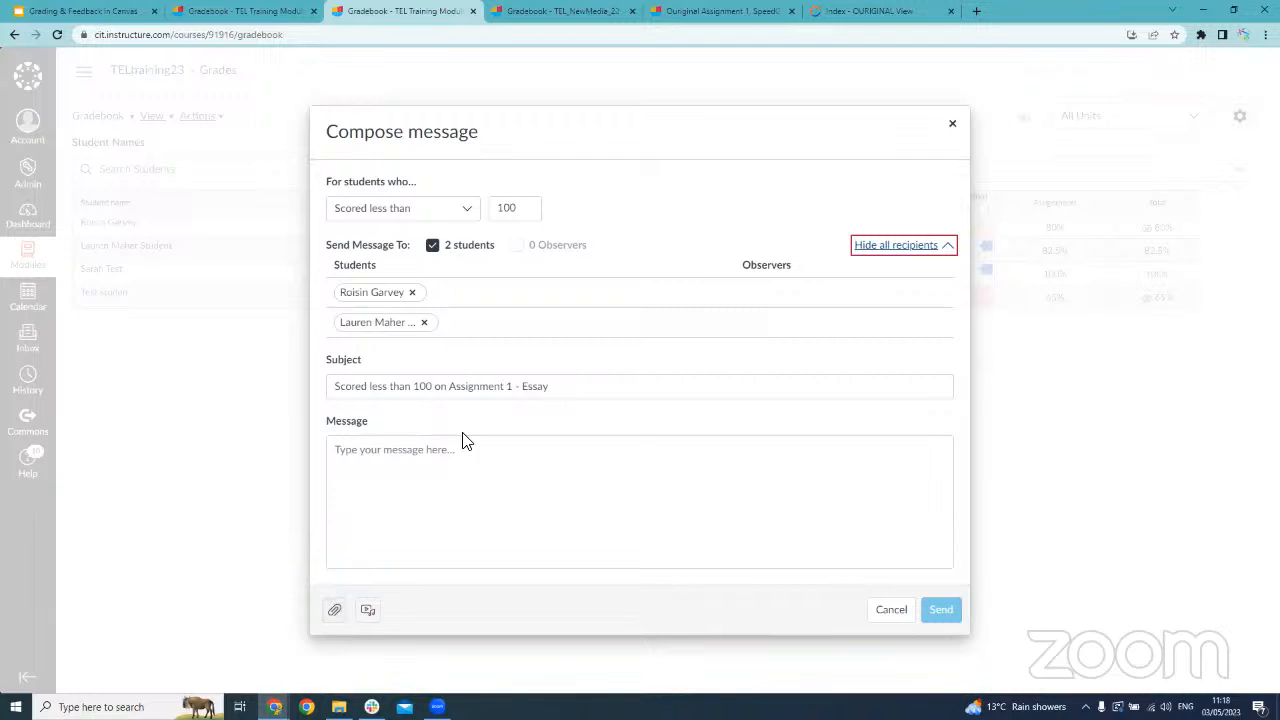
View the webcam recording option for attaching media to the message and close it without recording
click(478, 502)
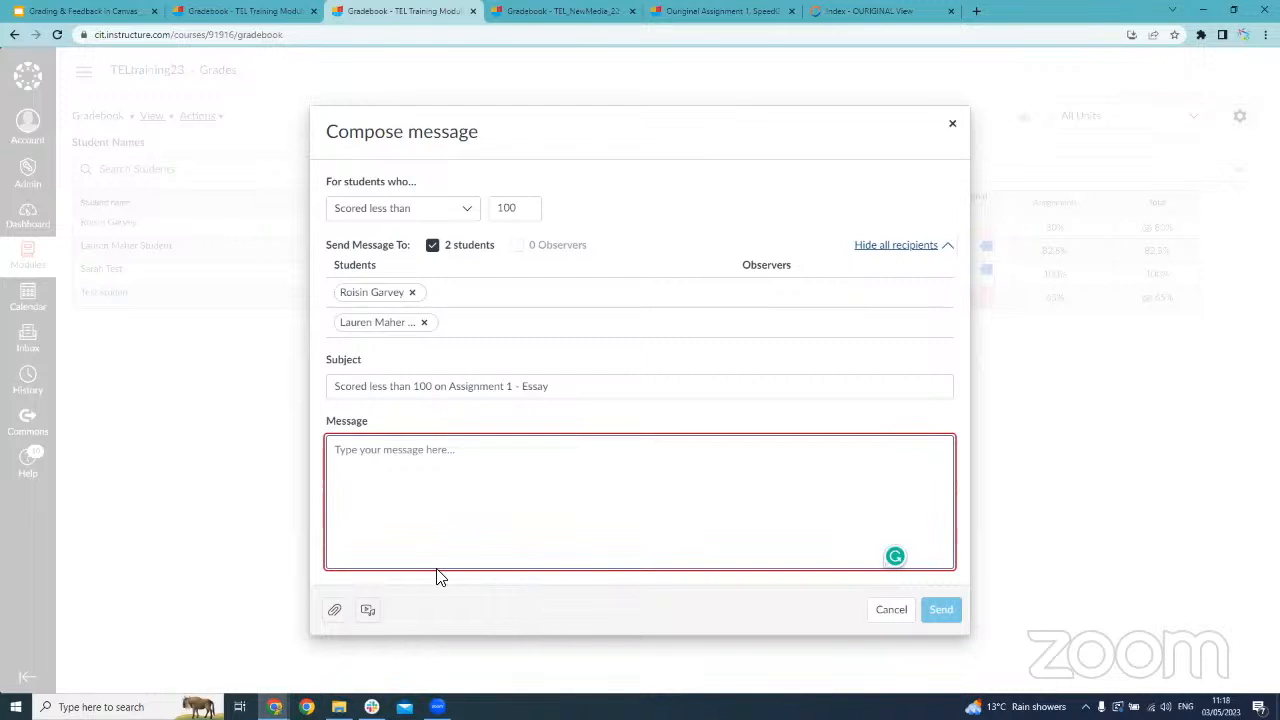
click(376, 611)
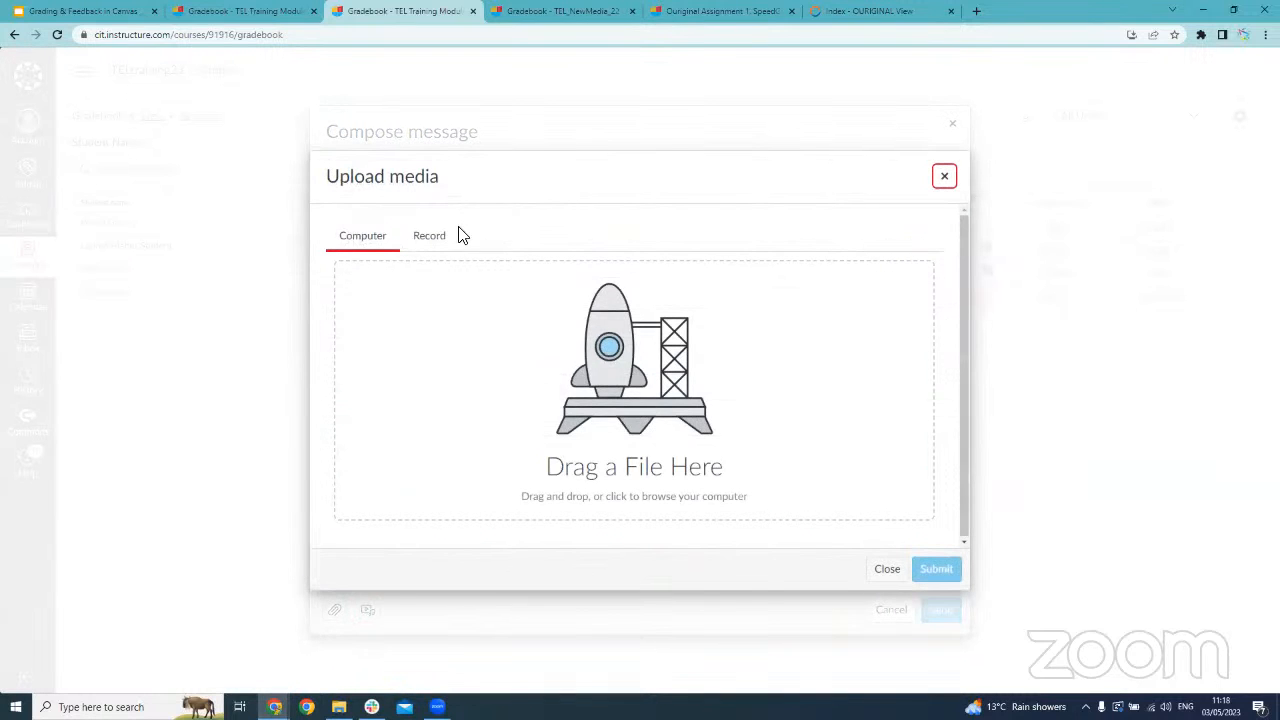
click(429, 236)
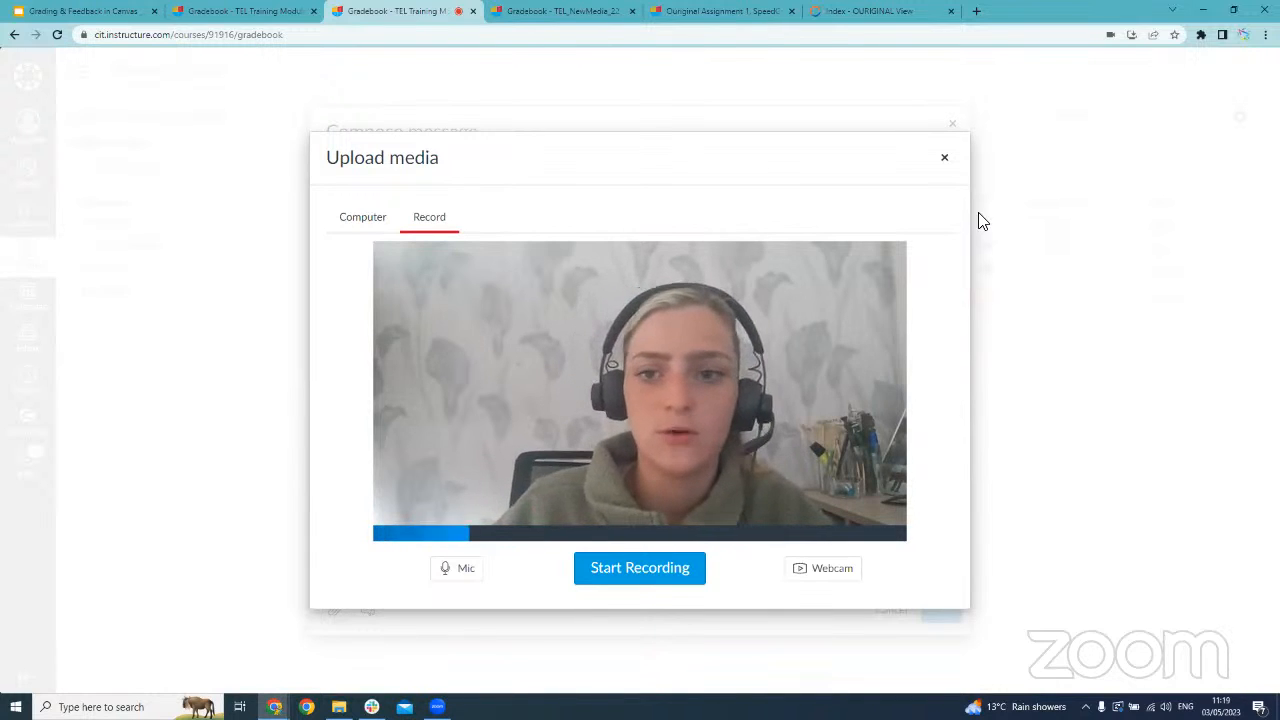
click(944, 157)
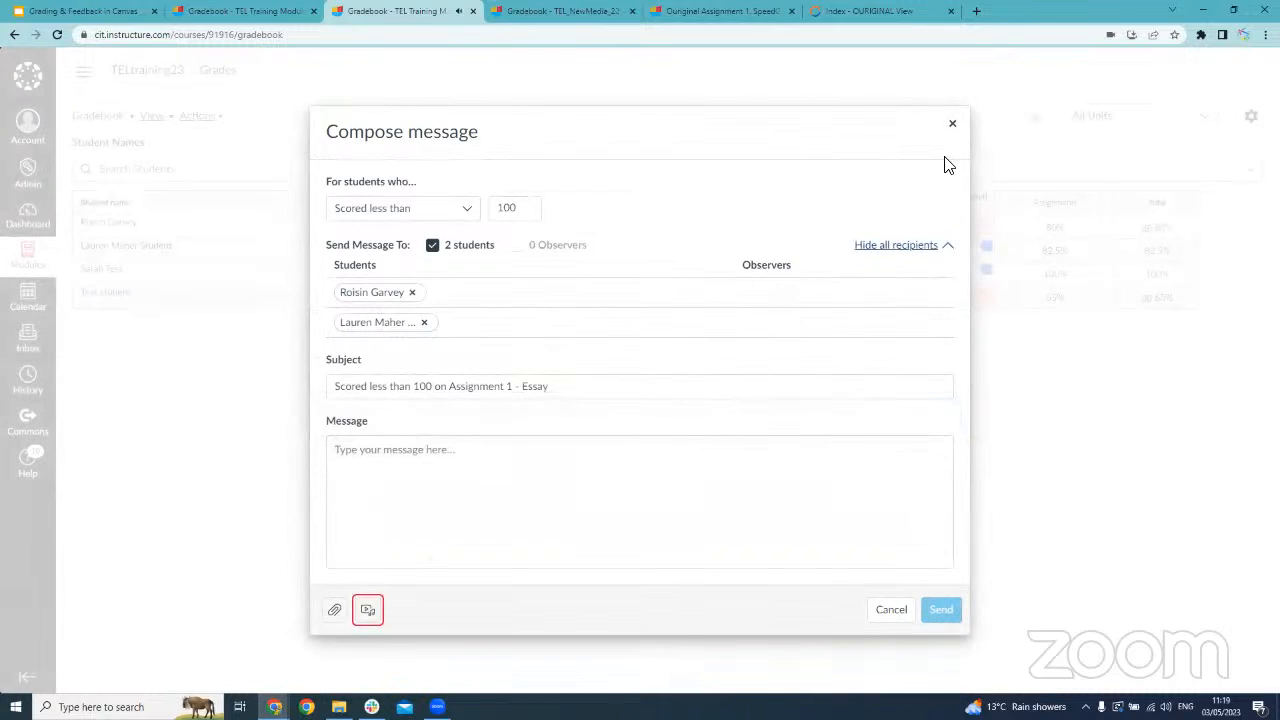
Address the message to students who have not yet submitted and enter "hfueuwf" as the message text
click(455, 214)
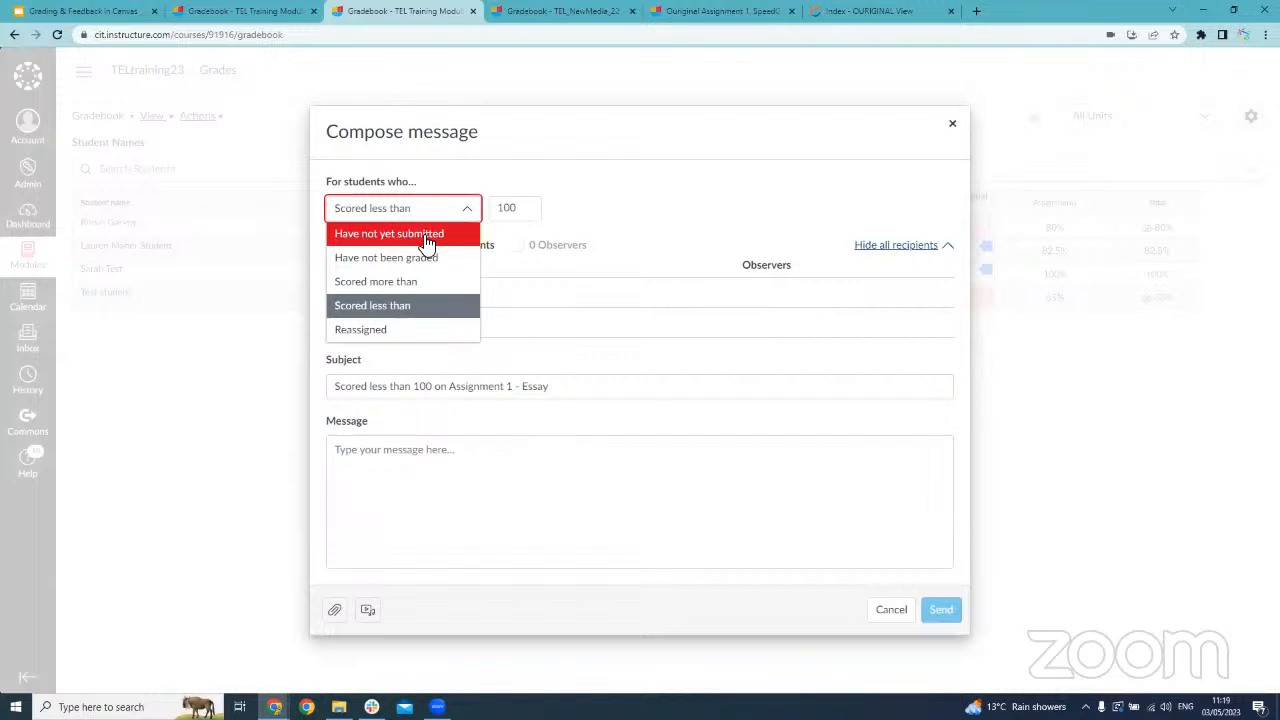
click(424, 240)
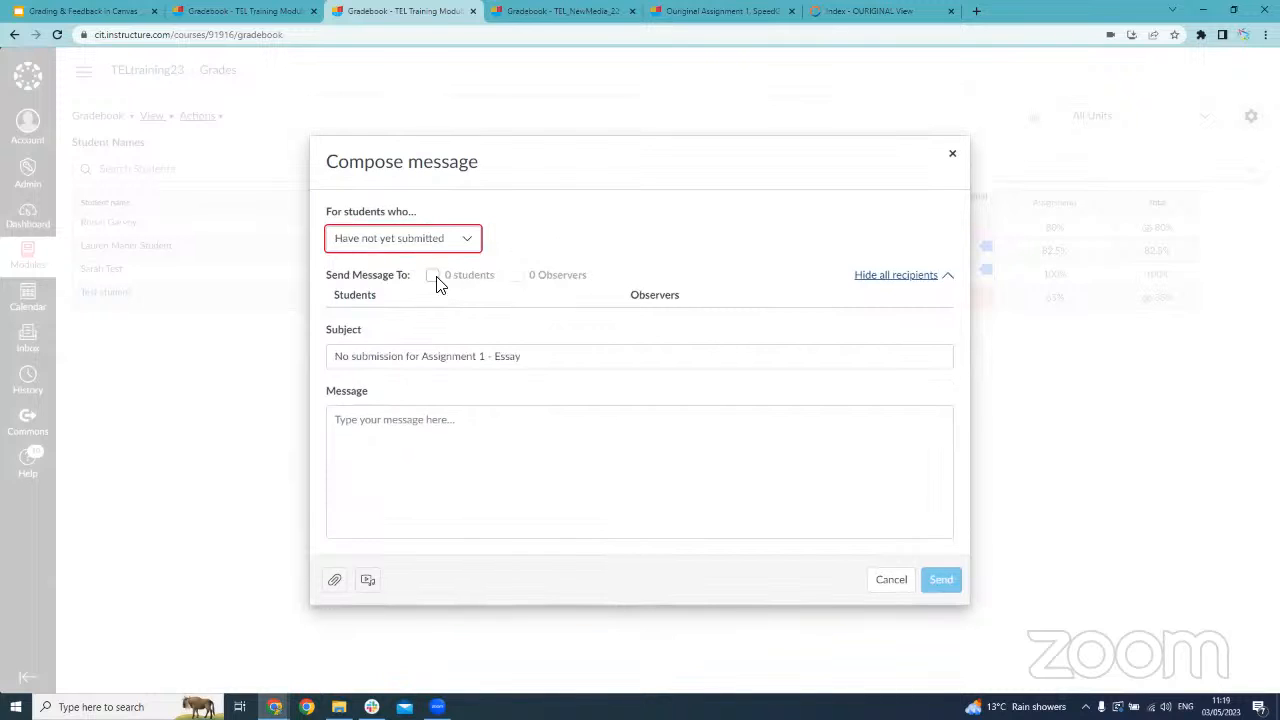
click(459, 405)
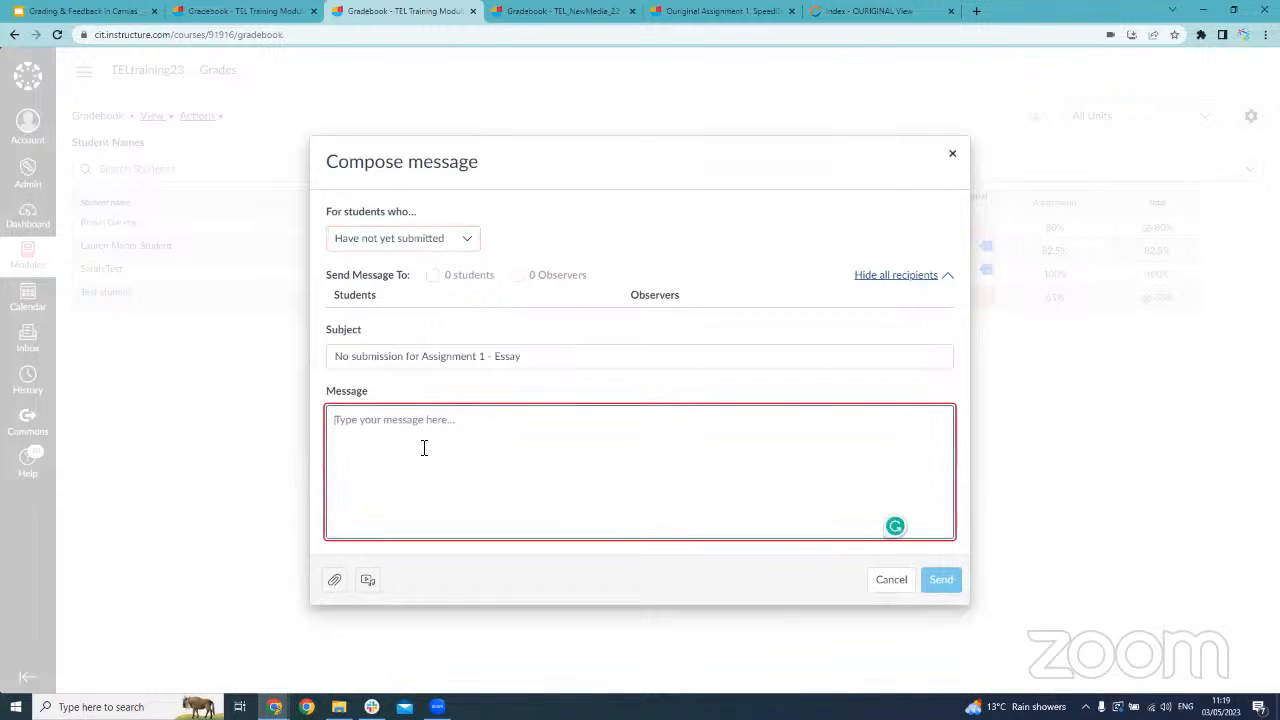
text(hfueuwf)
Look over the recipient criteria once more and close the message without sending it
click(426, 246)
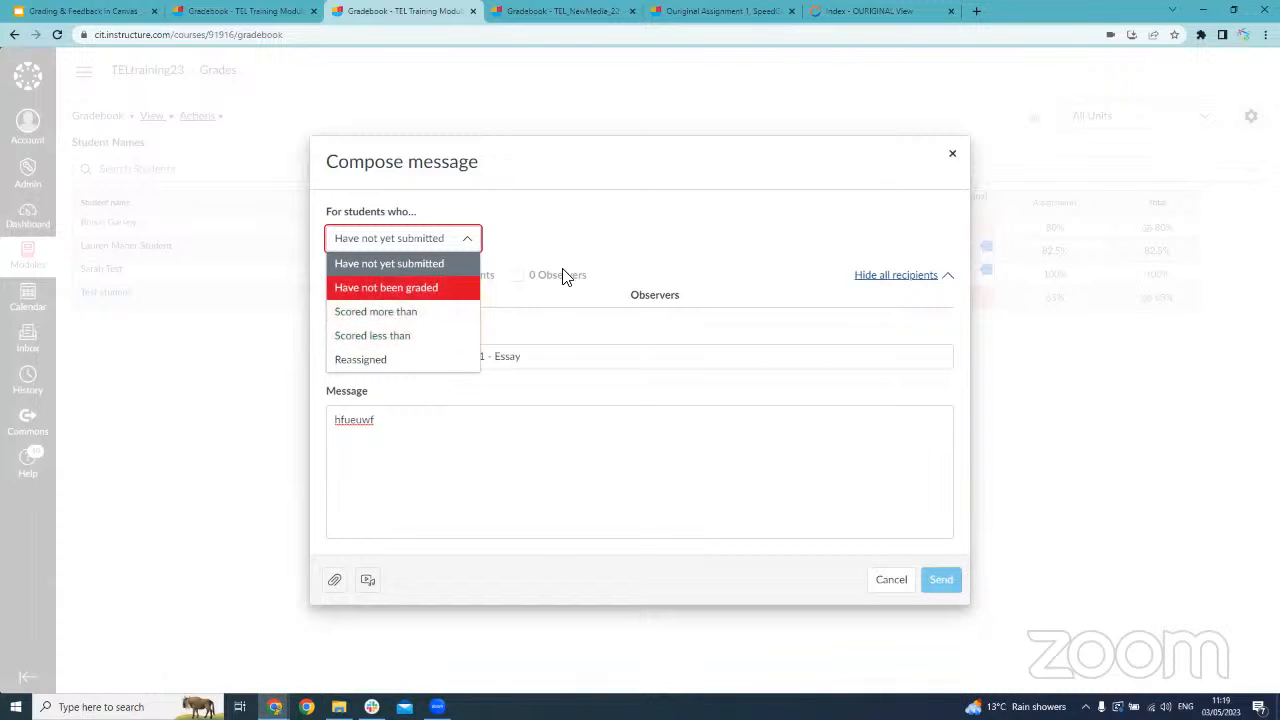
click(952, 154)
click(952, 154)
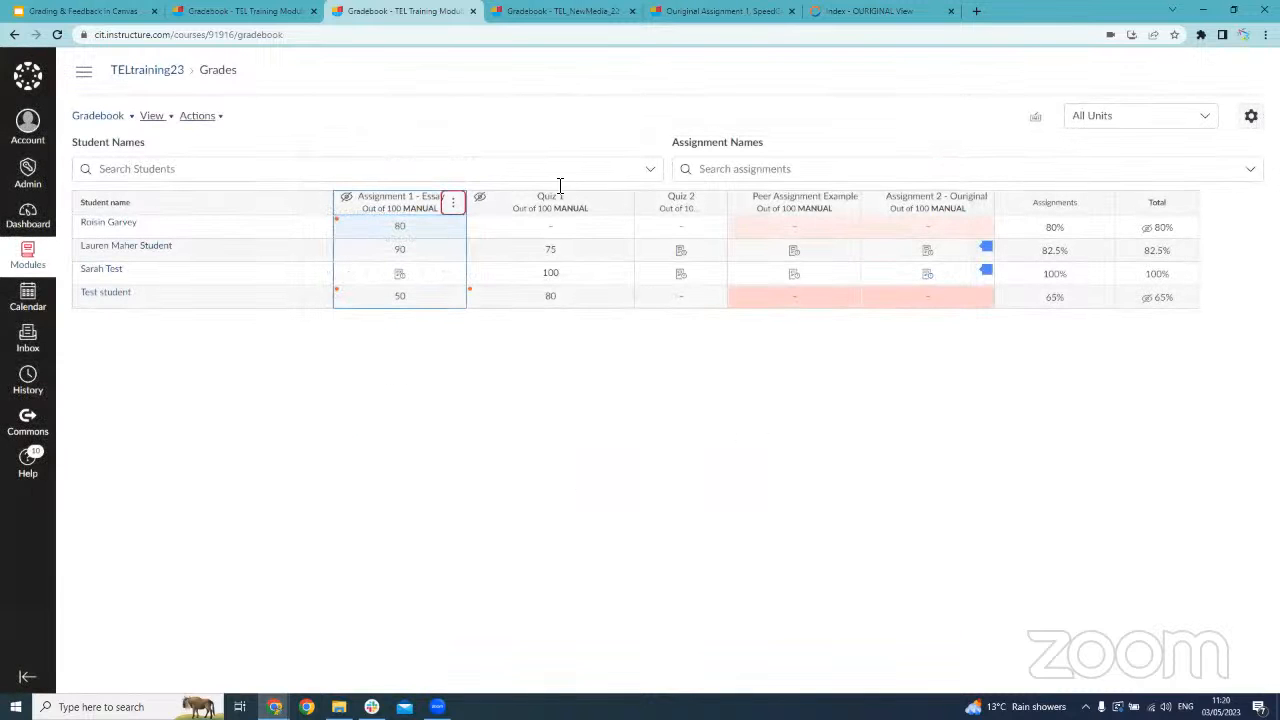
Open Assignment 1 - Essay in SpeedGrader and reload the page to load the submission
click(455, 206)
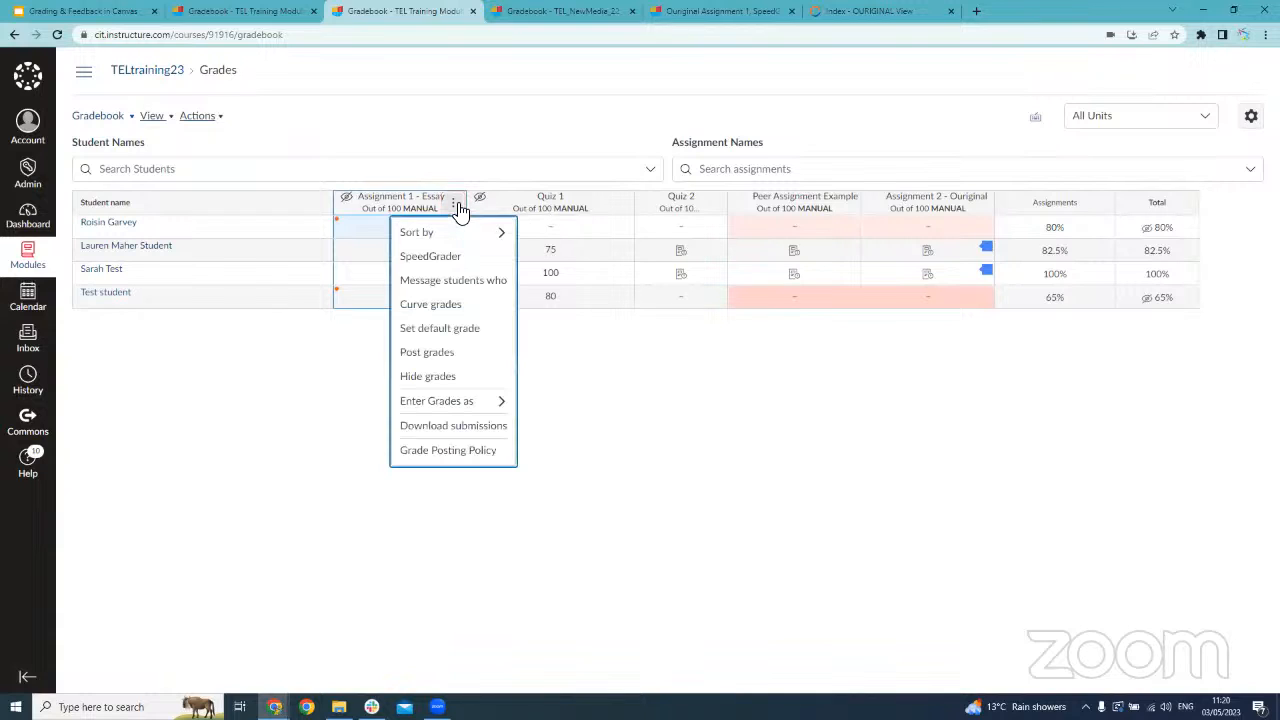
click(443, 262)
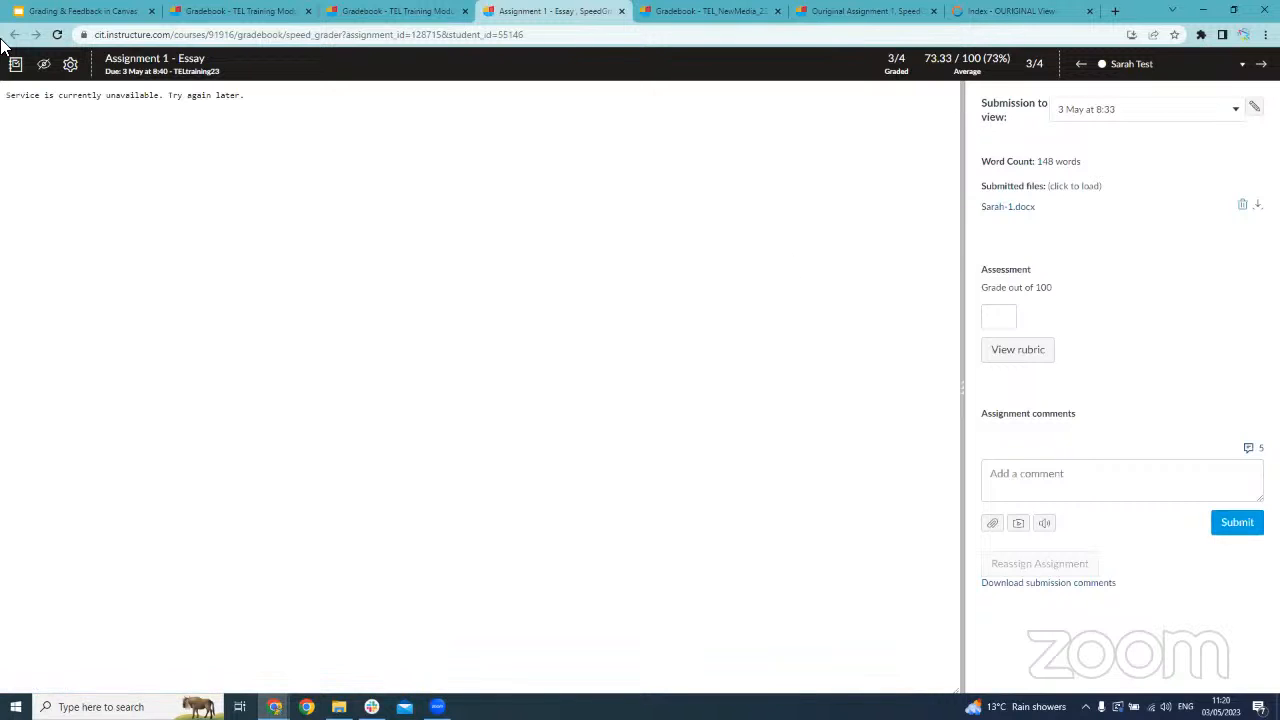
click(57, 34)
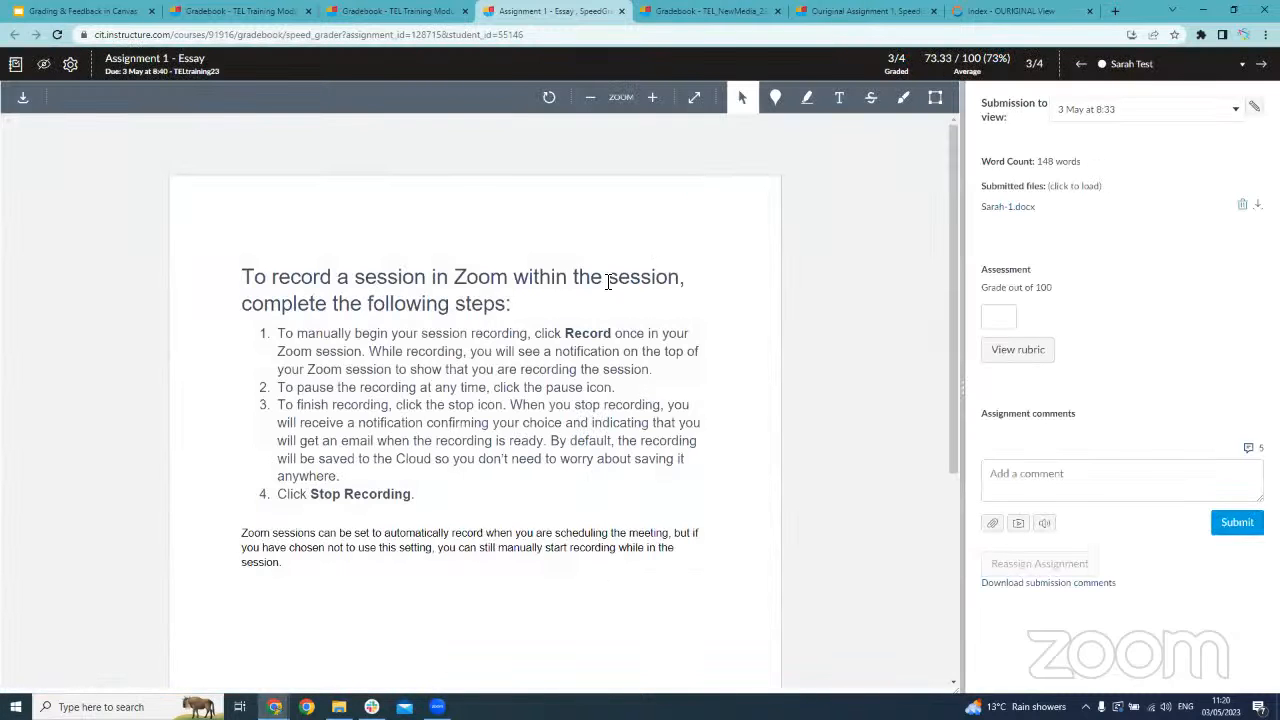
Open the essay rubric and widen the grading pane to fit all its ratings and points
click(1020, 356)
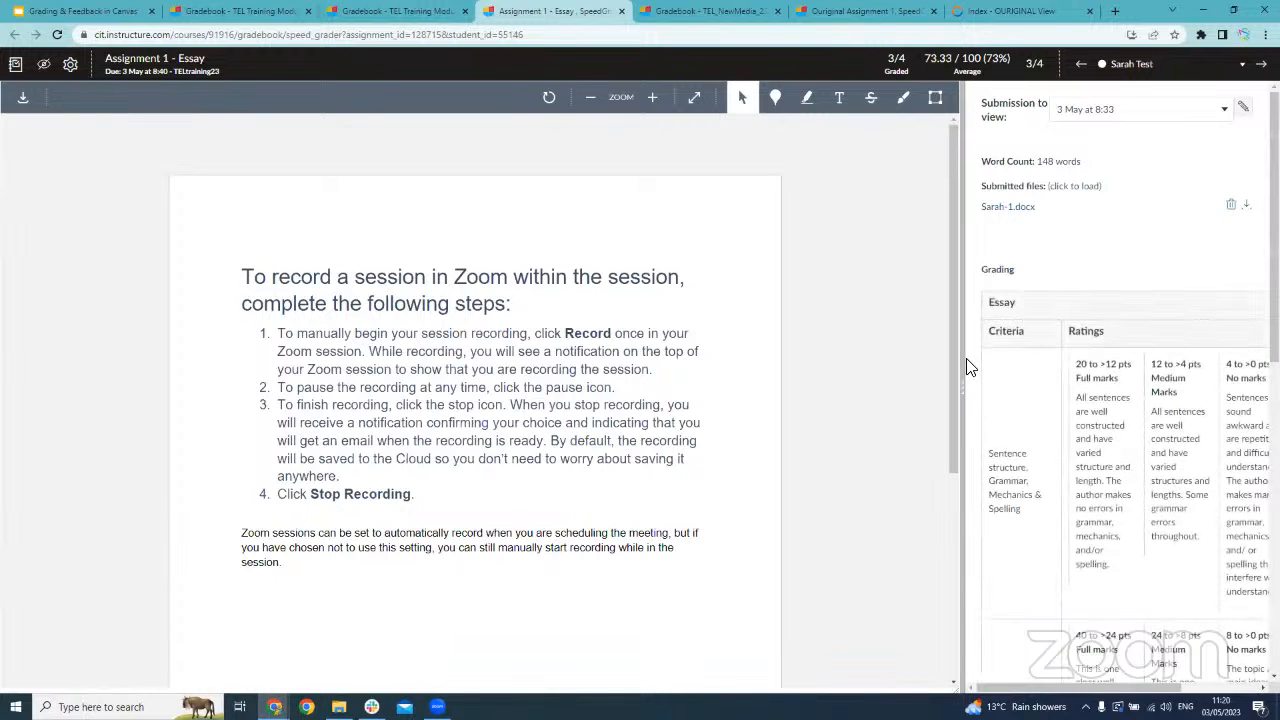
drag(966, 372, 531, 363)
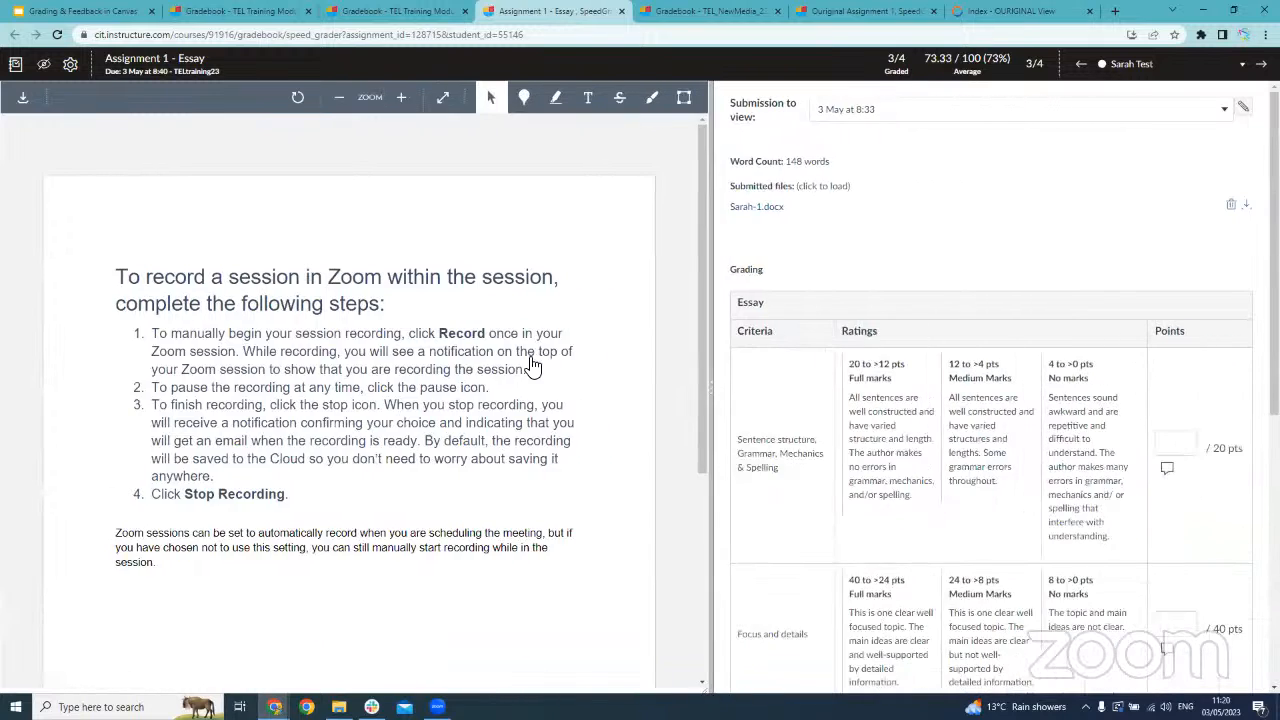
scroll(531, 363, down, 2)
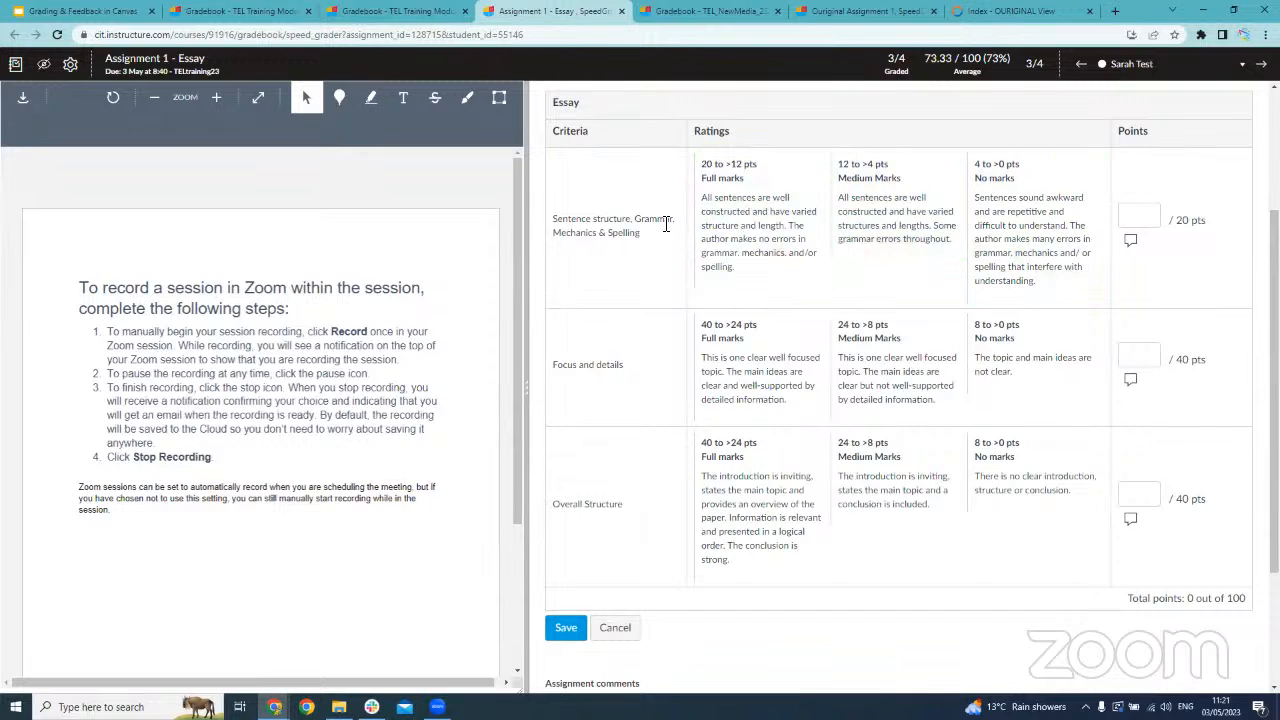
Rate the sentence structure criterion Full marks (20), and both Focus and details and Overall Structure Medium Marks (24 each)
click(768, 210)
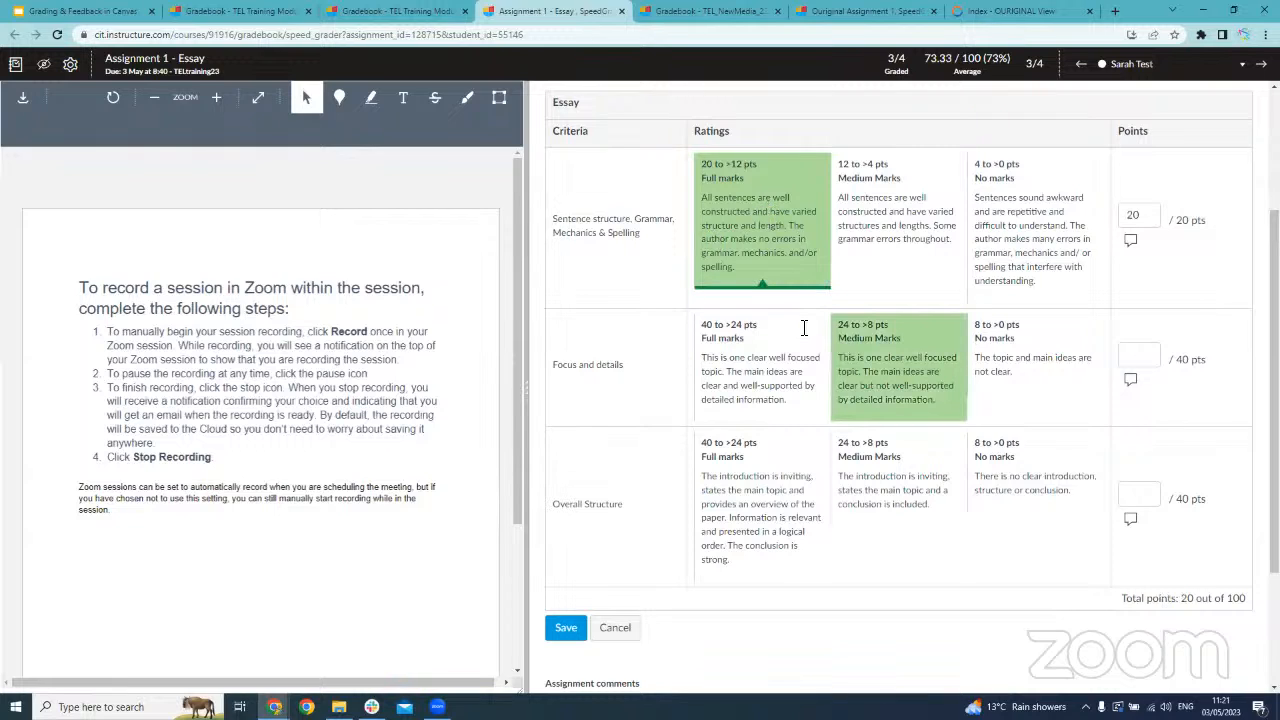
click(862, 334)
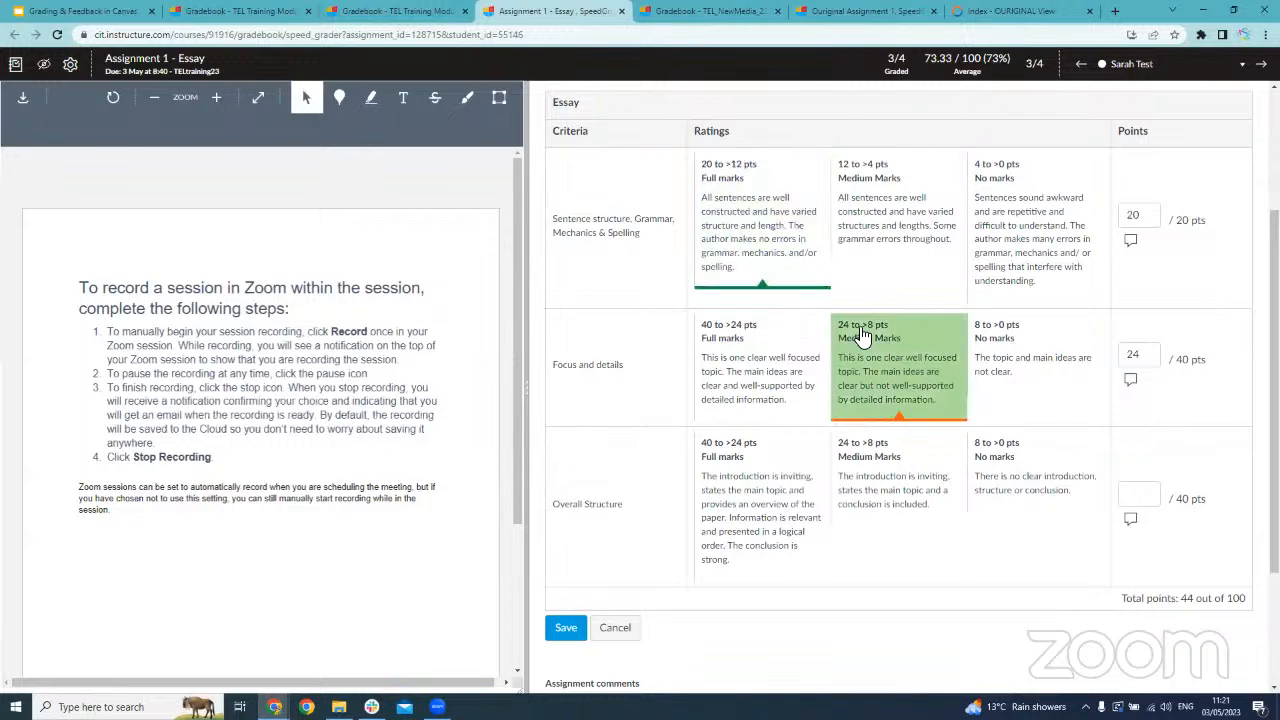
click(888, 492)
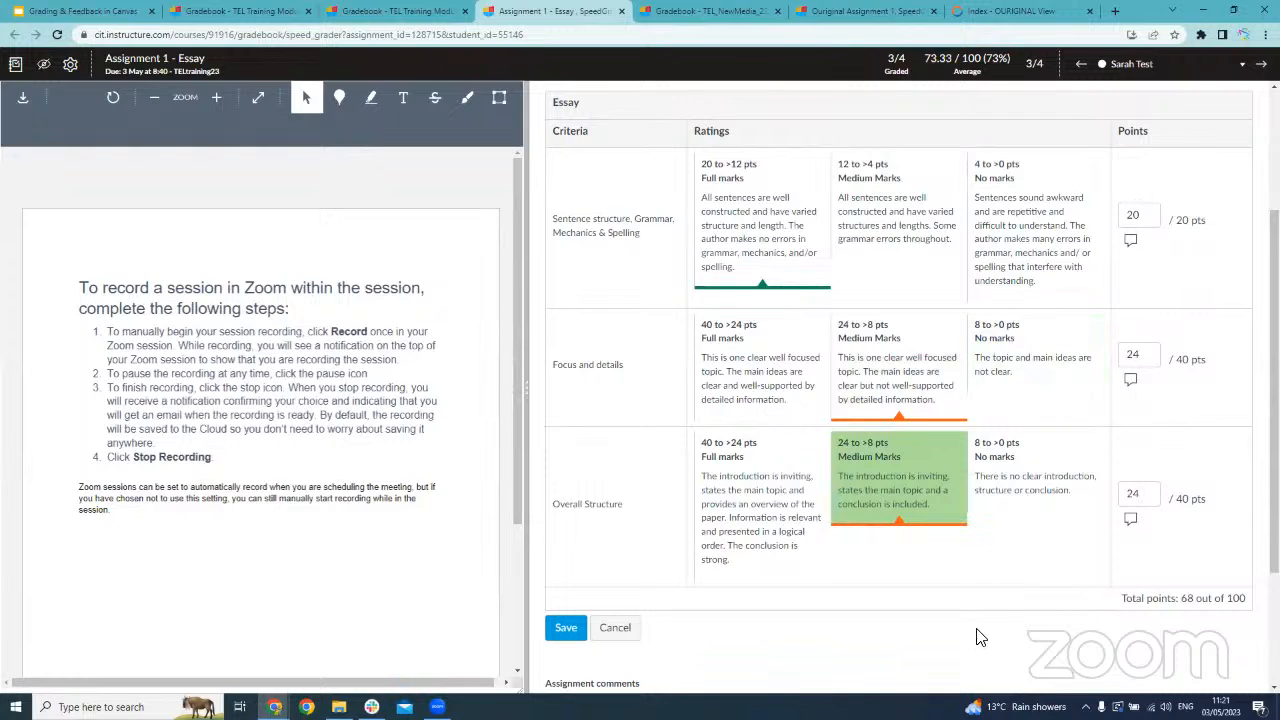
Submit the assignment comment "Very well done!" for the student
scroll(623, 623, down, 1)
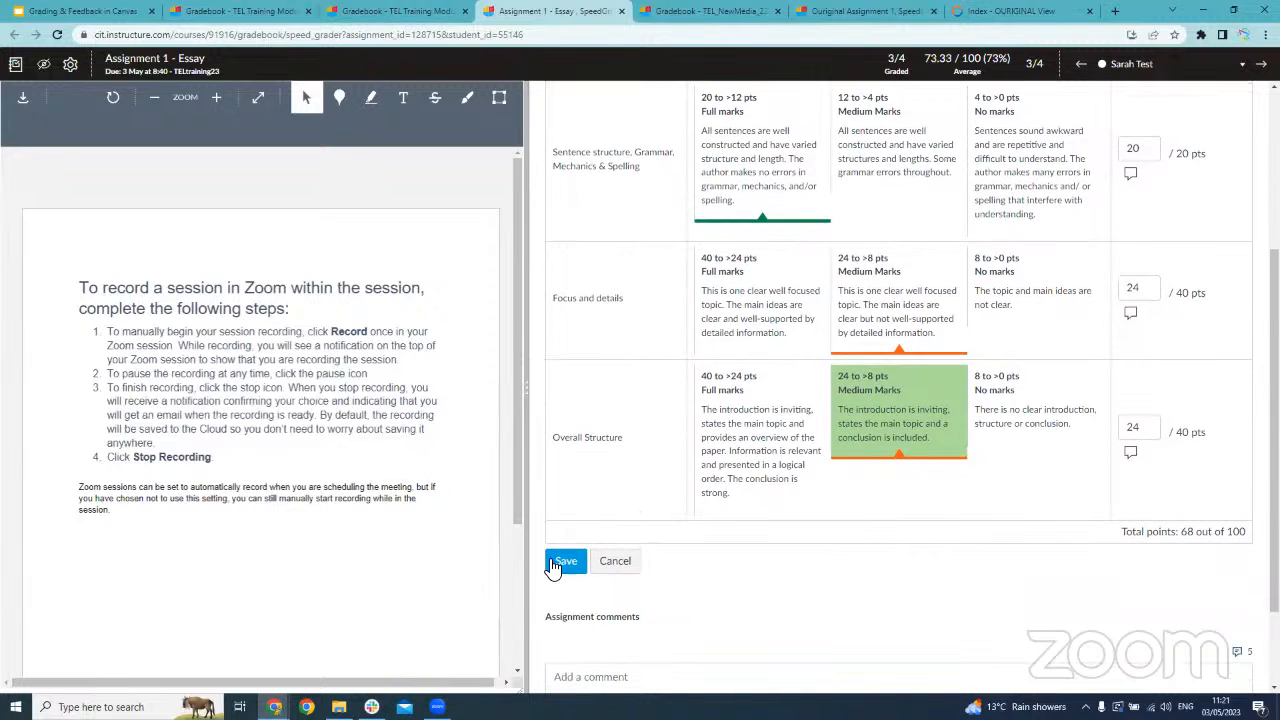
scroll(694, 577, down, 2)
click(697, 572)
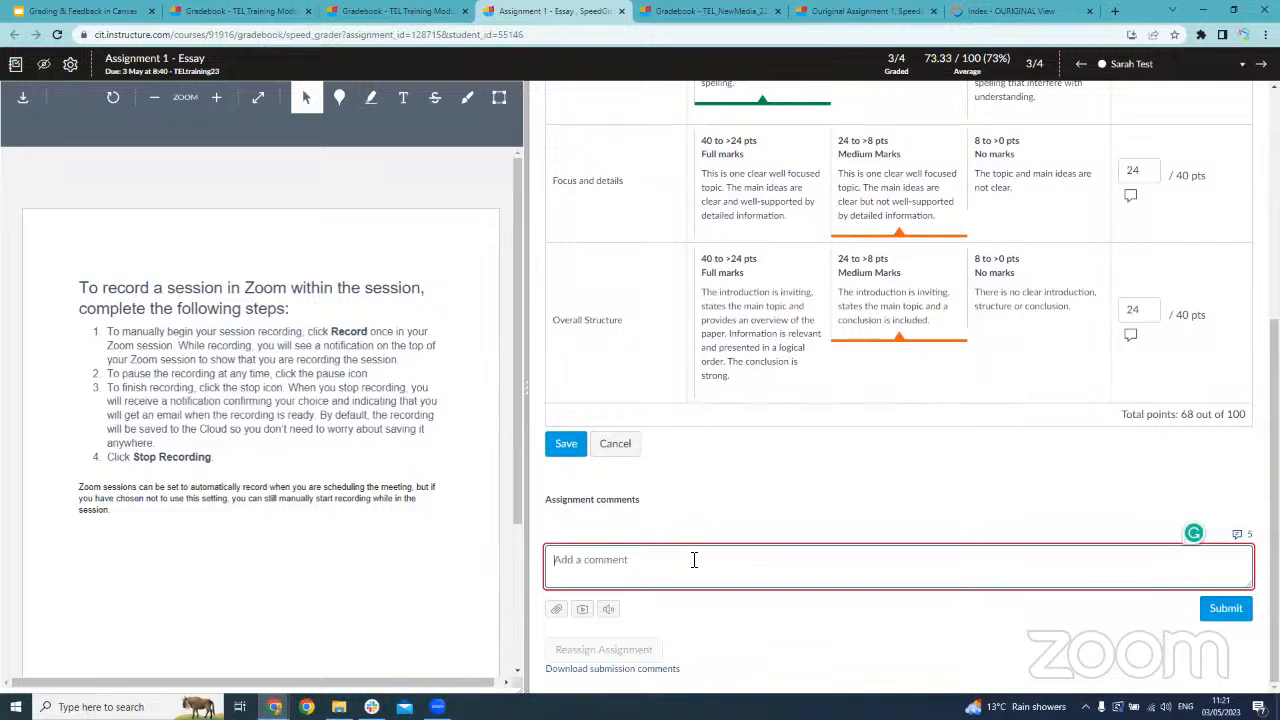
text(Very well done!)
click(1220, 608)
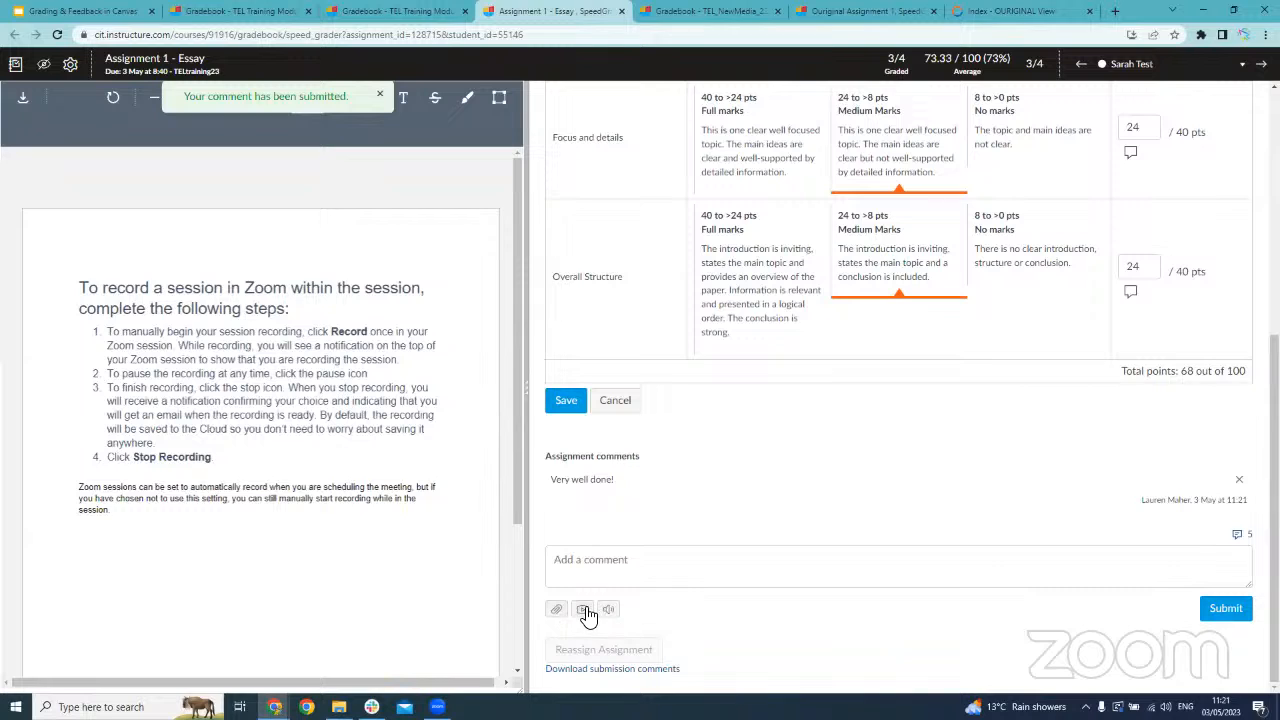
Save the rubric assessment and review the saved ratings and comment in a narrower grading pane
click(562, 405)
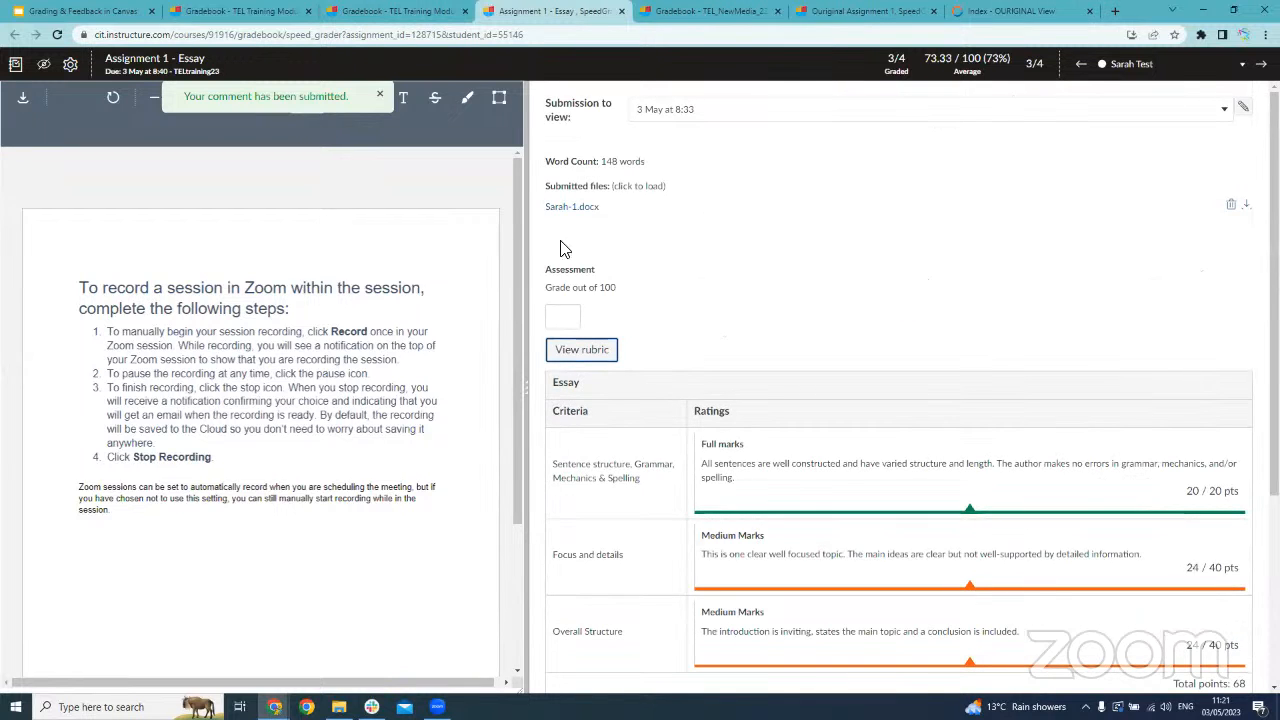
drag(527, 276, 1051, 323)
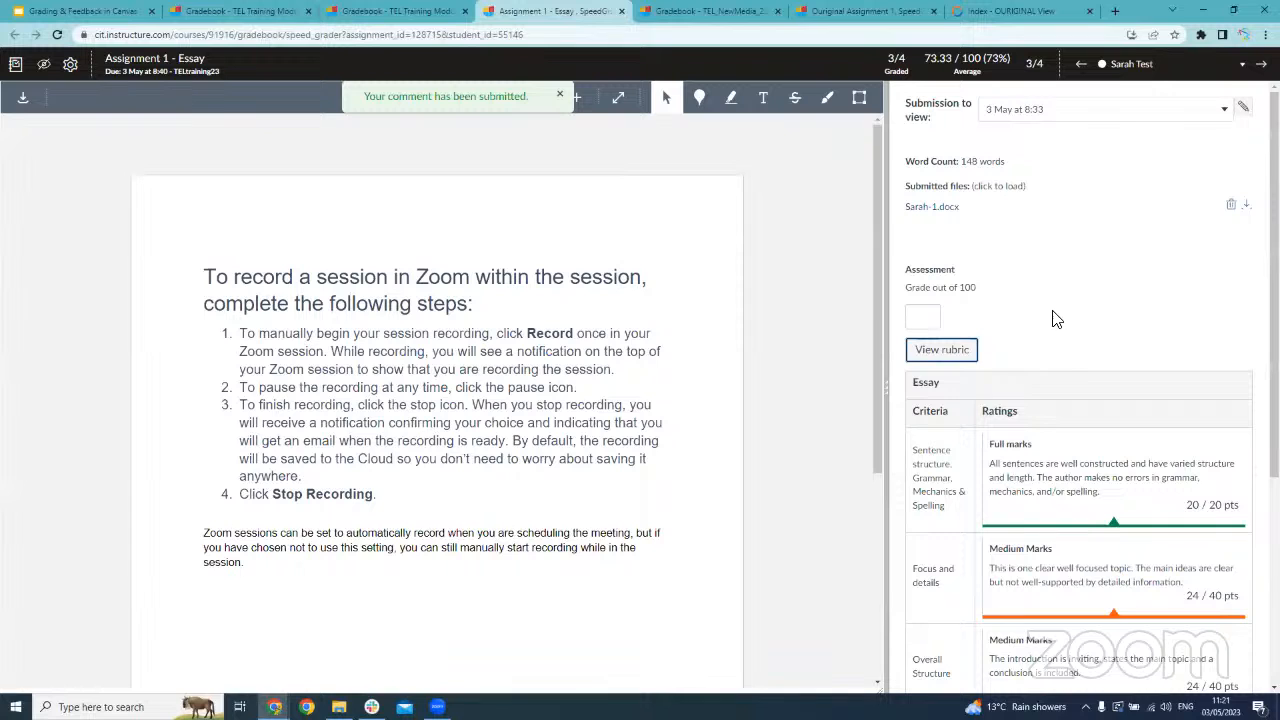
scroll(955, 313, down, 5)
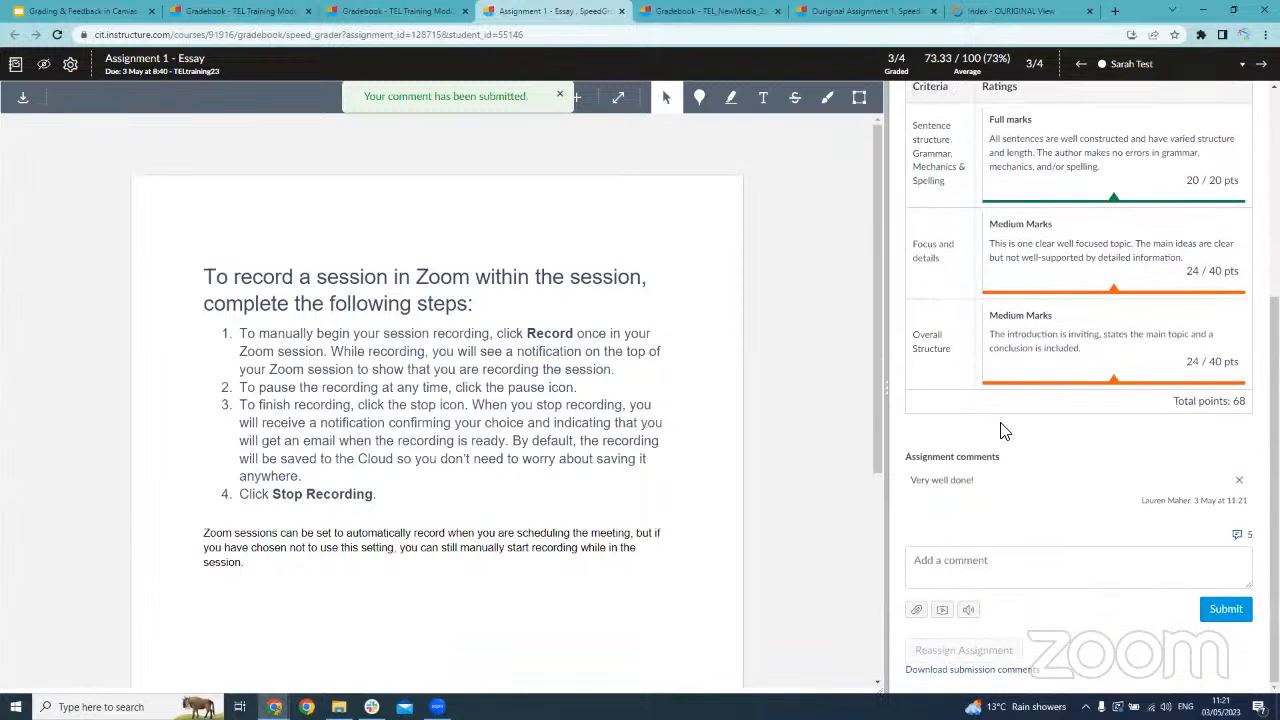
scroll(1090, 330, up, 2)
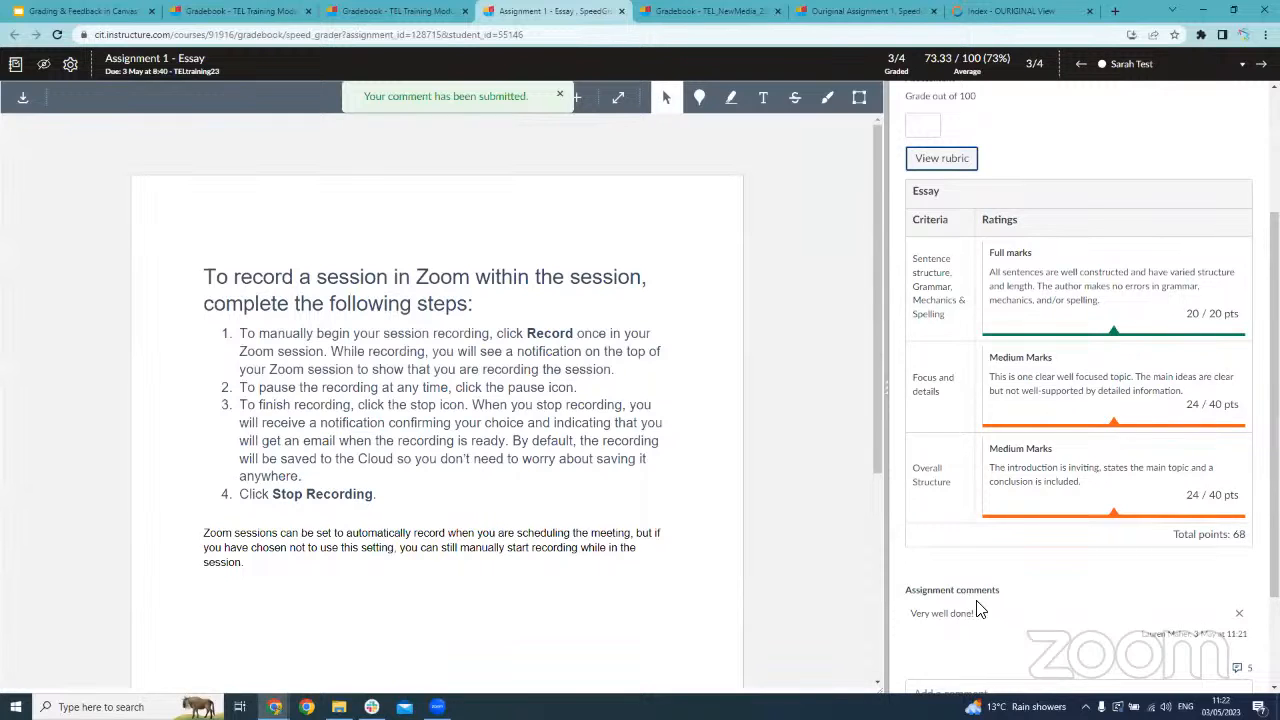
Return to the gradebook and enter 68 as the rubric-assessed student's grade for Assignment 1 - Essay
scroll(995, 594, up, 3)
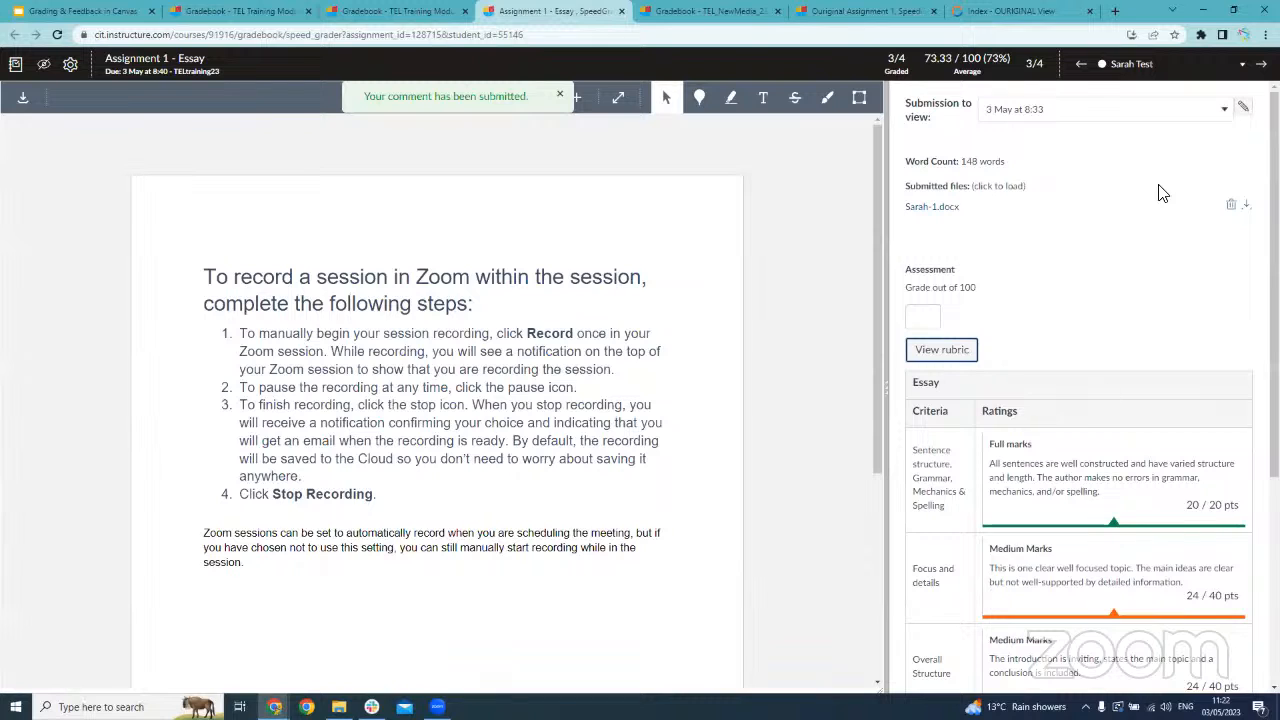
click(15, 65)
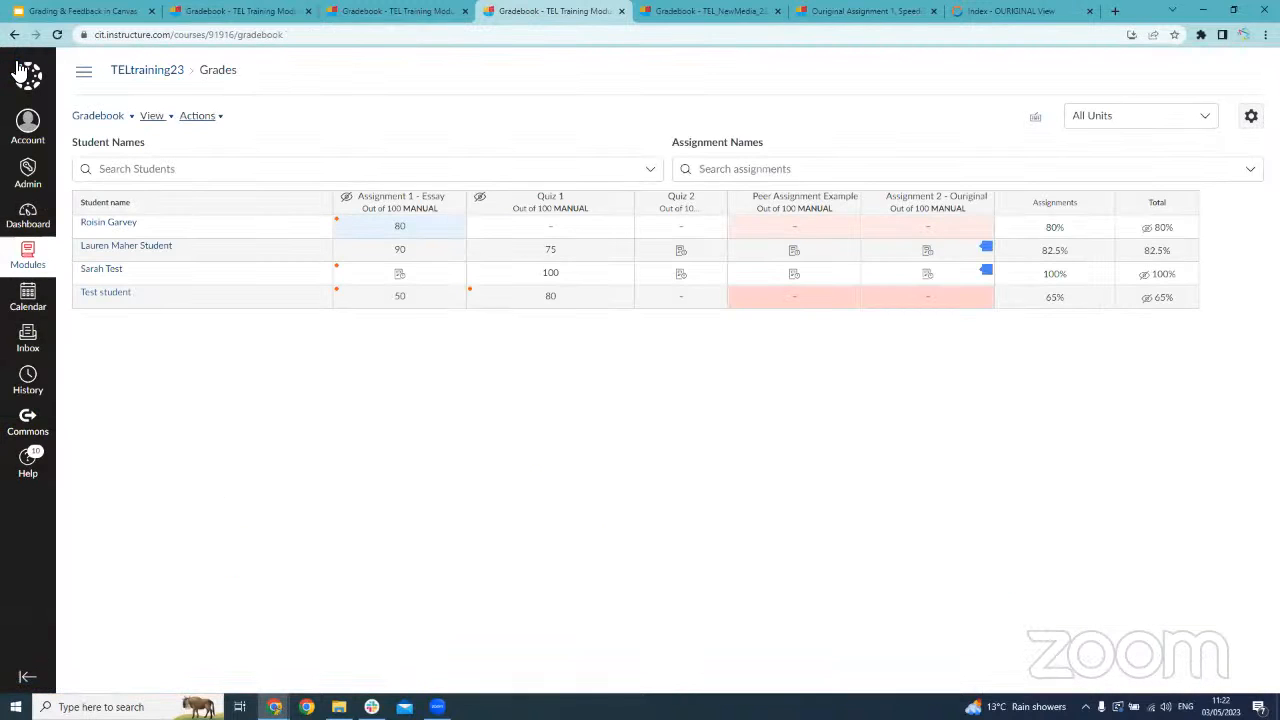
click(429, 279)
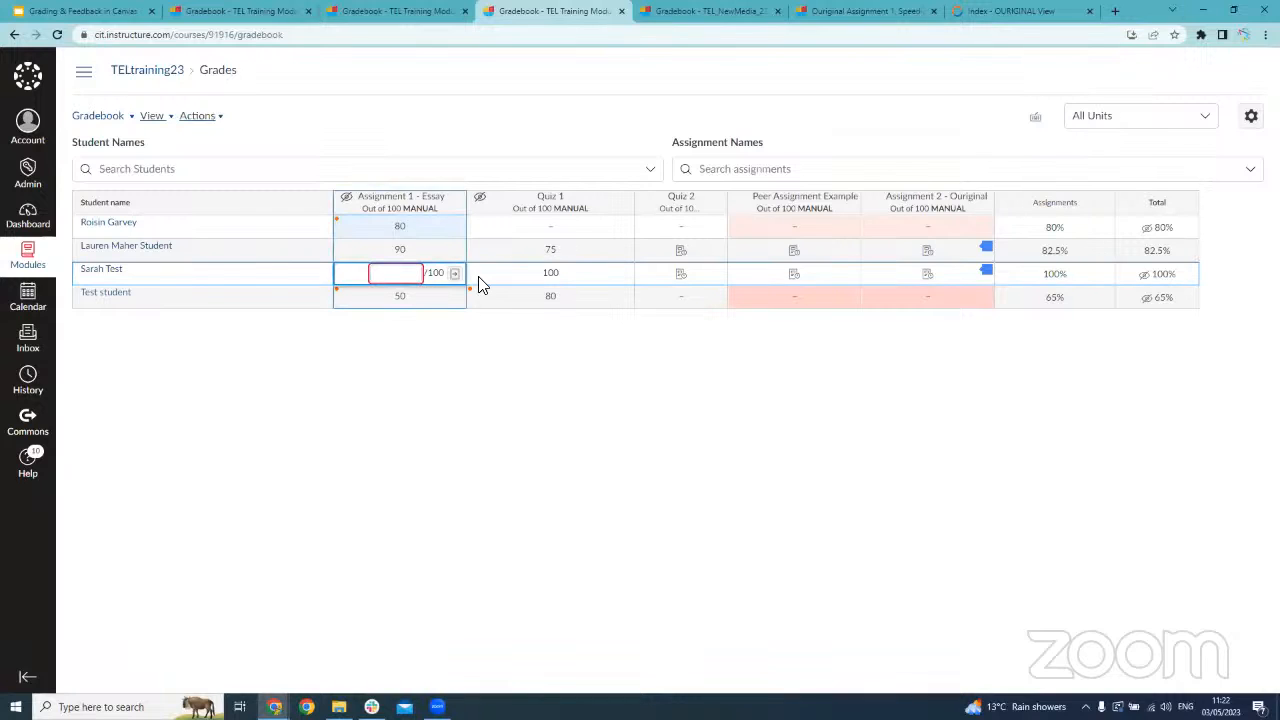
text(68)
key(Return)
key(Escape)
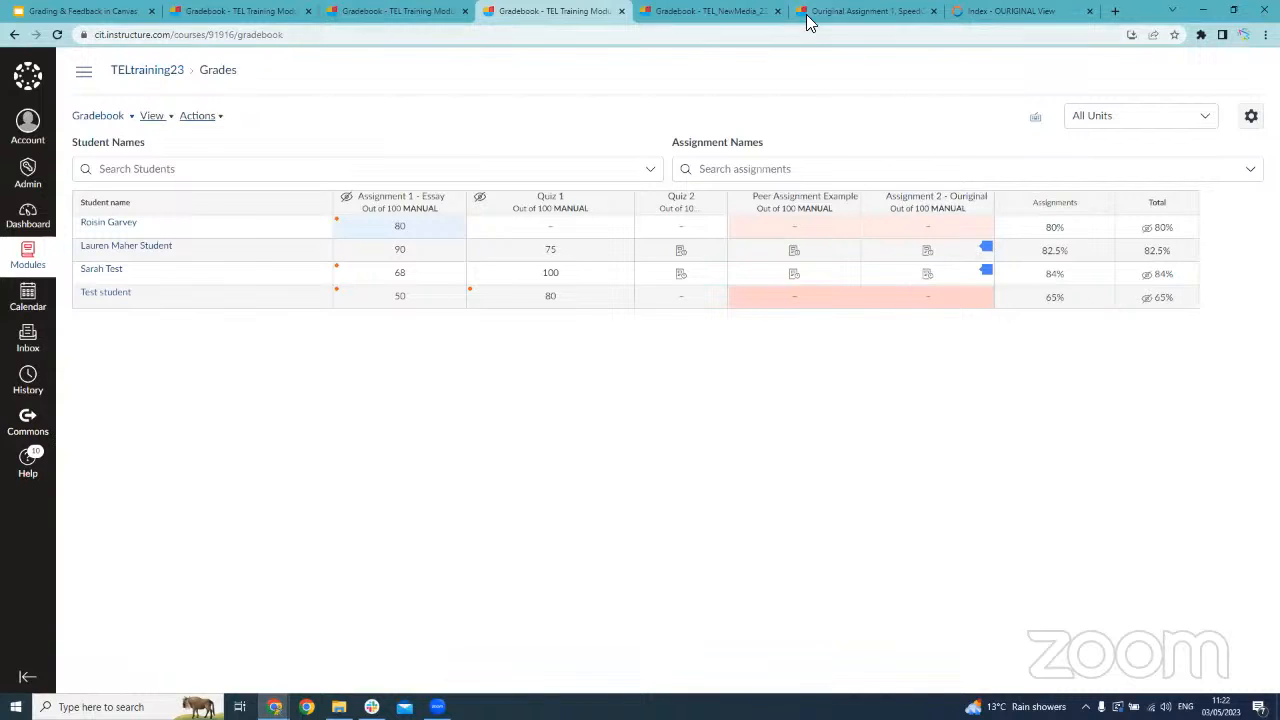
Switch to the TLNM_22_23 gradebook and open Ouriginal Assignment 1 in SpeedGrader
click(712, 12)
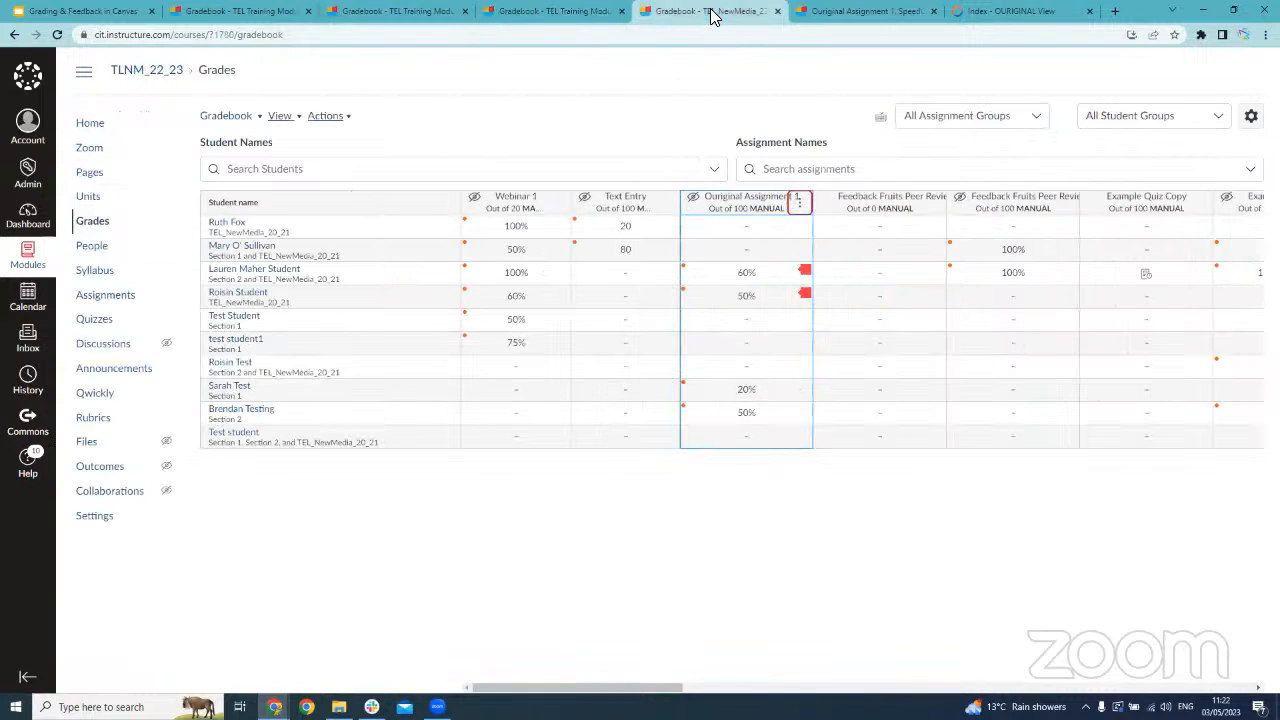
click(572, 12)
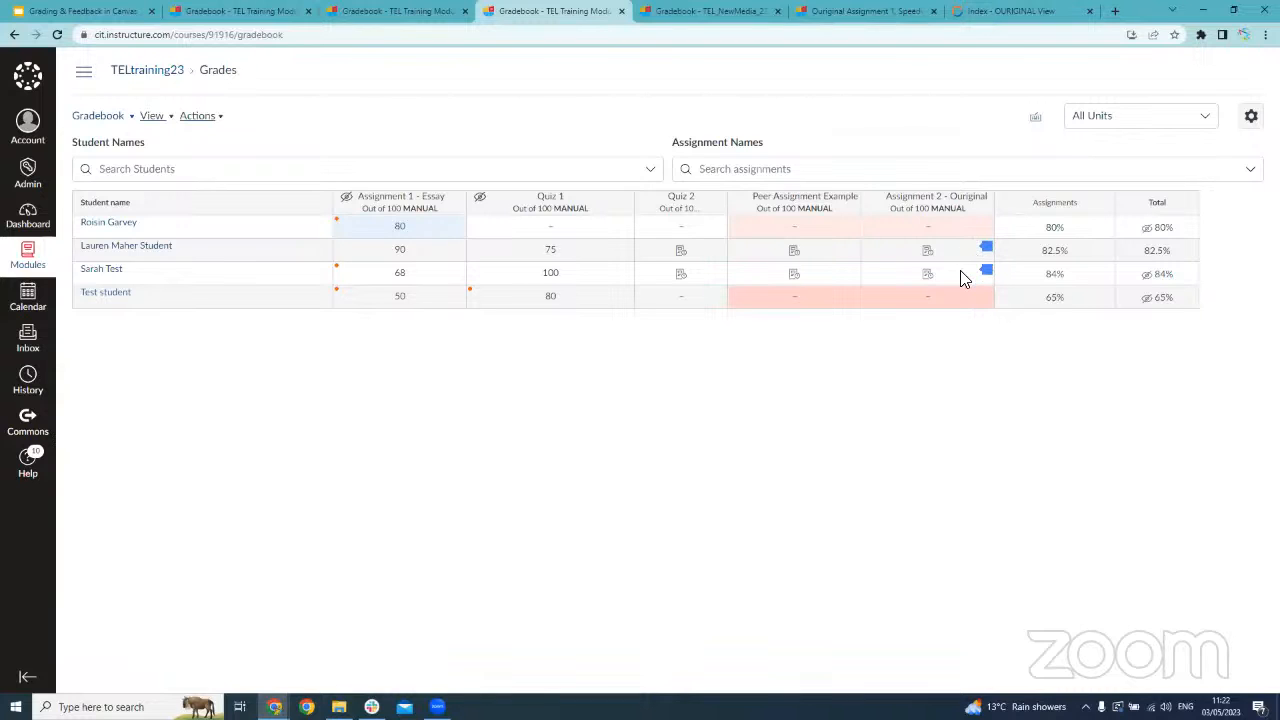
click(720, 16)
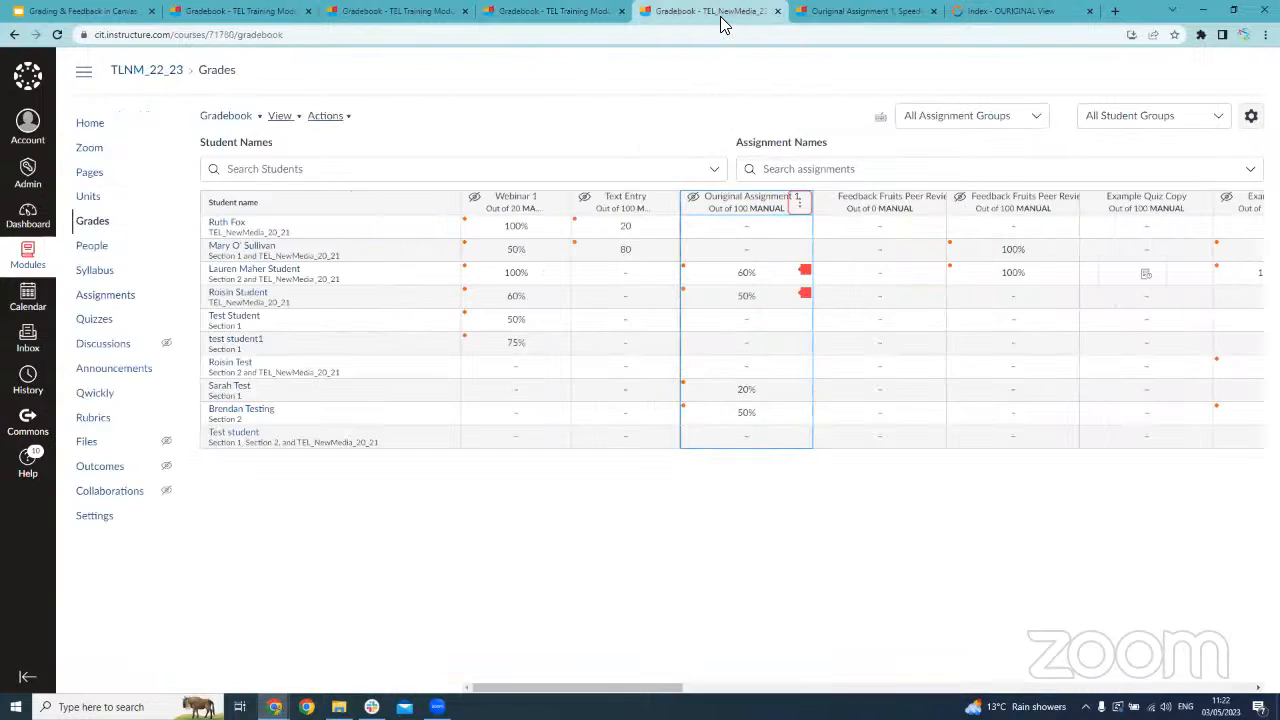
click(800, 204)
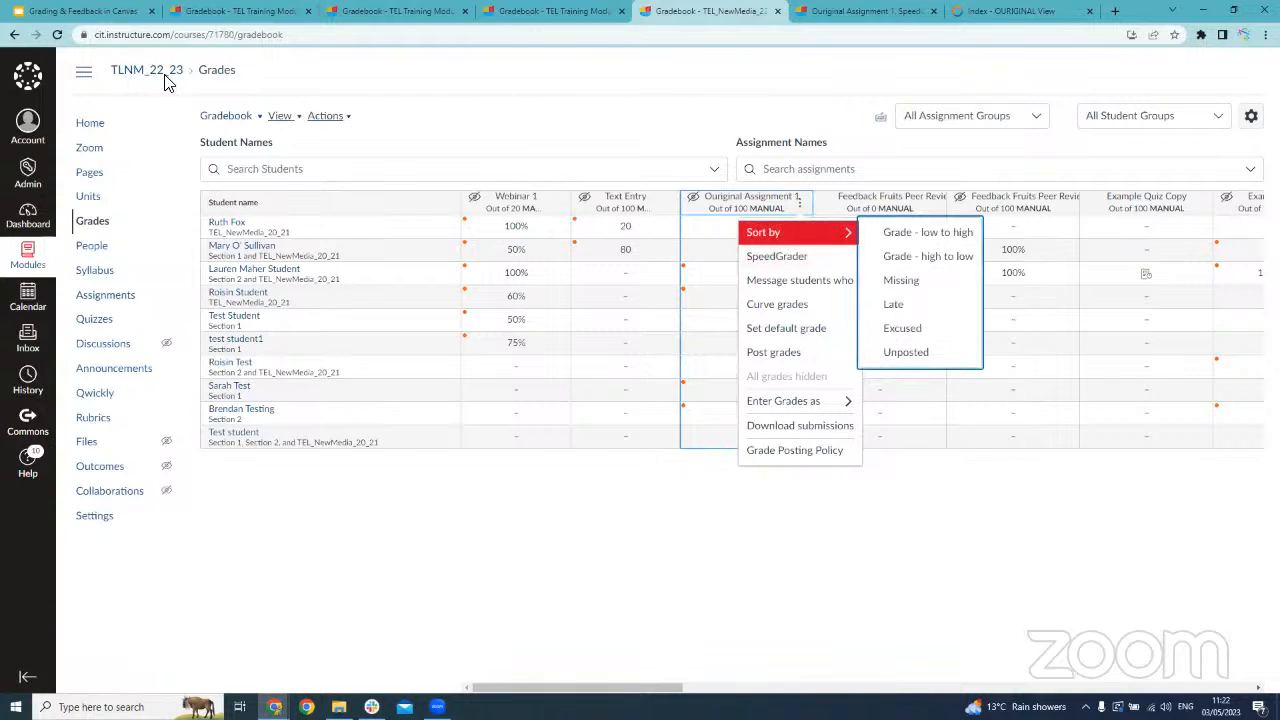
click(835, 256)
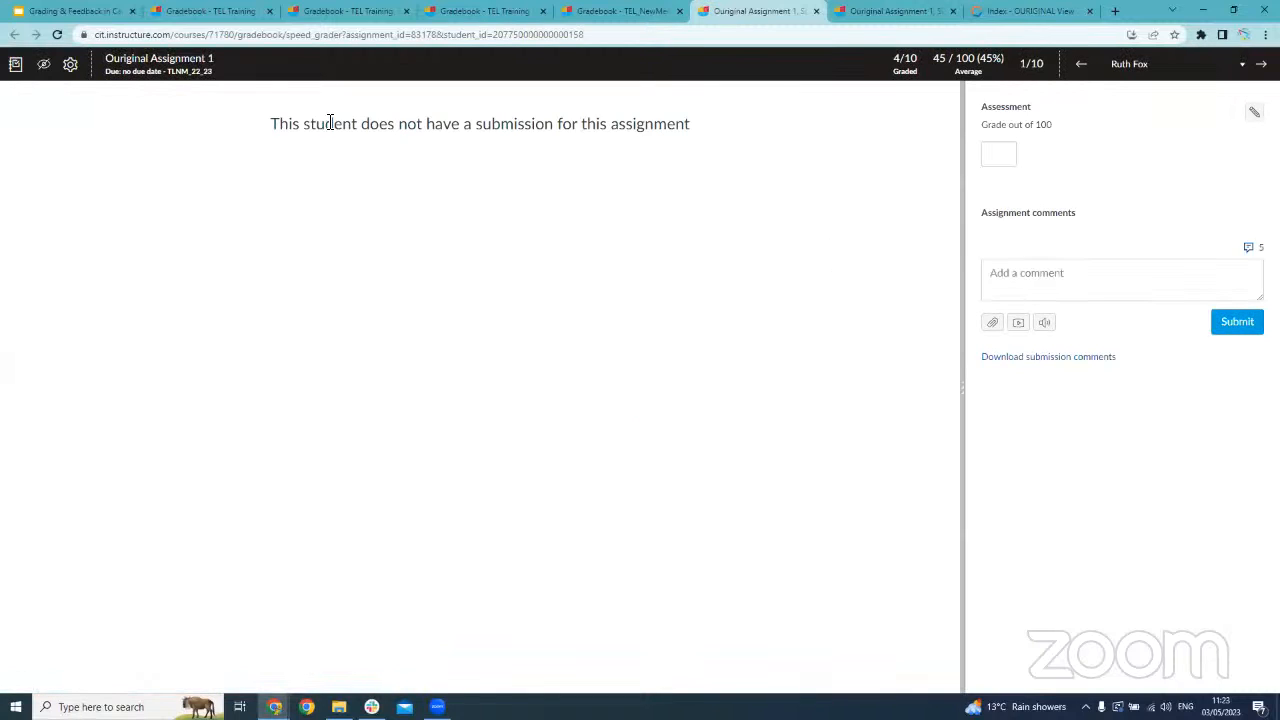
Advance to the third student's submission and look over the annotations on its first page
drag(329, 123, 683, 129)
click(683, 129)
click(1261, 63)
click(1261, 63)
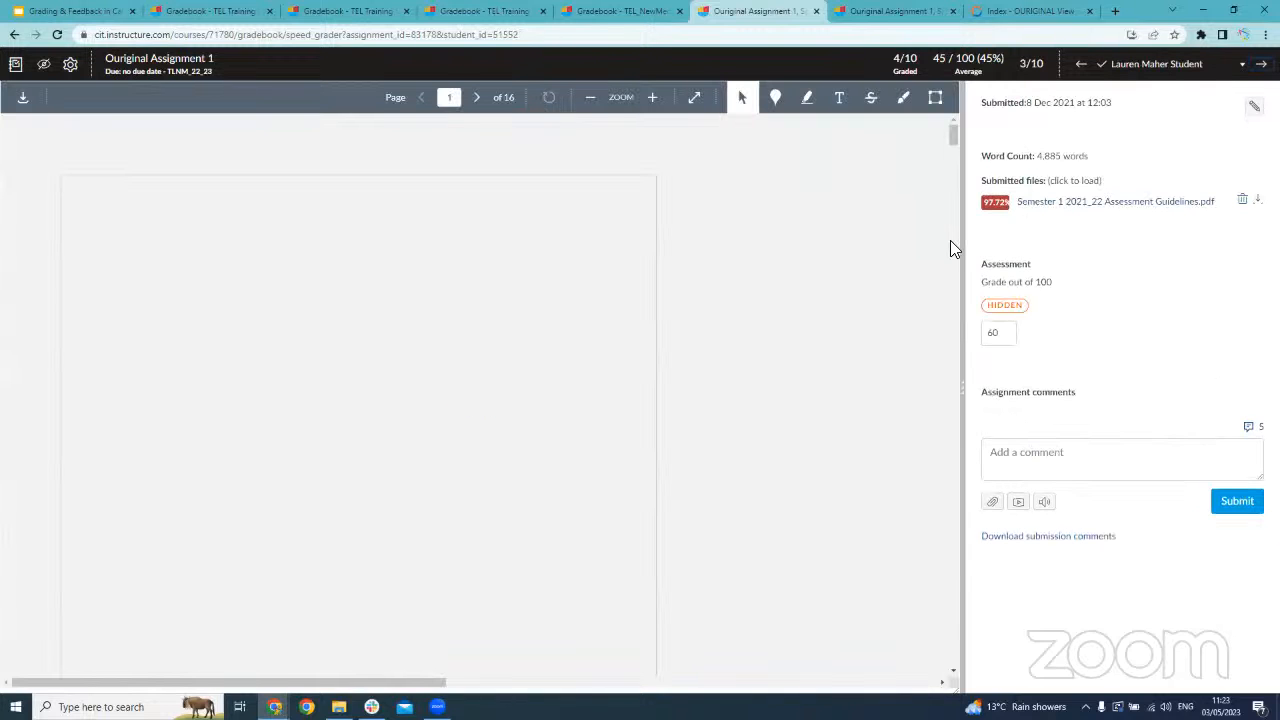
scroll(900, 260, down, 2)
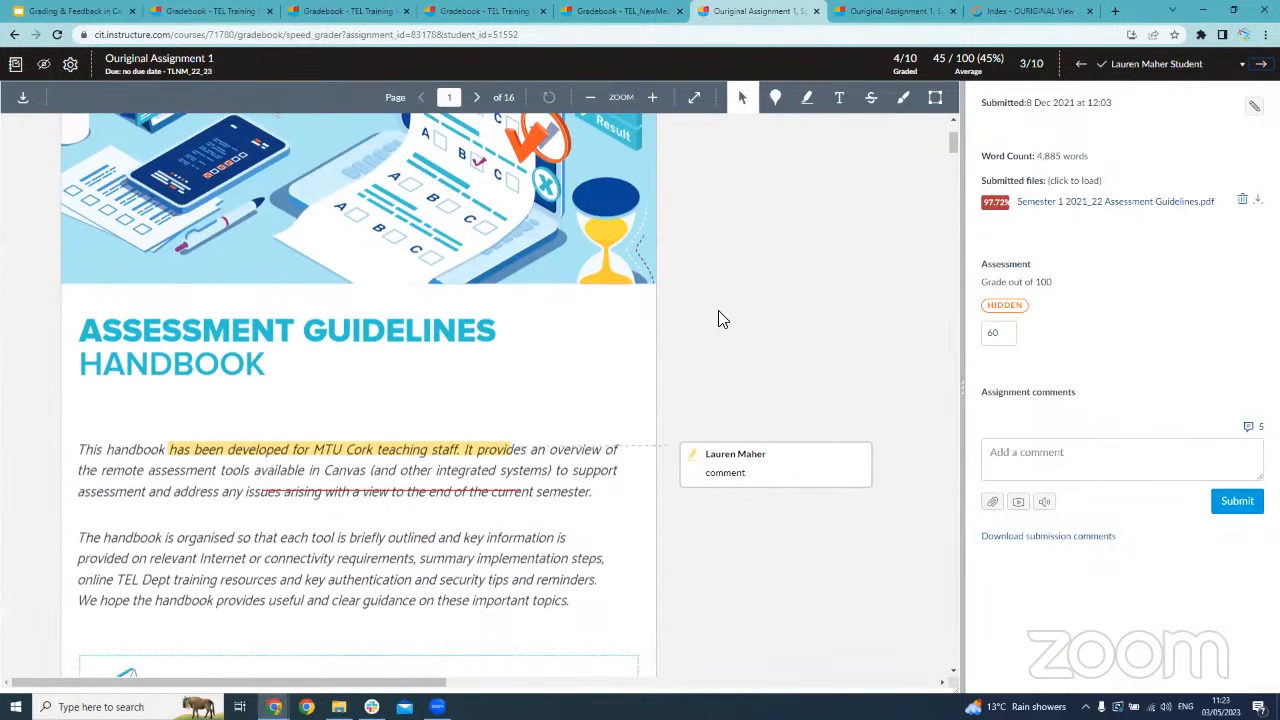
scroll(294, 370, down, 5)
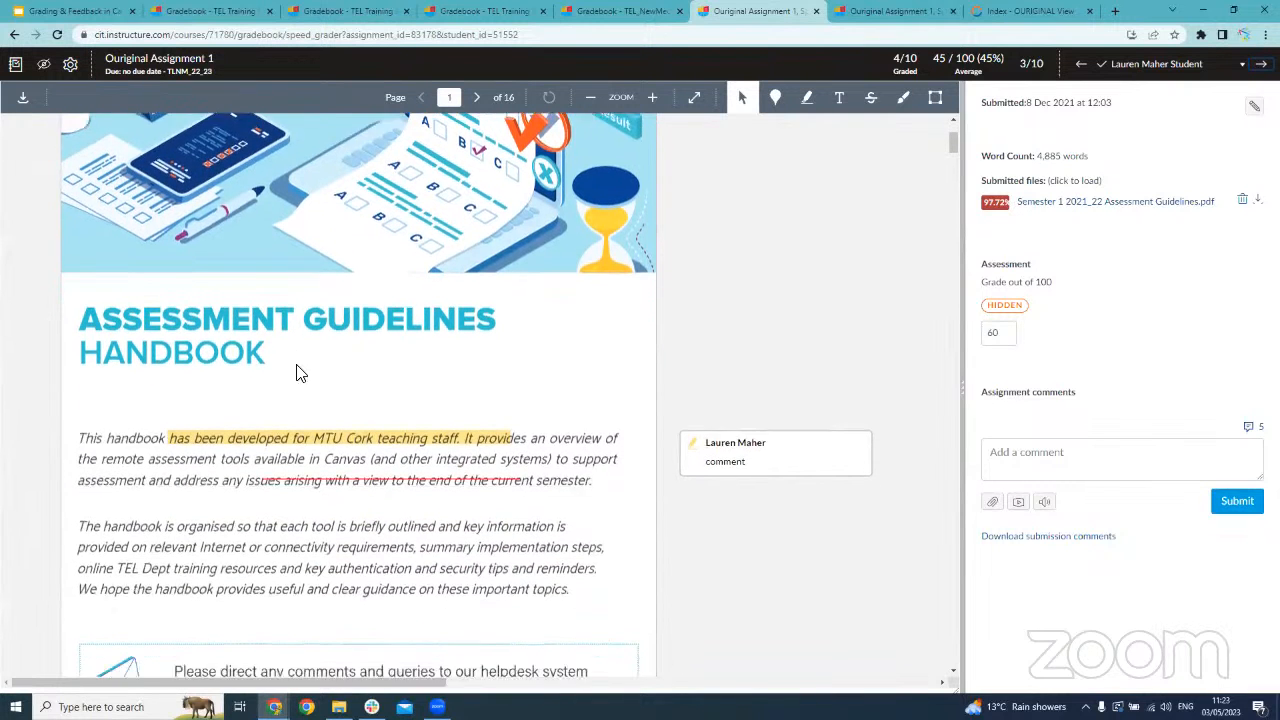
scroll(284, 370, up, 8)
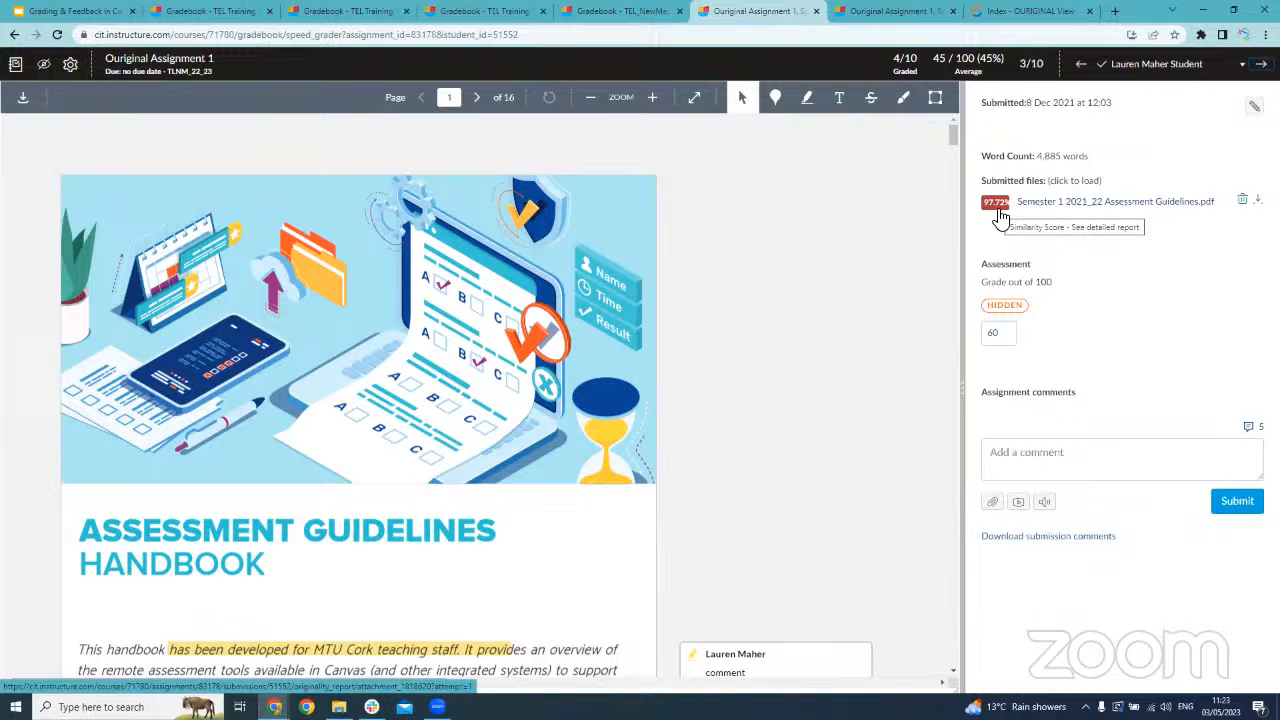
Open the submission's detailed similarity report and look through its findings, sources and document views before returning to the overview
click(998, 204)
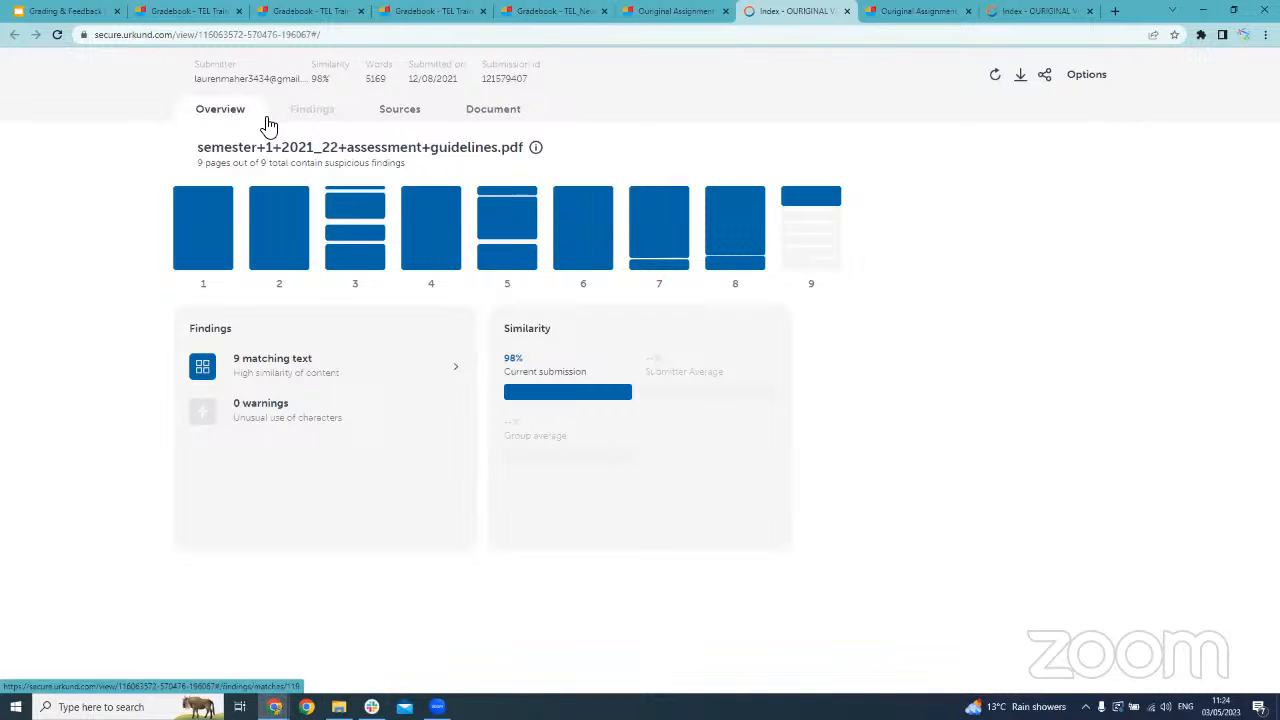
click(320, 114)
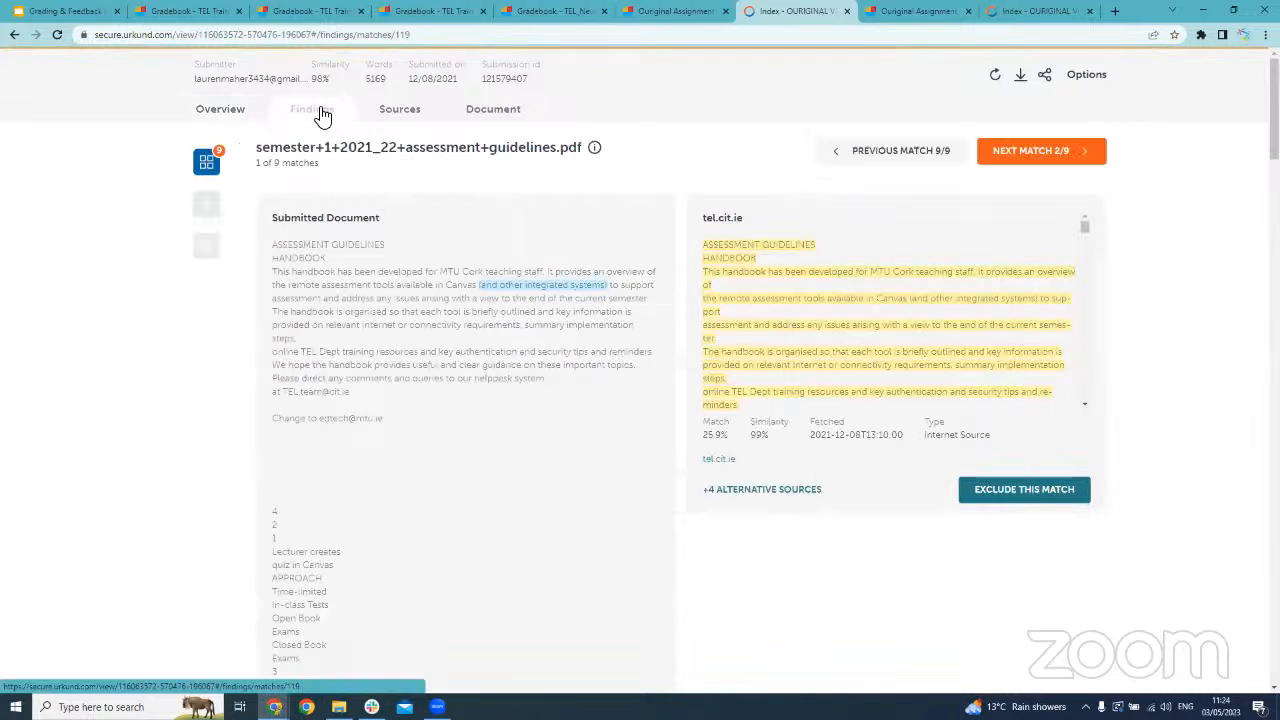
click(430, 115)
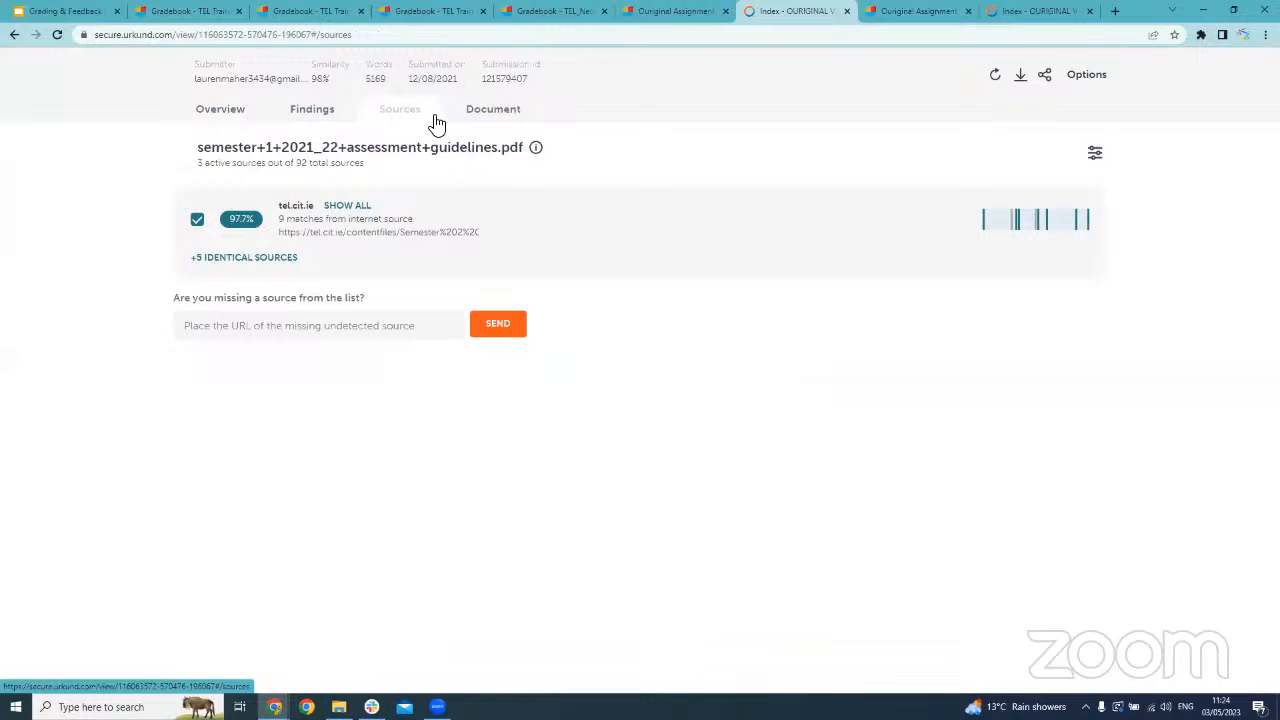
click(470, 121)
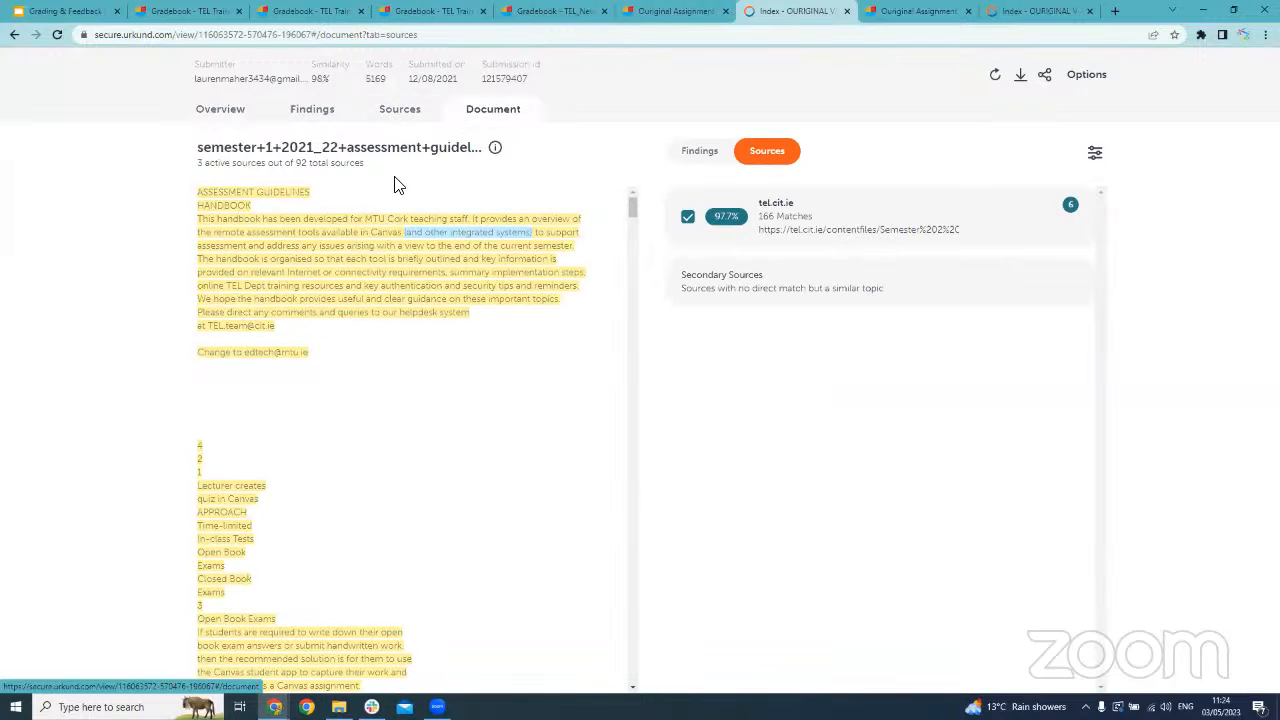
click(240, 114)
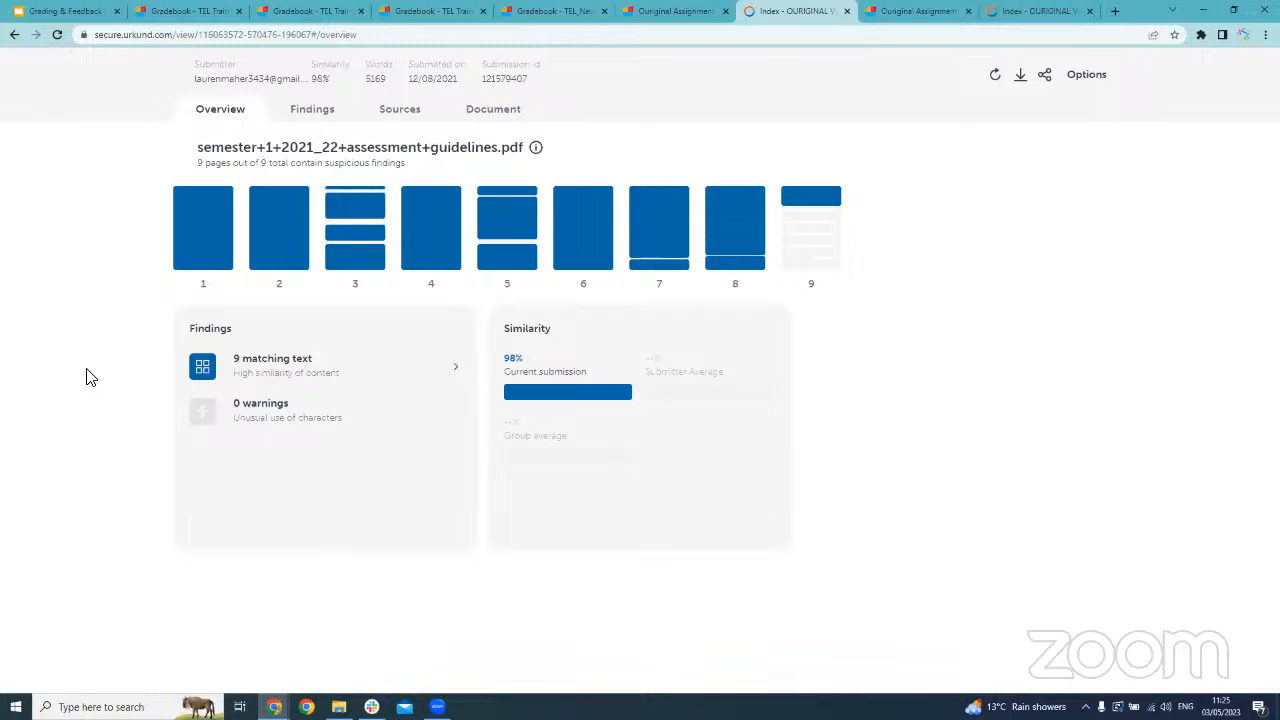
Read through the matching block on page 1 and exclude it from the similarity score
click(204, 225)
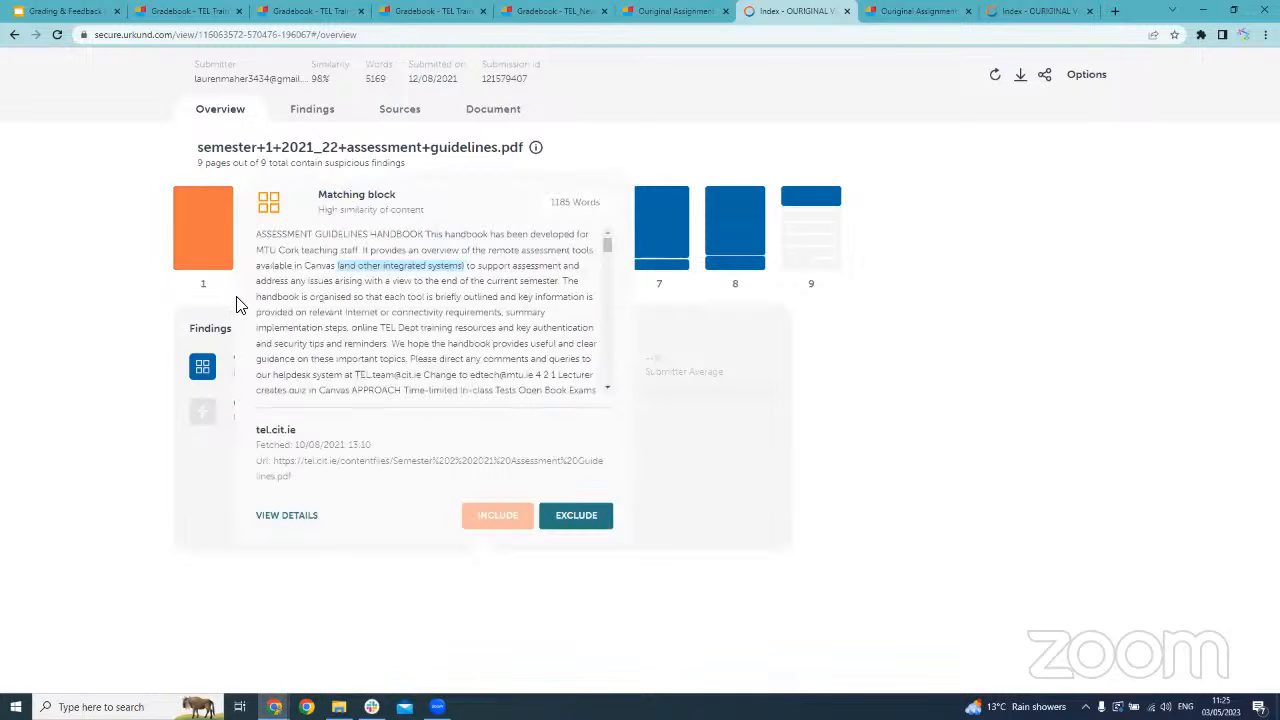
scroll(432, 226, down, 1)
scroll(432, 228, down, 10)
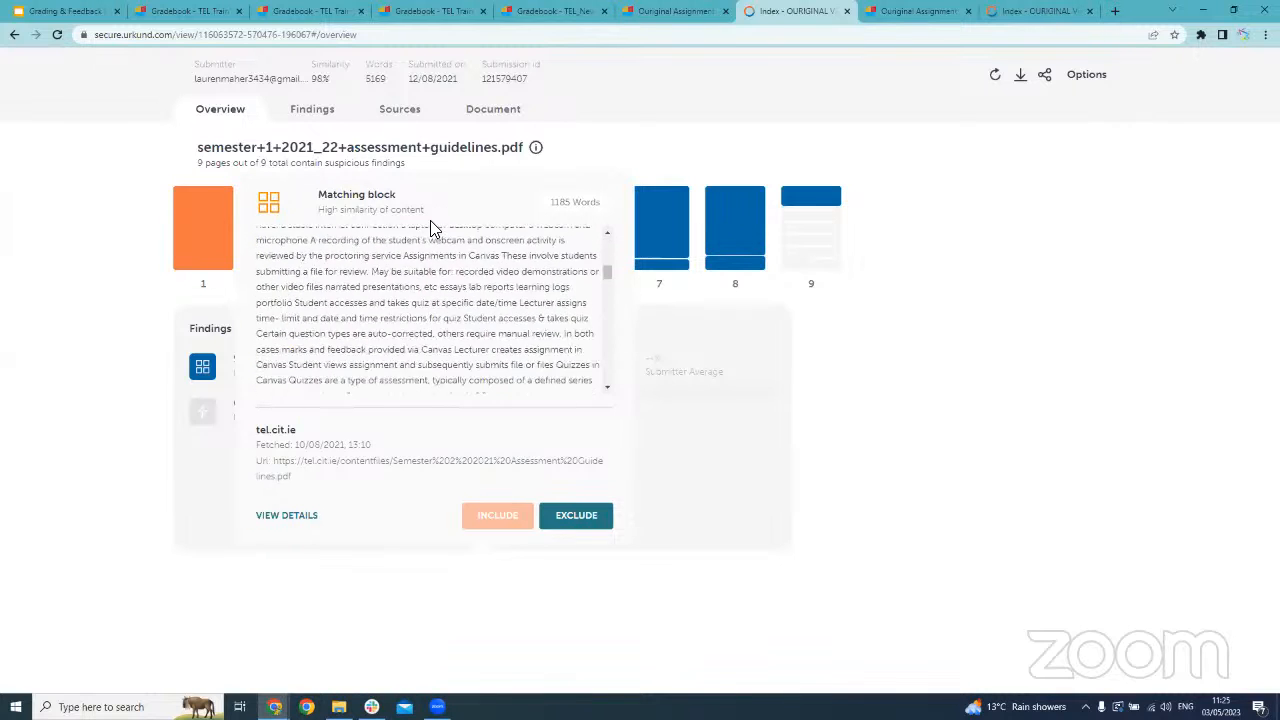
scroll(322, 308, down, 8)
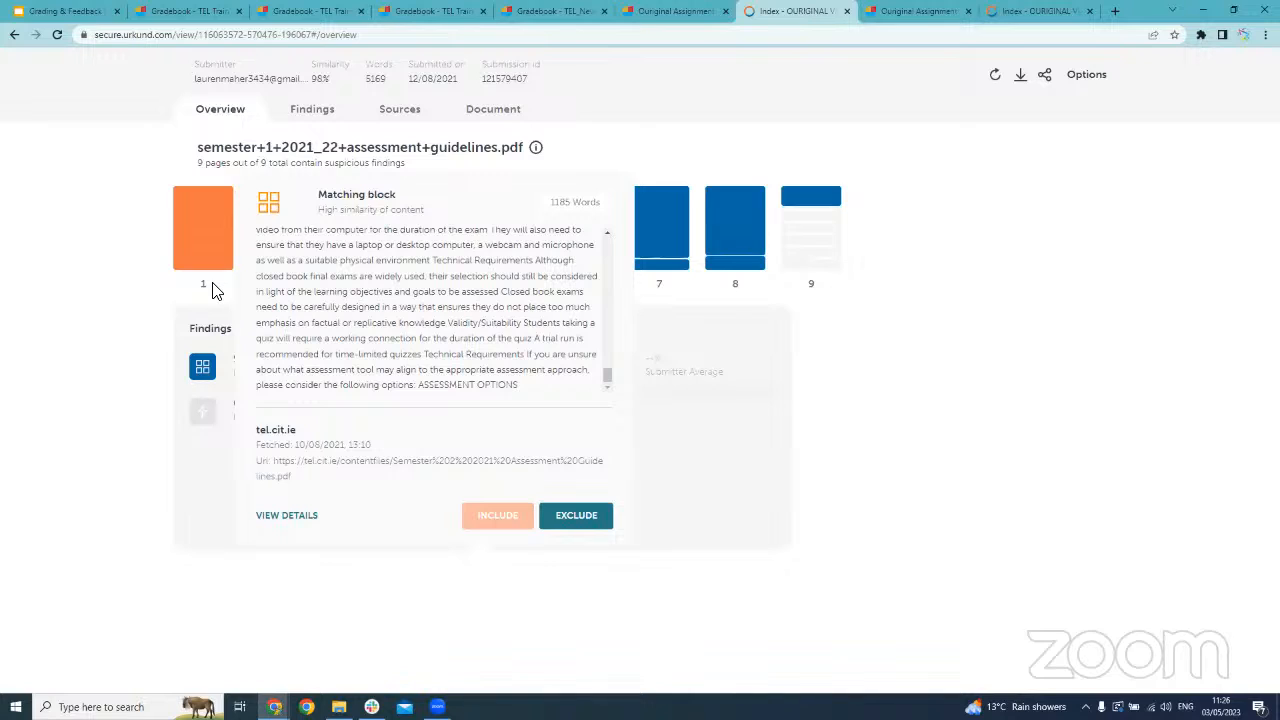
click(575, 517)
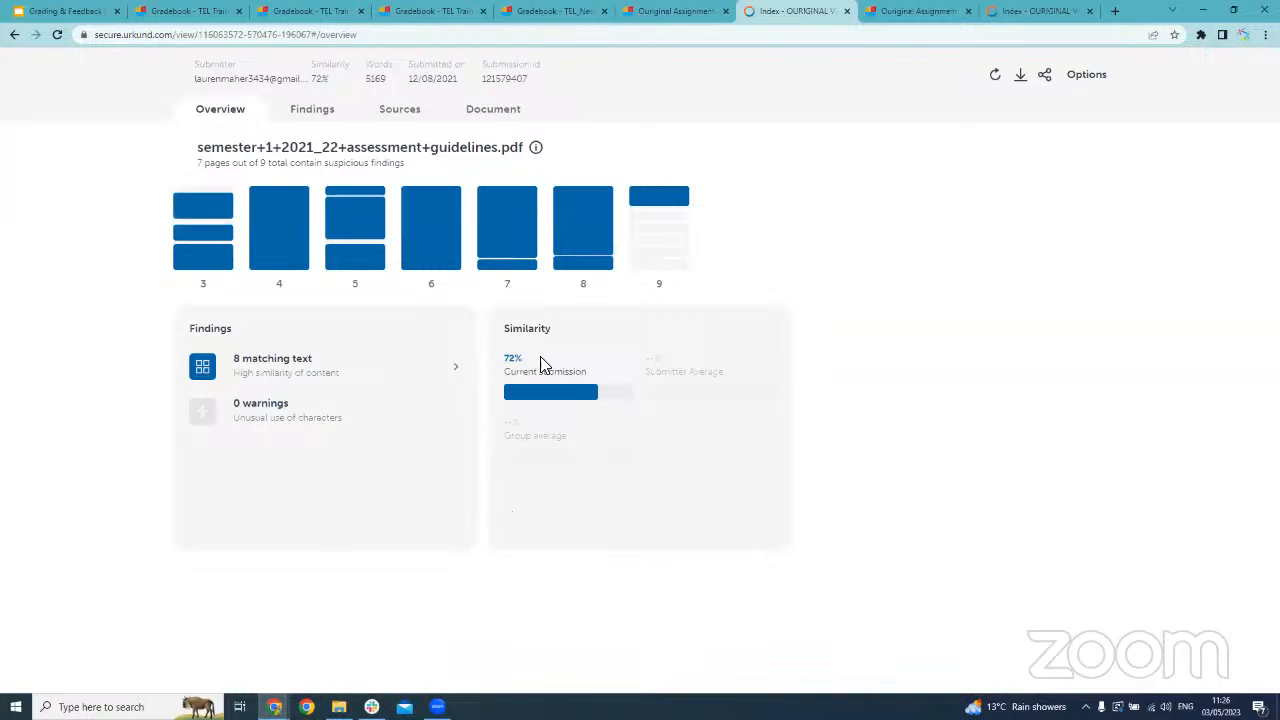
Exclude the short matching block at the start of page 5 from the similarity score
double_click(530, 358)
click(348, 195)
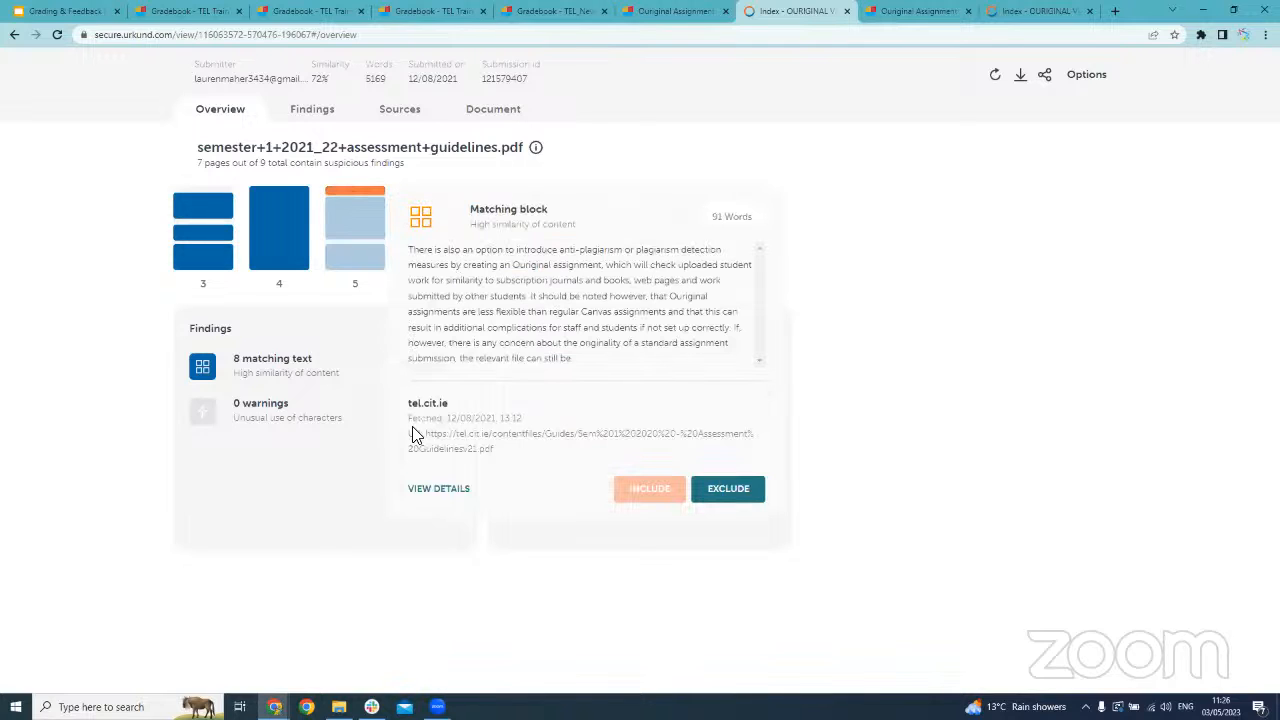
click(716, 490)
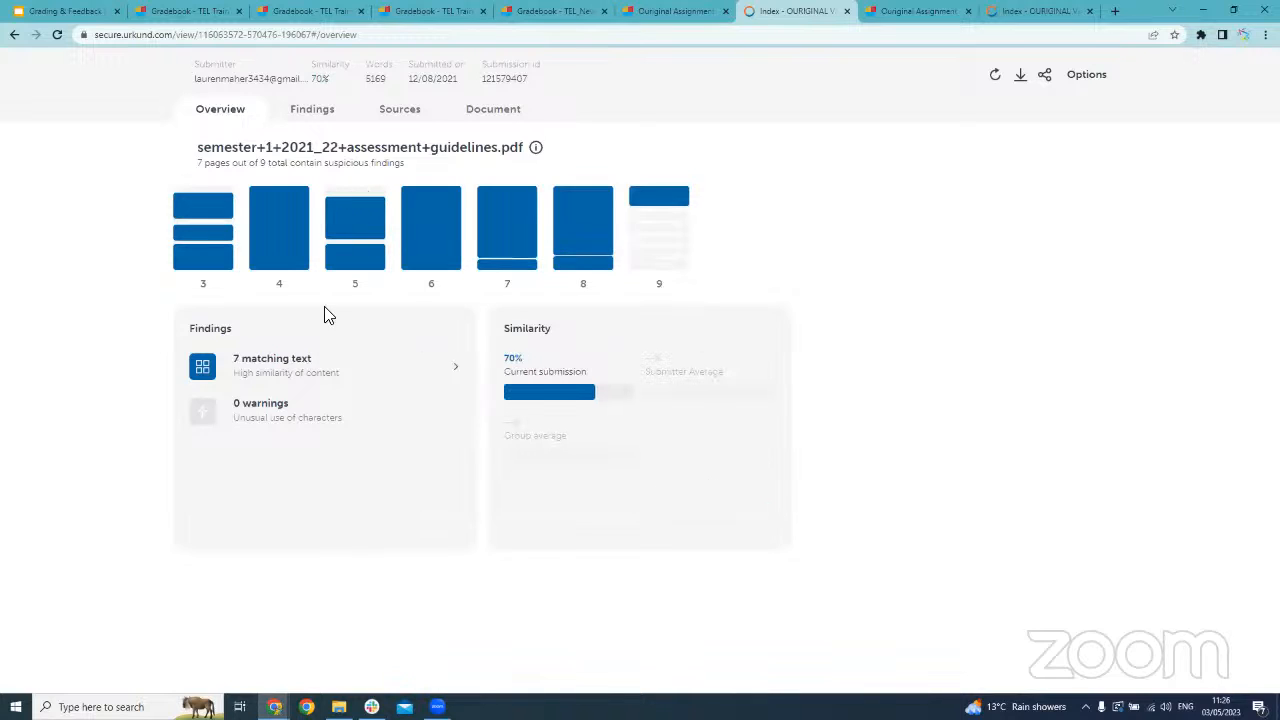
Open the details of the page 4 matching block and compare the submitted text with the tel.cit.ie source
click(285, 215)
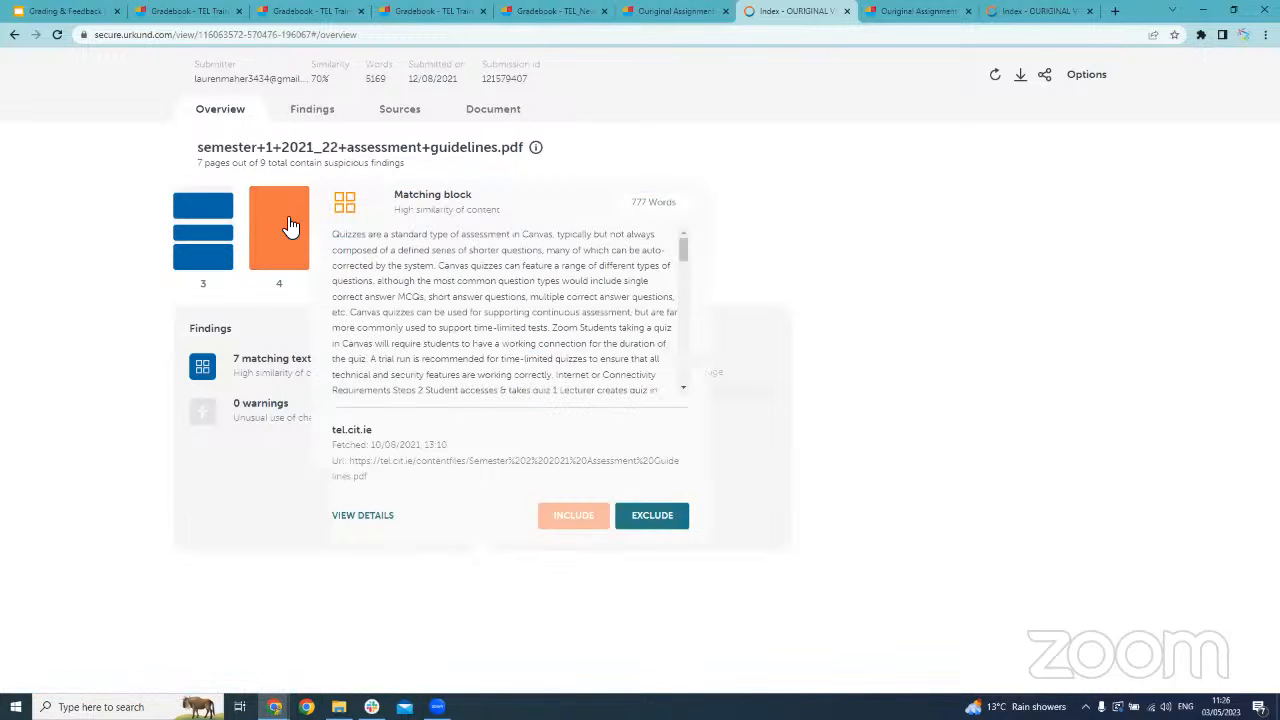
click(372, 516)
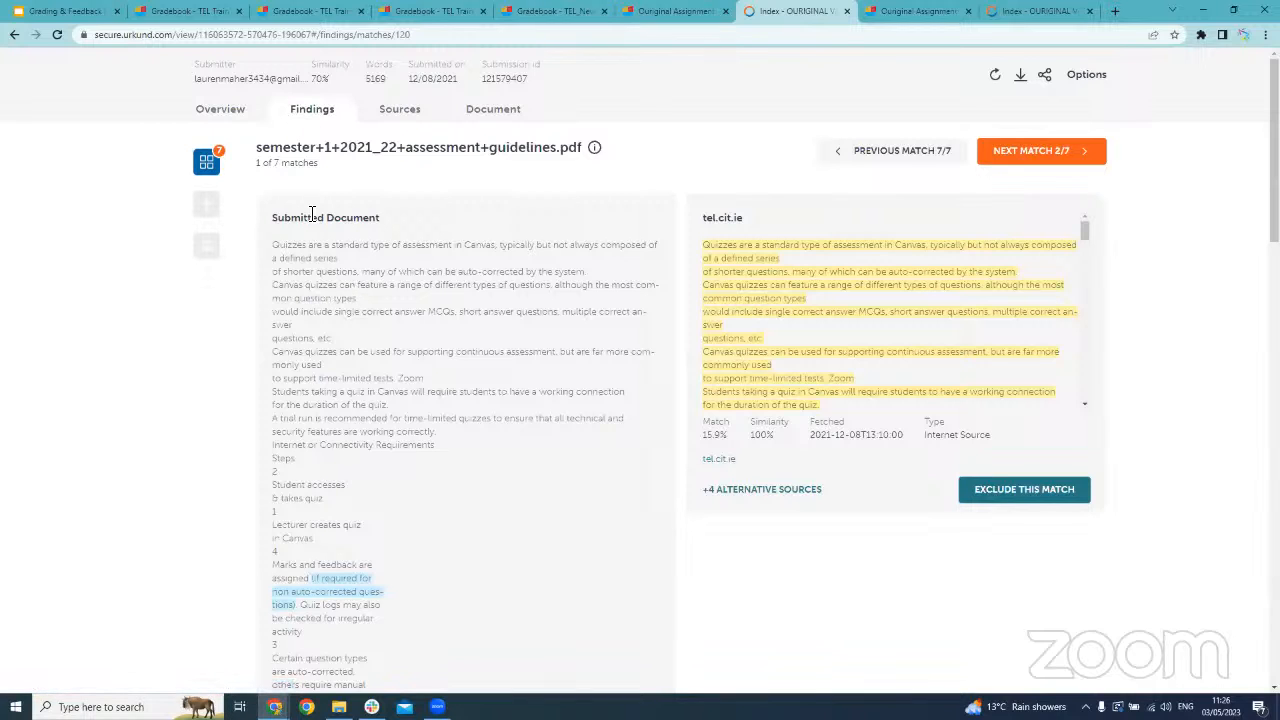
scroll(297, 219, down, 1)
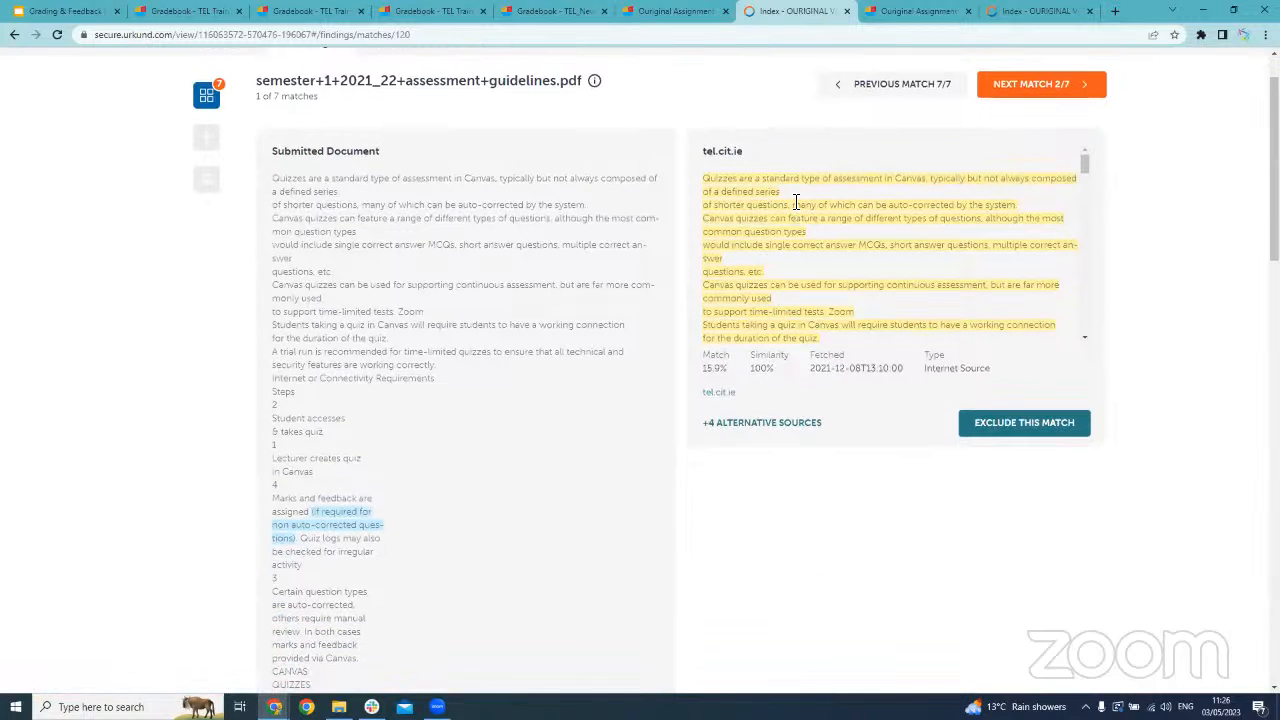
scroll(795, 203, down, 2)
scroll(788, 185, up, 2)
scroll(762, 276, down, 3)
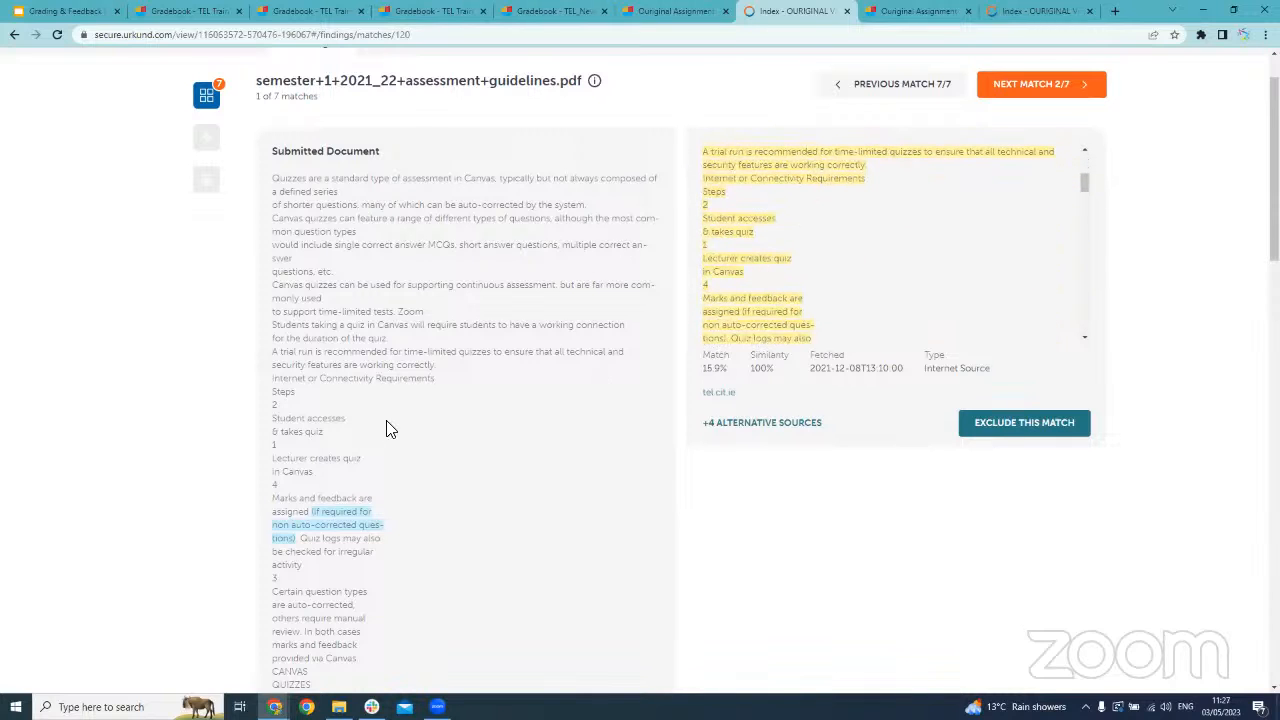
Highlight the "Marks and feedback are assigned" passage in the submitted document and locate the same passage in the source text
scroll(562, 301, down, 2)
scroll(562, 301, up, 2)
drag(263, 489, 368, 572)
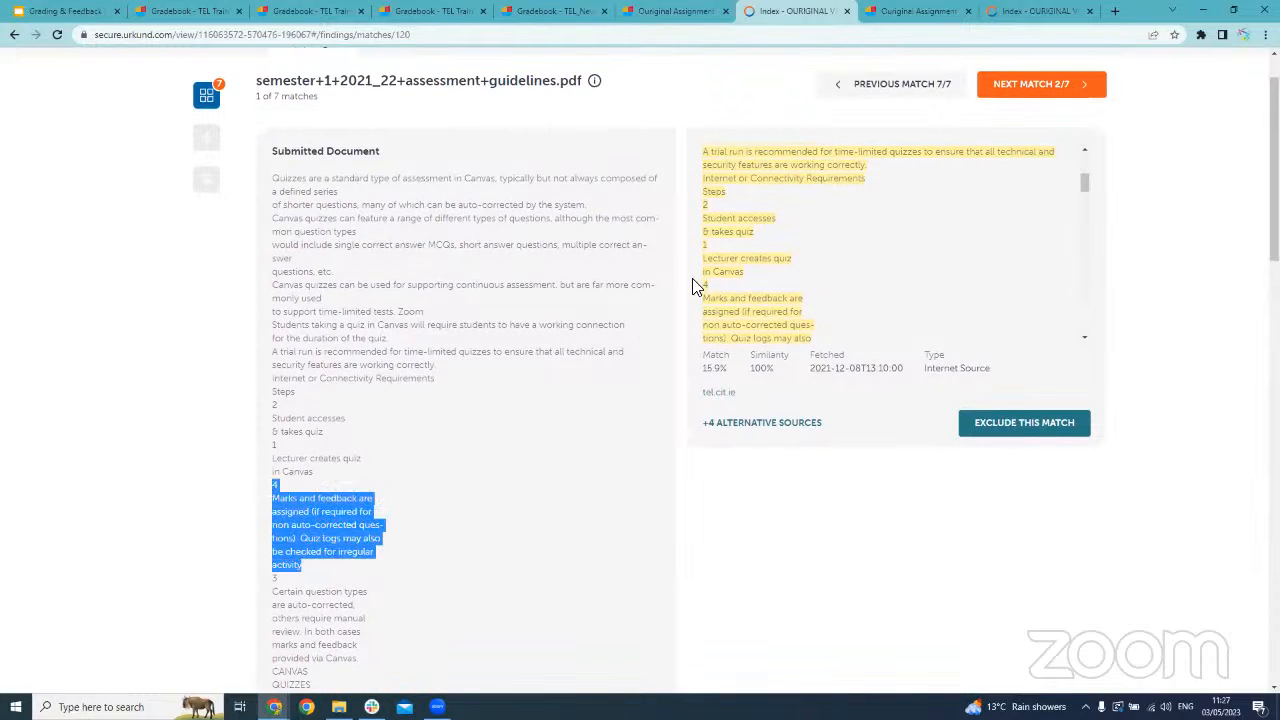
drag(740, 299, 778, 246)
scroll(782, 238, up, 9)
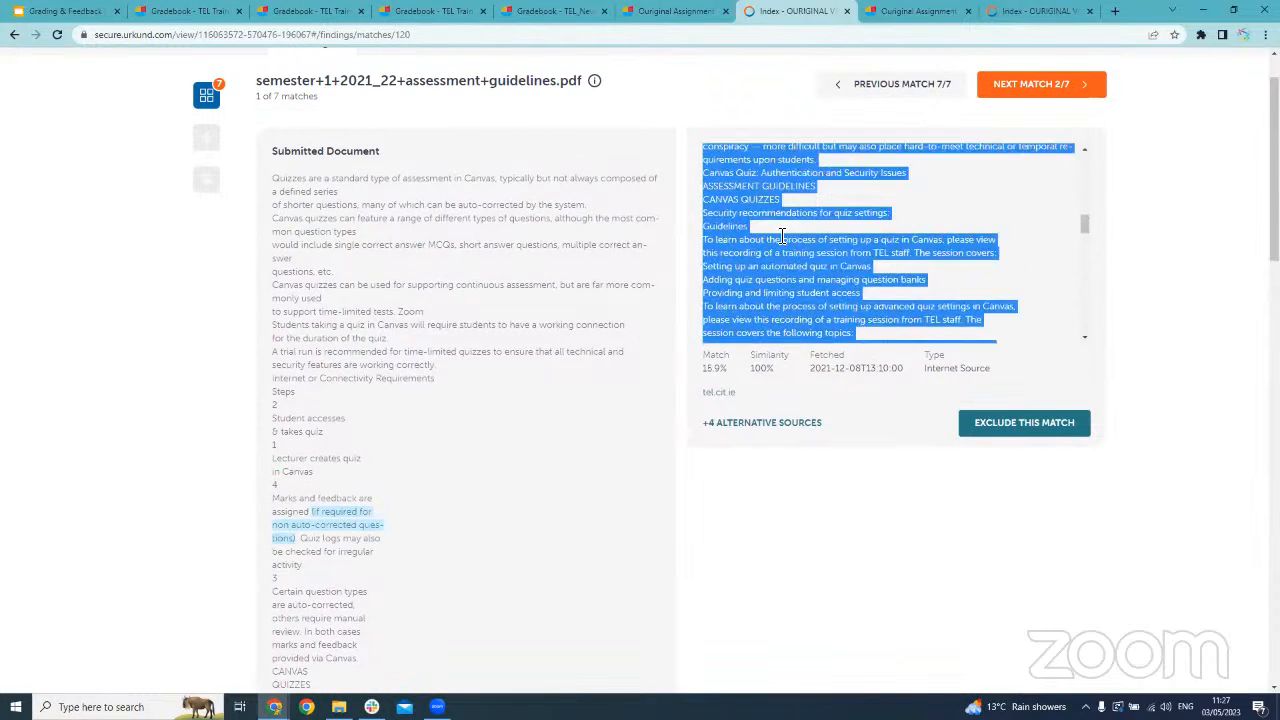
scroll(782, 238, up, 8)
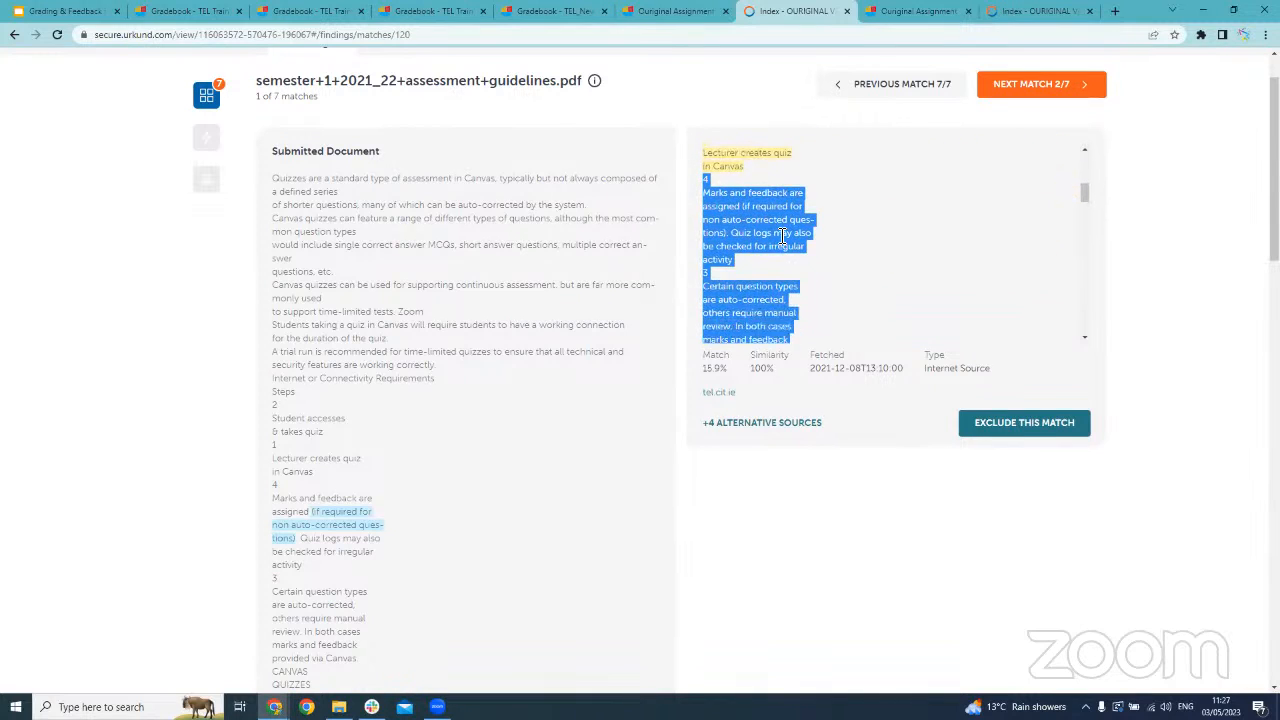
scroll(754, 265, down, 1)
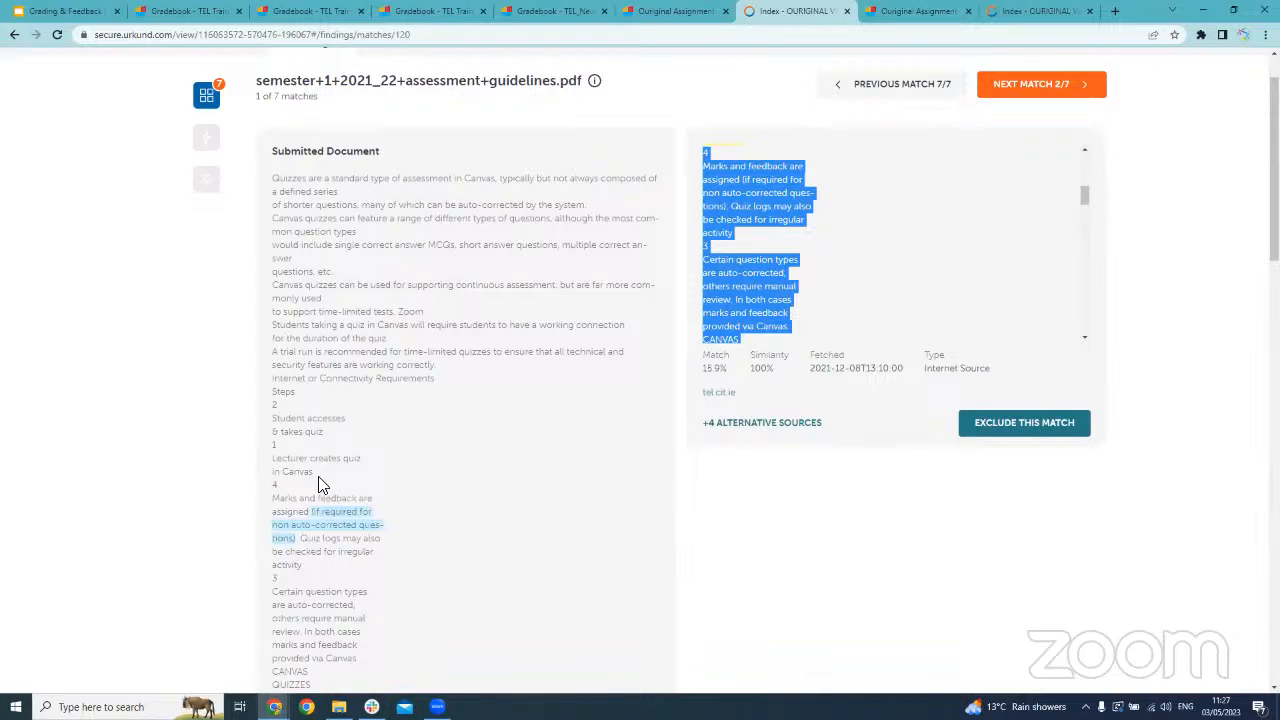
Look through the rest of the match's submitted text for the highlighted differences, then return to its beginning
scroll(360, 475, up, 1)
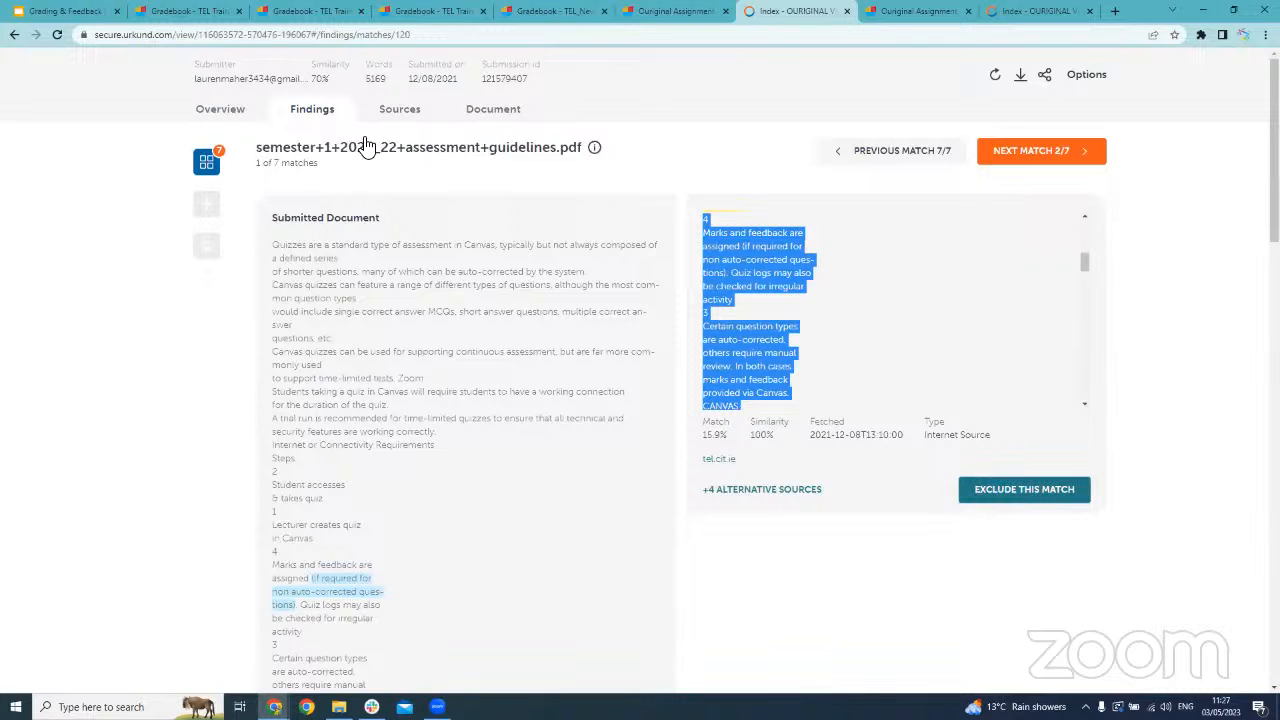
scroll(455, 387, down, 5)
scroll(446, 386, down, 3)
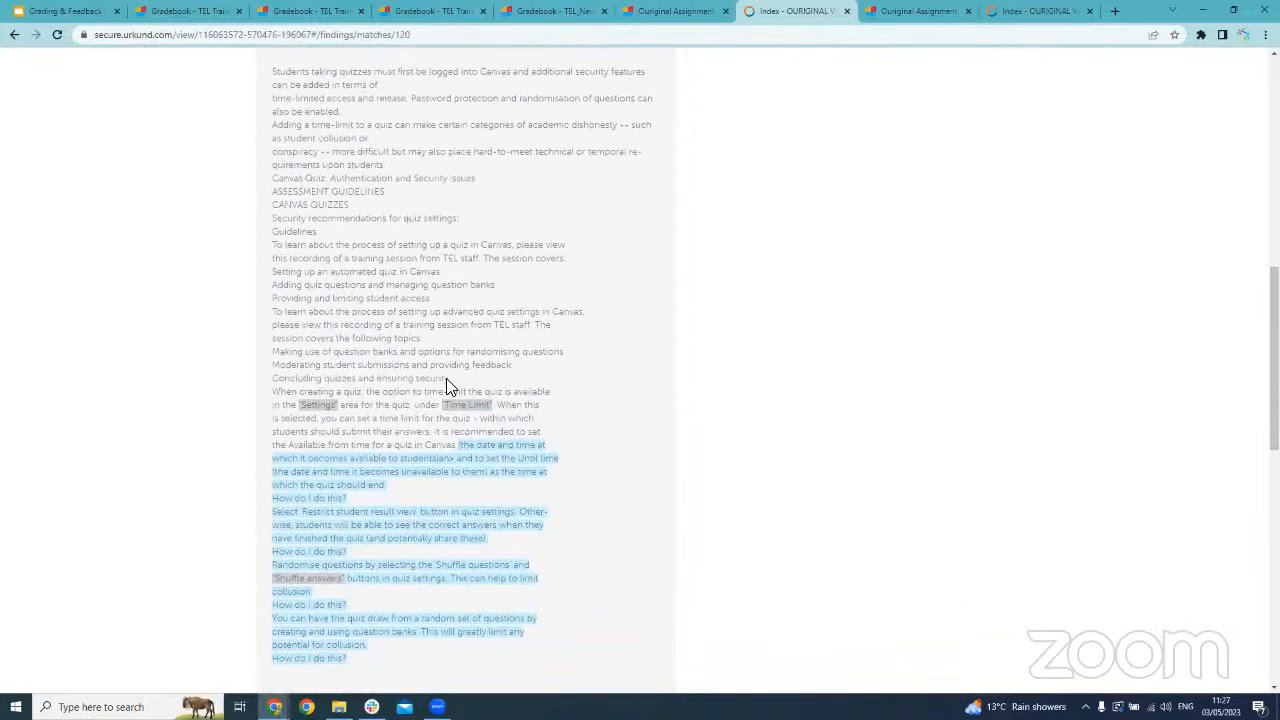
scroll(446, 384, up, 8)
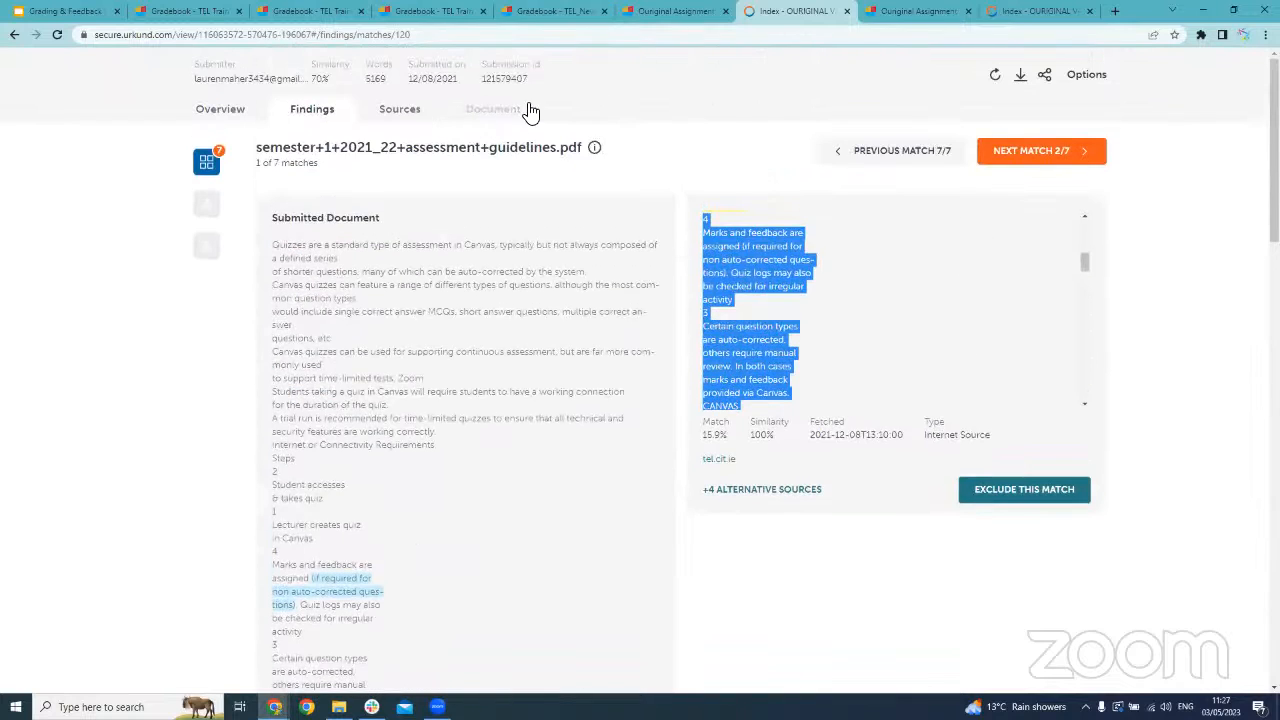
Show all of the report's sources, including the identical ones, and deactivate the 76.9% and 97.7% tel.cit.ie sources
click(429, 112)
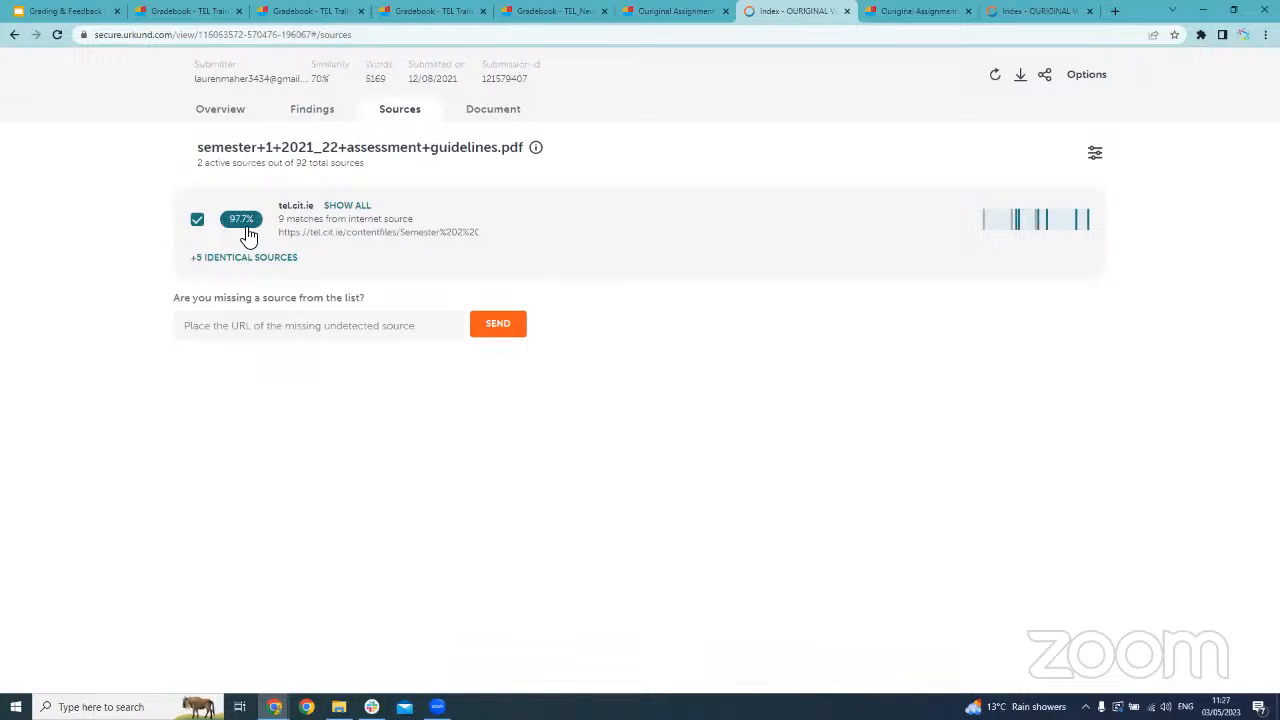
click(354, 206)
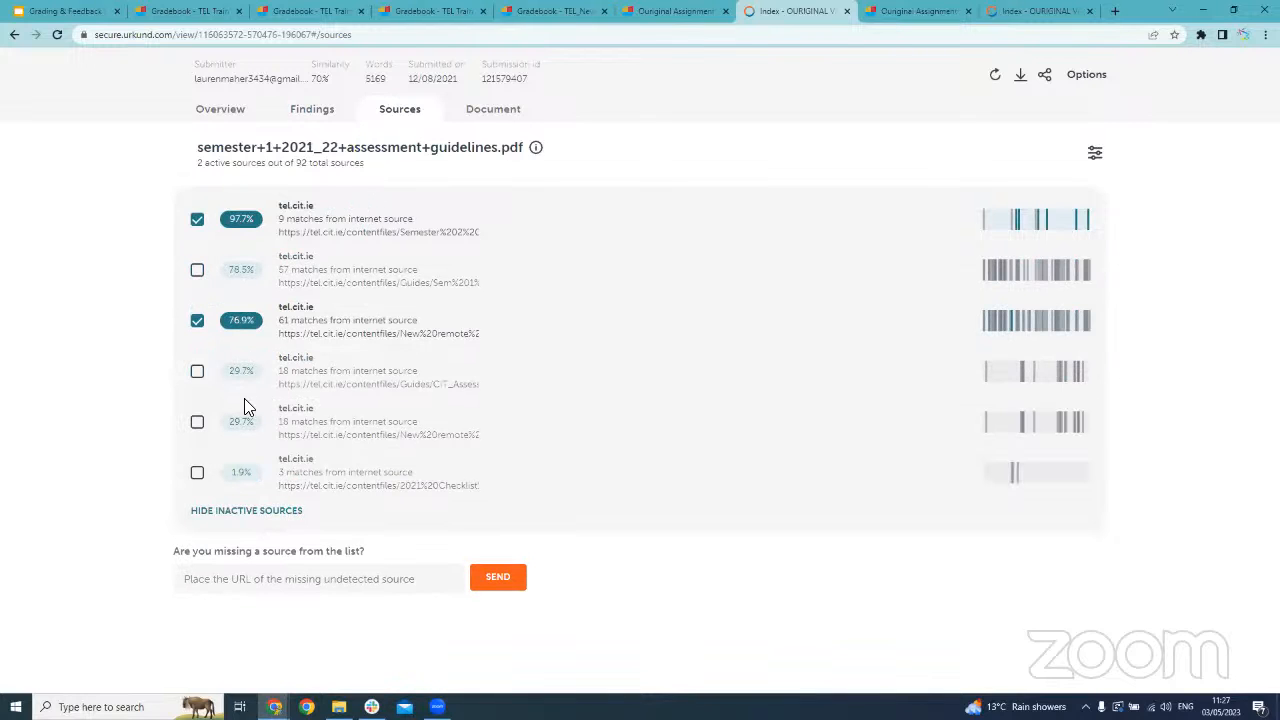
click(198, 324)
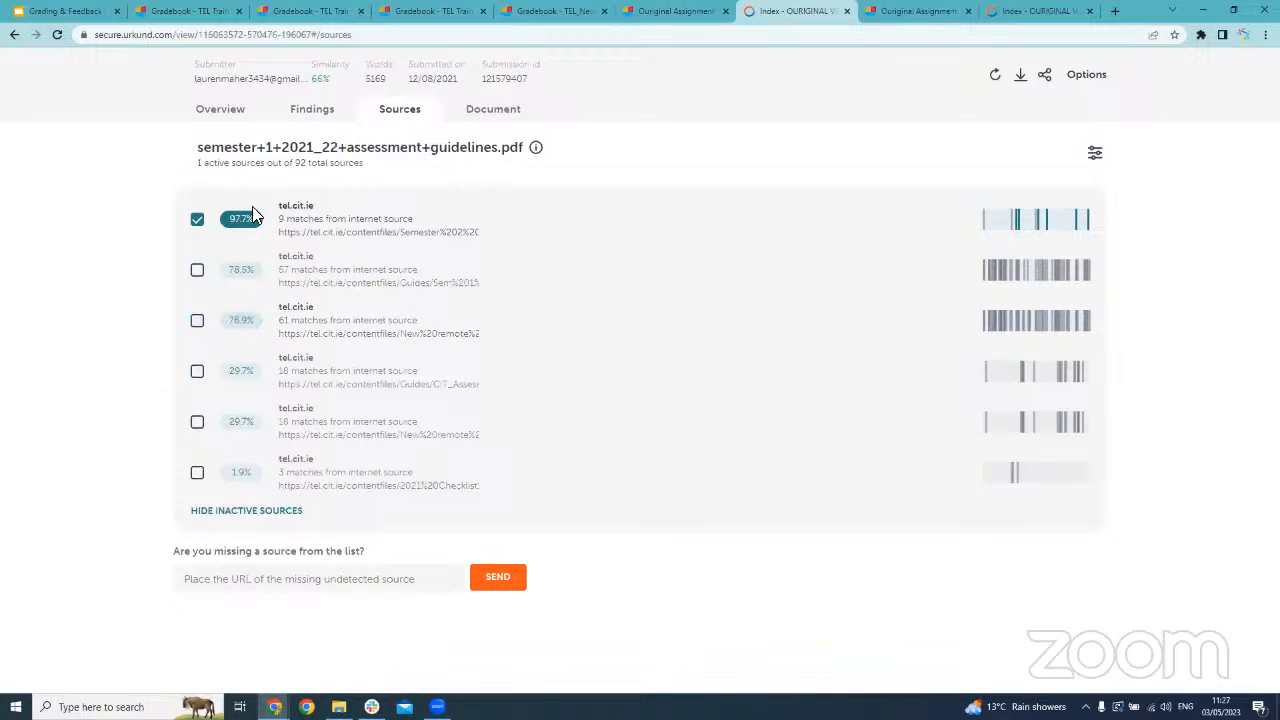
click(198, 222)
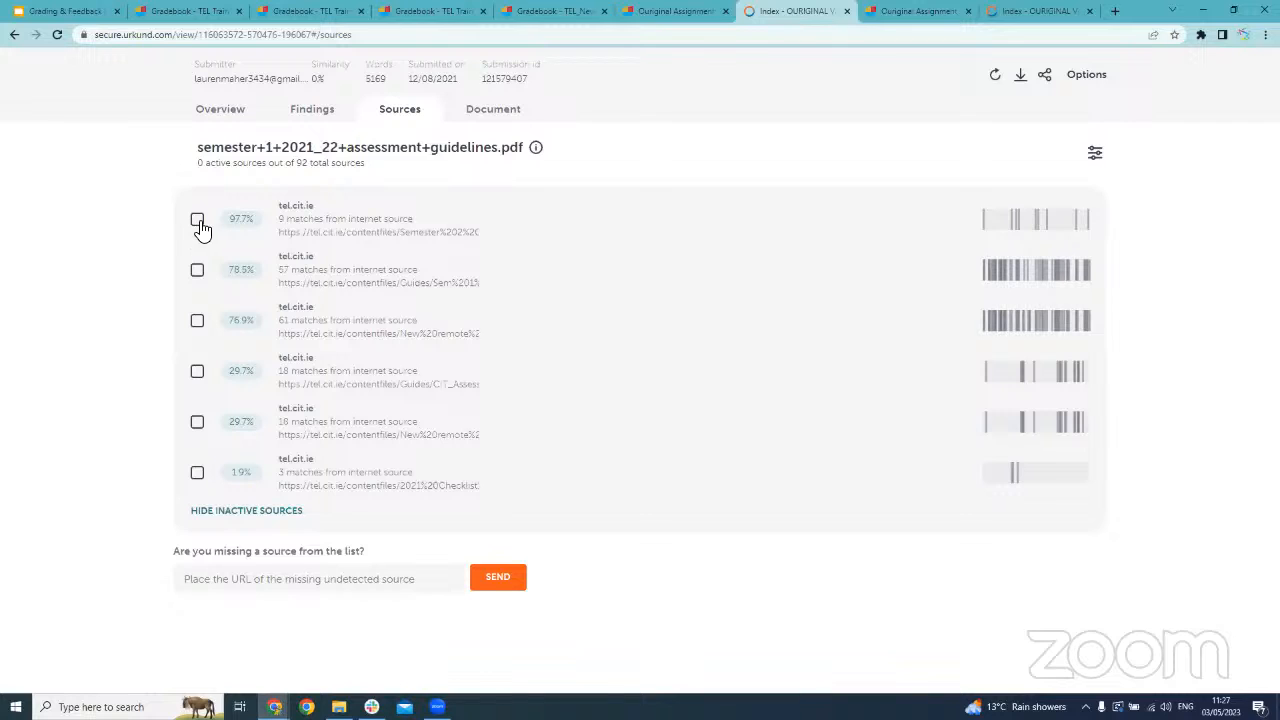
Activate the 78.5%, 76.9%, both 29.7% and the 1.9% tel.cit.ie sources, leaving the 97.7% source inactive
click(197, 271)
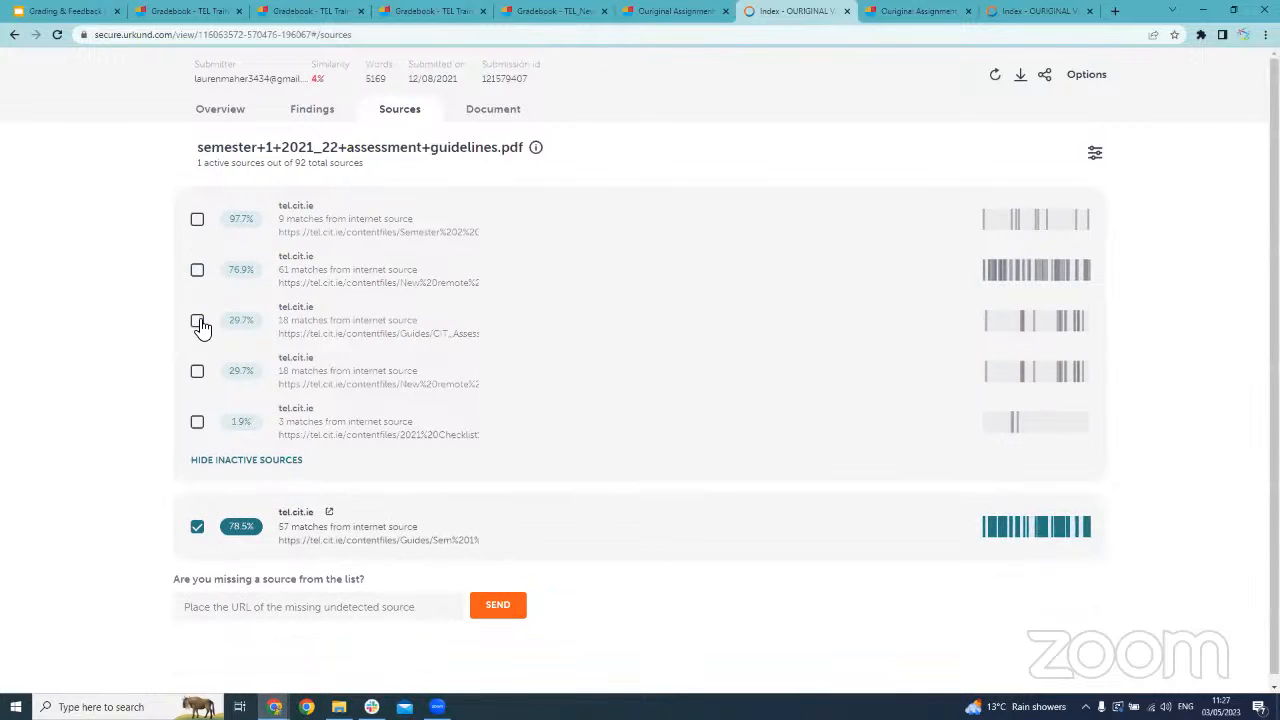
click(198, 322)
click(197, 272)
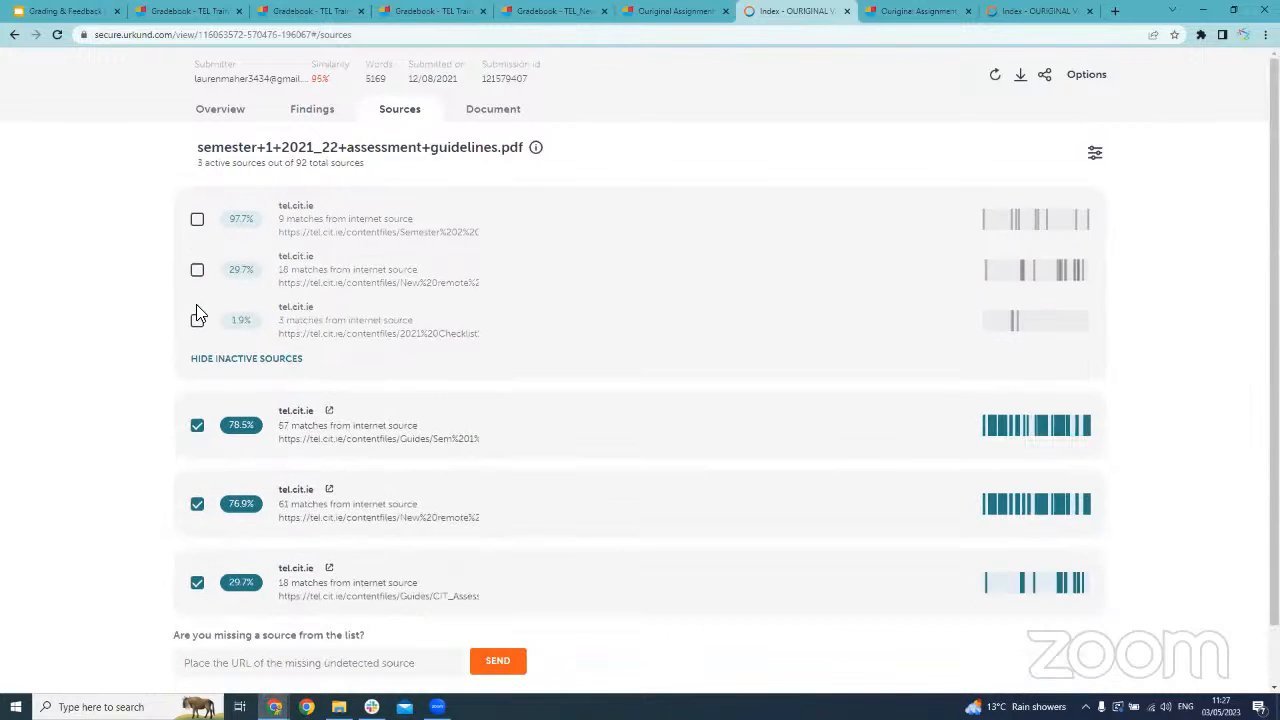
click(198, 272)
click(197, 273)
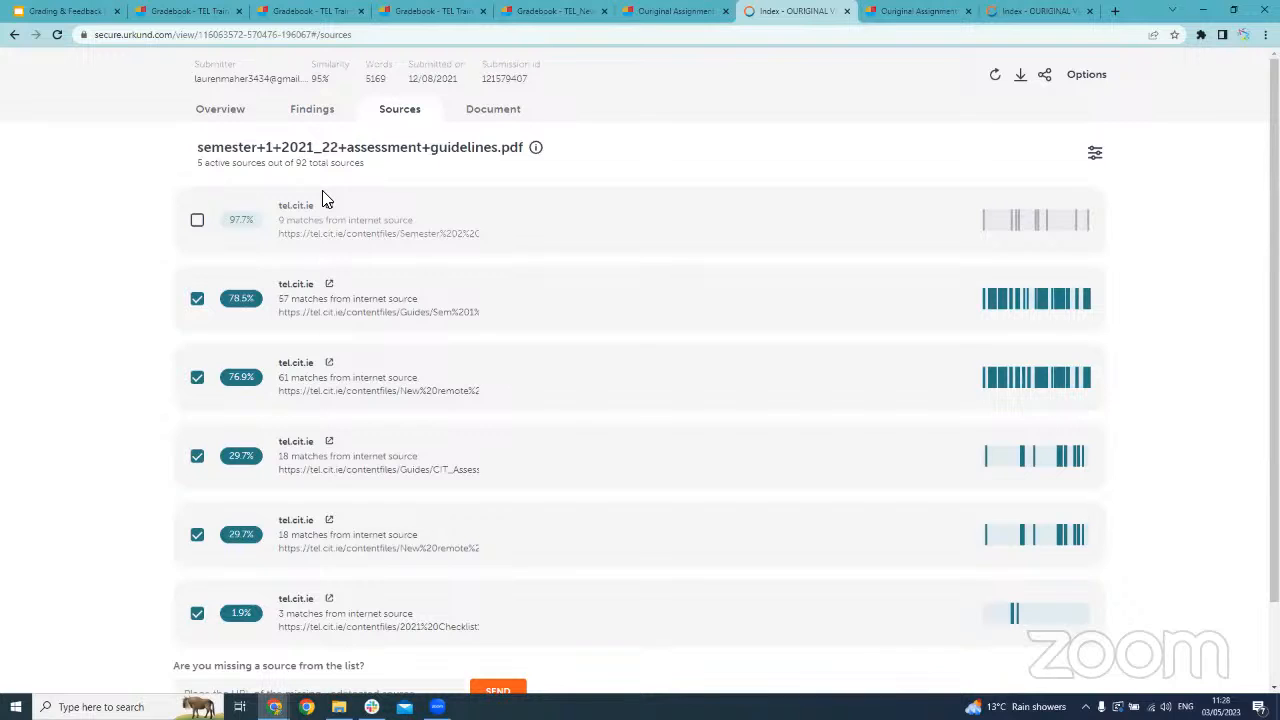
Review the highlighted matches in the full document alongside its sources and deactivate the second 29.7% tel.cit.ie source
click(515, 120)
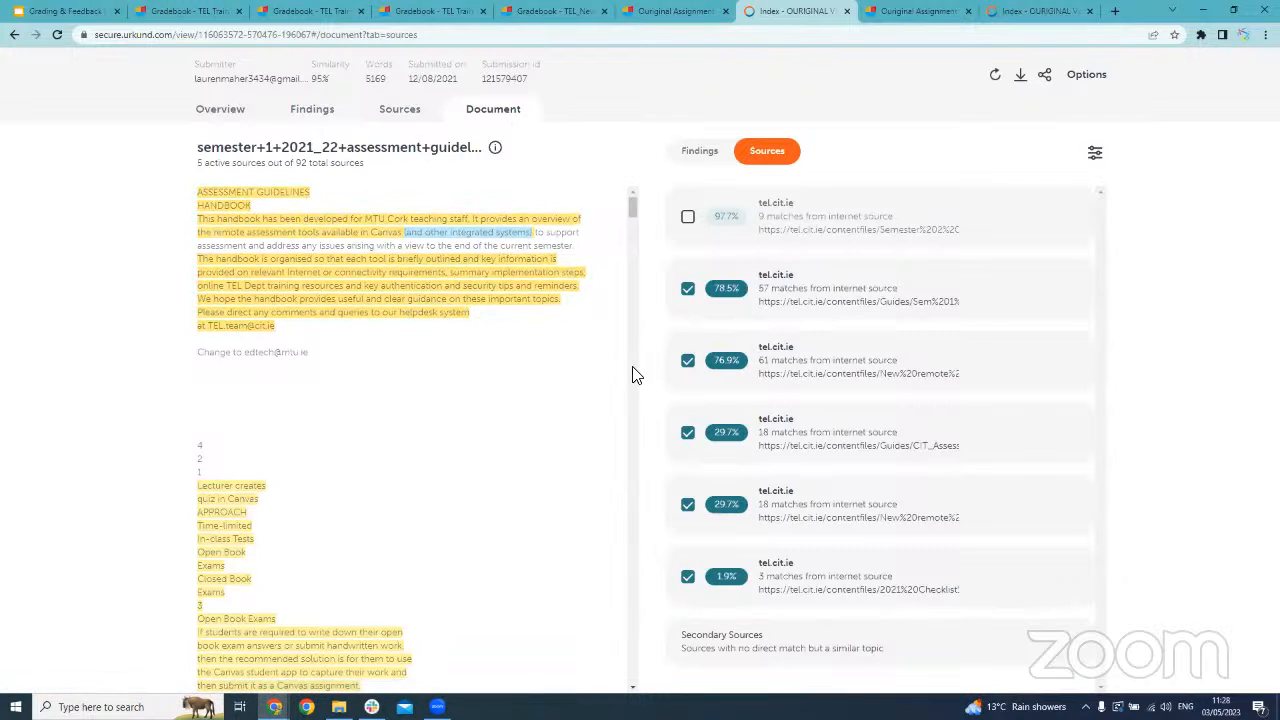
scroll(416, 314, down, 10)
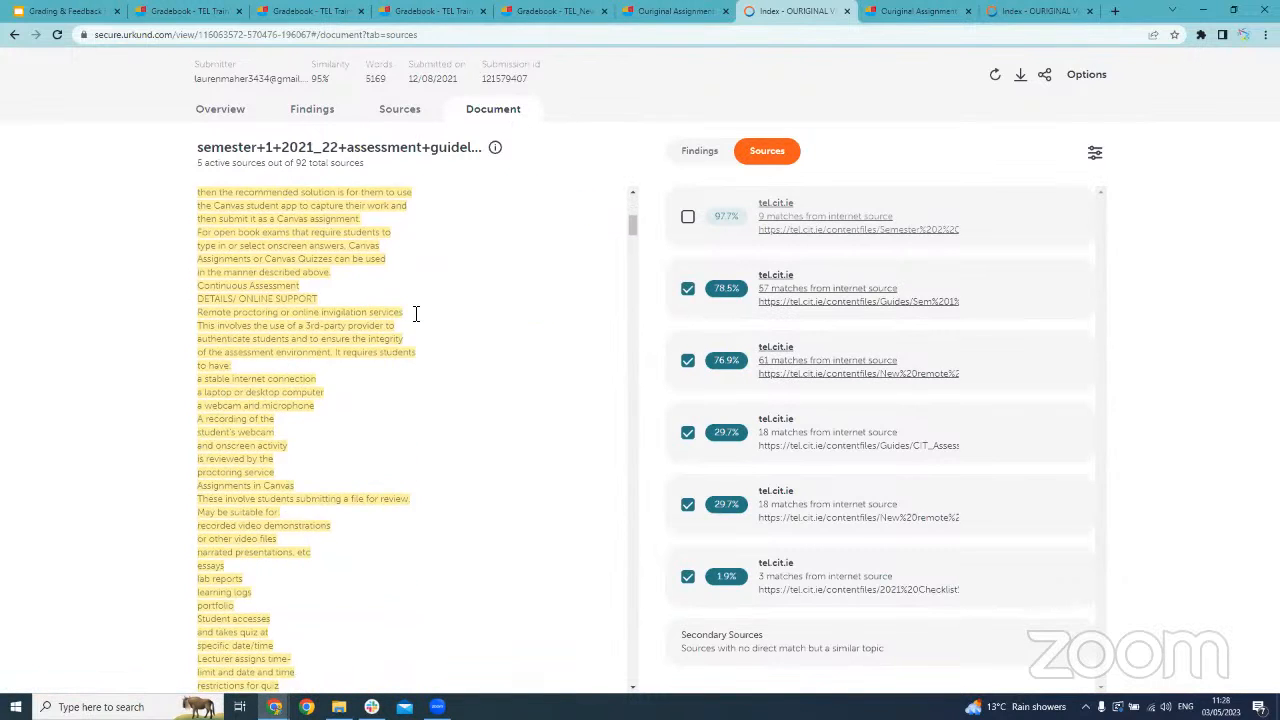
scroll(416, 314, up, 5)
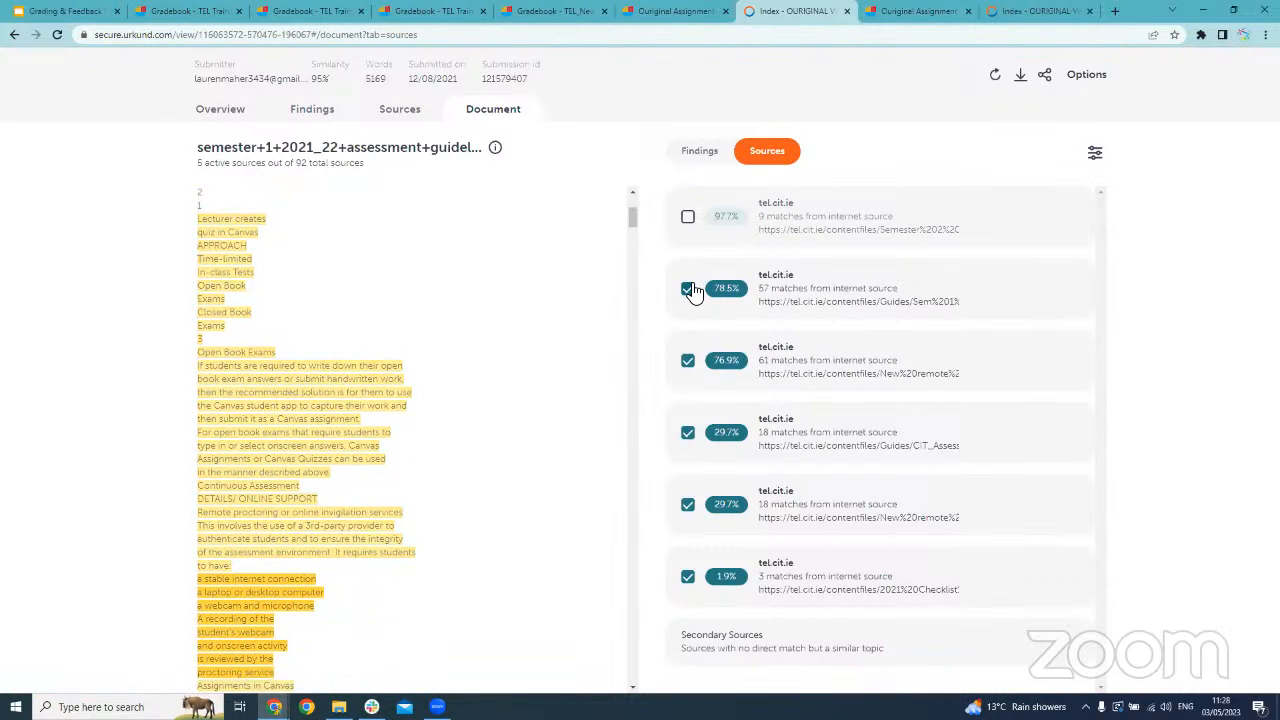
click(687, 504)
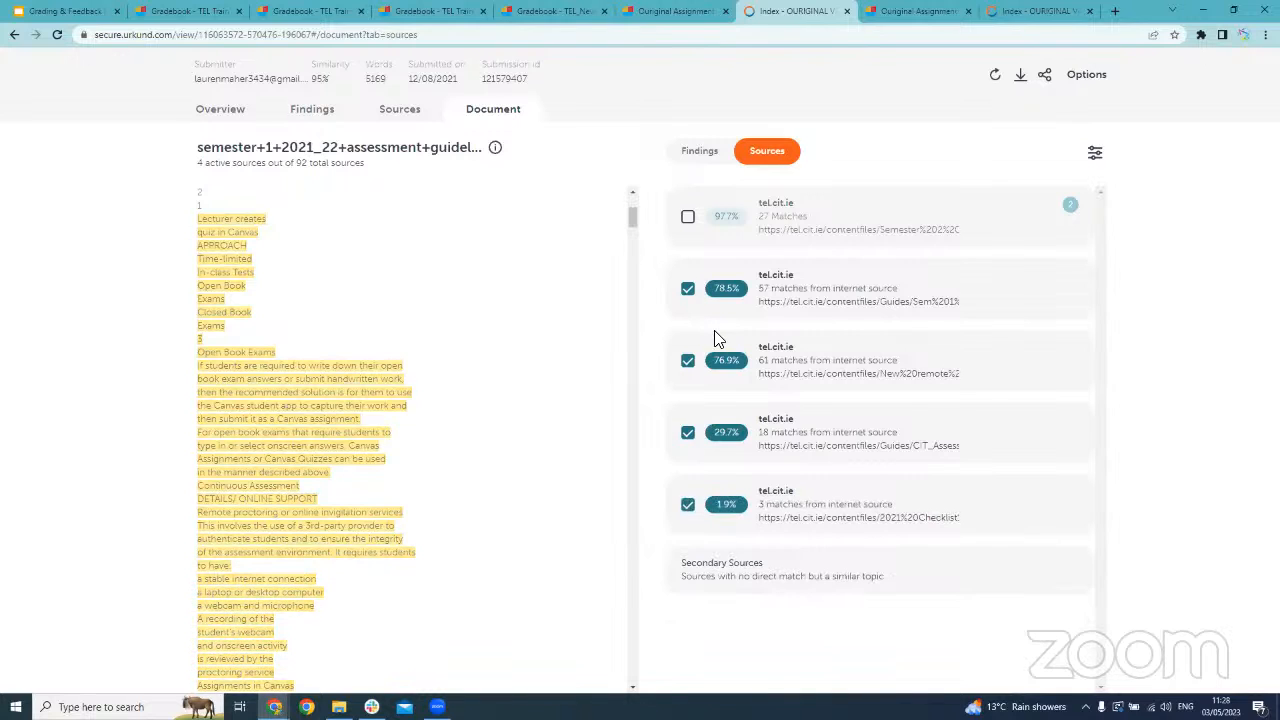
Return to the report overview and exclude the large matching block on page 2 from the similarity score
click(226, 112)
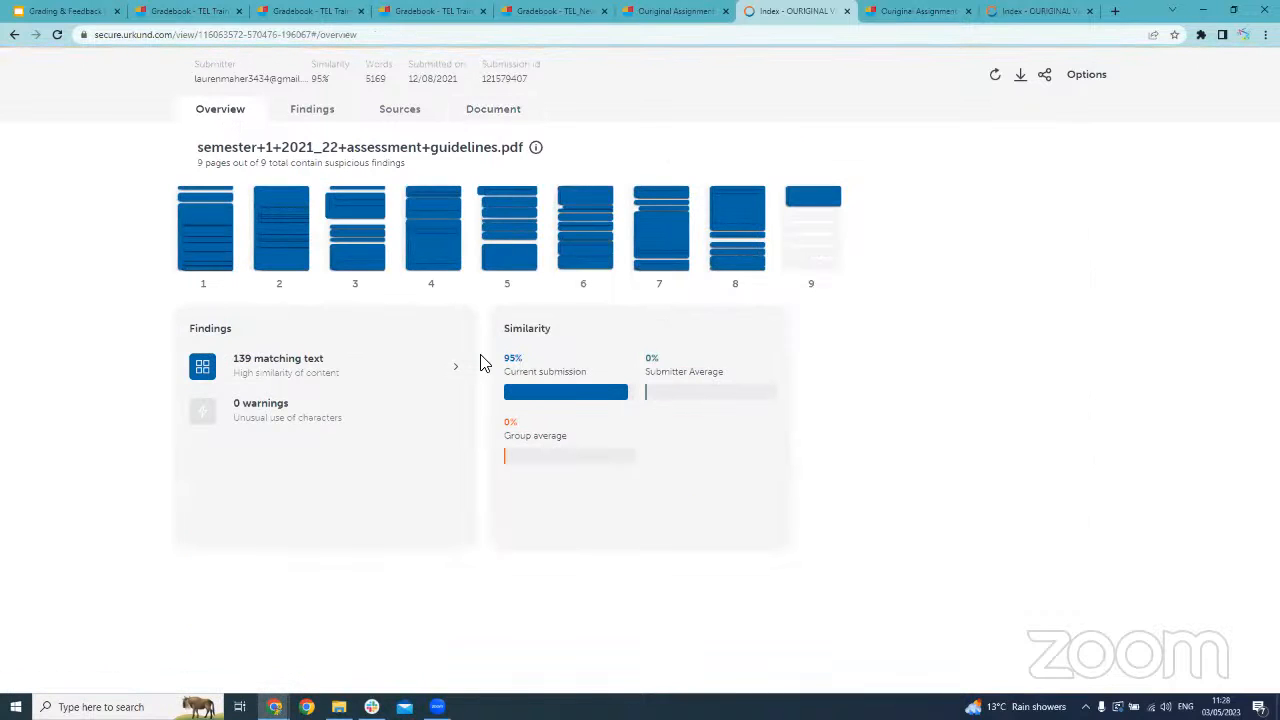
click(280, 272)
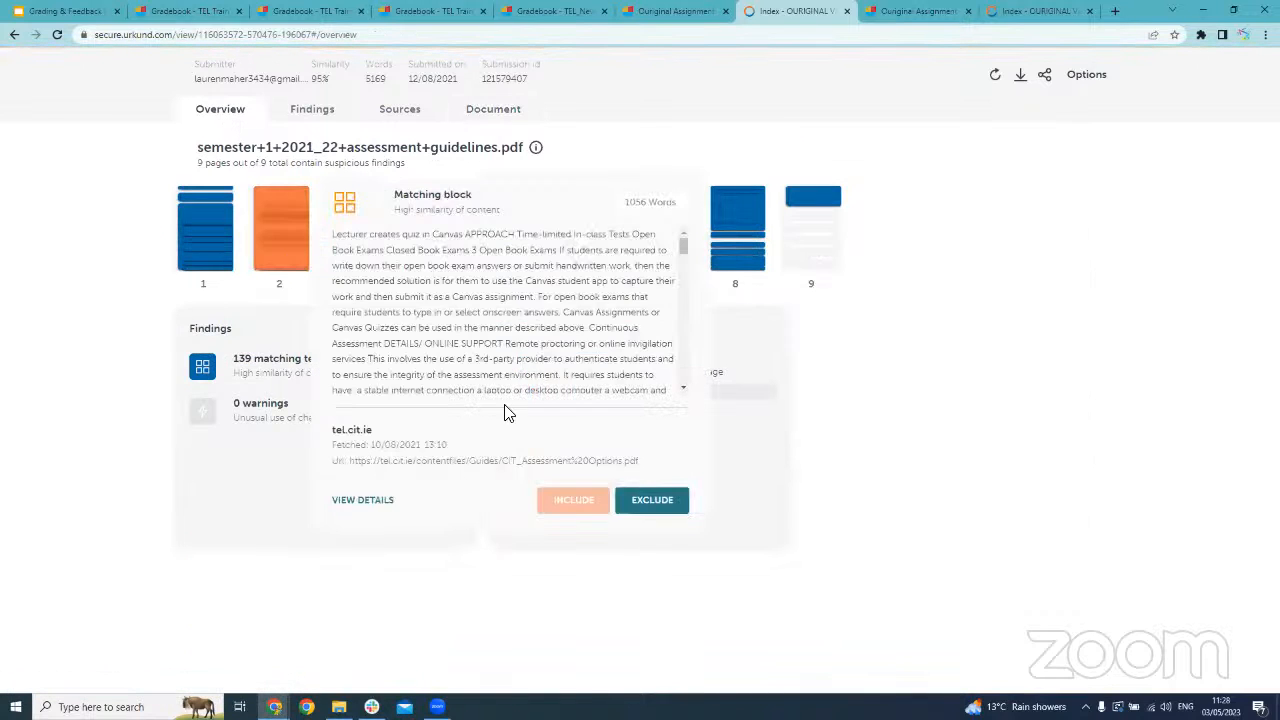
click(630, 496)
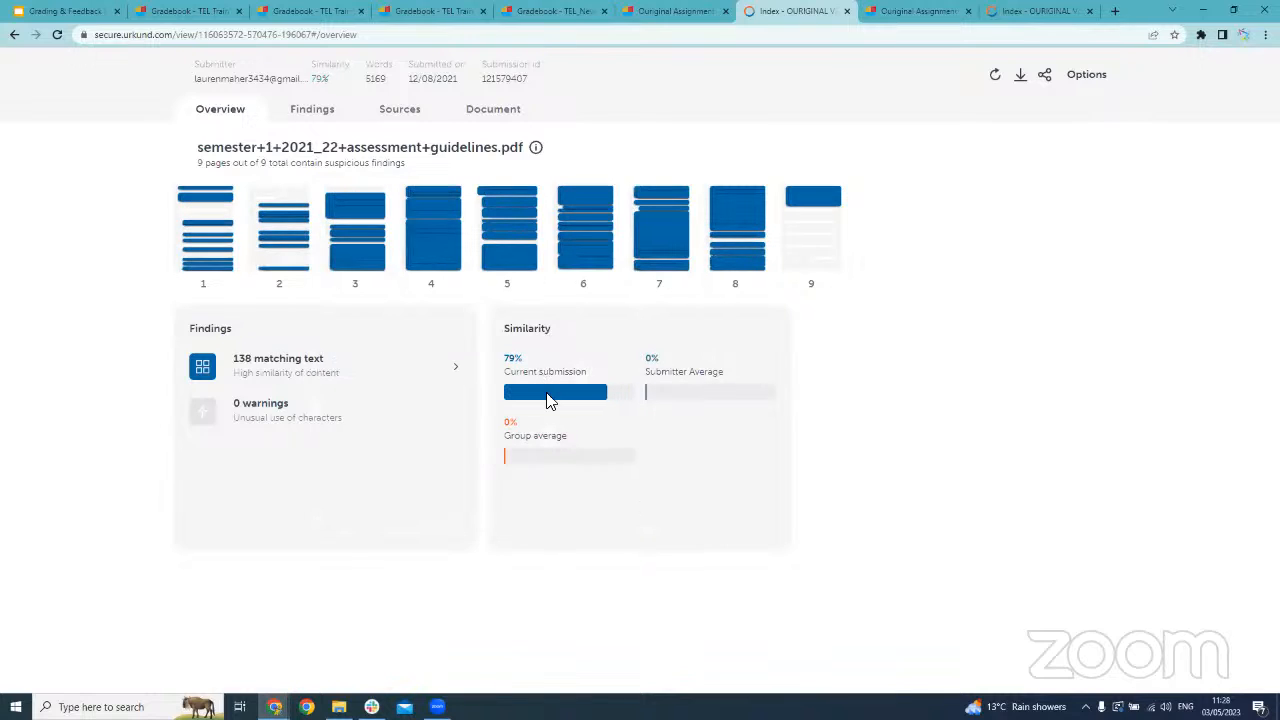
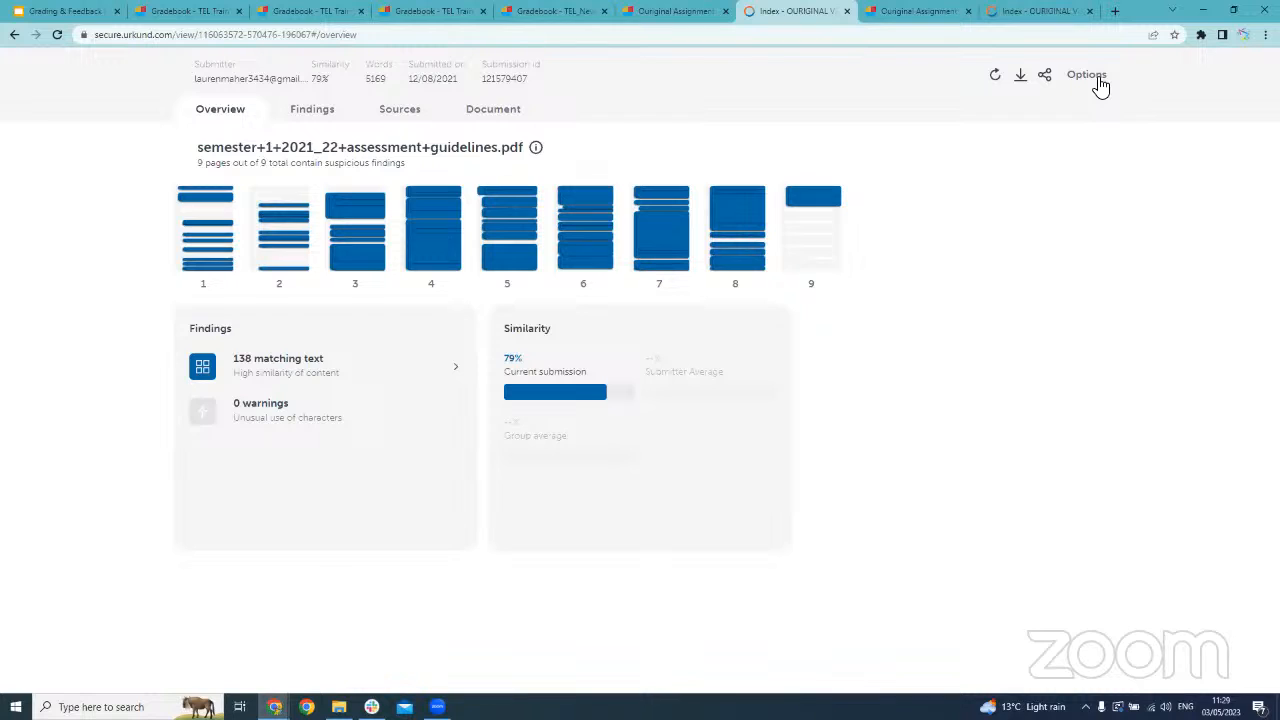
Turn off the Brackets and Quotes options for the similarity report
click(1100, 87)
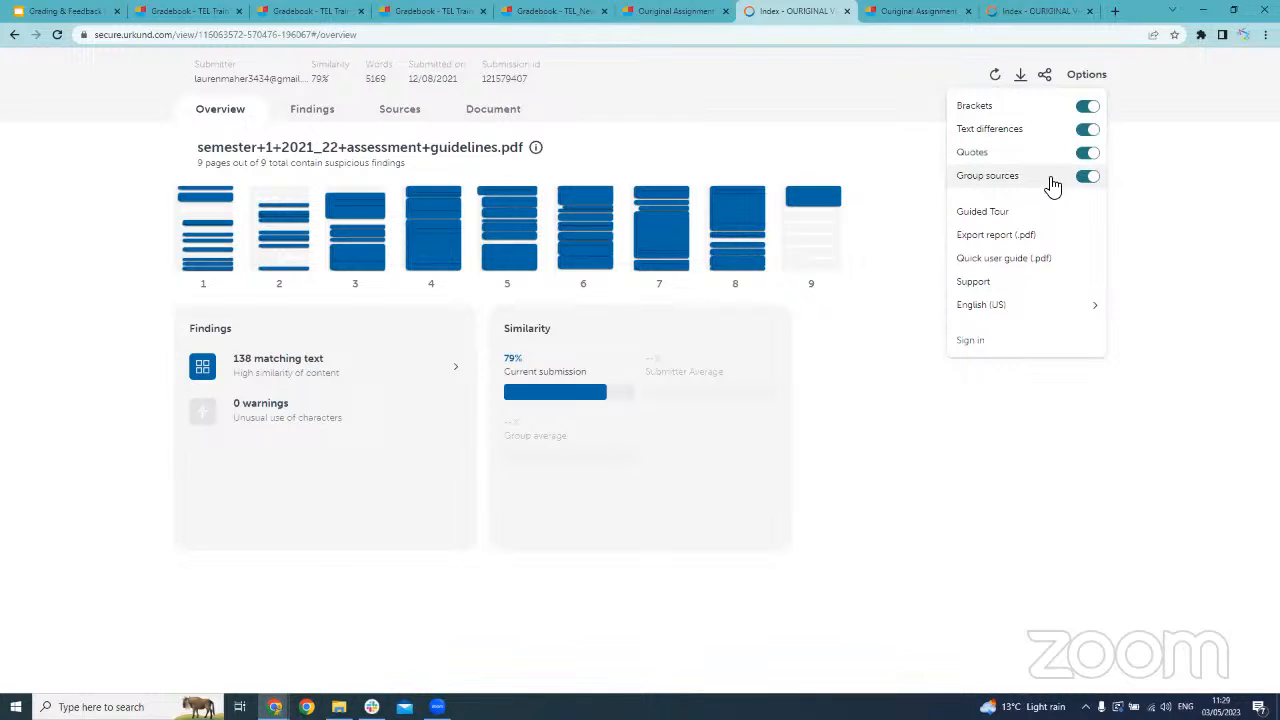
click(1087, 109)
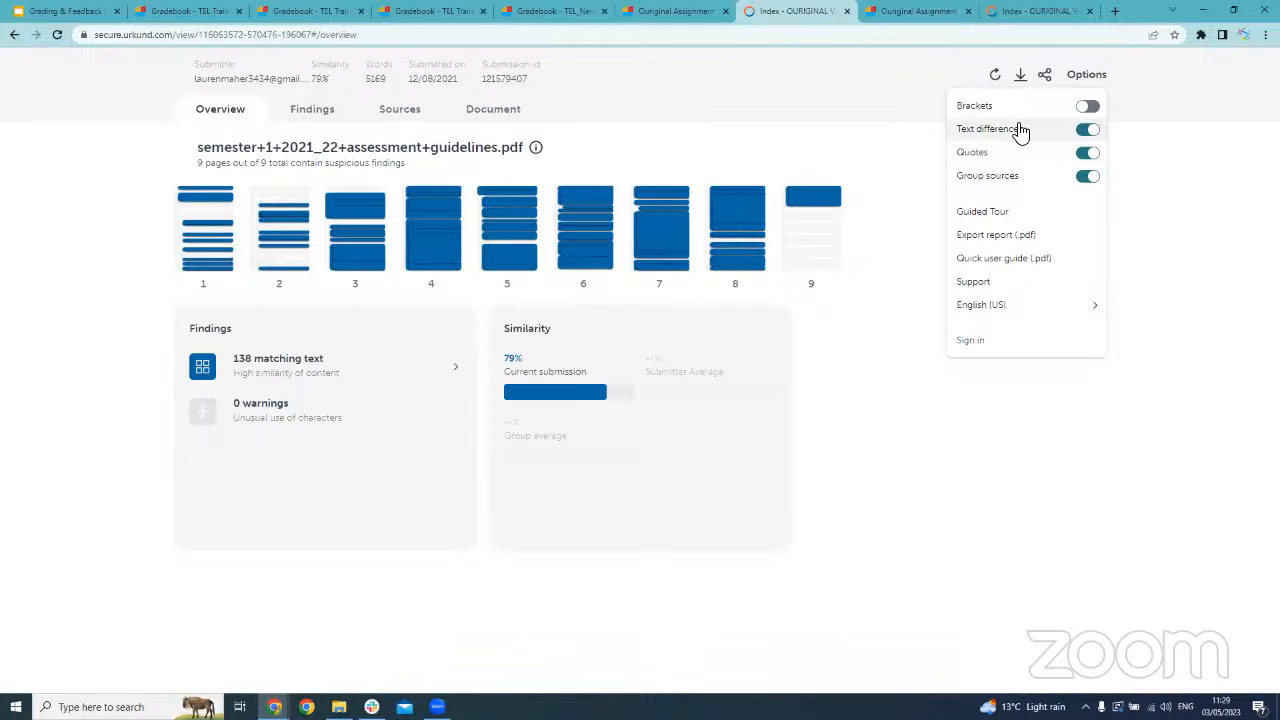
click(1088, 155)
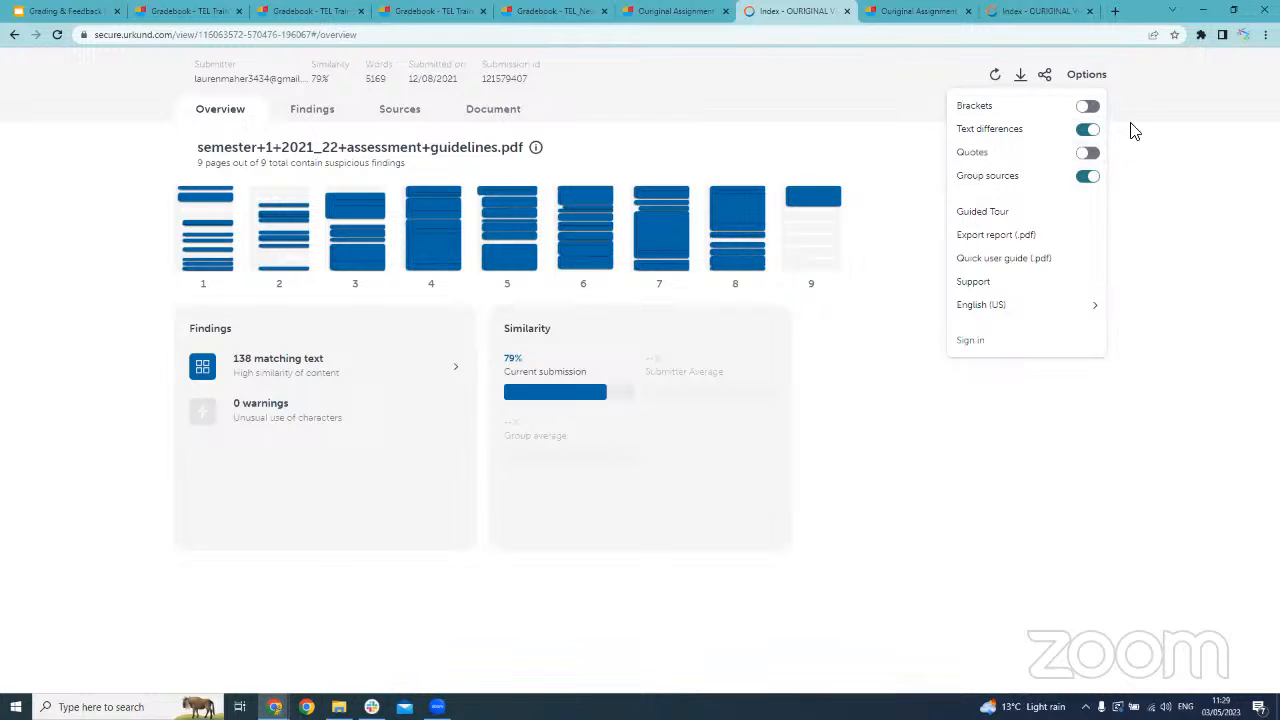
click(1200, 194)
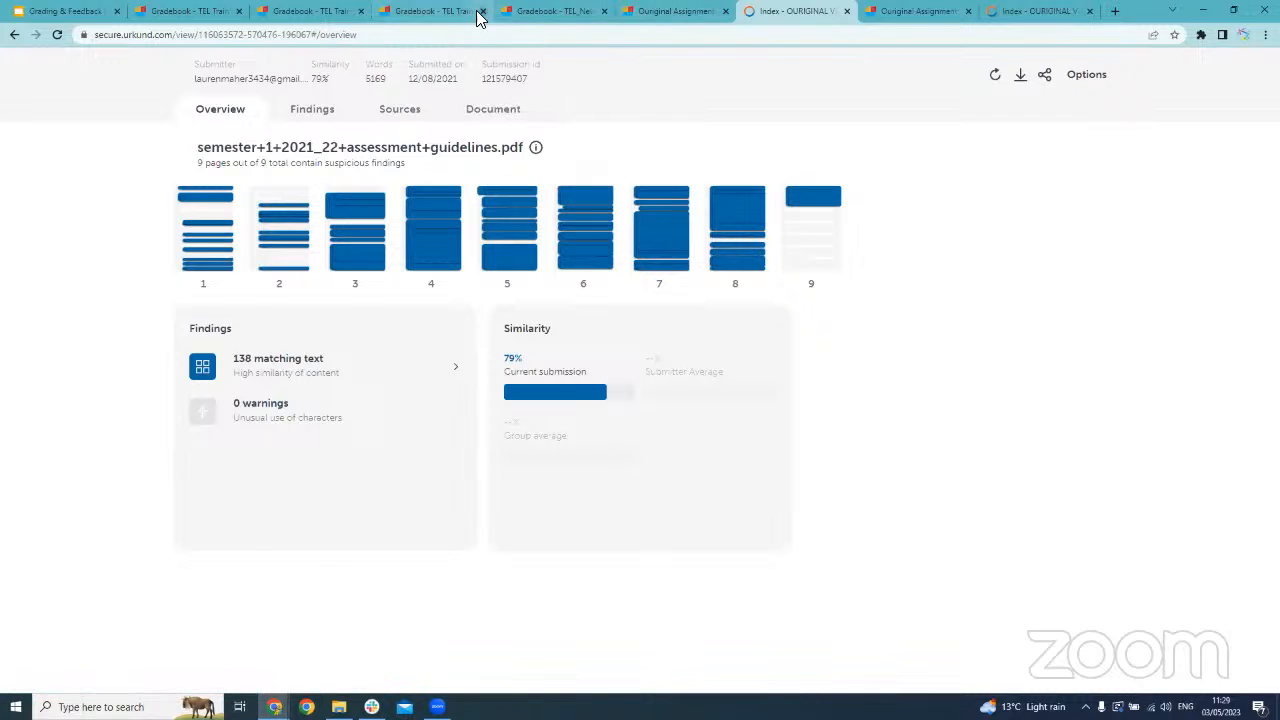
Return to the TELtraining23 gradebook and open the second-listed student's Quiz 1 grade details, selecting the grade value
click(173, 20)
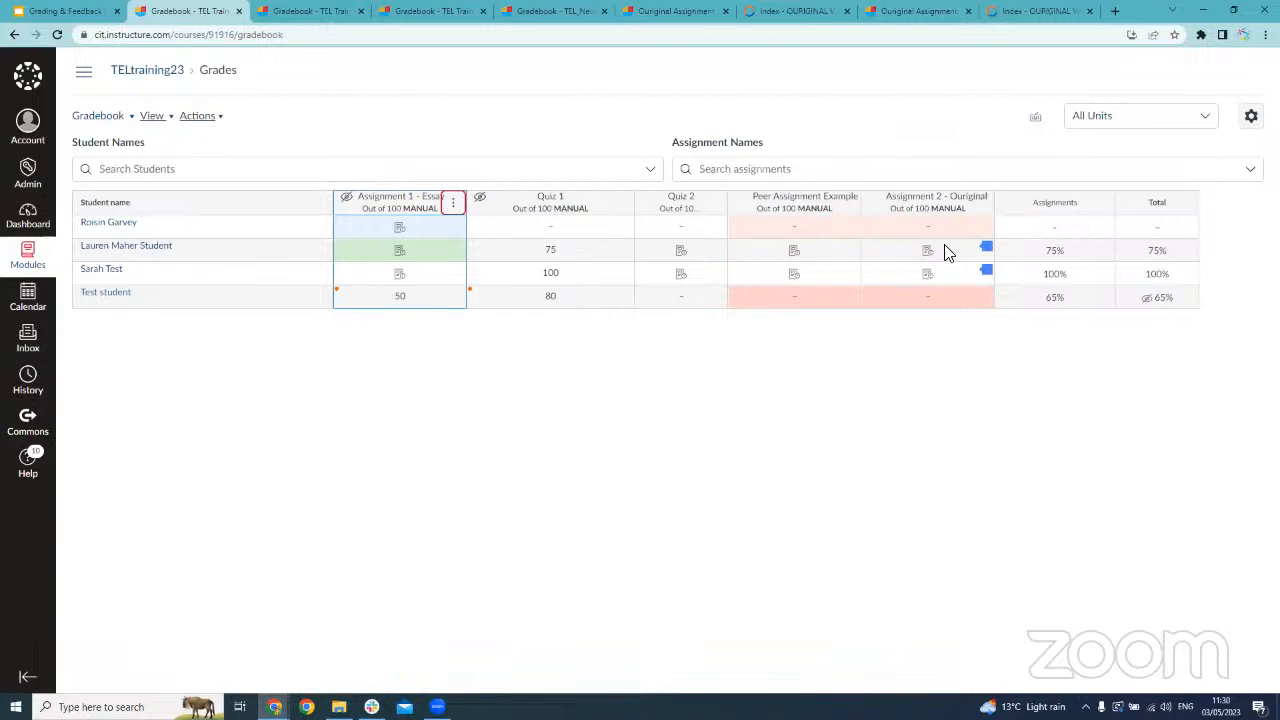
click(844, 256)
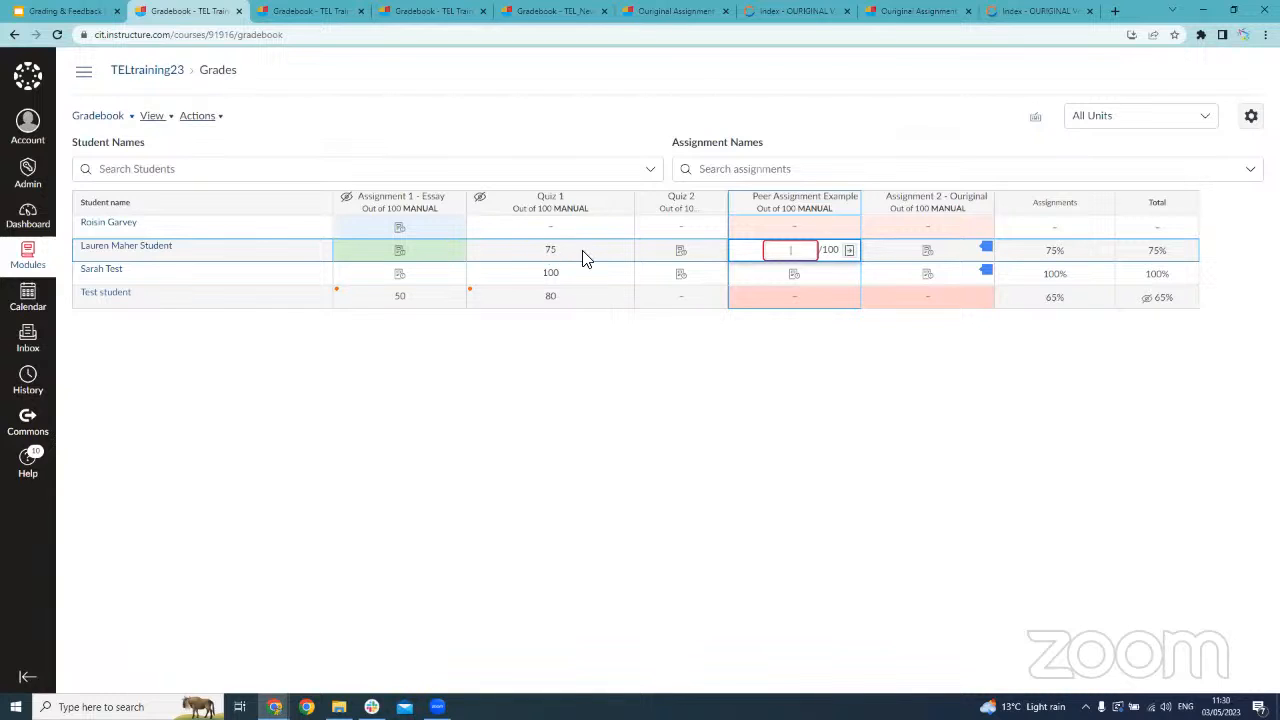
click(619, 252)
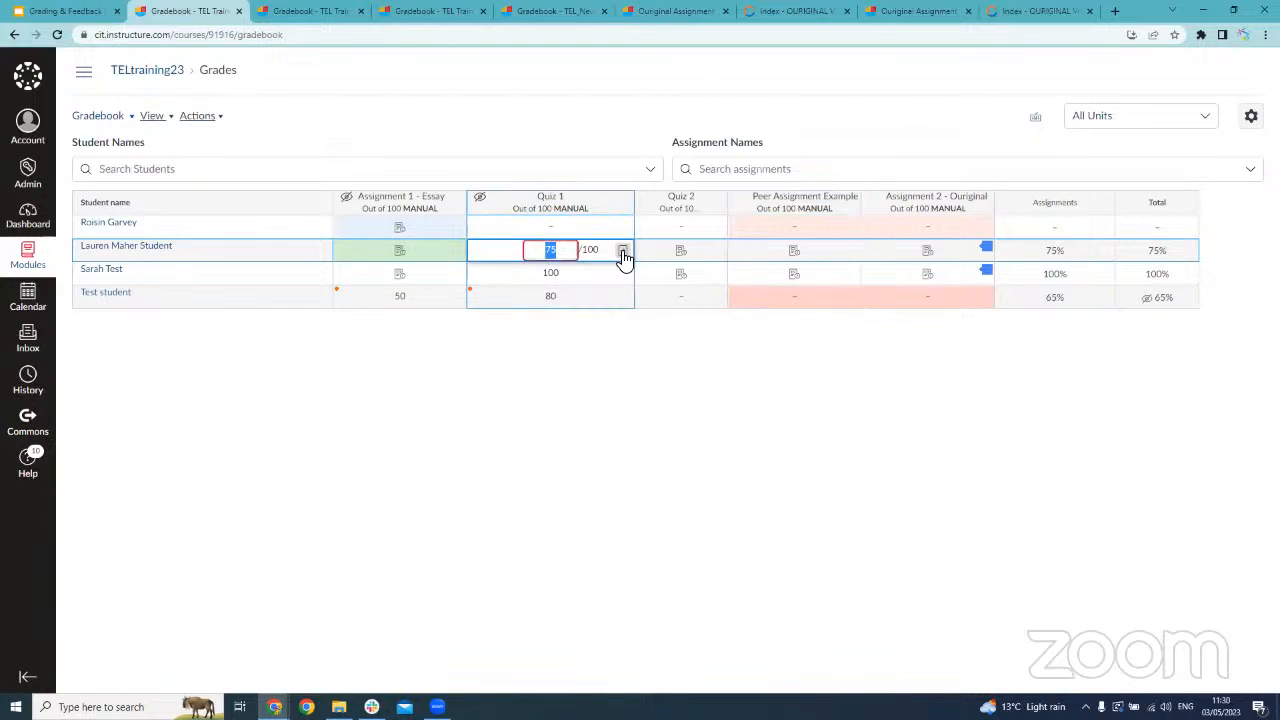
click(622, 252)
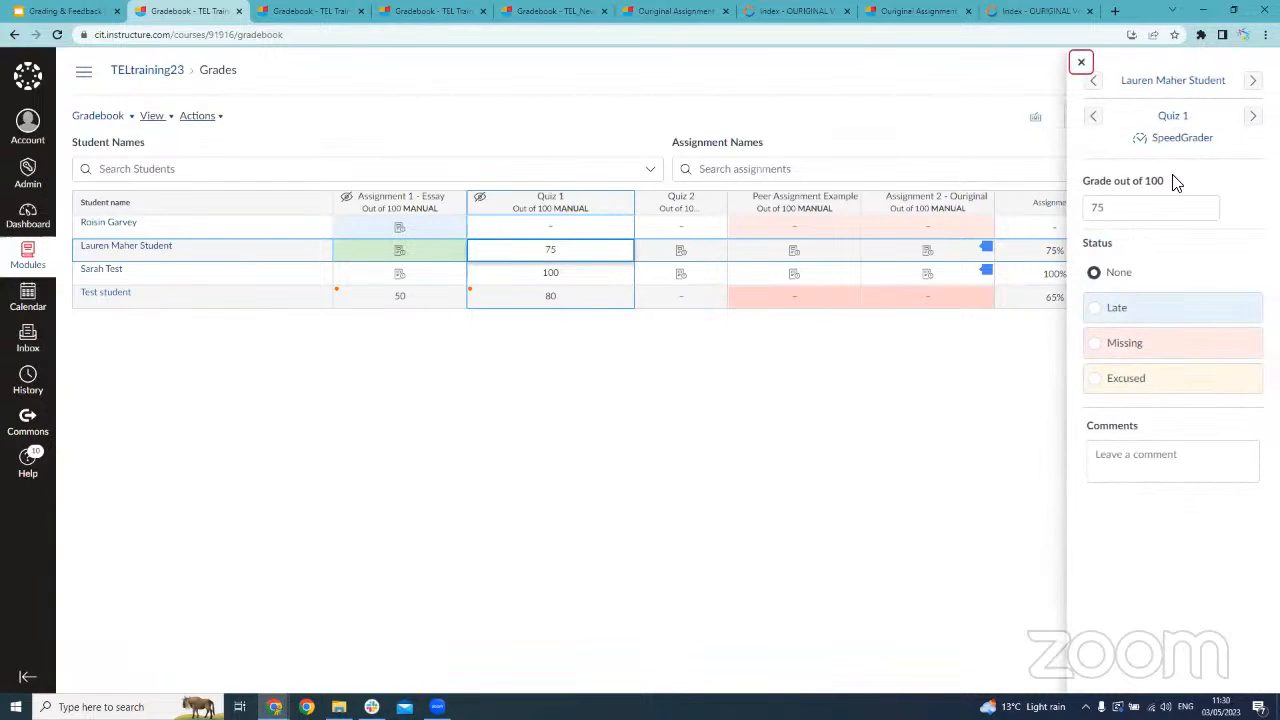
click(1140, 207)
double_click(1140, 207)
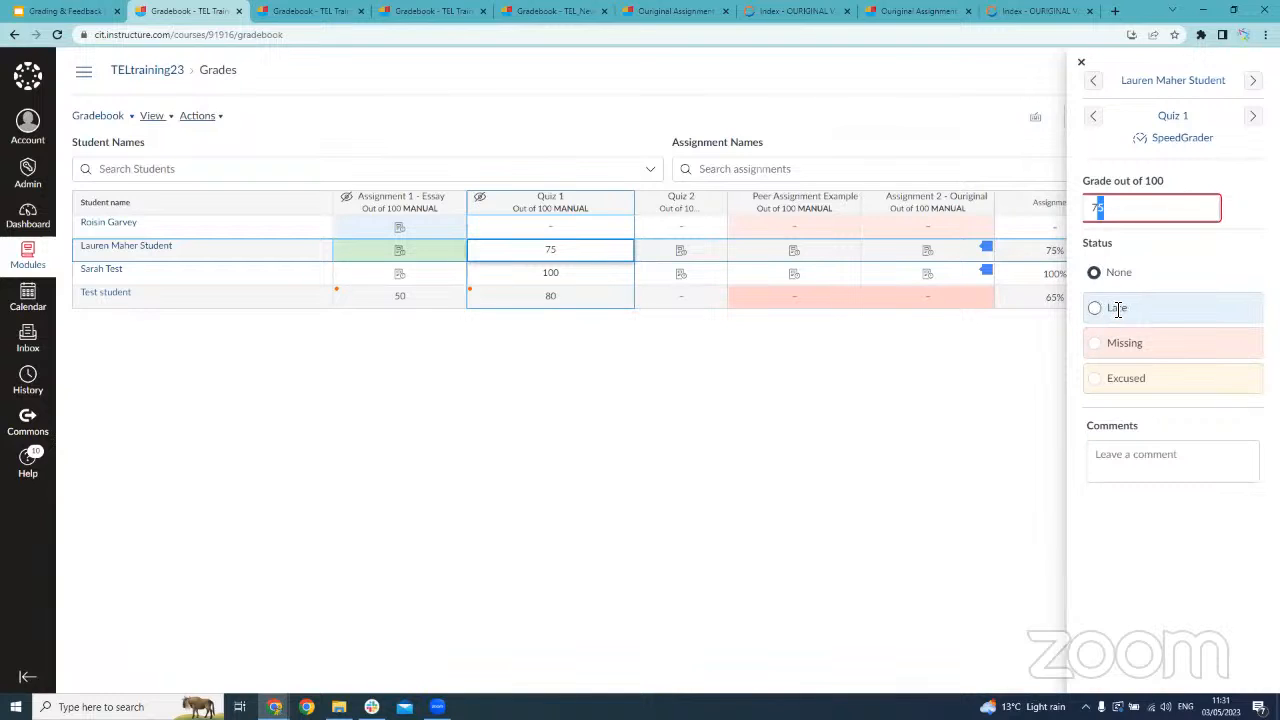
Open the first-listed student's Assignment 1 - Essay details, try the Excused status and set the status to None
click(452, 228)
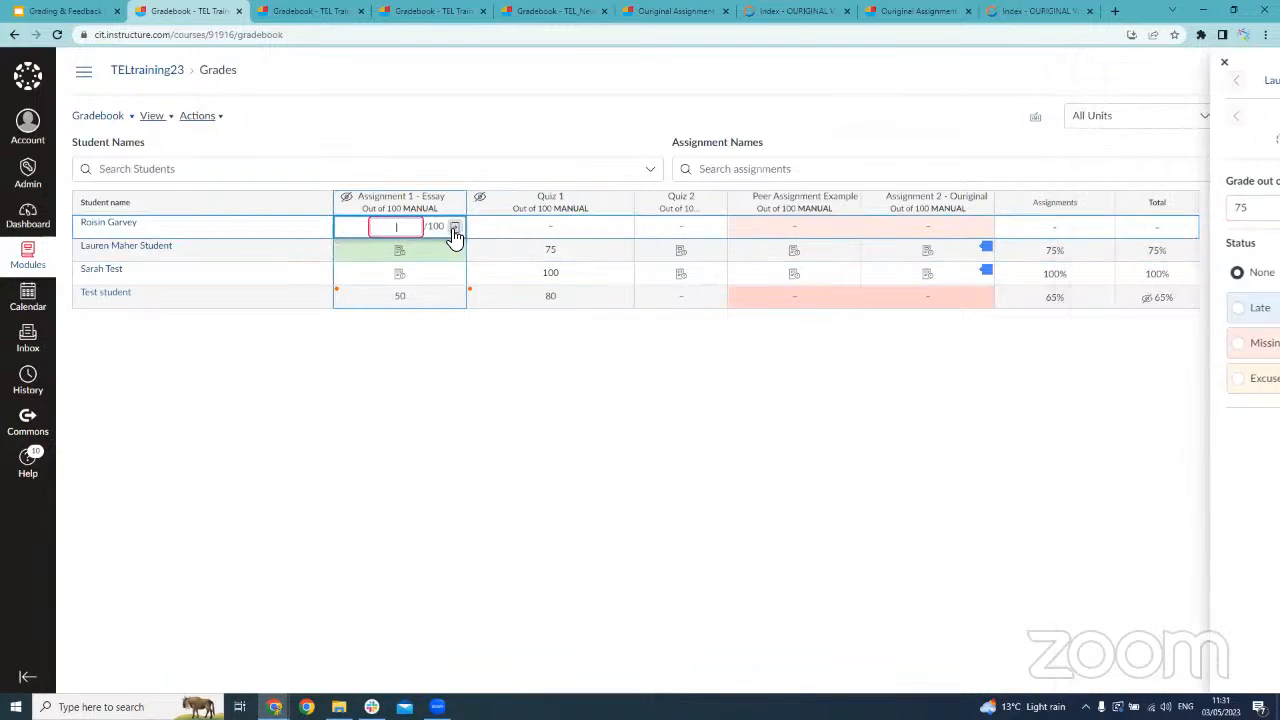
click(442, 234)
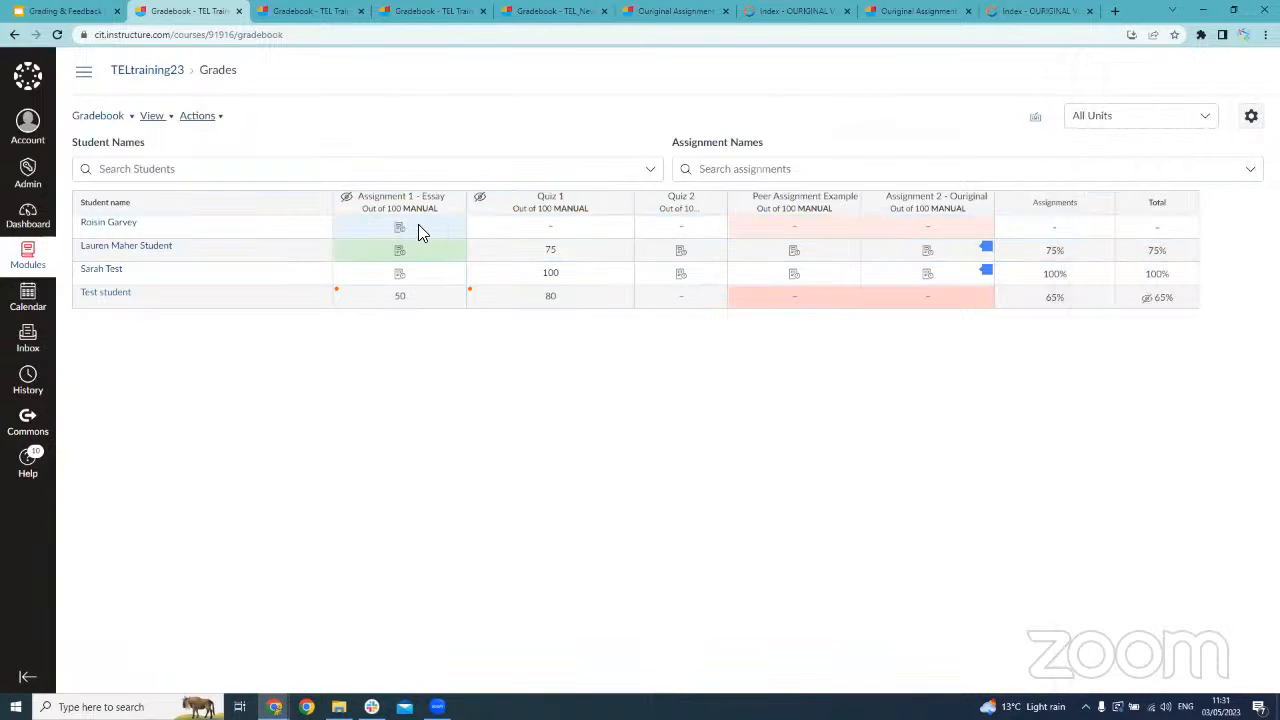
click(457, 228)
click(460, 224)
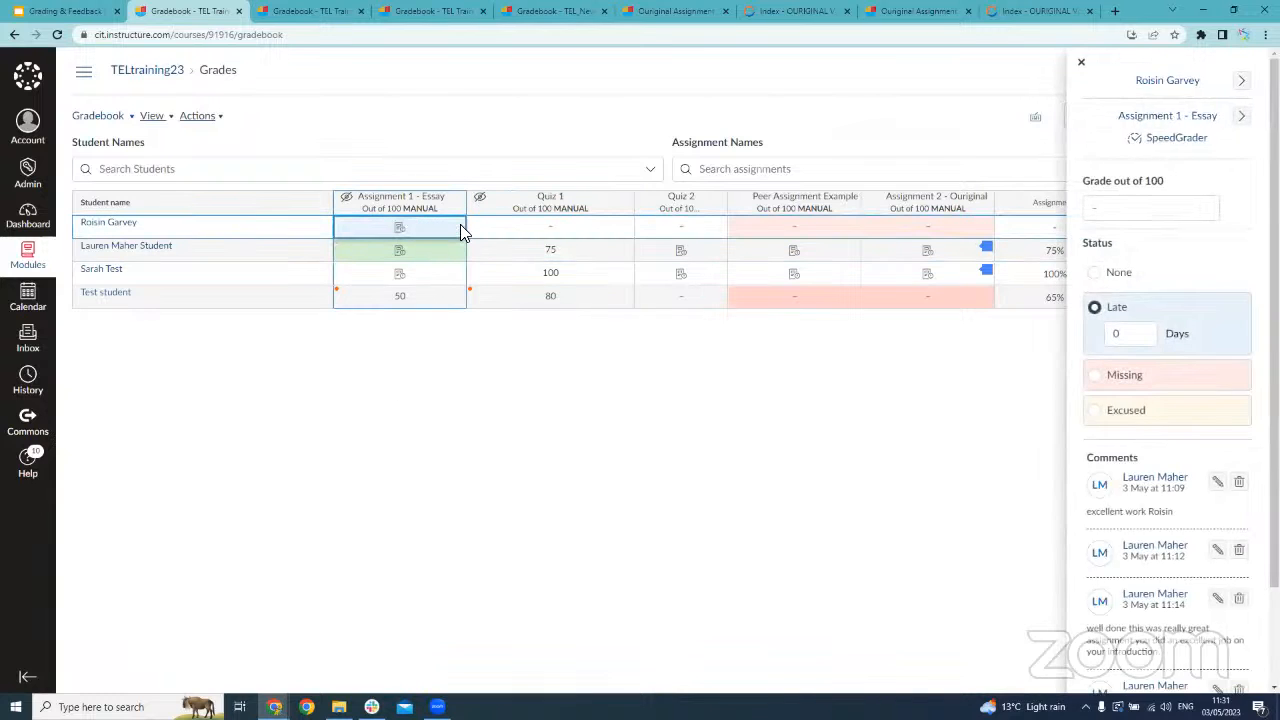
click(1099, 412)
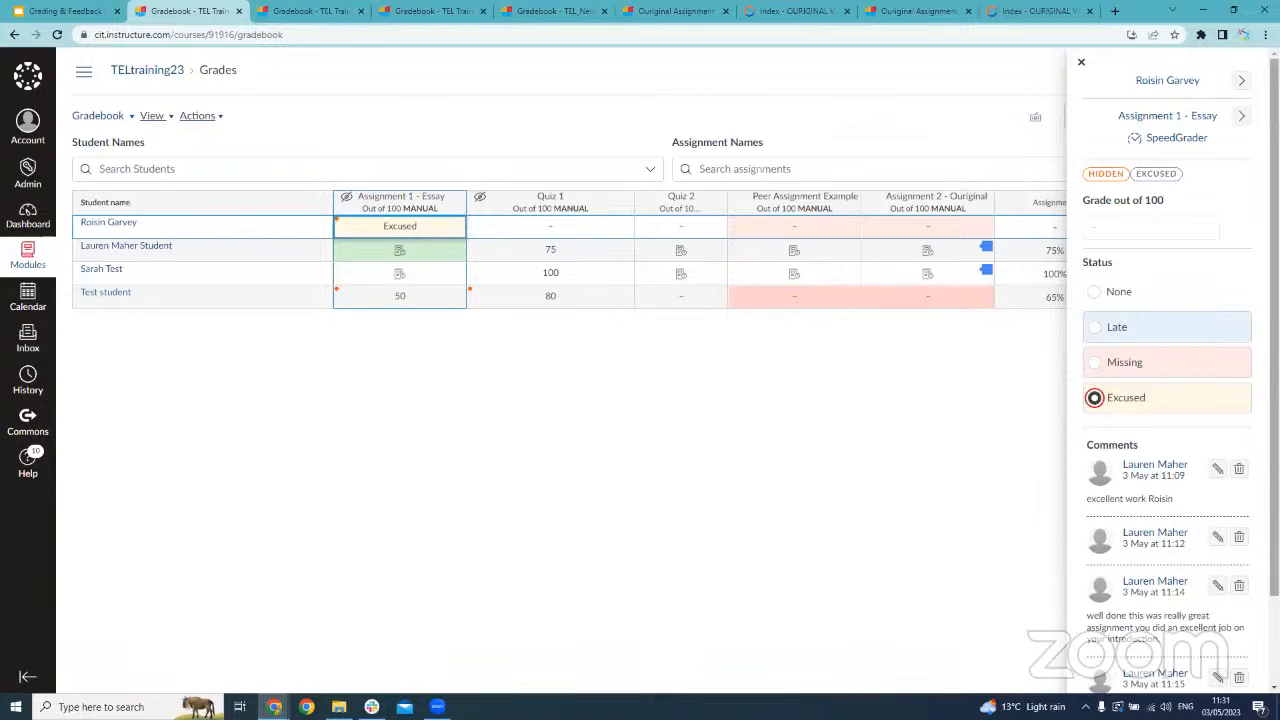
click(1093, 291)
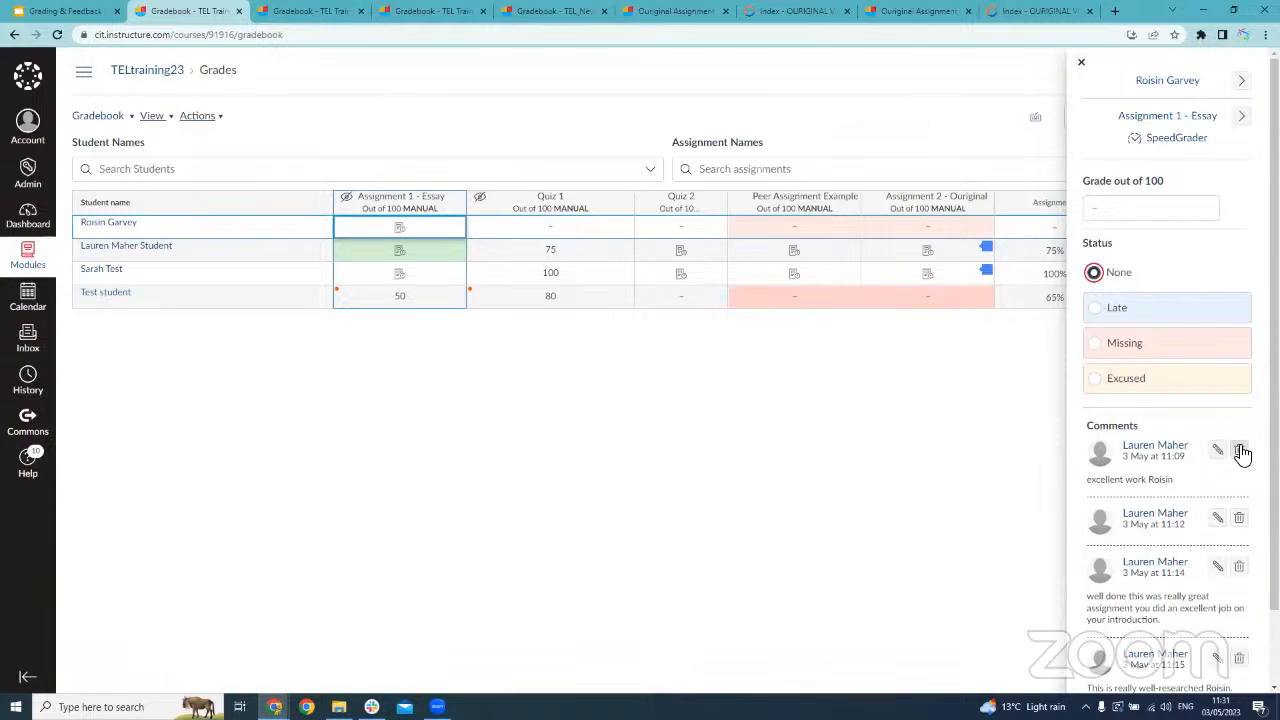
Review the comments left on the first-listed student's essay submission and close its grade details
scroll(1143, 640, down, 1)
scroll(1143, 640, down, 1)
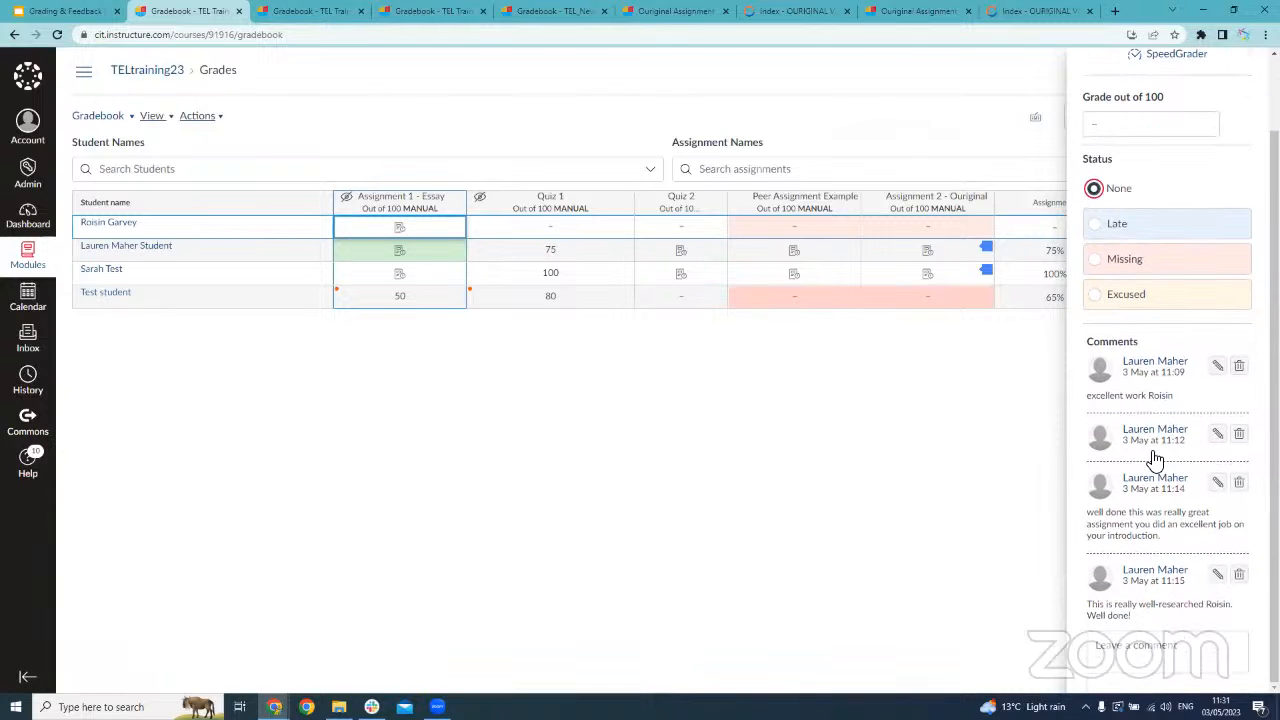
scroll(1148, 508, up, 2)
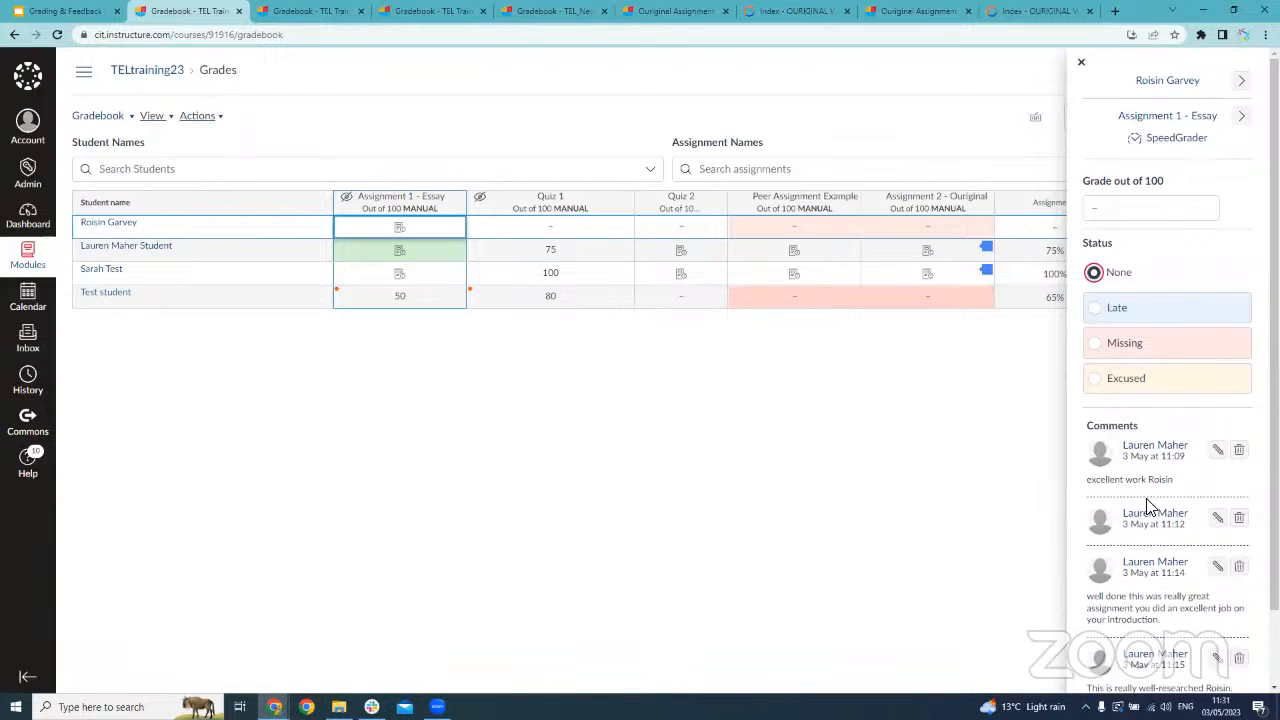
click(688, 375)
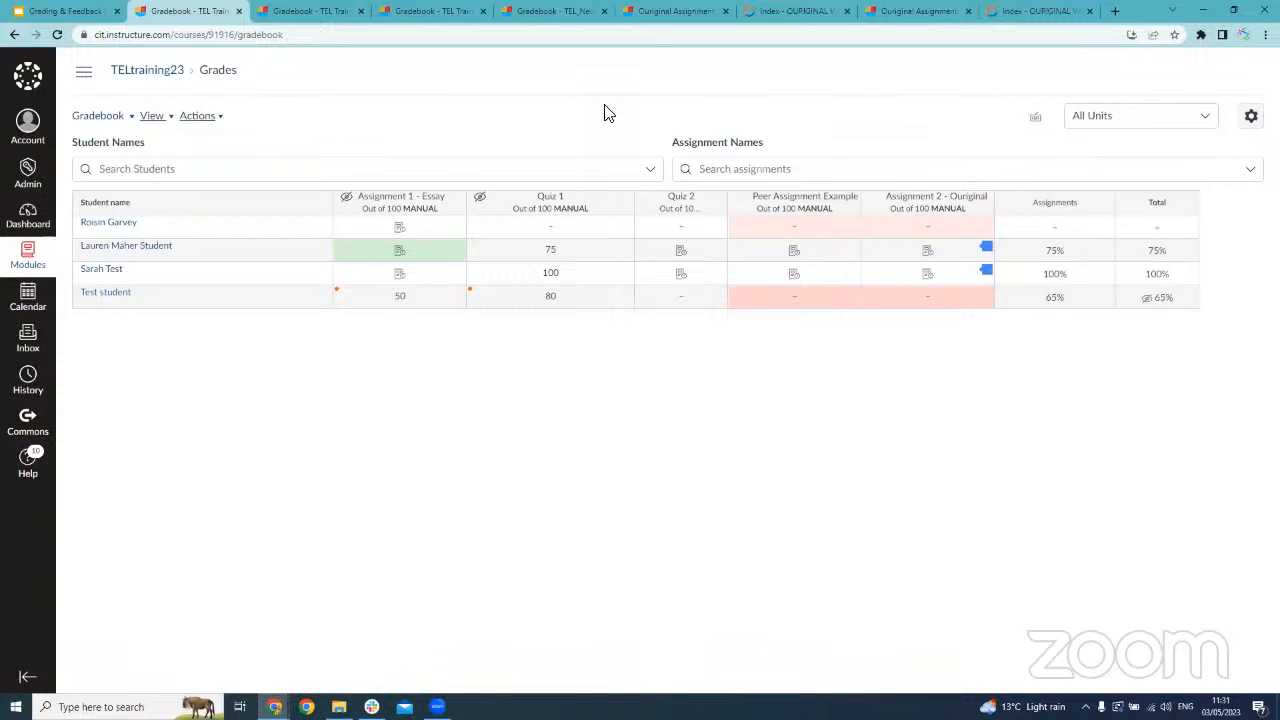
Look through the gradebook's student and assignment search lists without choosing an entry
click(382, 166)
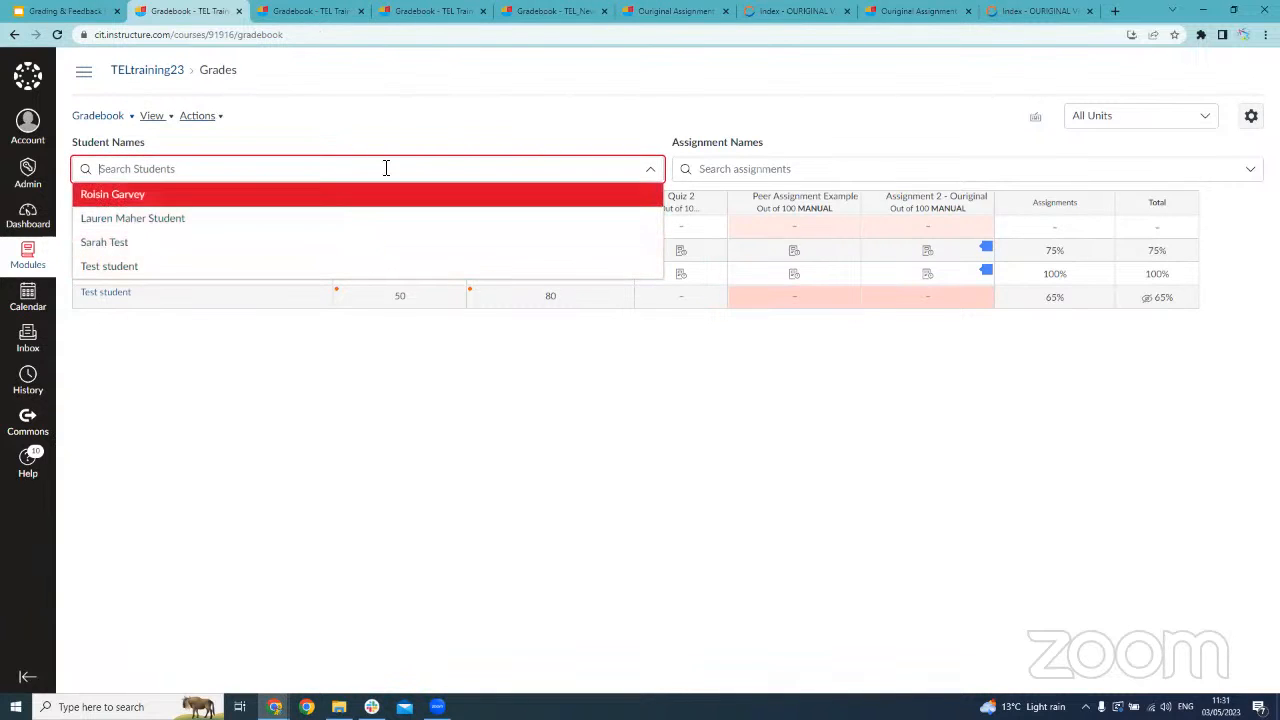
click(689, 106)
click(774, 166)
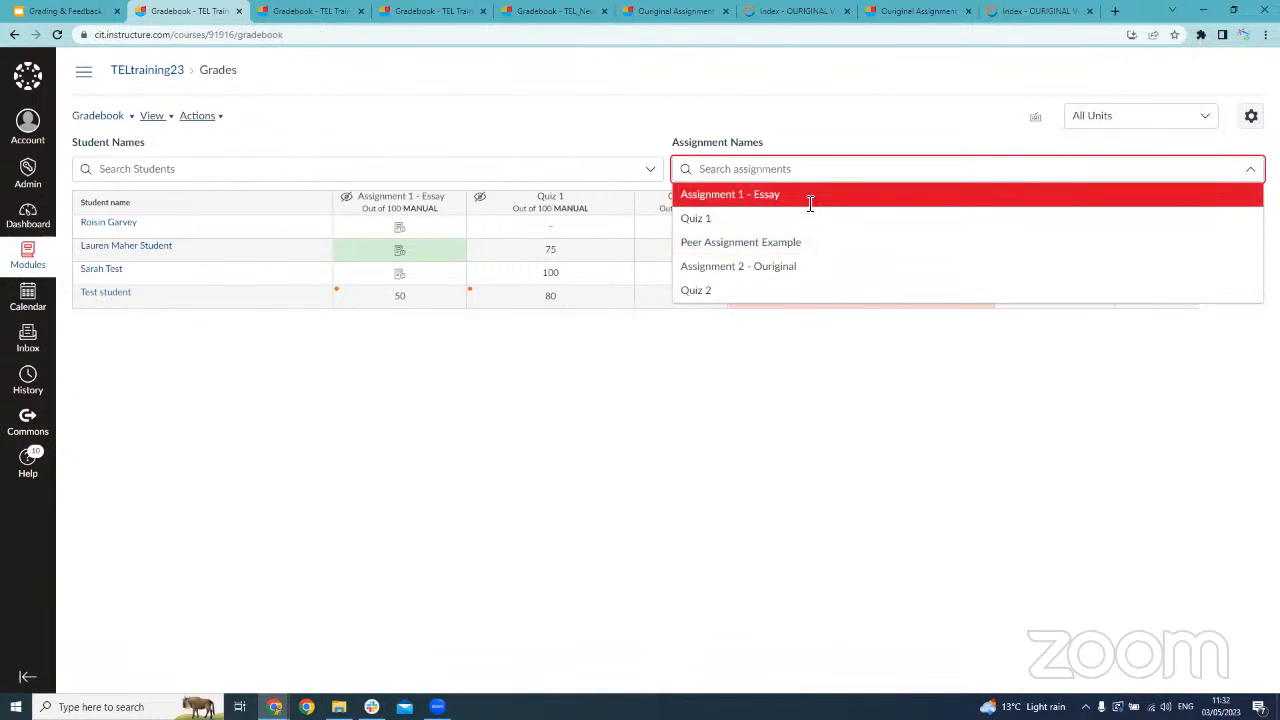
click(871, 116)
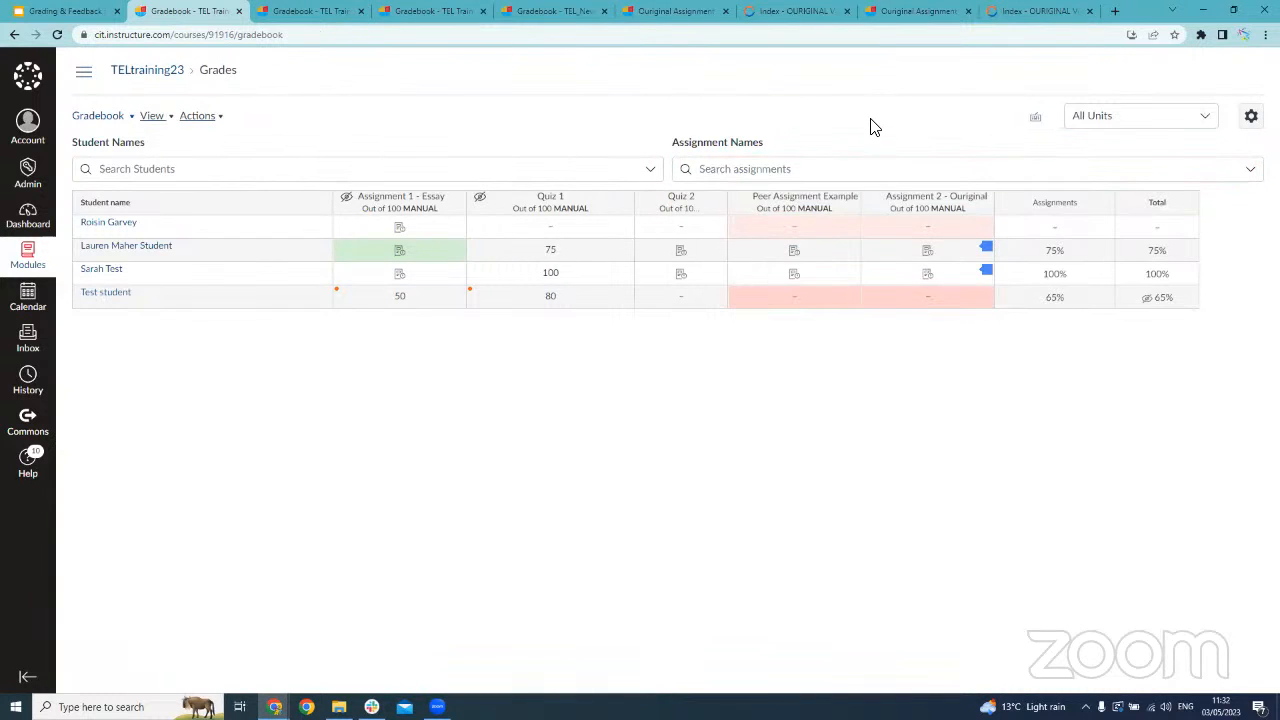
View the gradebook by the Assignments, Quizzes and Ouriginal Assignment units in turn, and restore All Units
click(1177, 120)
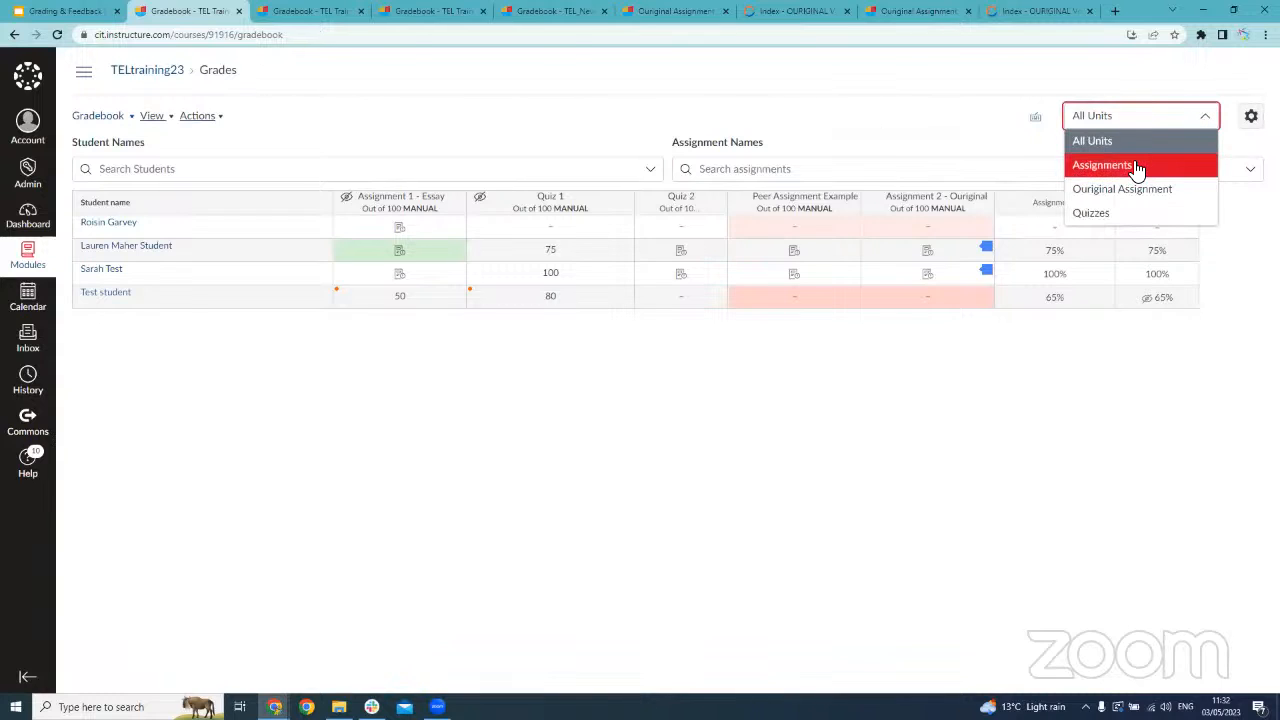
click(1137, 166)
click(1171, 122)
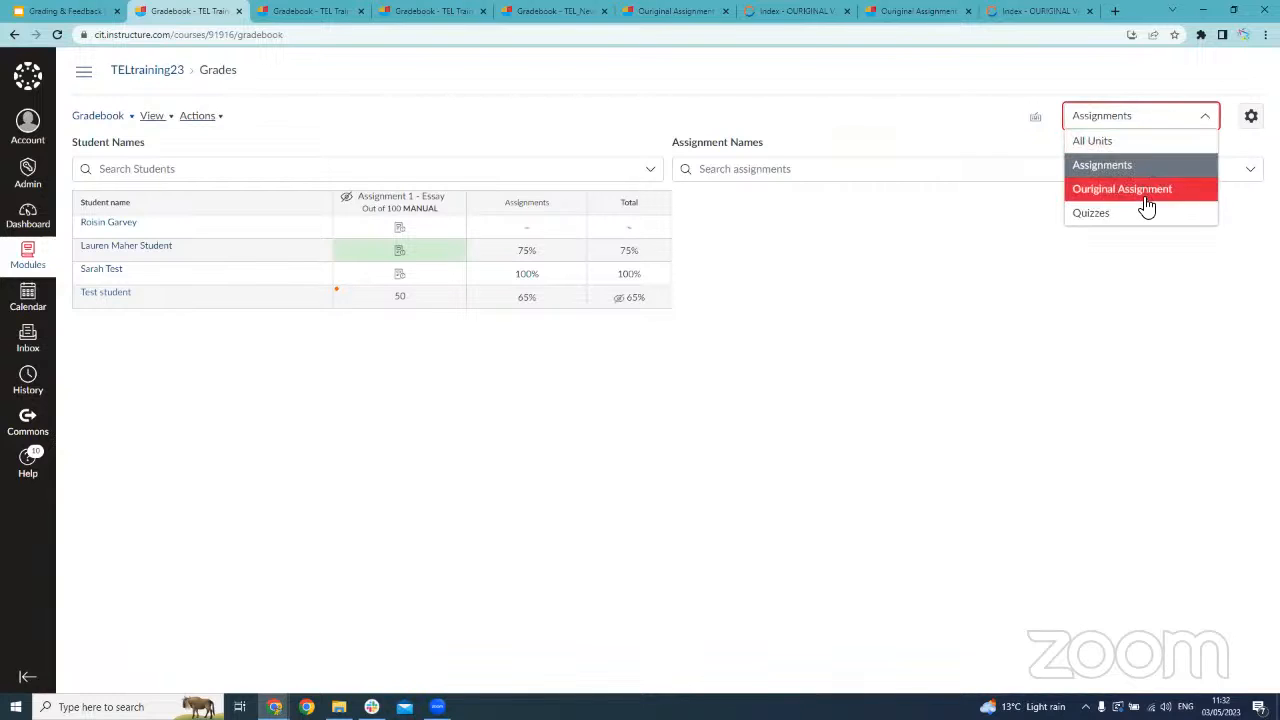
click(1145, 212)
click(1174, 128)
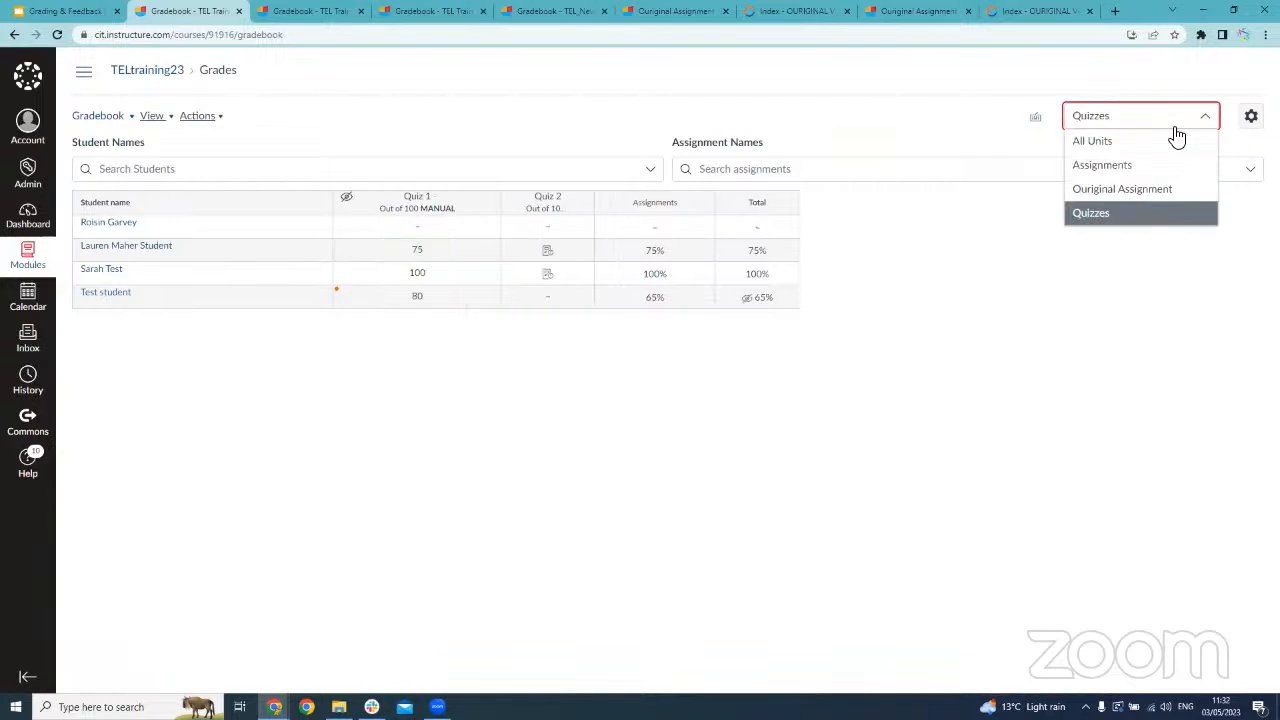
click(1157, 189)
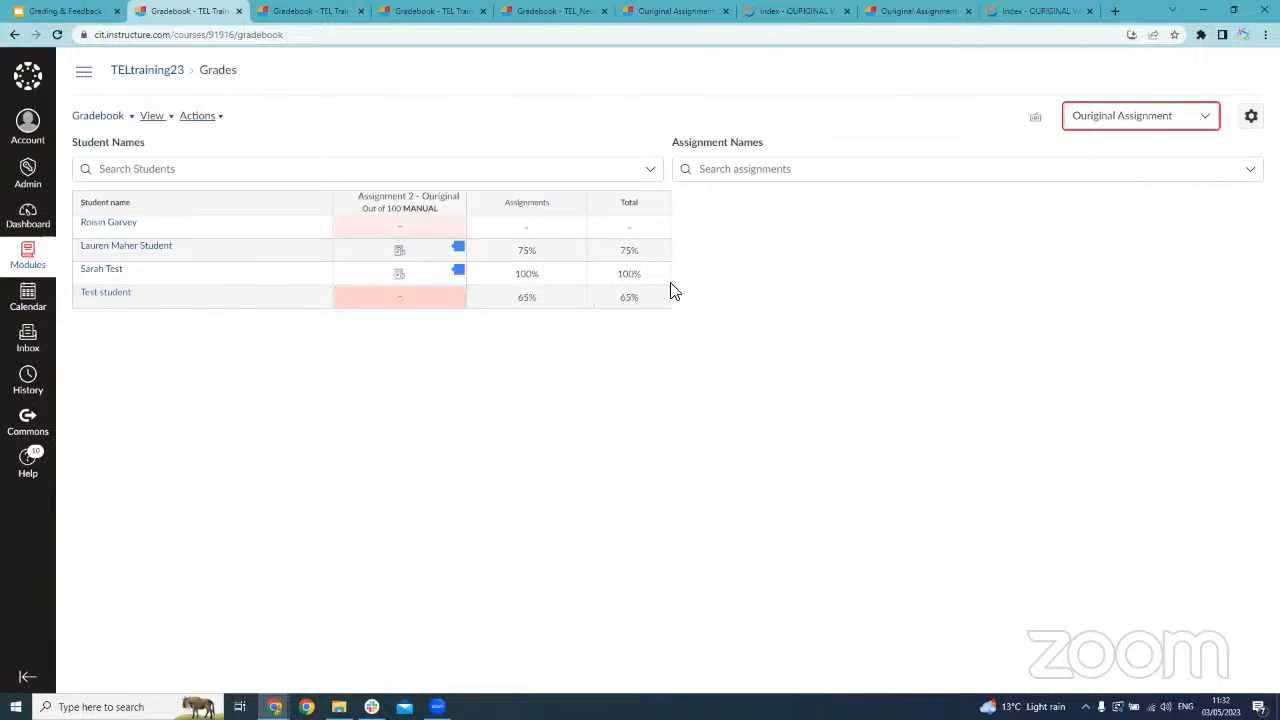
click(1144, 128)
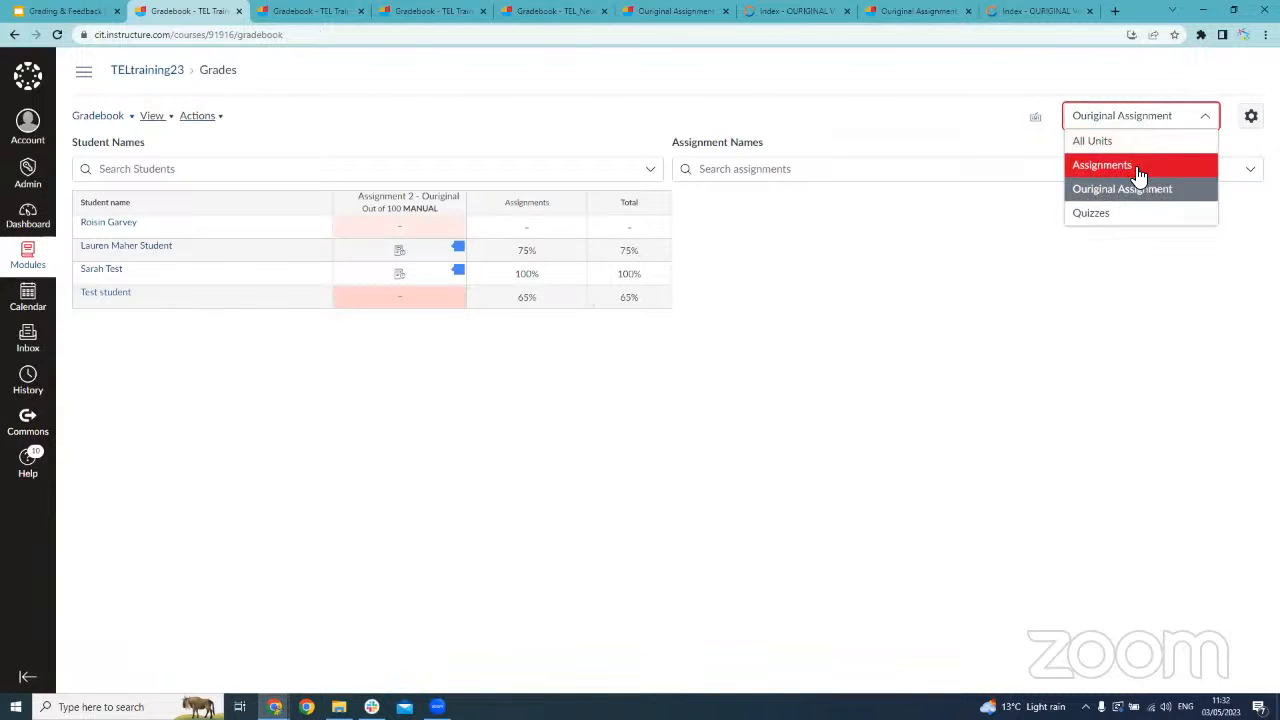
click(1146, 148)
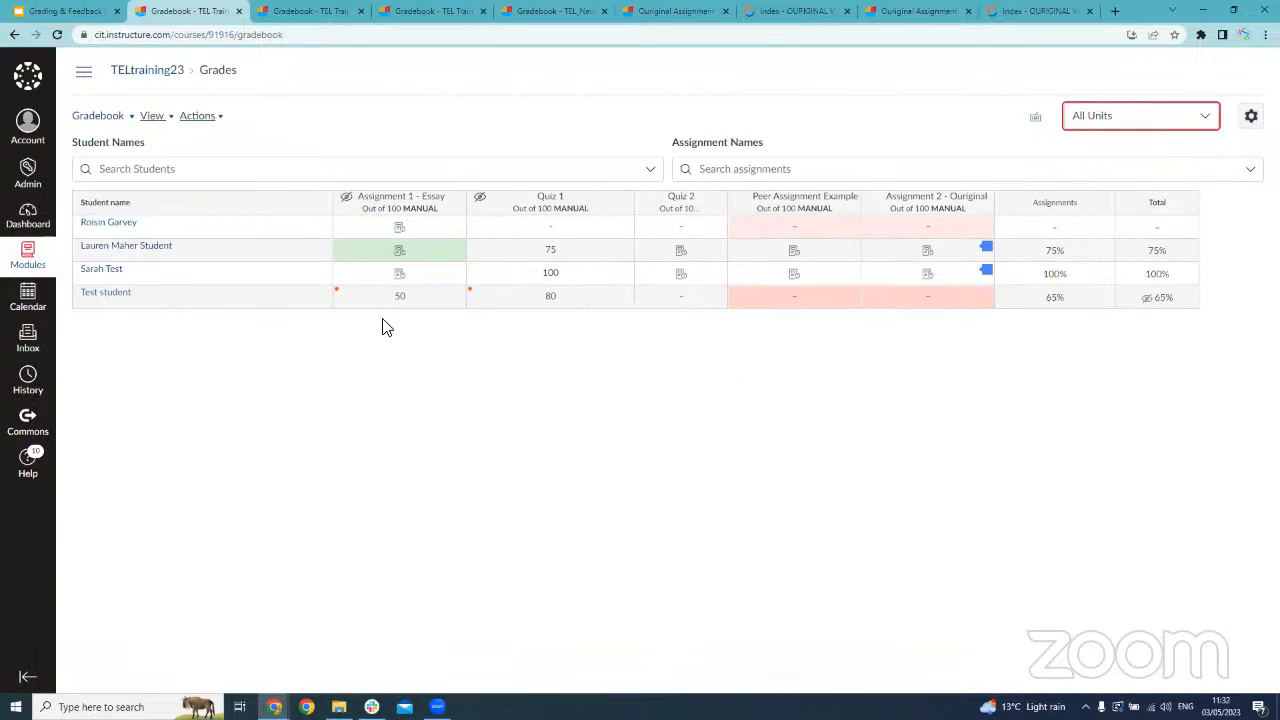
Examine the gradebook's version choices, its arrange, filter and column view options, and its import and export actions
click(132, 122)
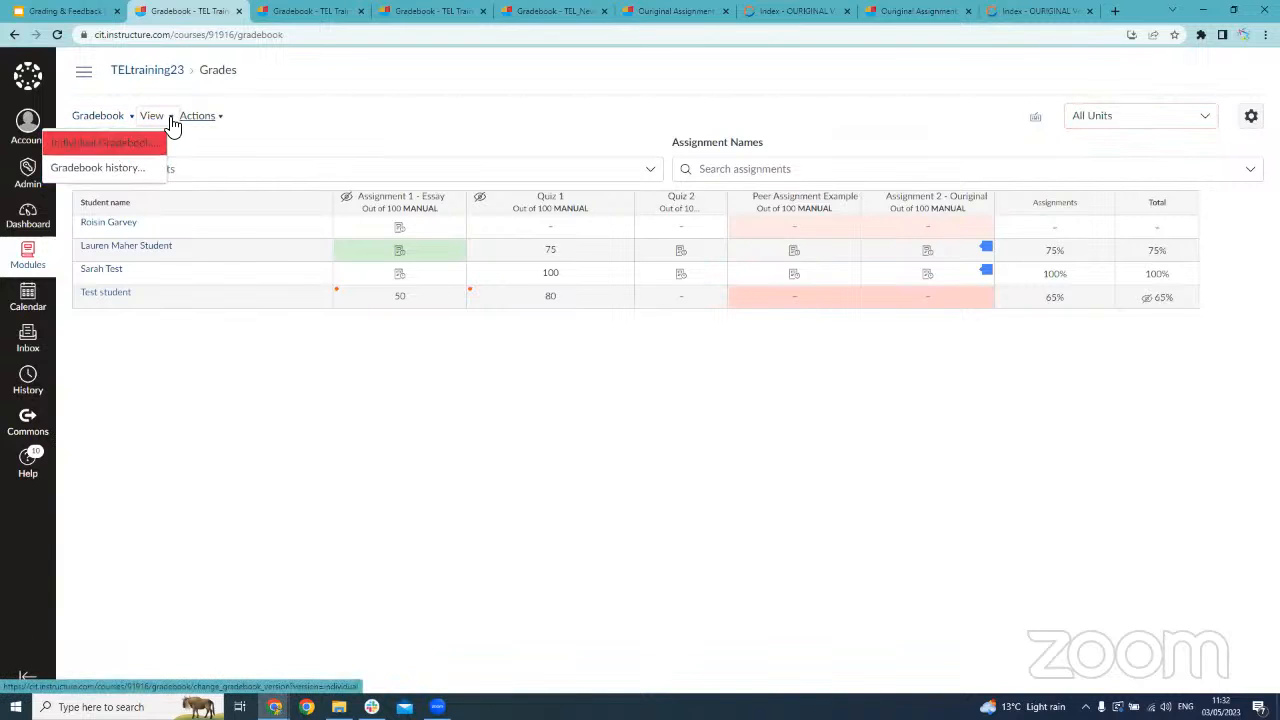
click(171, 119)
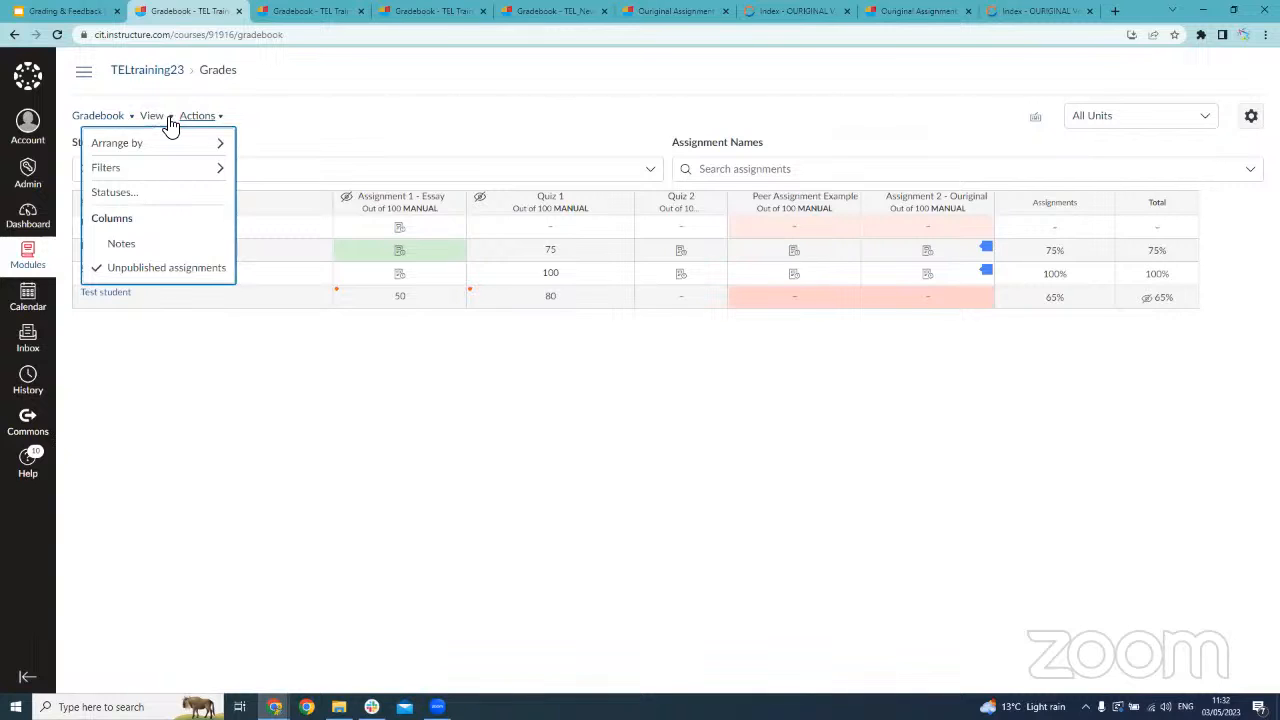
mouse_move(167, 144)
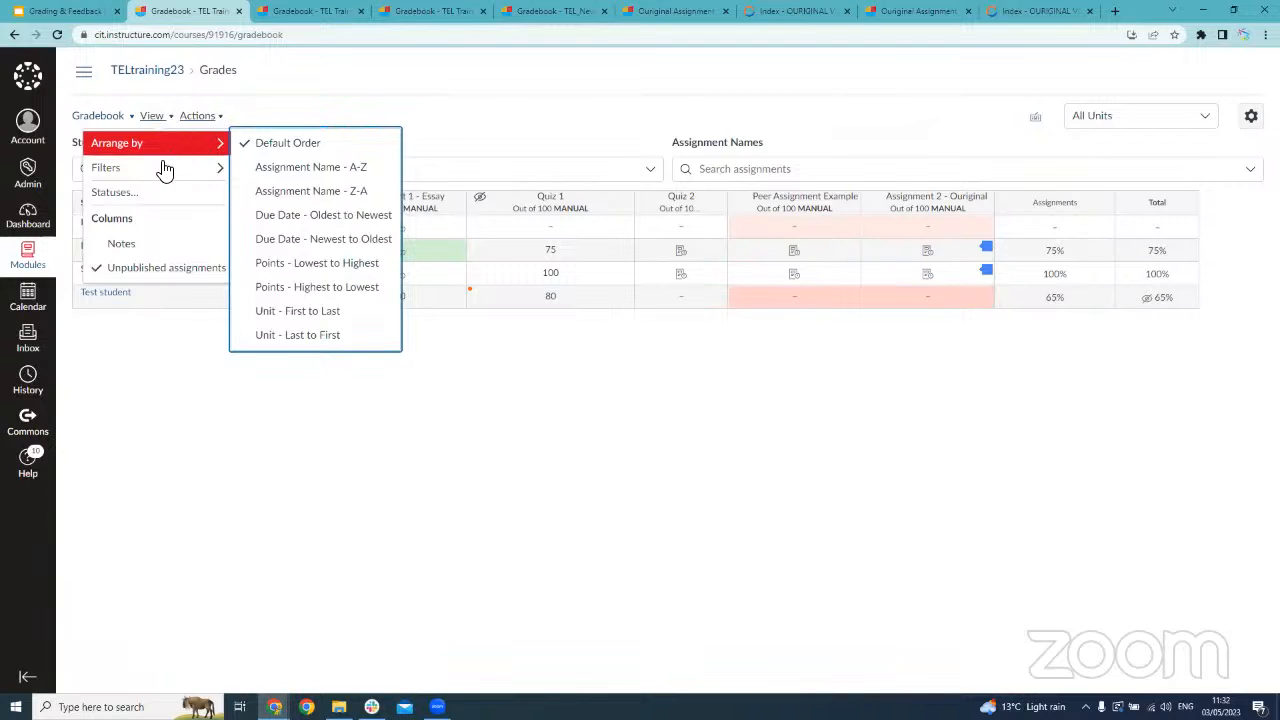
mouse_move(163, 169)
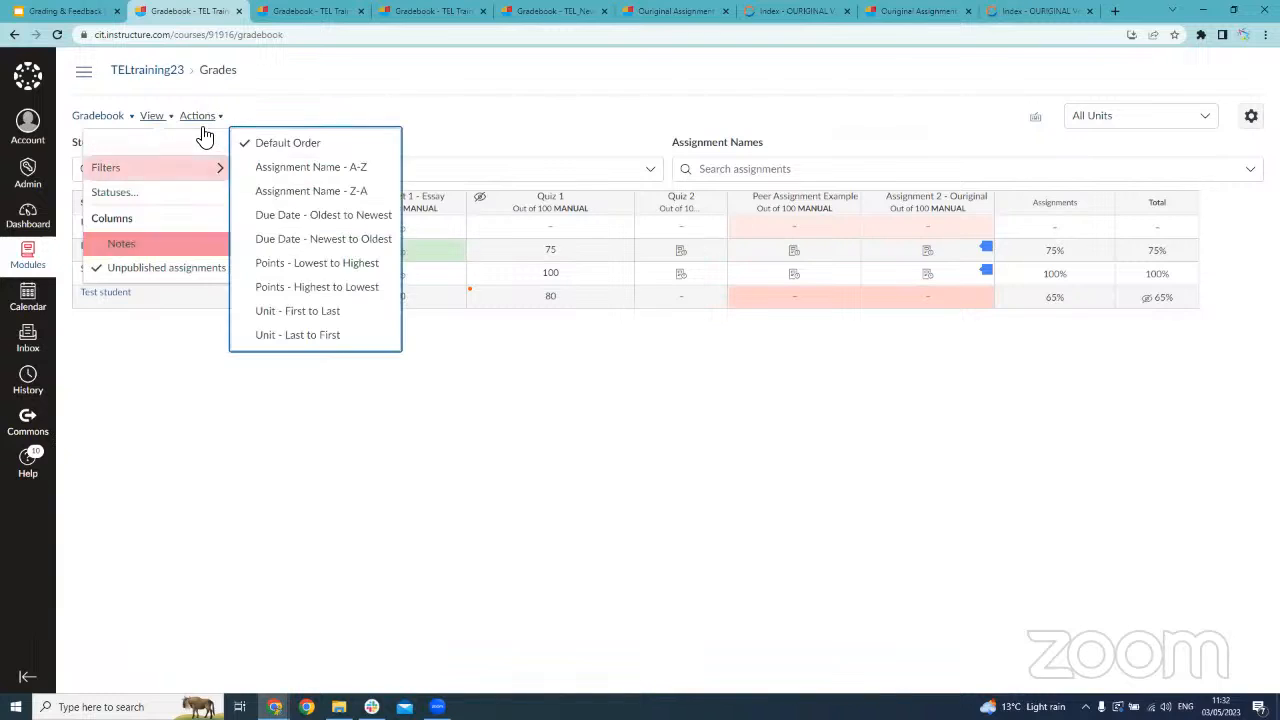
click(270, 114)
click(214, 120)
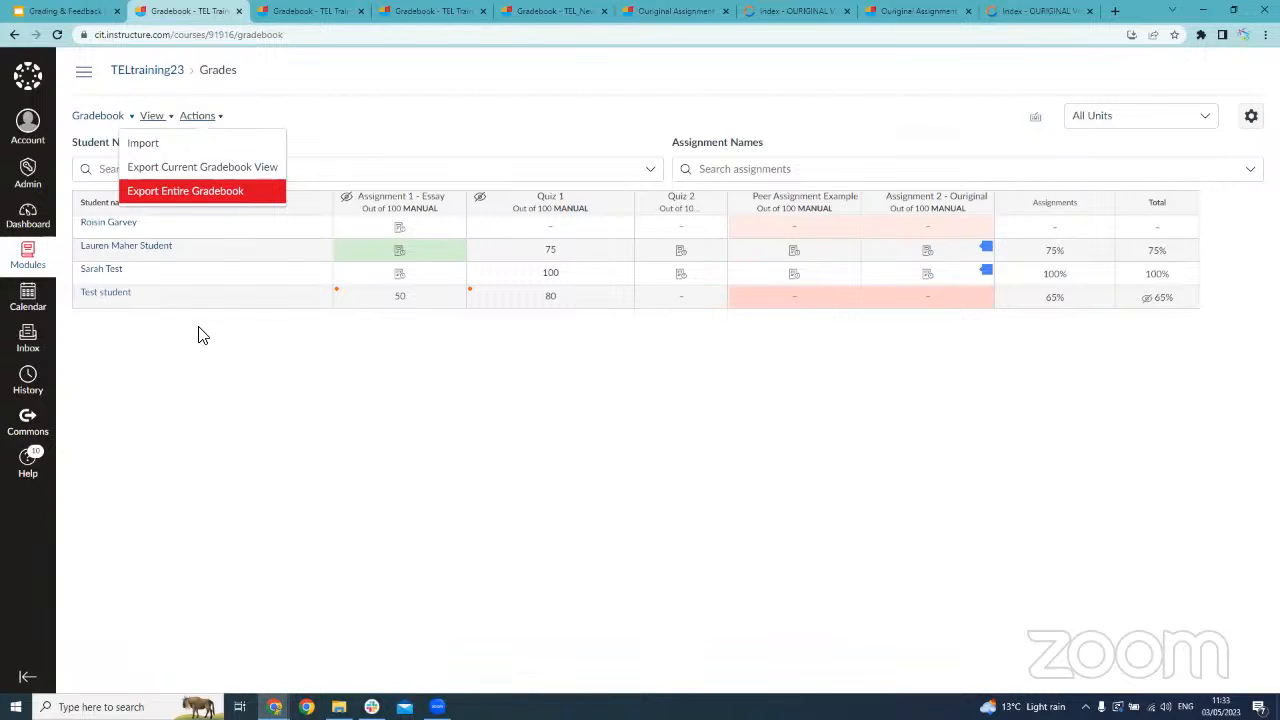
click(251, 204)
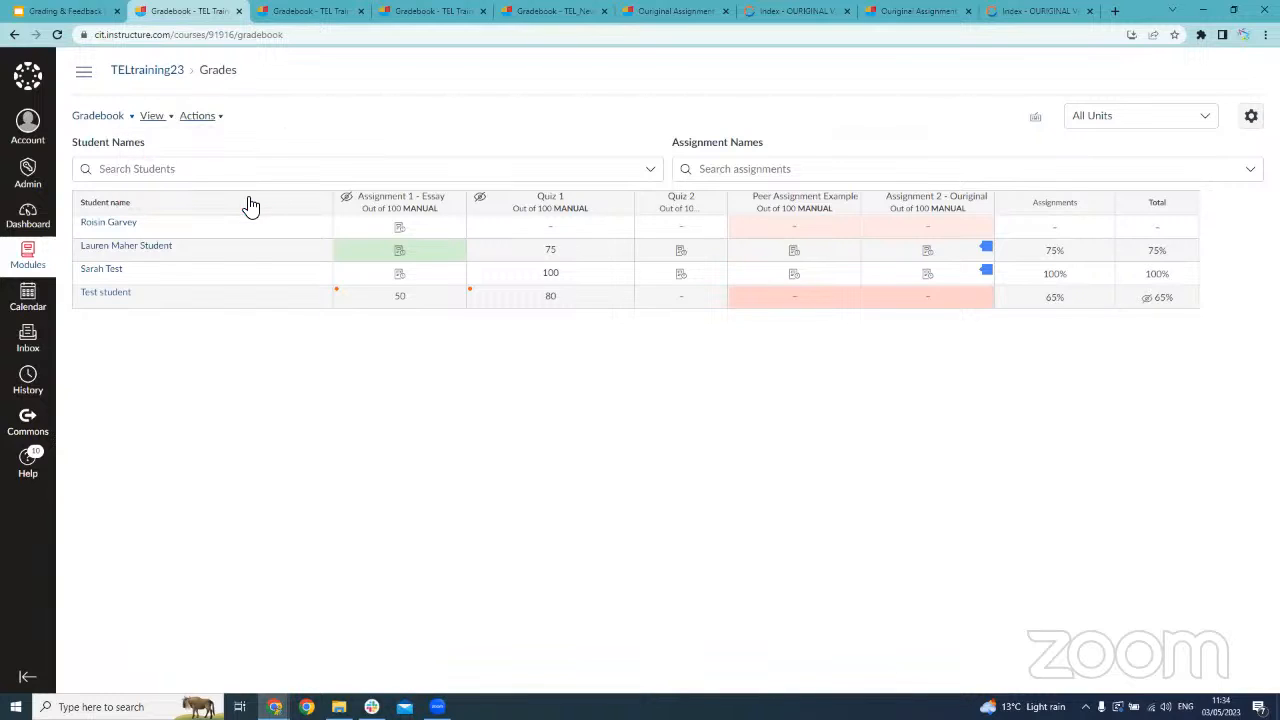
Show the course navigation and open Quiz 2 from the course's quizzes
click(86, 72)
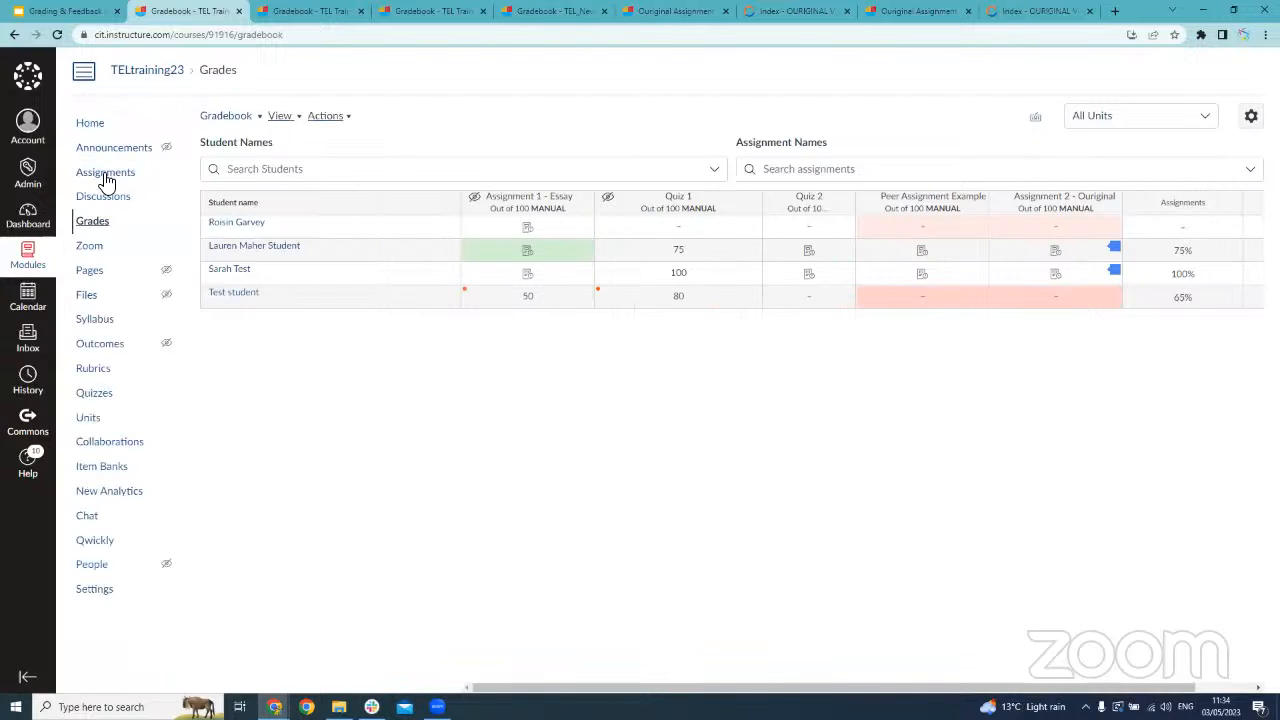
click(98, 393)
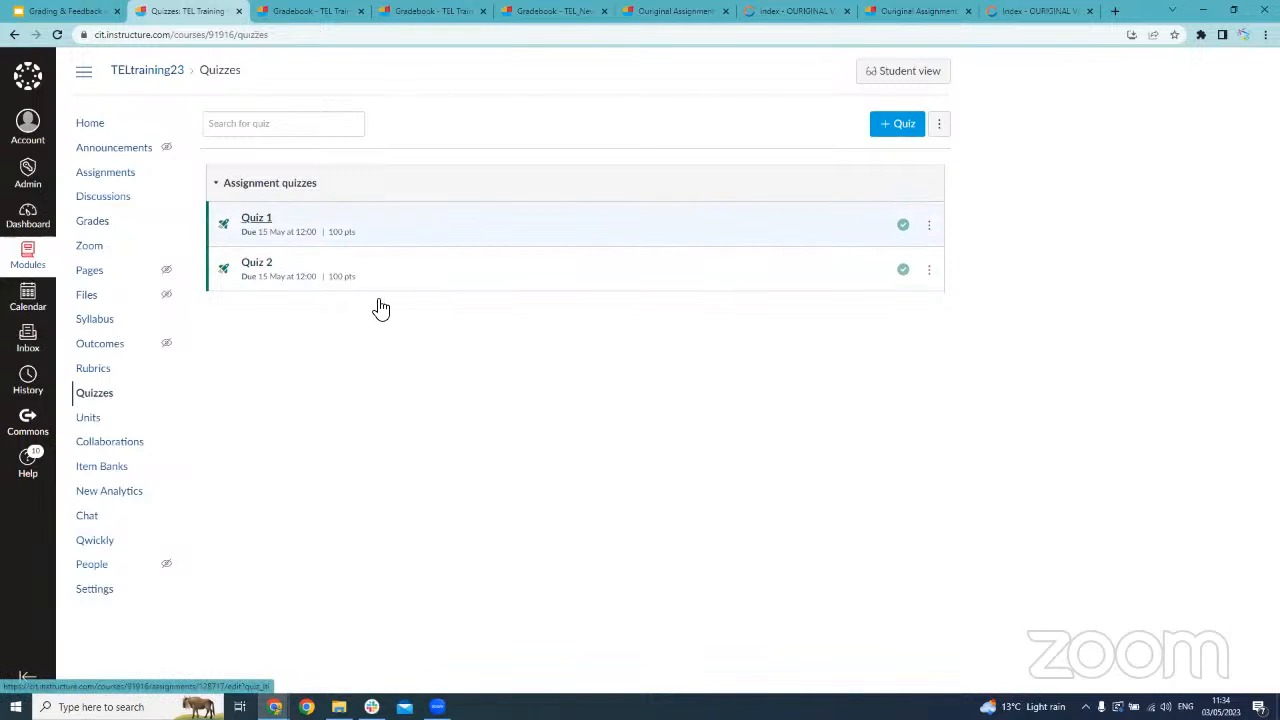
click(263, 271)
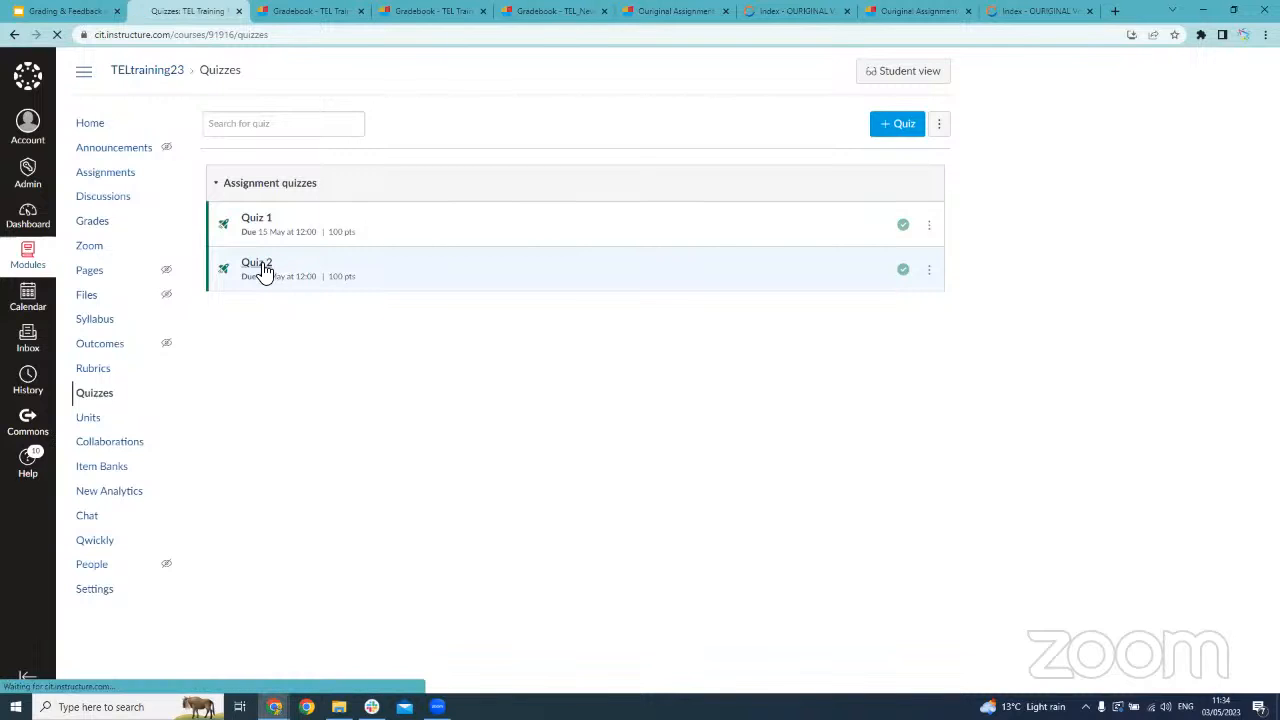
Look through Quiz 2's assignment details, including its points, assignees, dates and build option, and return to the quizzes list
scroll(937, 429, down, 3)
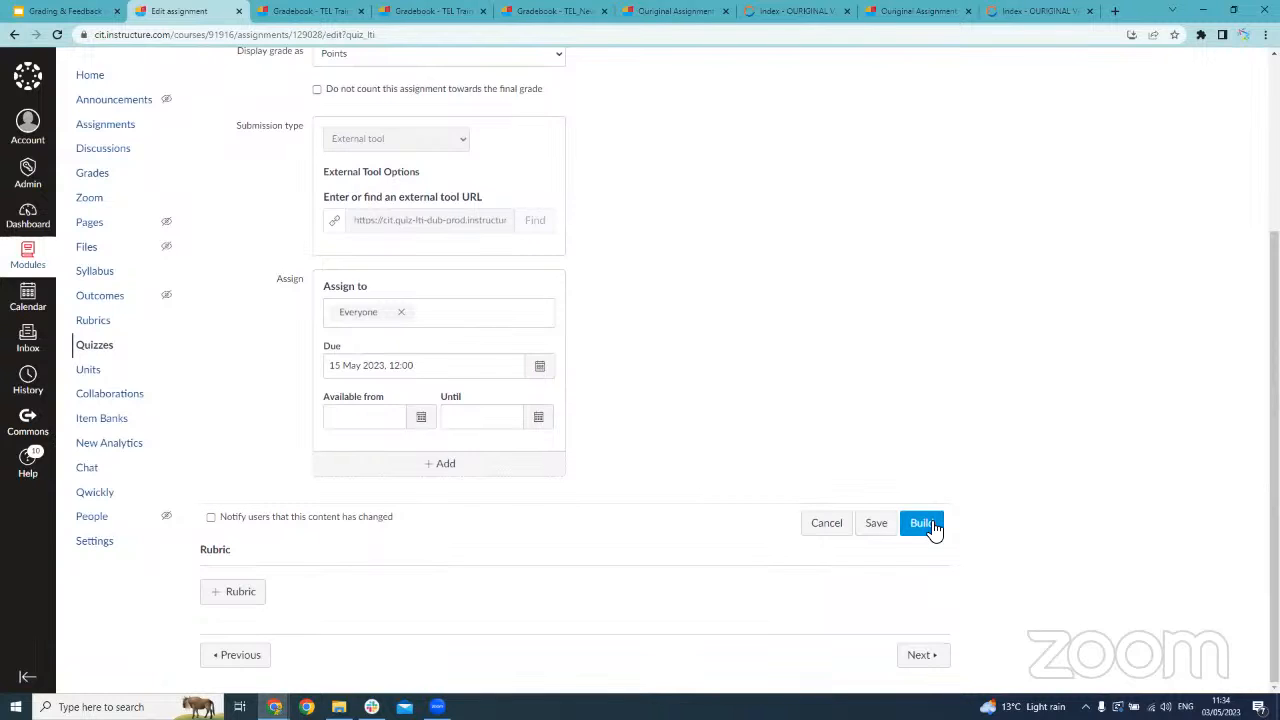
scroll(700, 300, up, 3)
scroll(751, 400, down, 2)
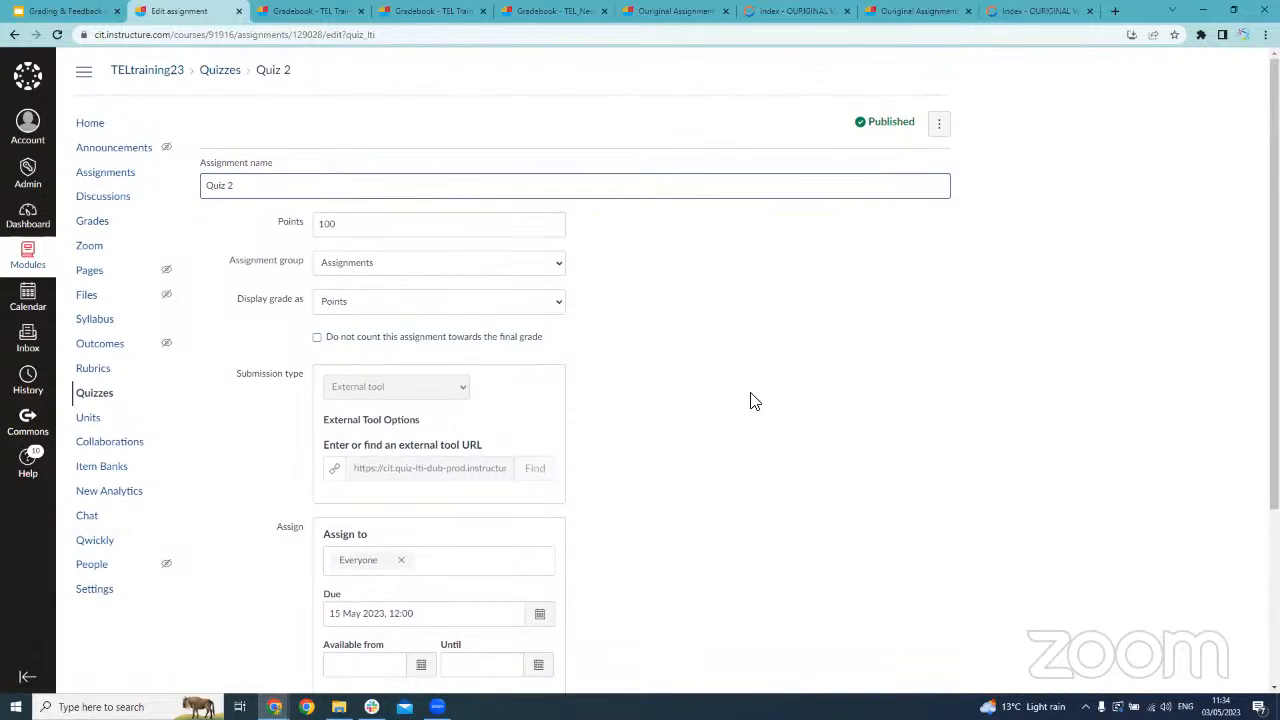
scroll(768, 401, down, 1)
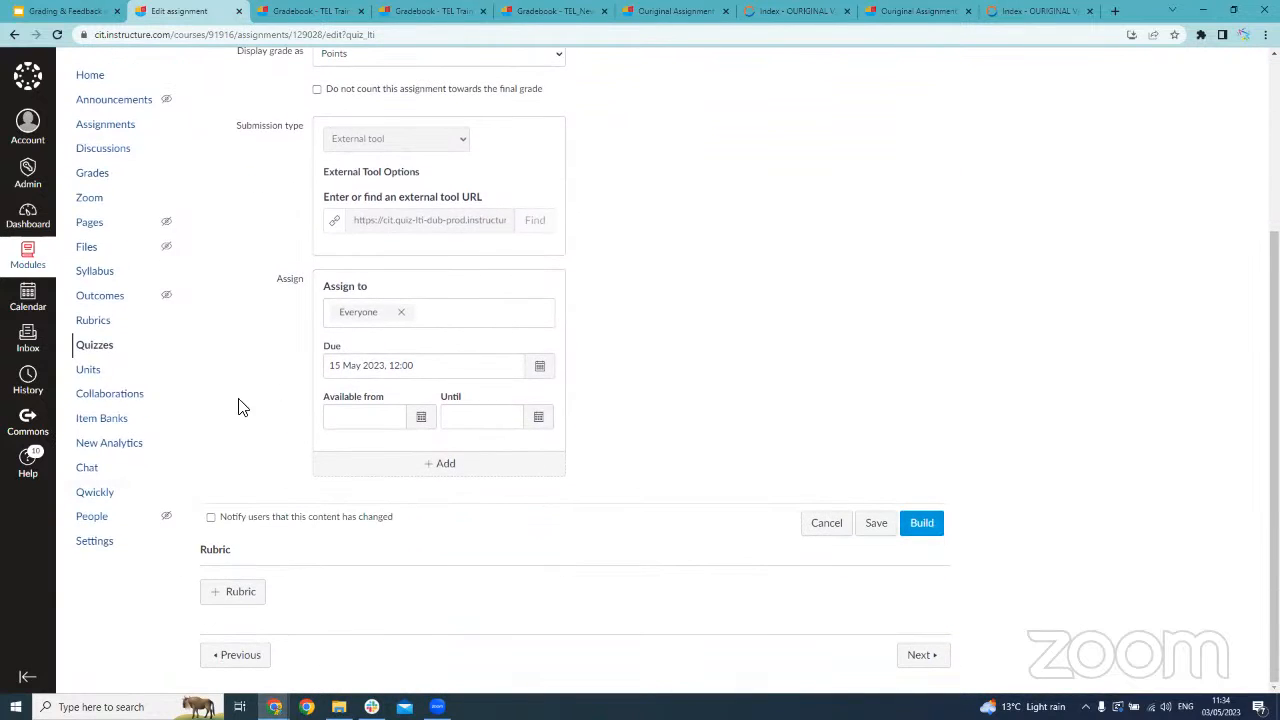
click(111, 354)
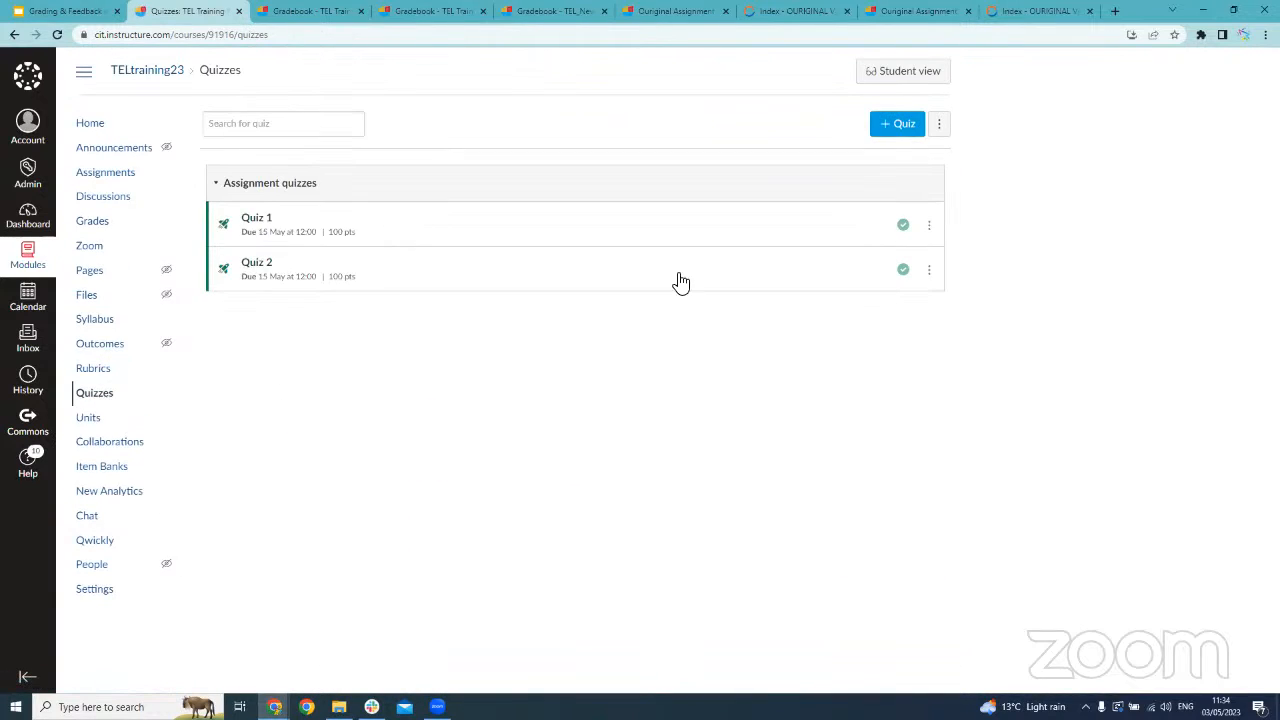
Open Quiz 2 in its build view from the quizzes list and look through its questions
click(931, 277)
click(911, 331)
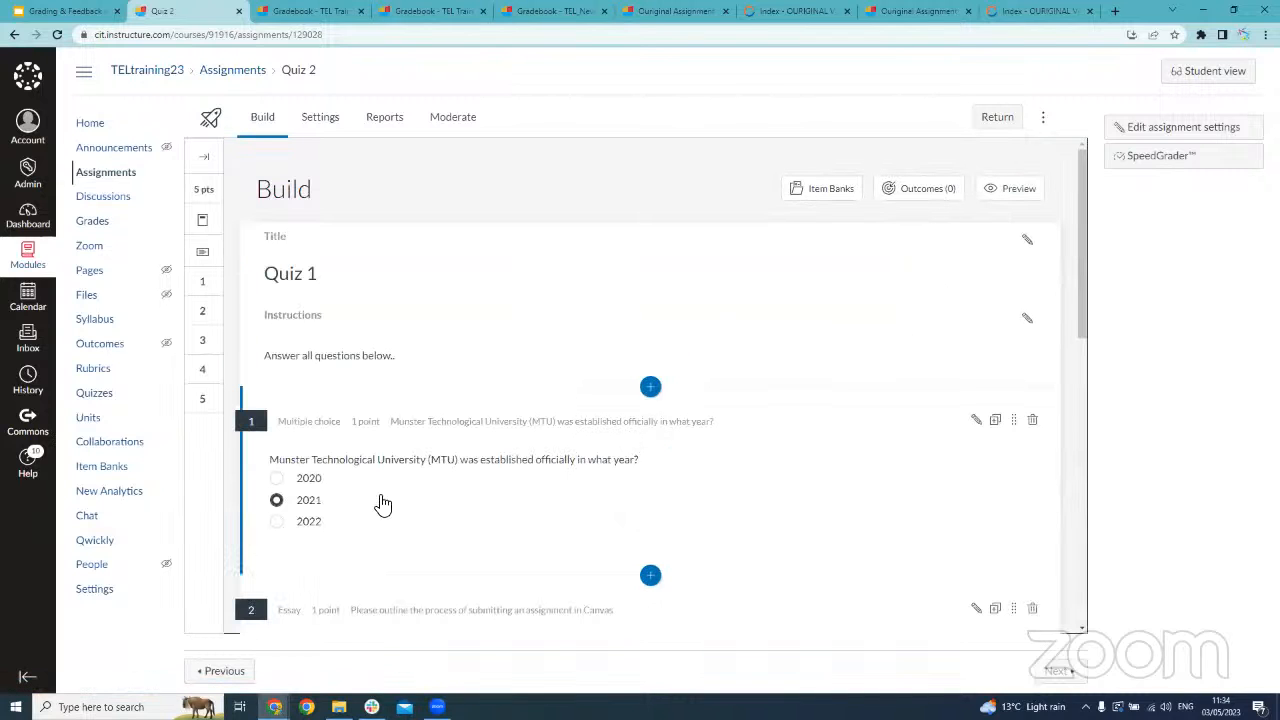
scroll(577, 257, down, 6)
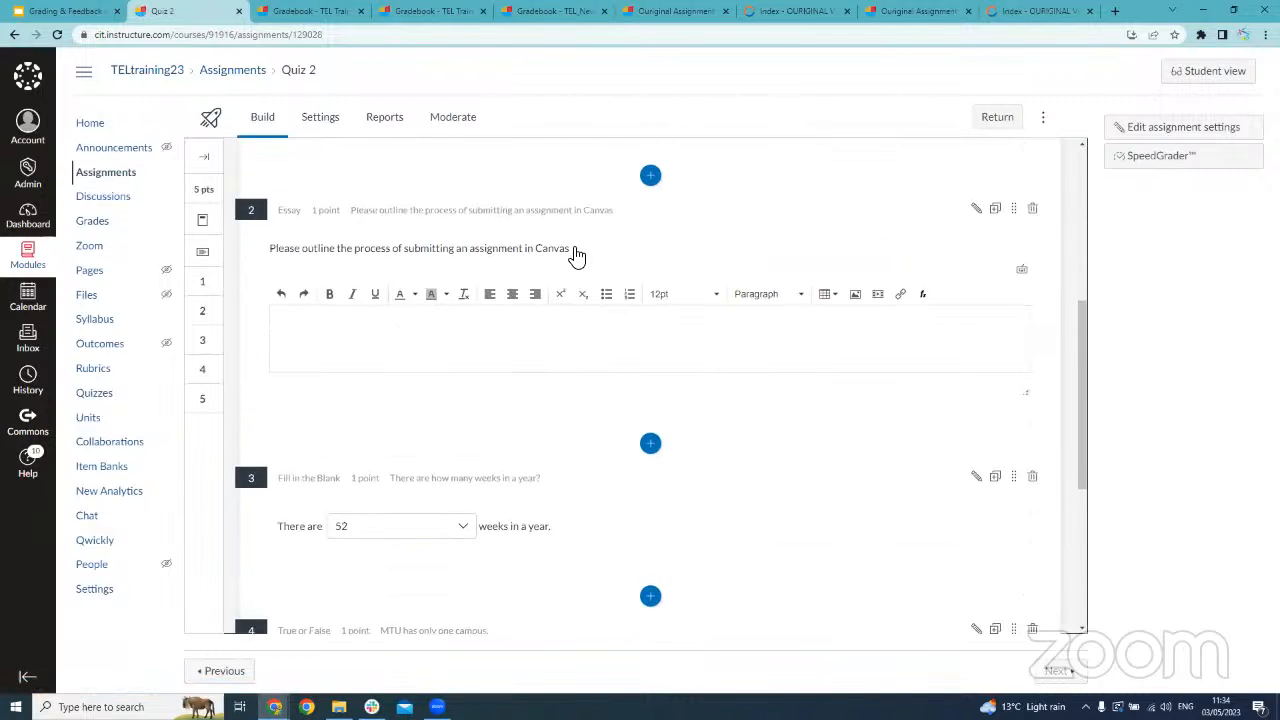
scroll(577, 257, down, 2)
scroll(577, 257, up, 8)
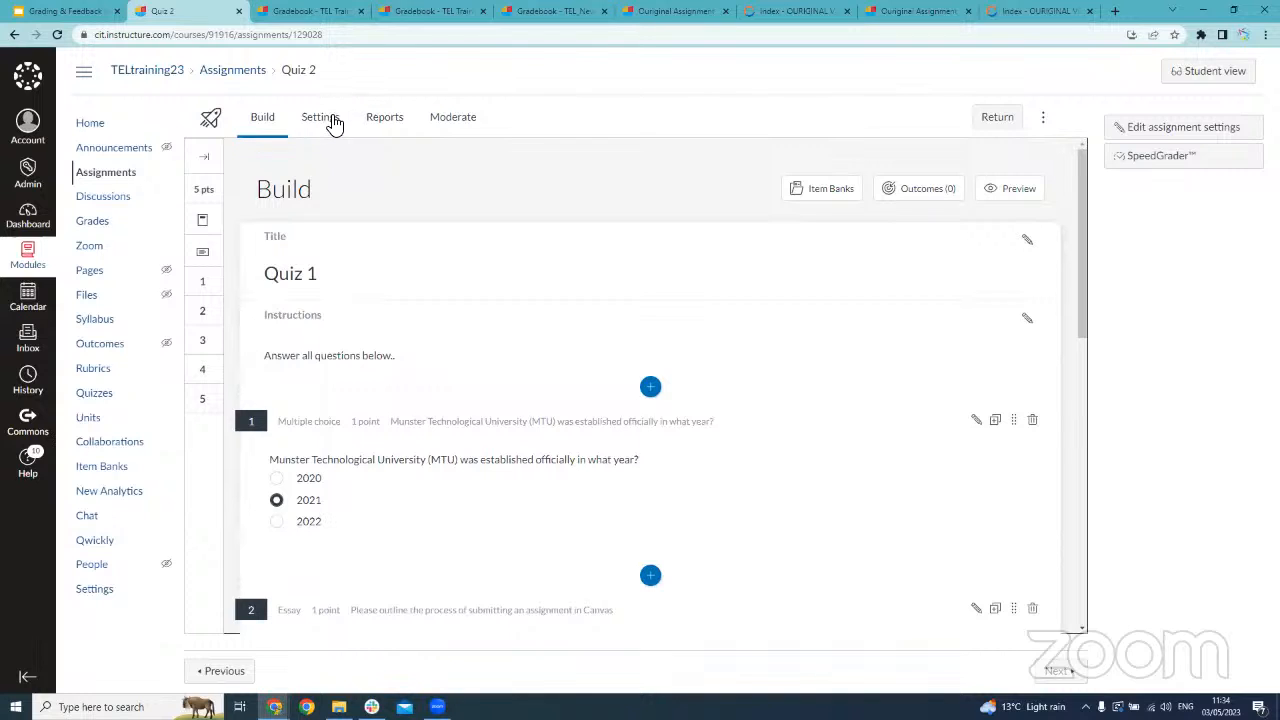
Turn on Restrict student result view in Quiz 2's settings and show its result display options
click(331, 119)
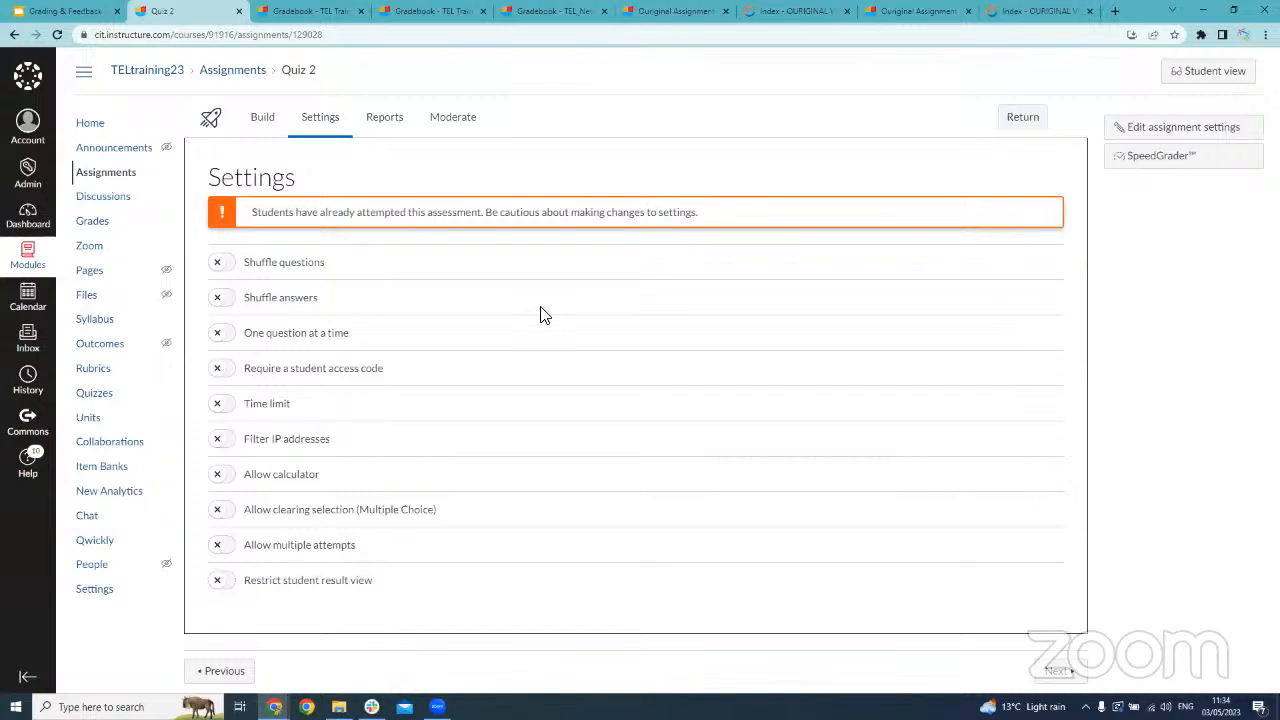
click(228, 591)
scroll(403, 577, down, 2)
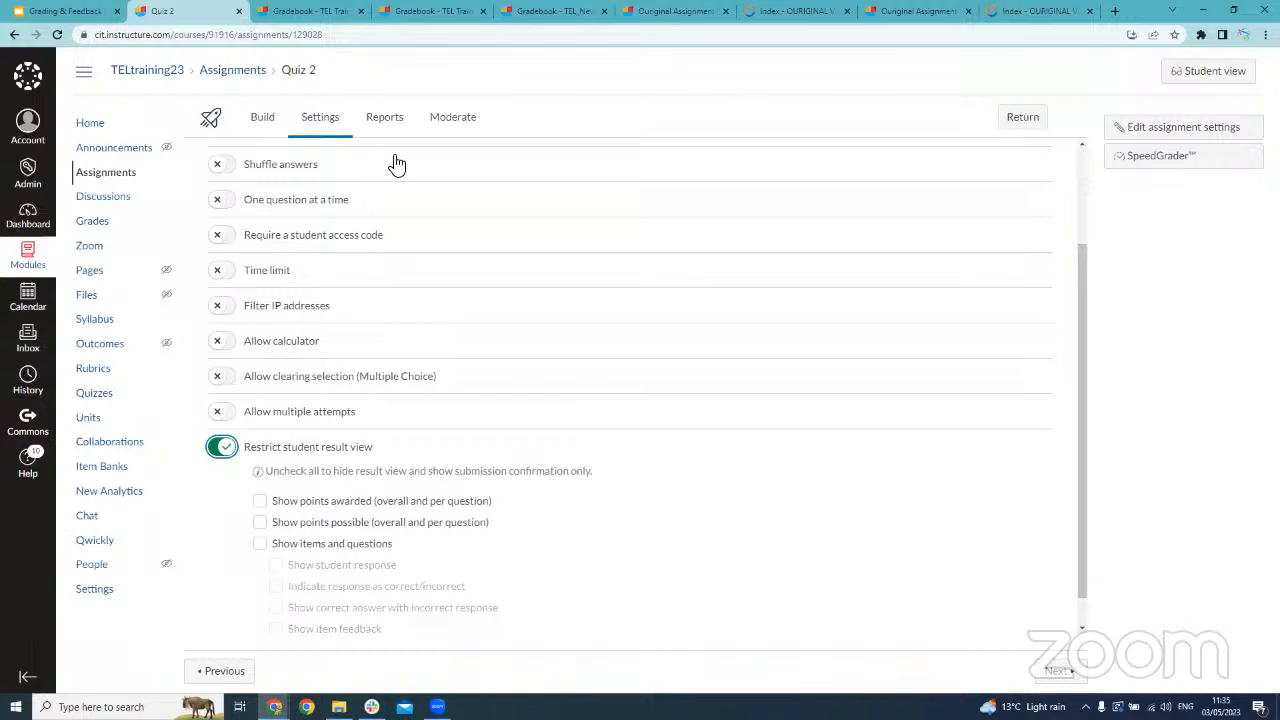
Check Quiz 2's moderation list and review its questions, opening the fill-in-the-blank question for editing and cancelling
click(447, 122)
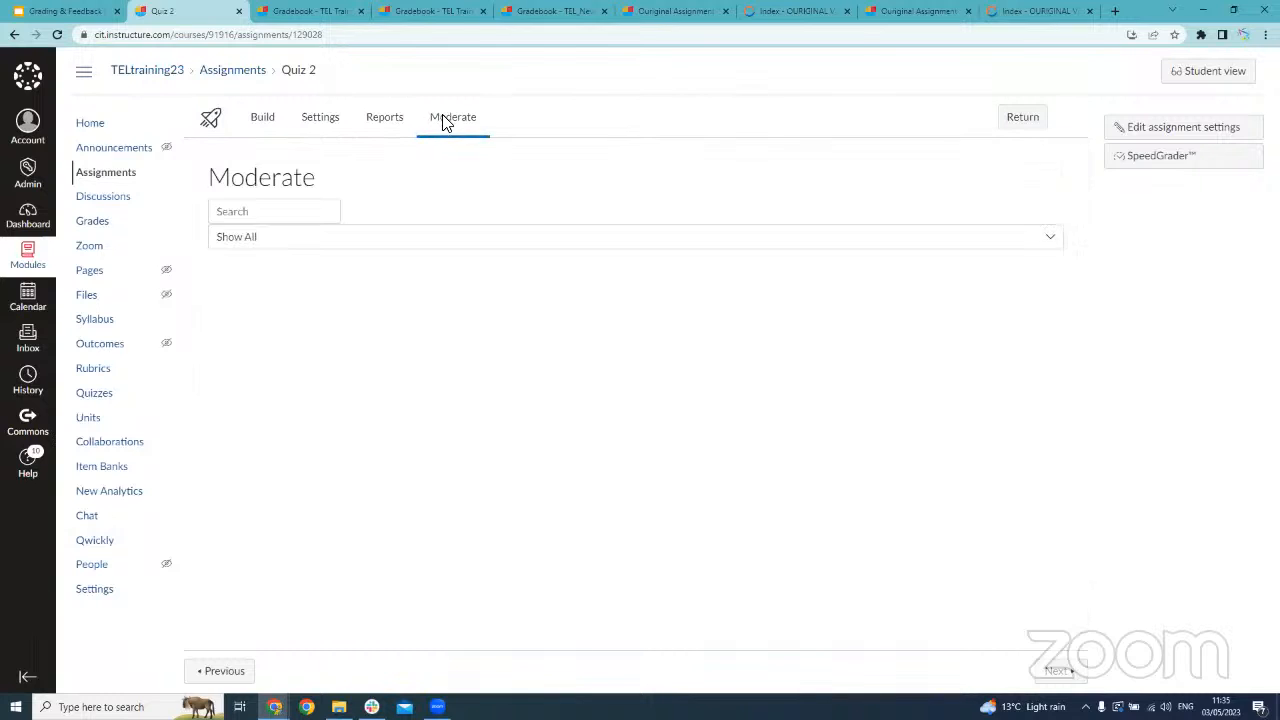
click(260, 118)
scroll(540, 336, down, 4)
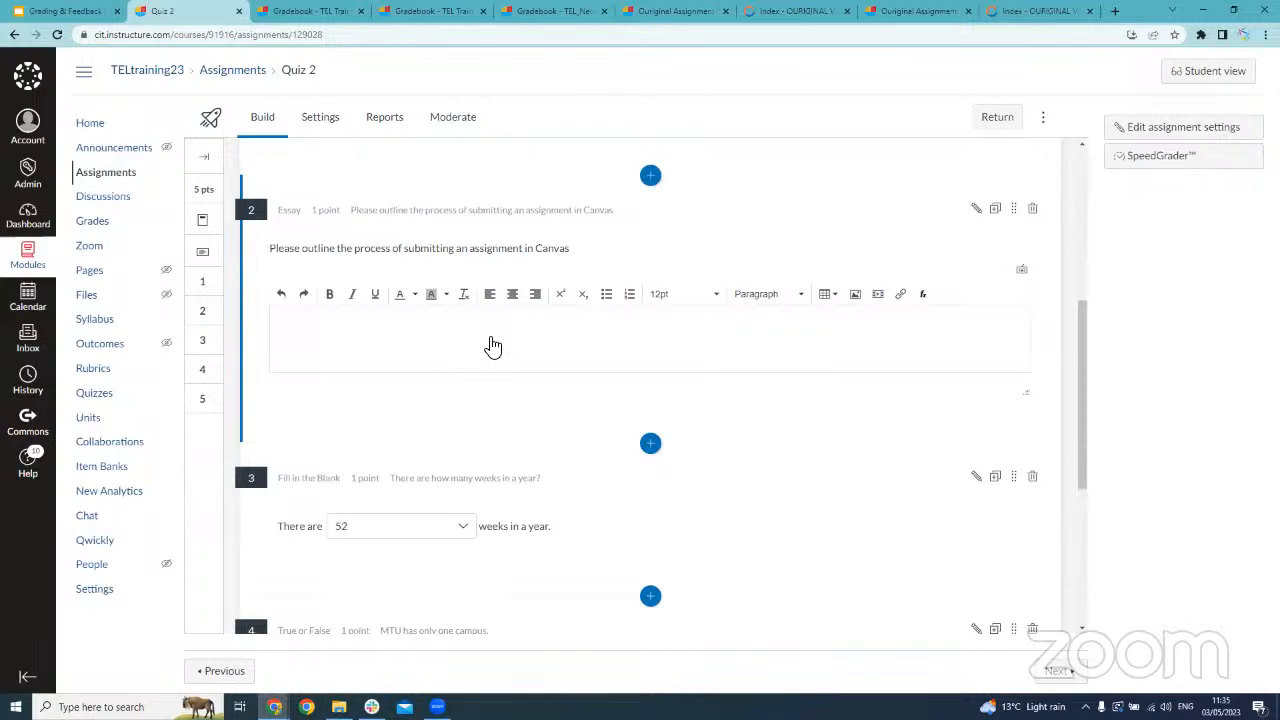
click(463, 529)
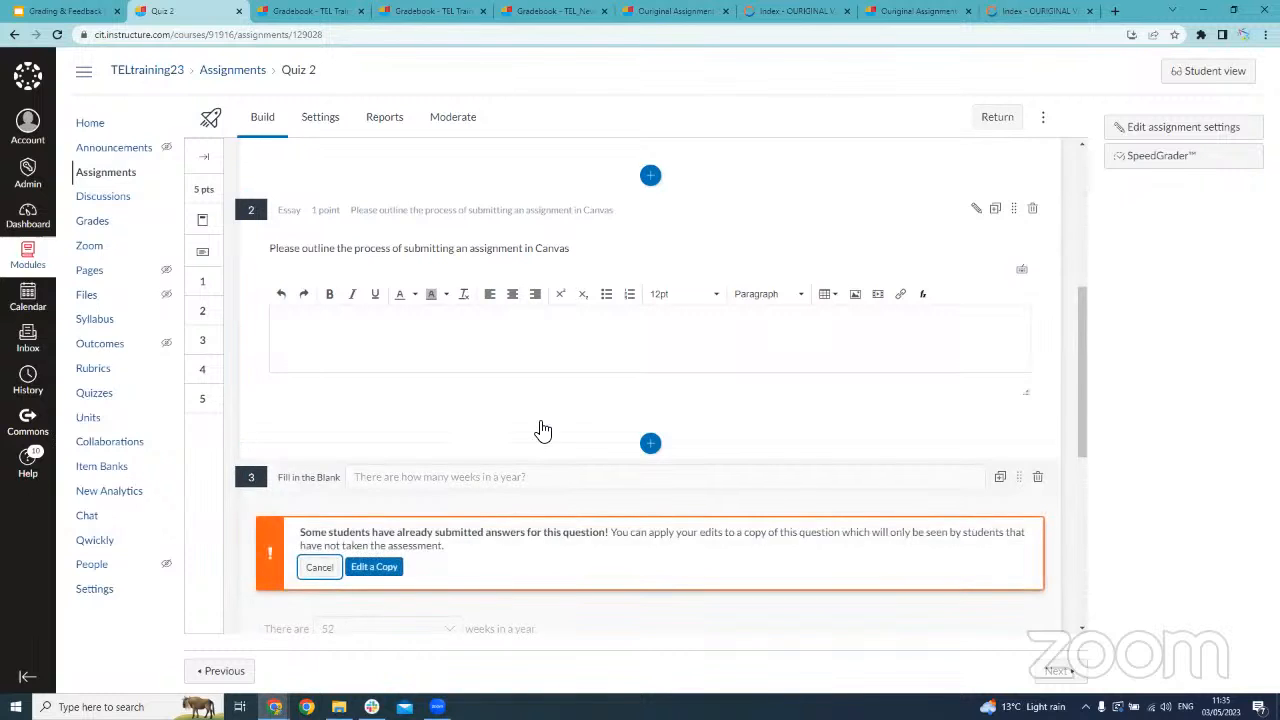
click(317, 567)
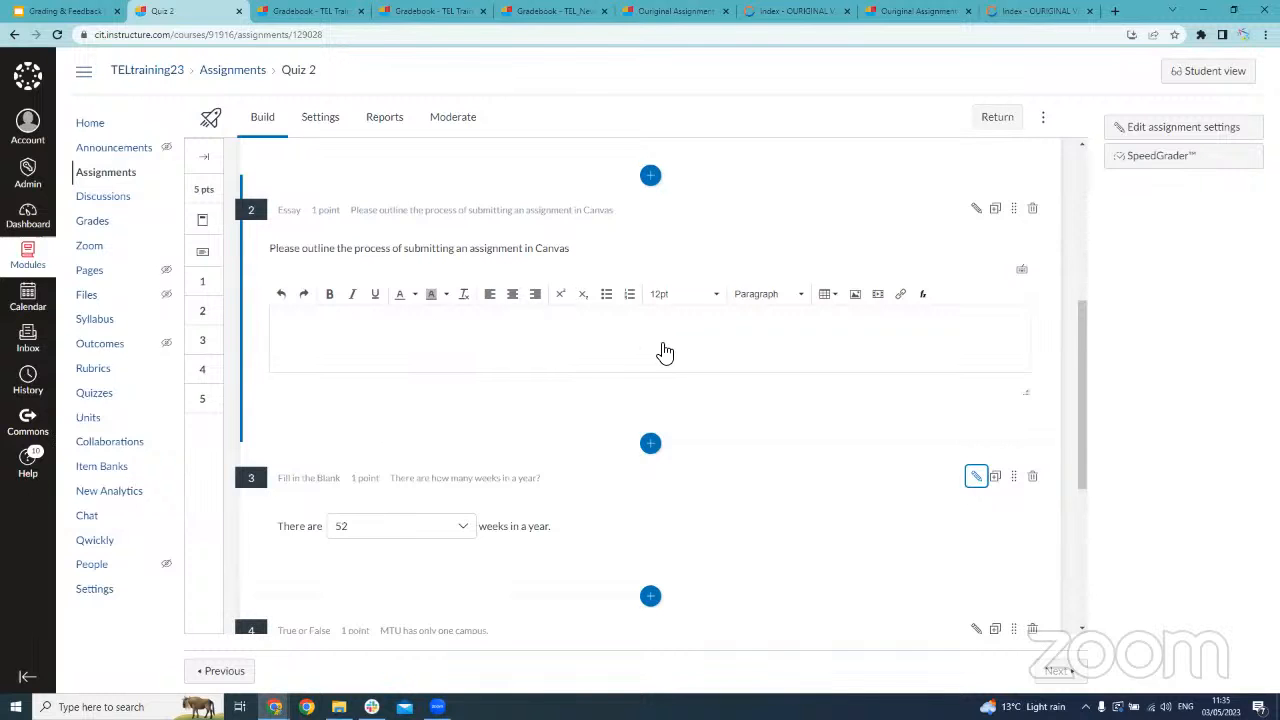
scroll(664, 351, down, 4)
scroll(648, 352, up, 4)
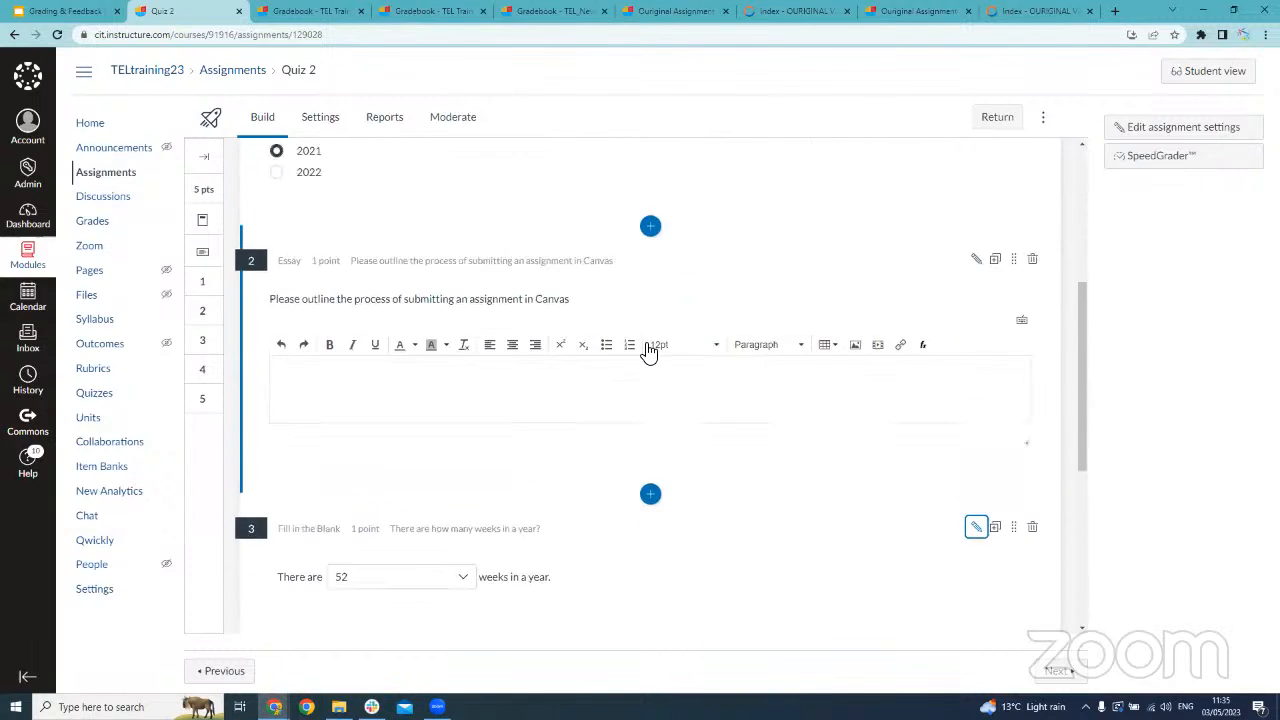
scroll(640, 463, up, 2)
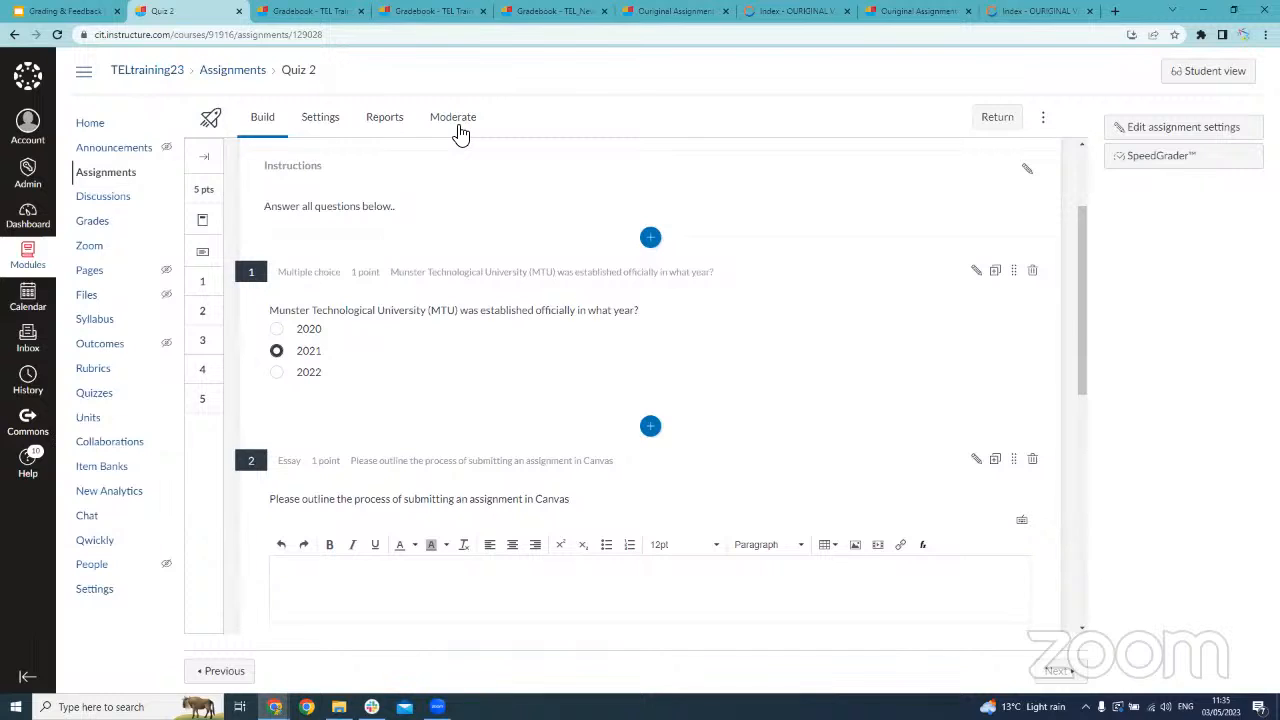
View the event log of the first student's Quiz 2 attempt and return to the moderation list
click(457, 128)
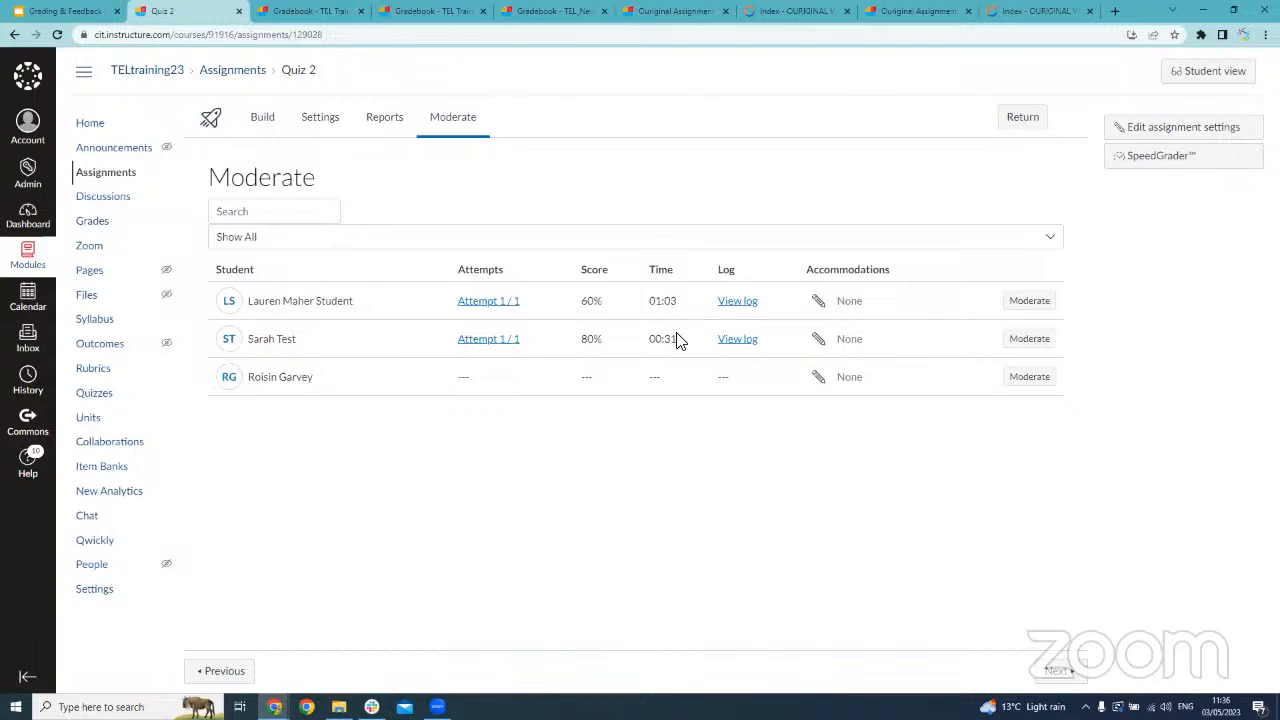
click(744, 310)
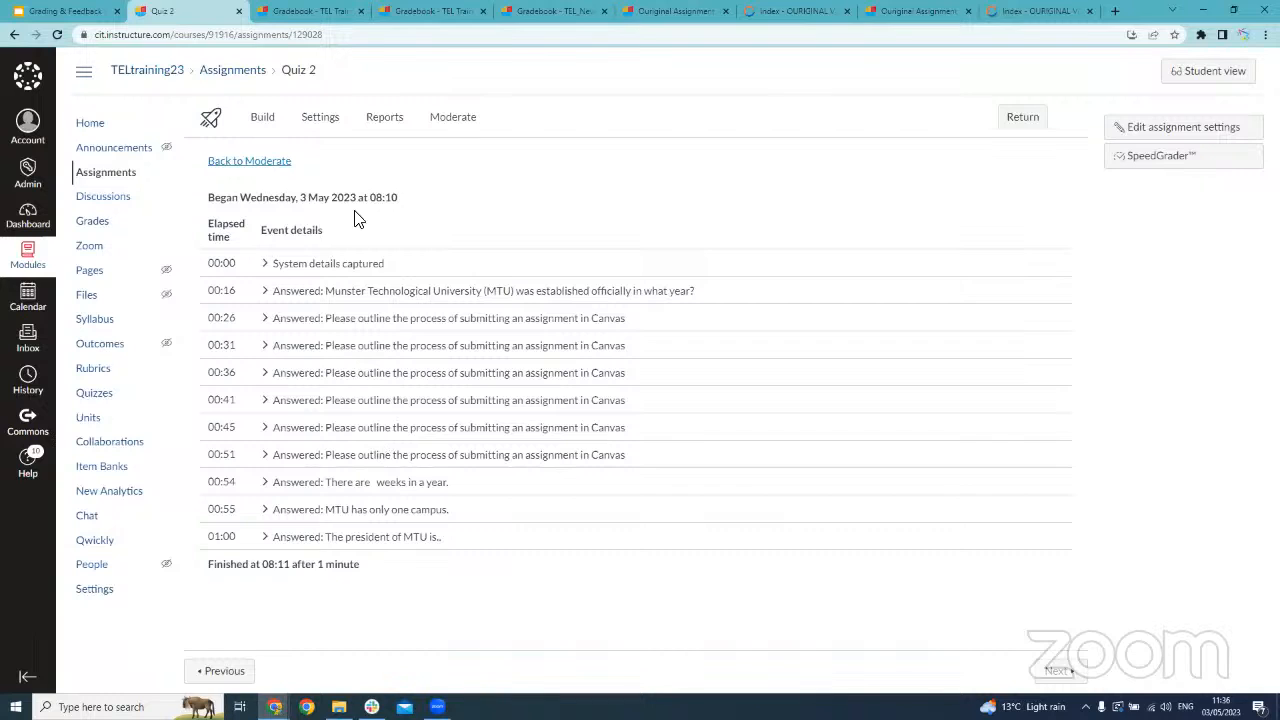
key(alt+Left)
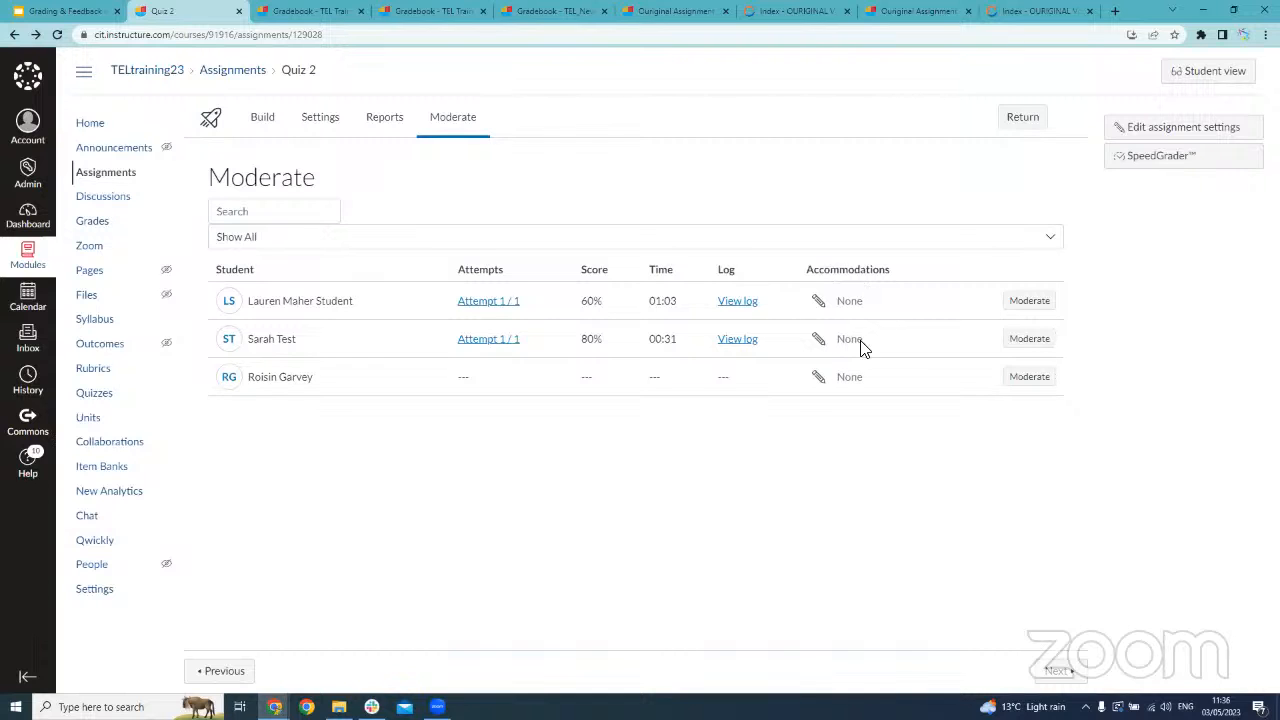
Examine the first student's time accommodation choices and the additional attempt and time options for moderating the quiz, closing both
click(818, 300)
click(684, 422)
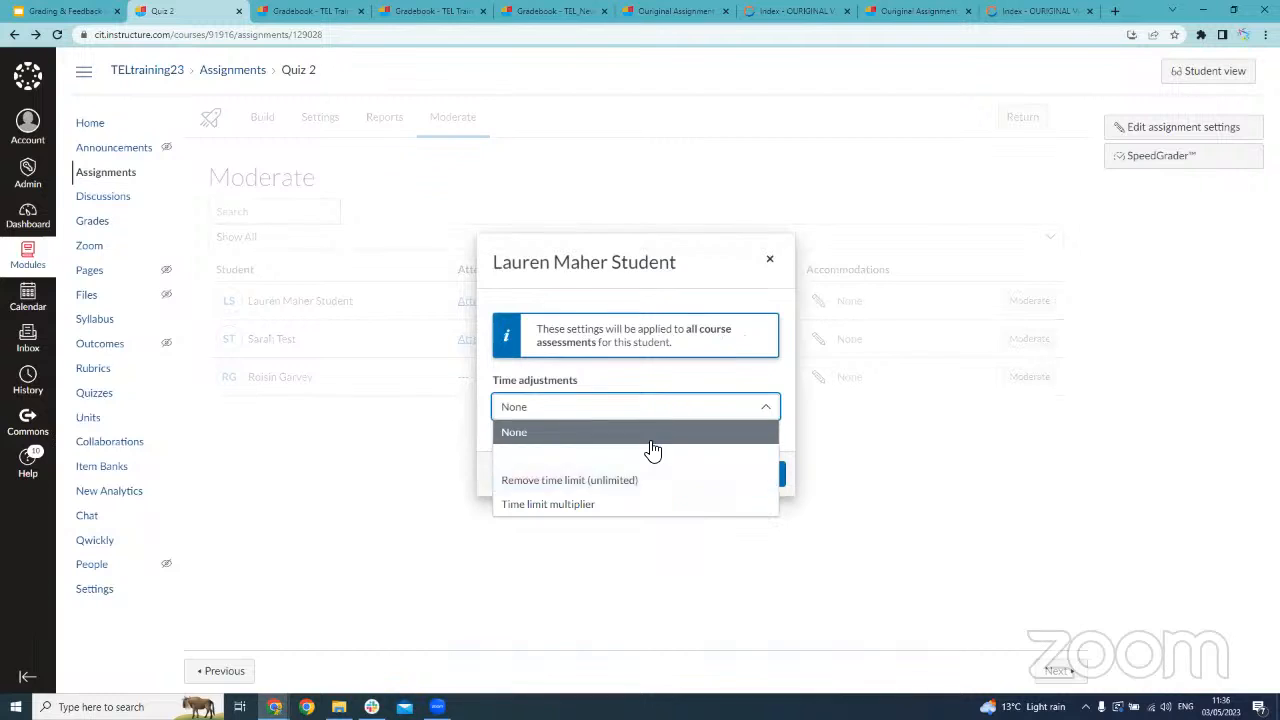
click(769, 259)
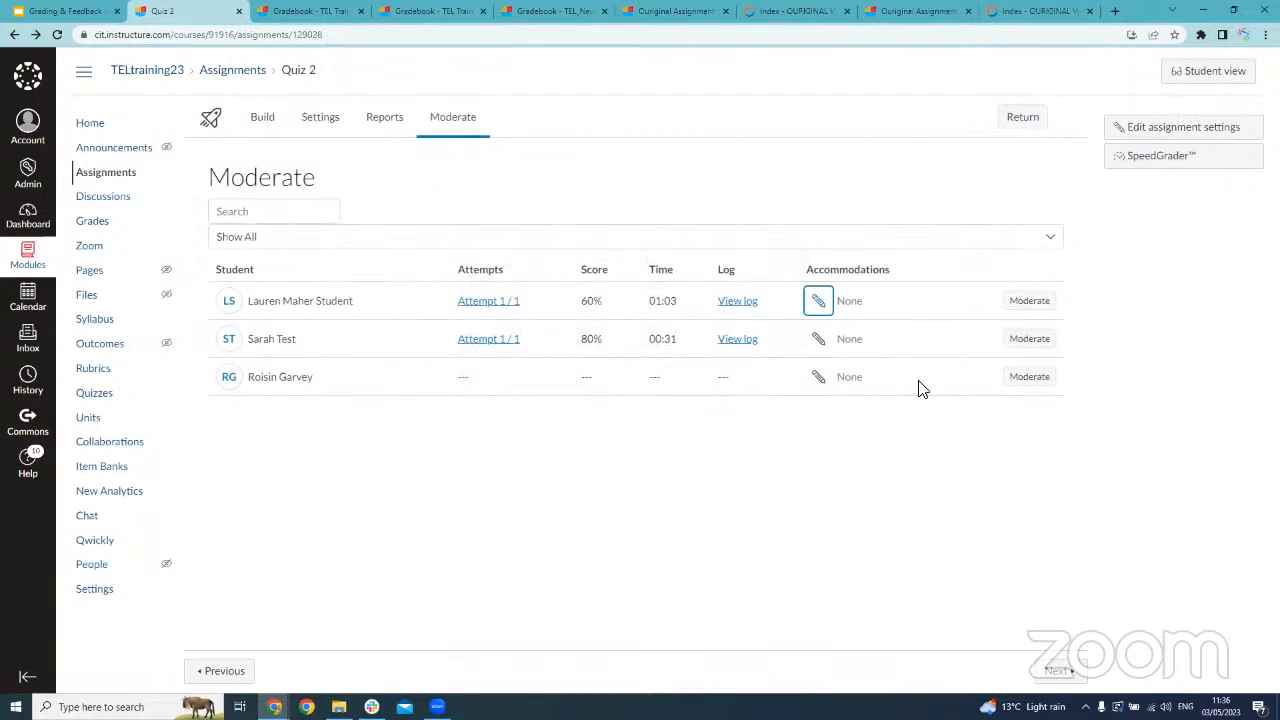
click(1027, 306)
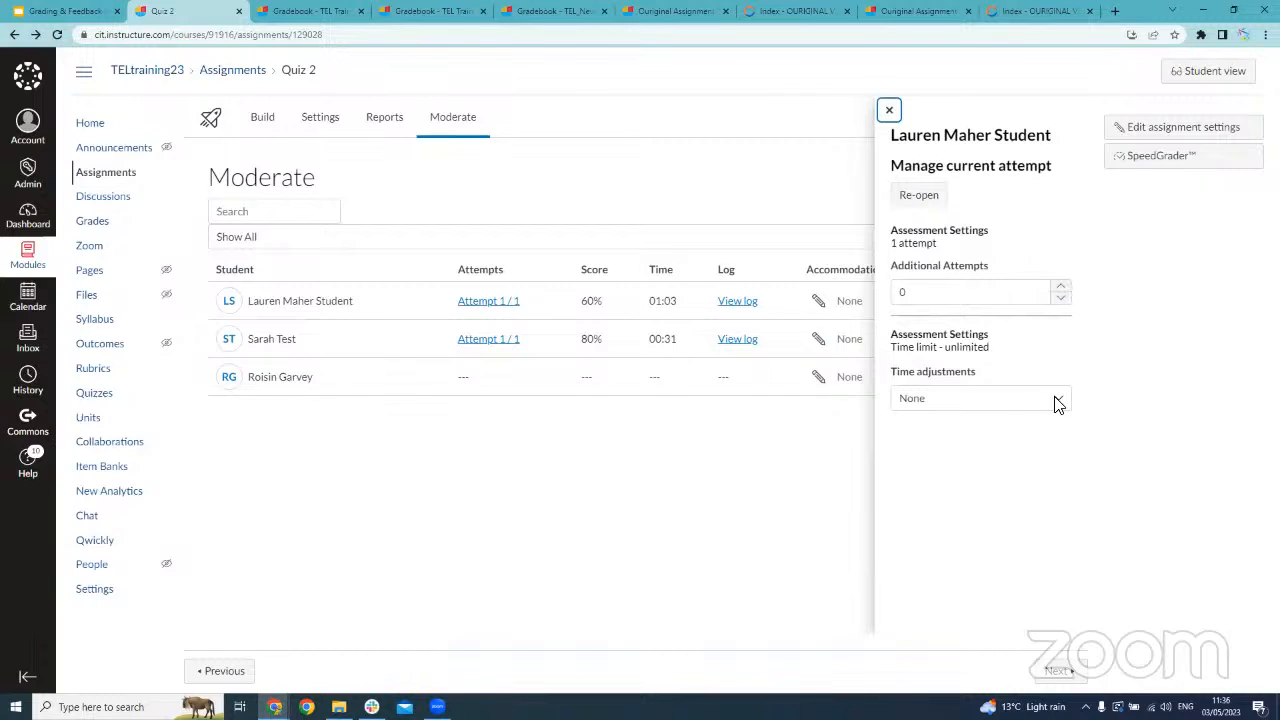
click(649, 352)
click(590, 307)
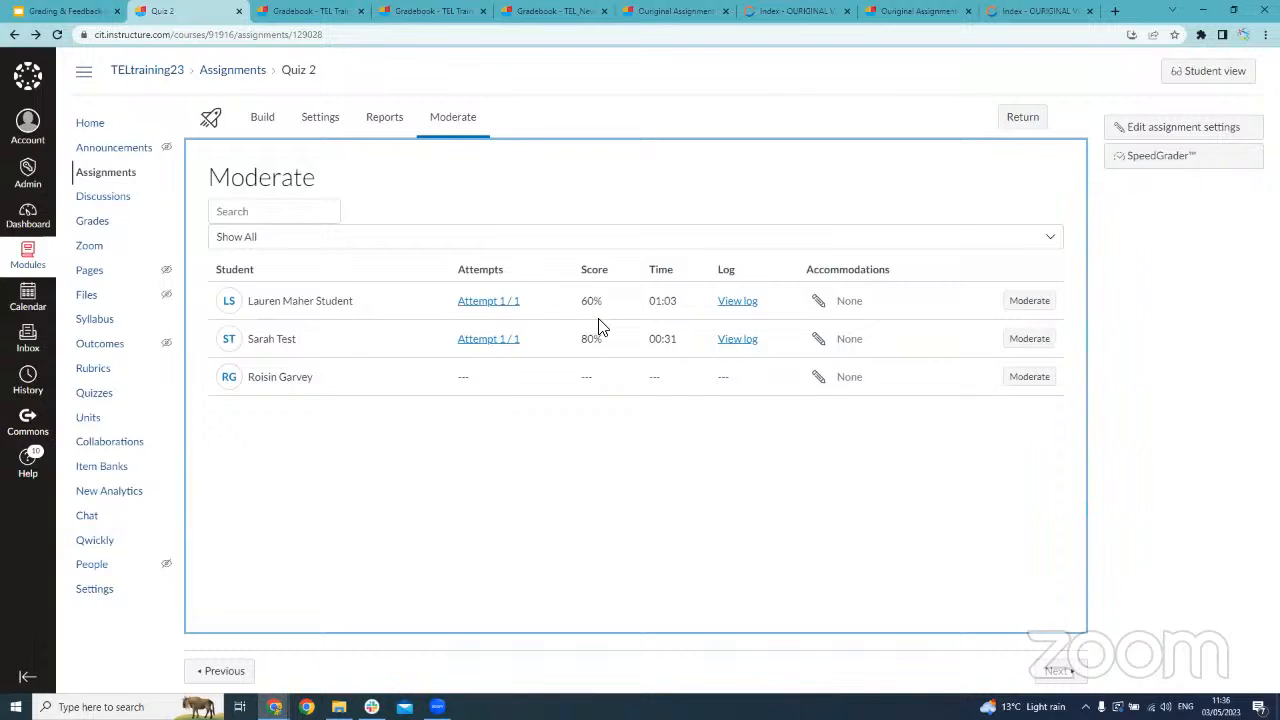
Open the first student's Quiz 2 attempt and review the results as far as the essay answer awaiting a grade
click(502, 303)
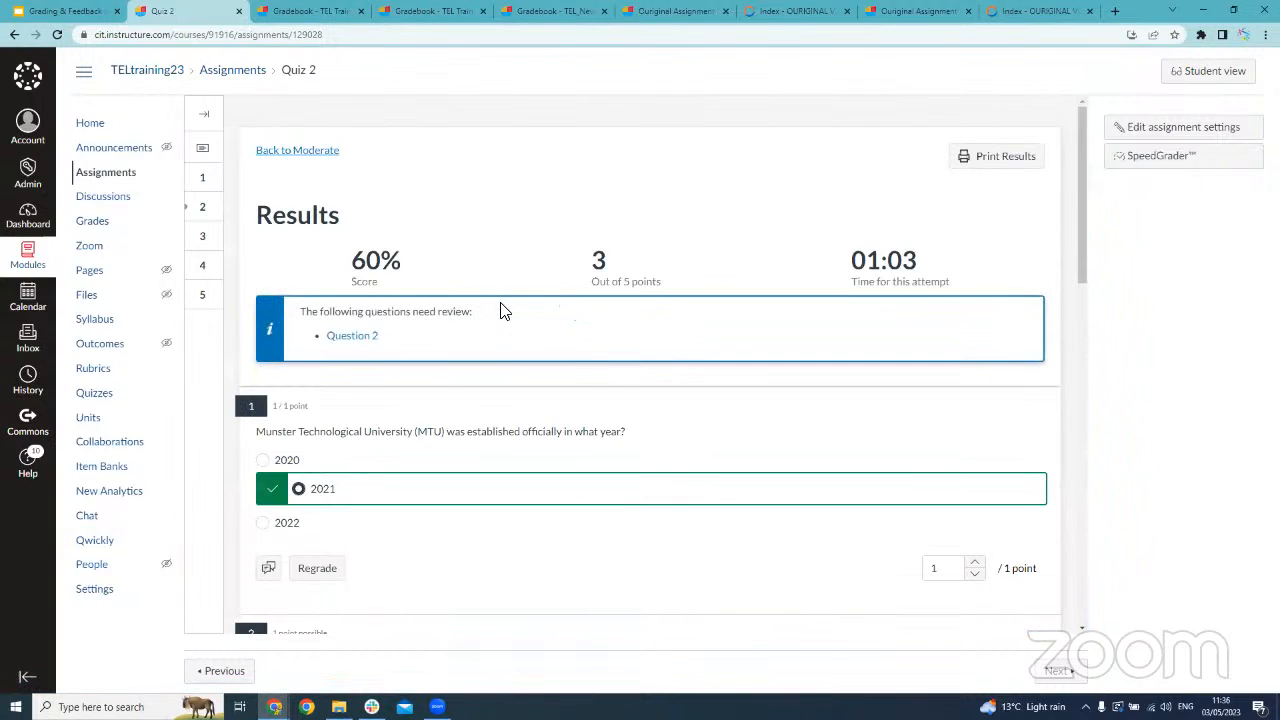
scroll(504, 311, down, 2)
scroll(504, 311, down, 1)
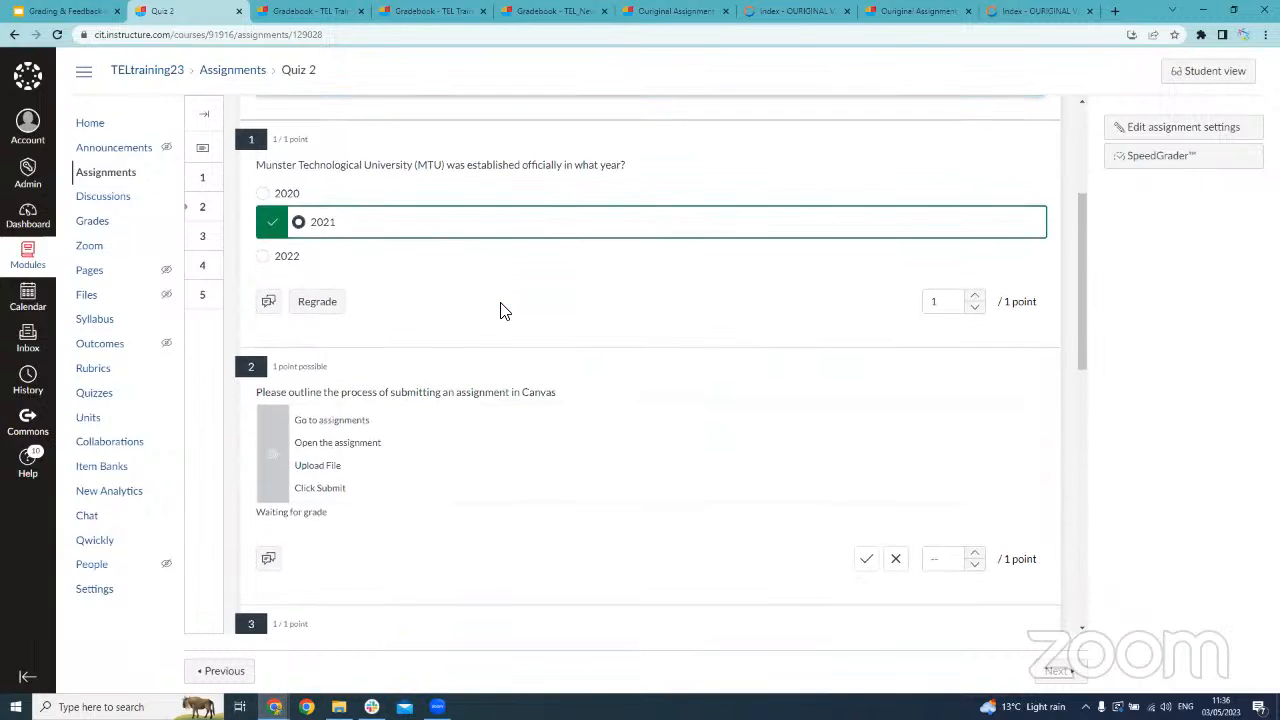
scroll(500, 309, up, 1)
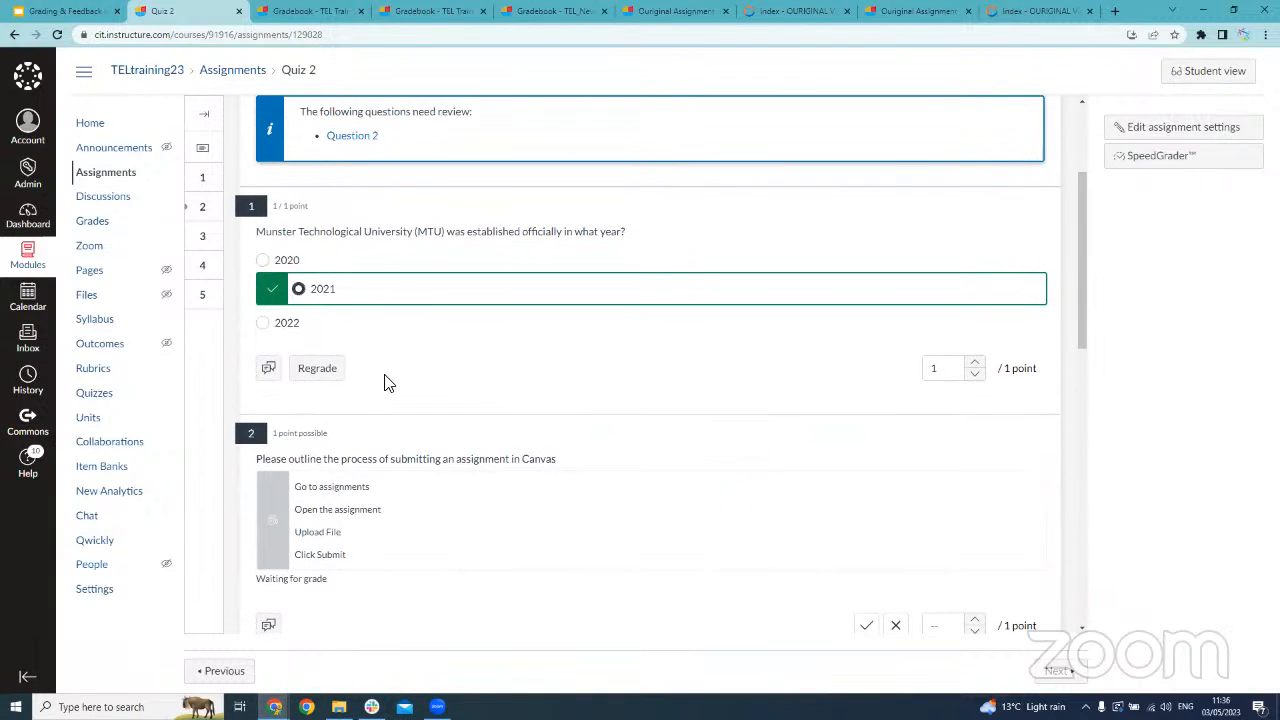
scroll(500, 371, down, 1)
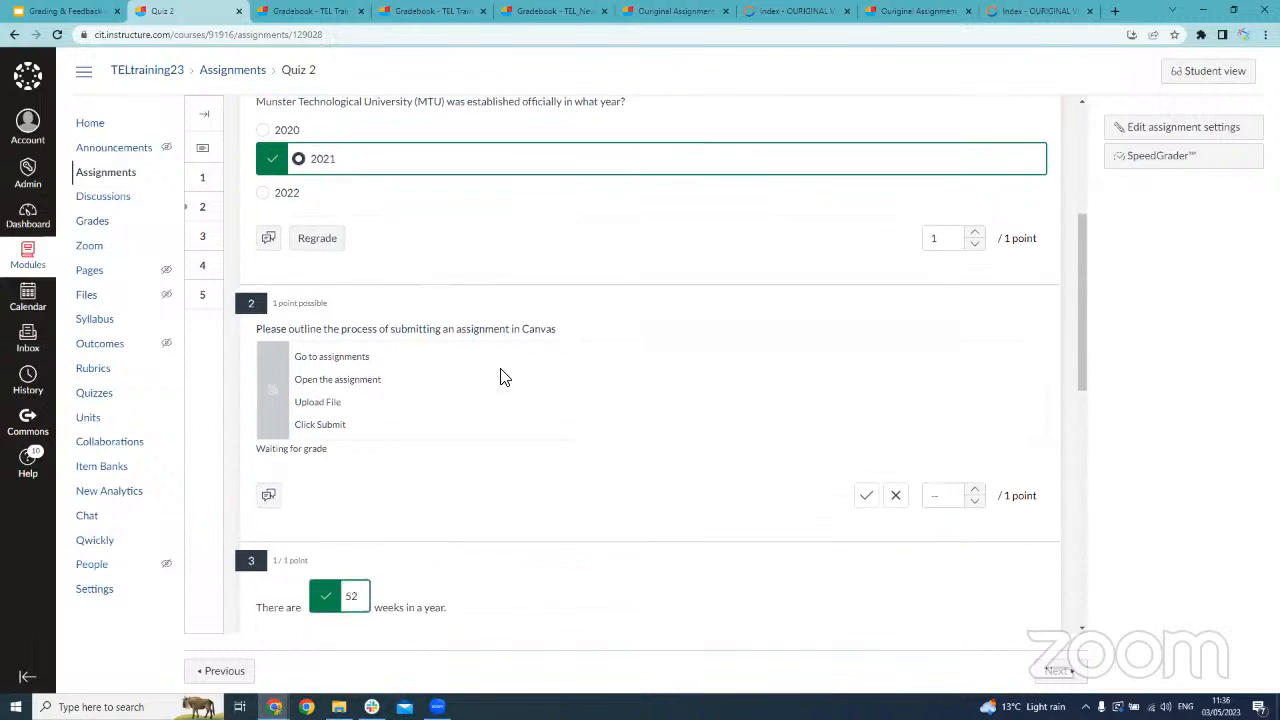
scroll(929, 289, down, 1)
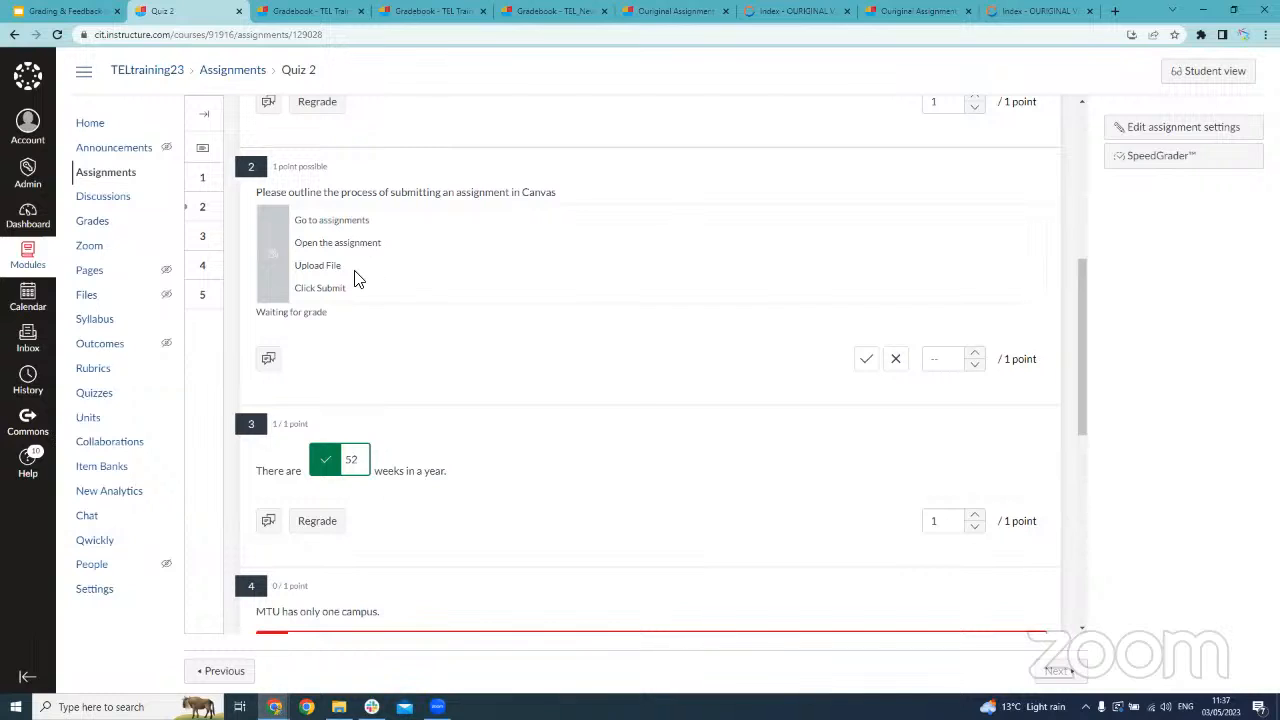
Try the correct and incorrect marks on the question 2 essay answer, leave it correct with 1 point, and update the results
click(864, 360)
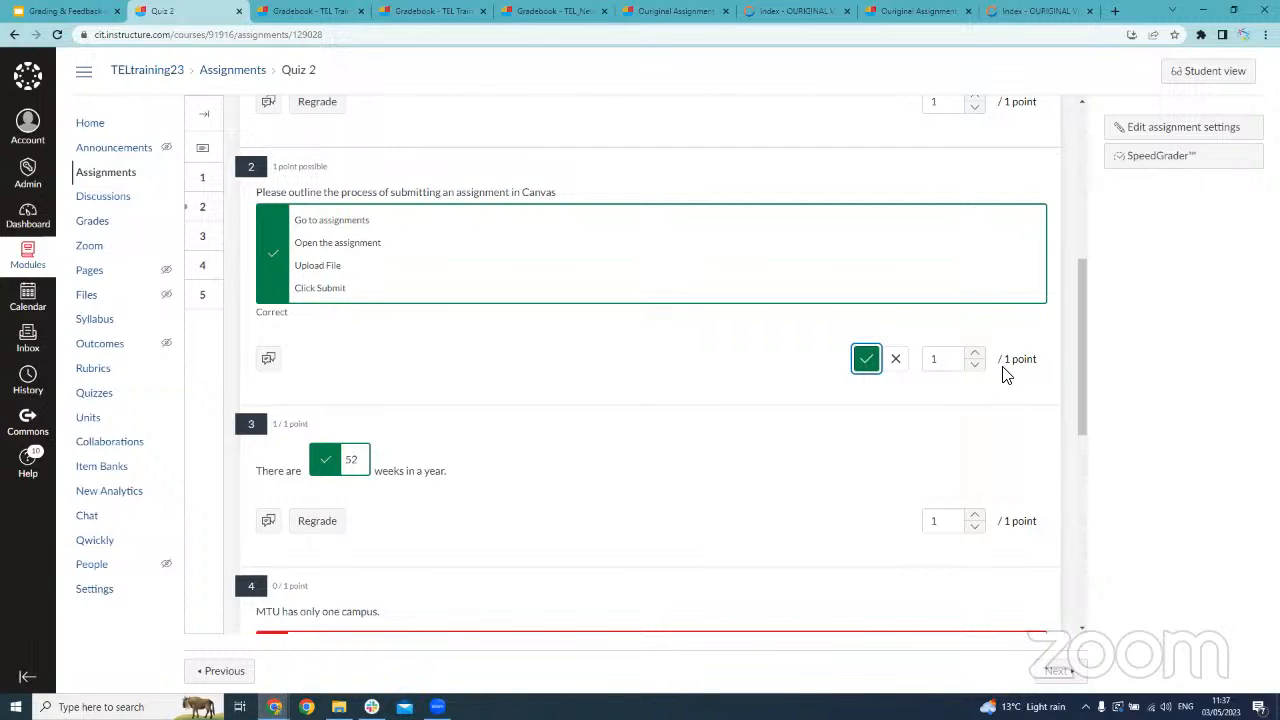
click(897, 360)
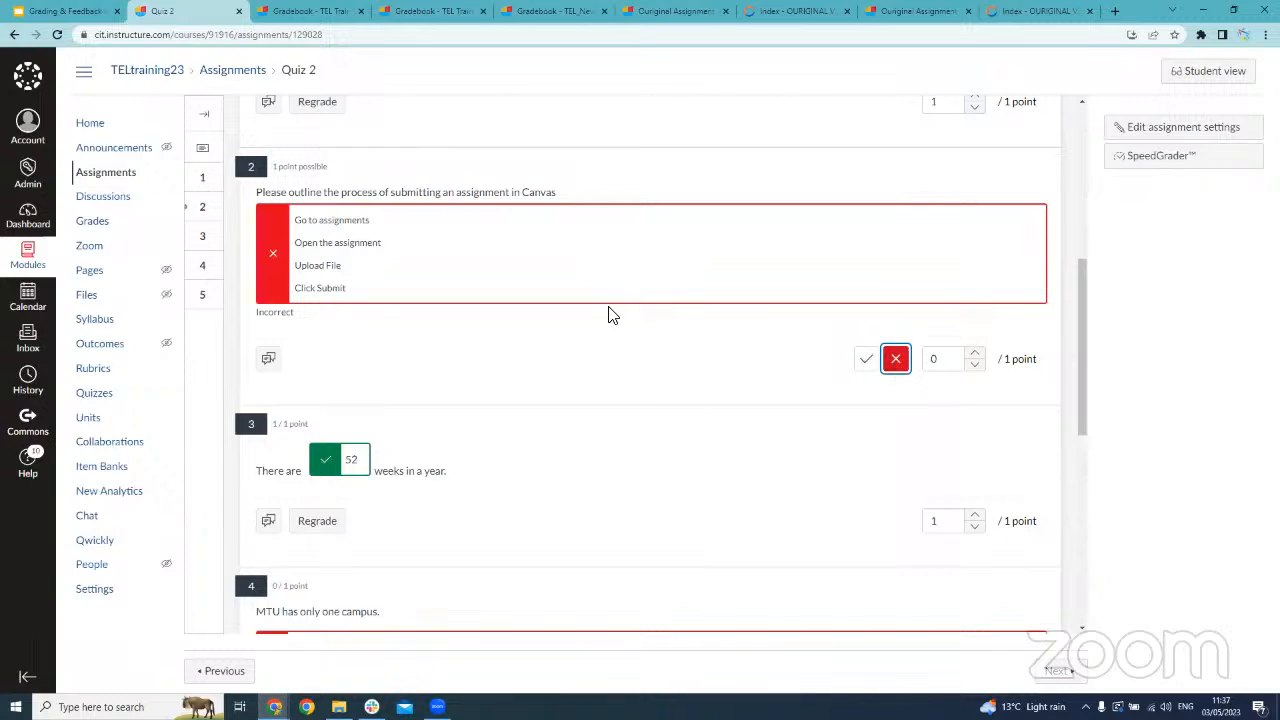
click(866, 359)
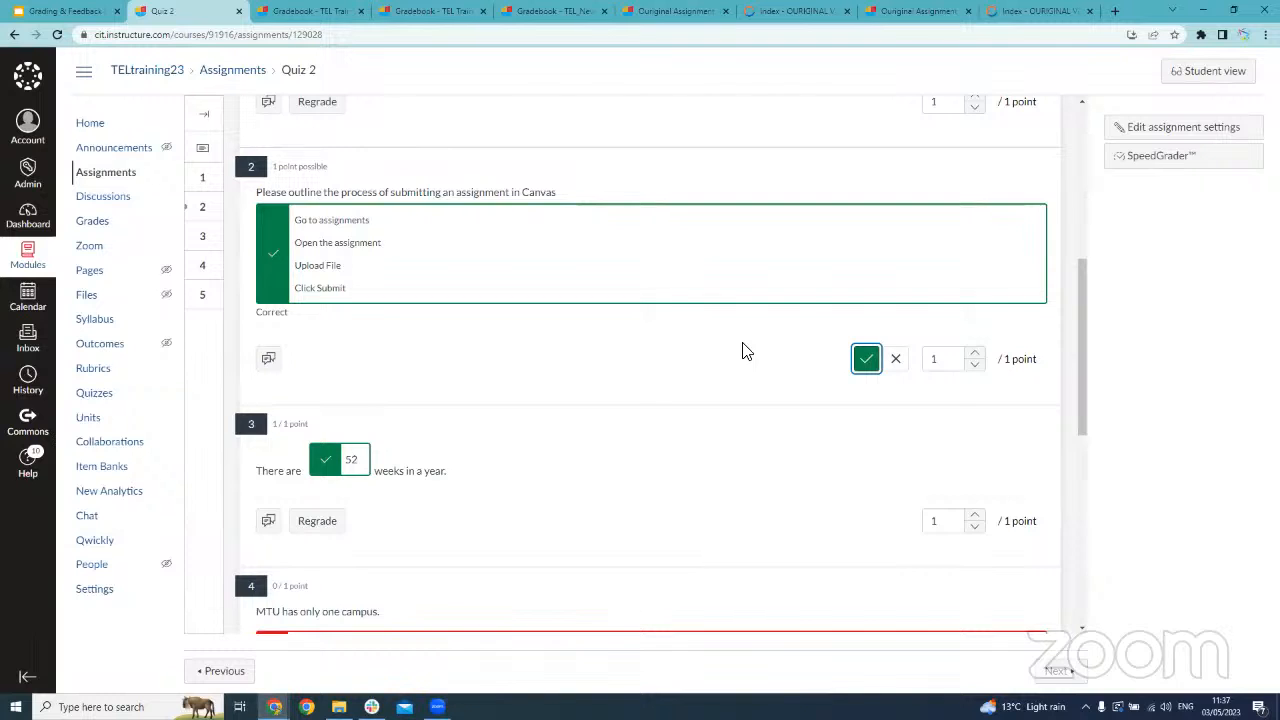
scroll(743, 351, down, 5)
scroll(1012, 420, down, 1)
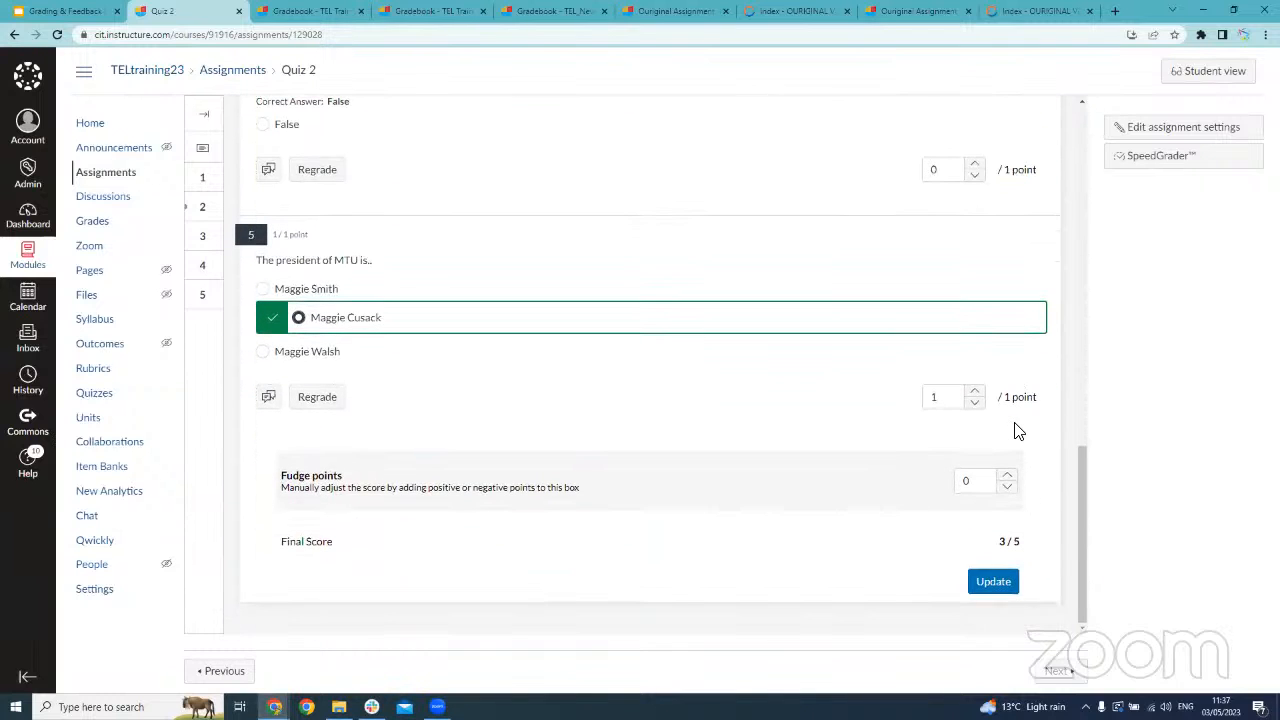
click(1000, 583)
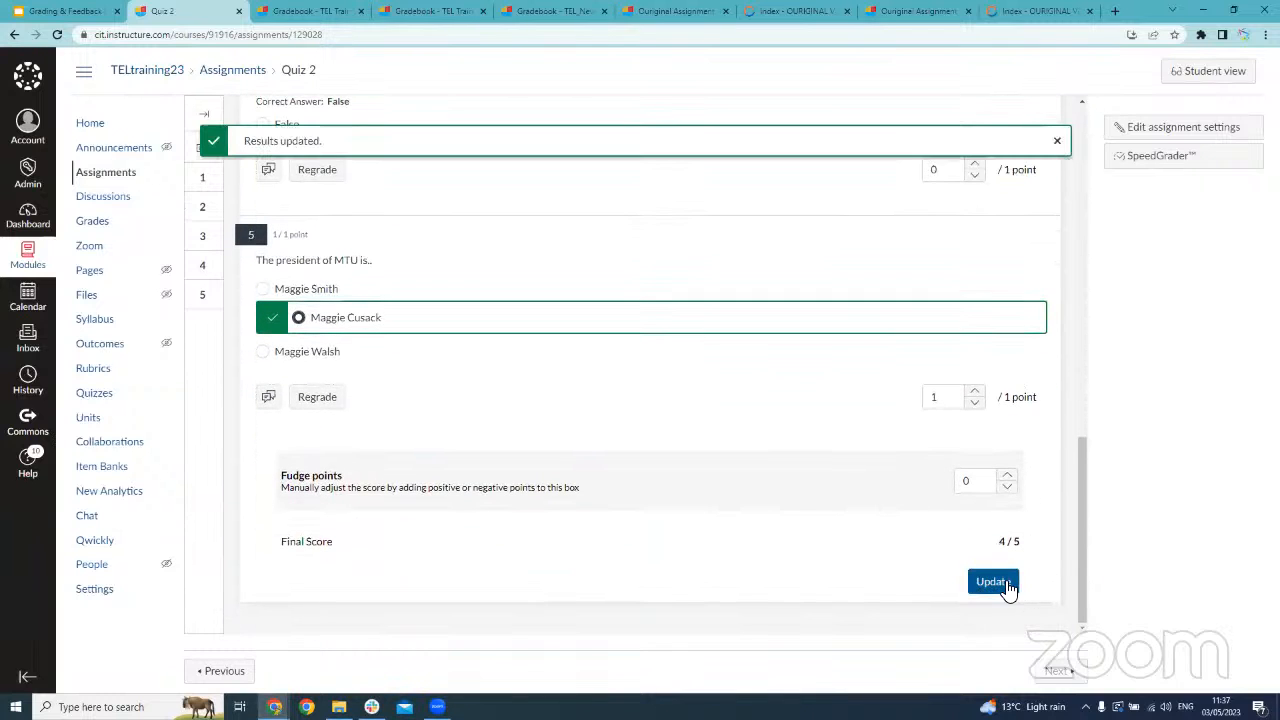
scroll(452, 252, up, 8)
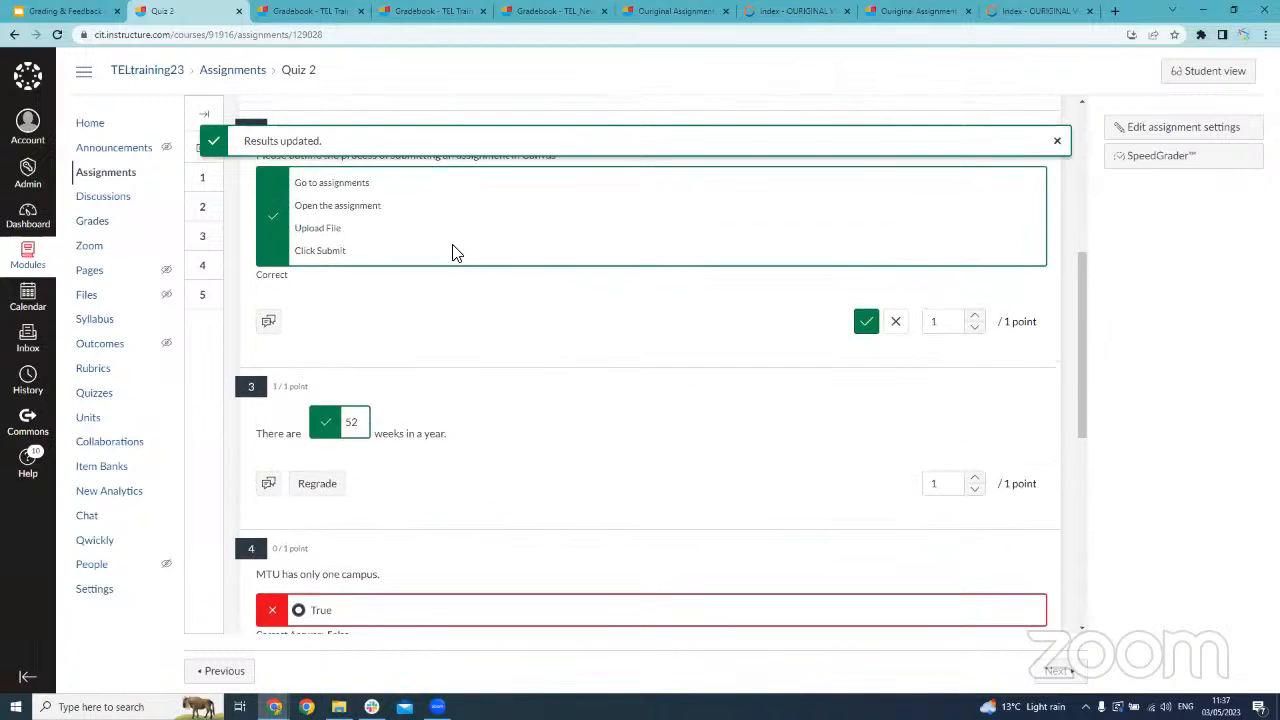
scroll(452, 252, up, 3)
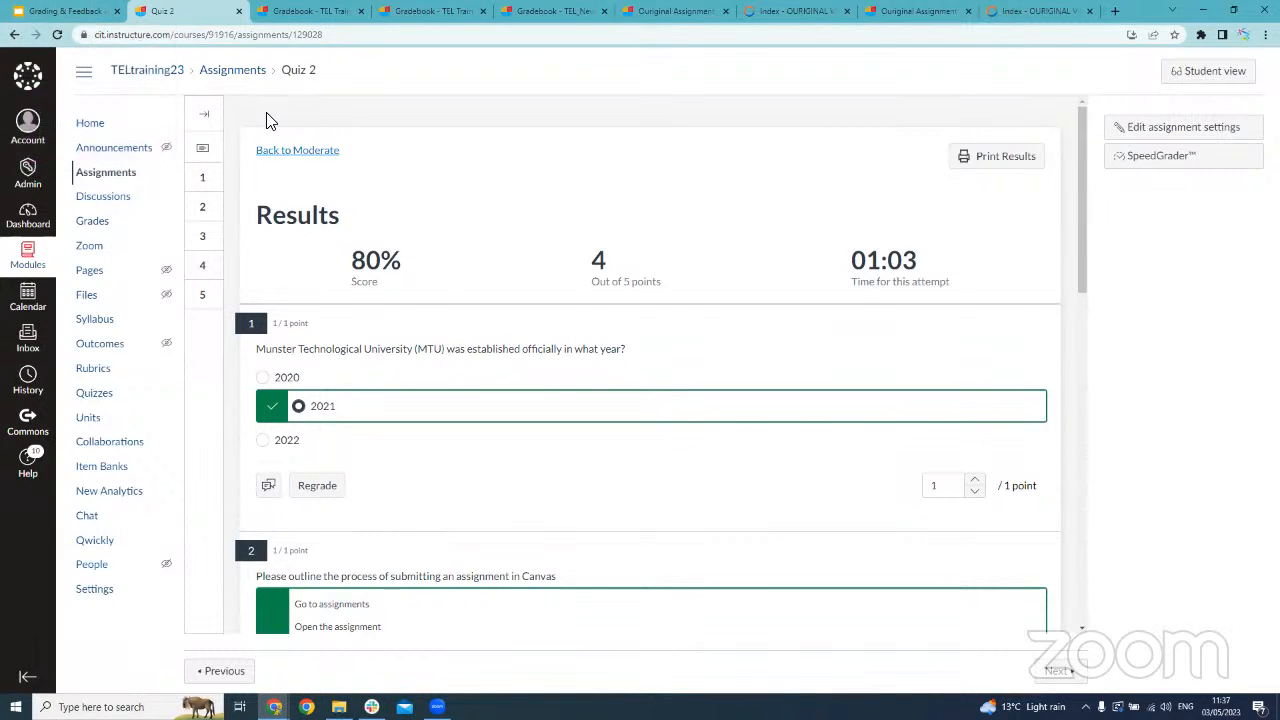
Switch to the Grading & Feedback presentation in Google Slides and show the Adding Feedback slide
click(78, 20)
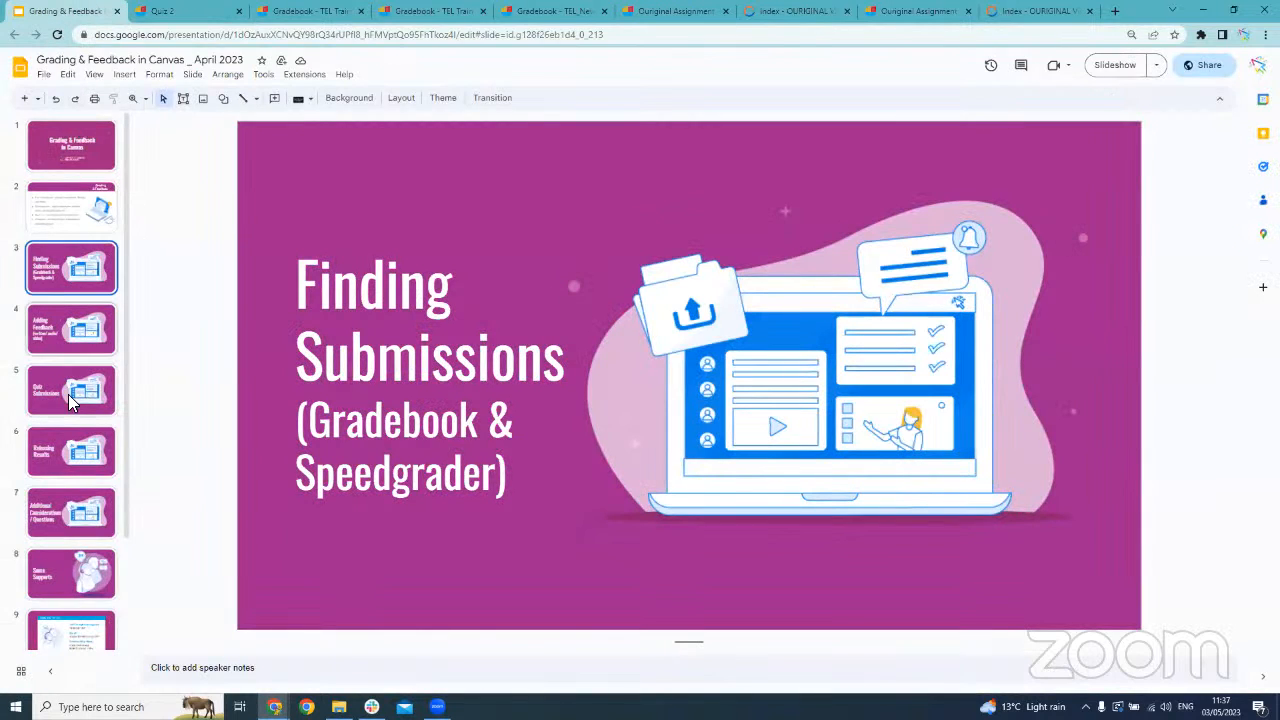
click(82, 322)
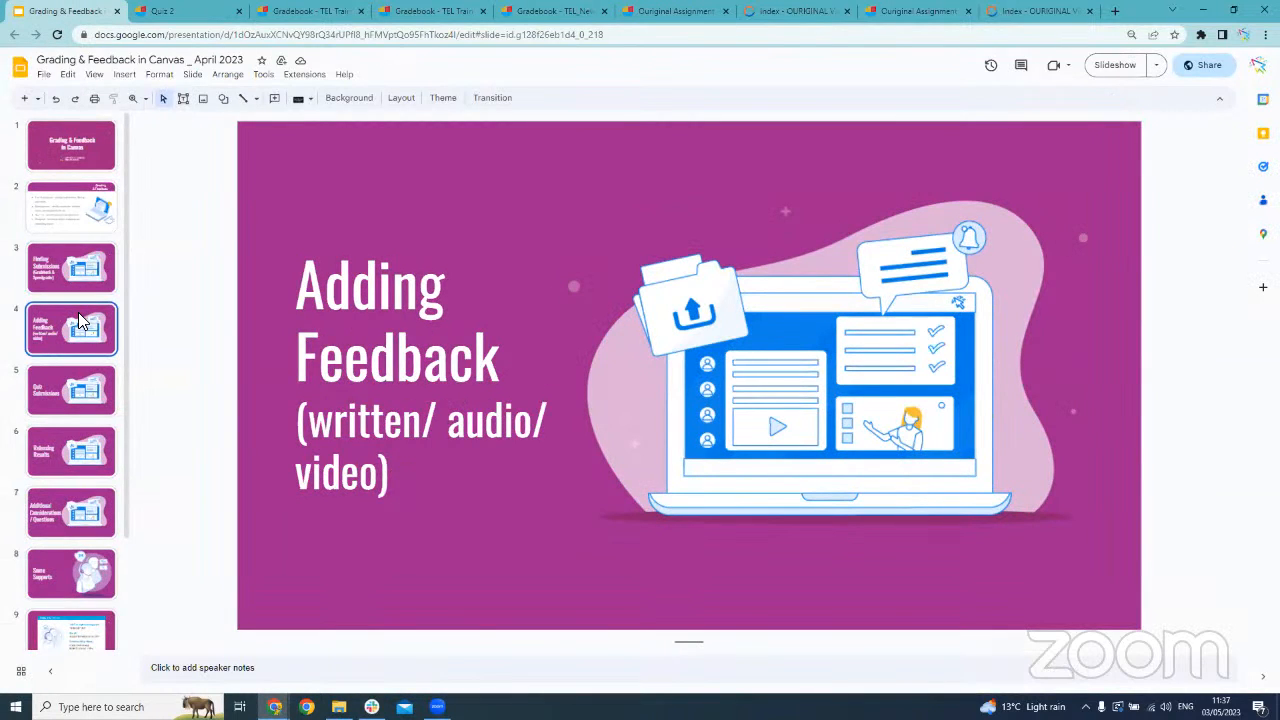